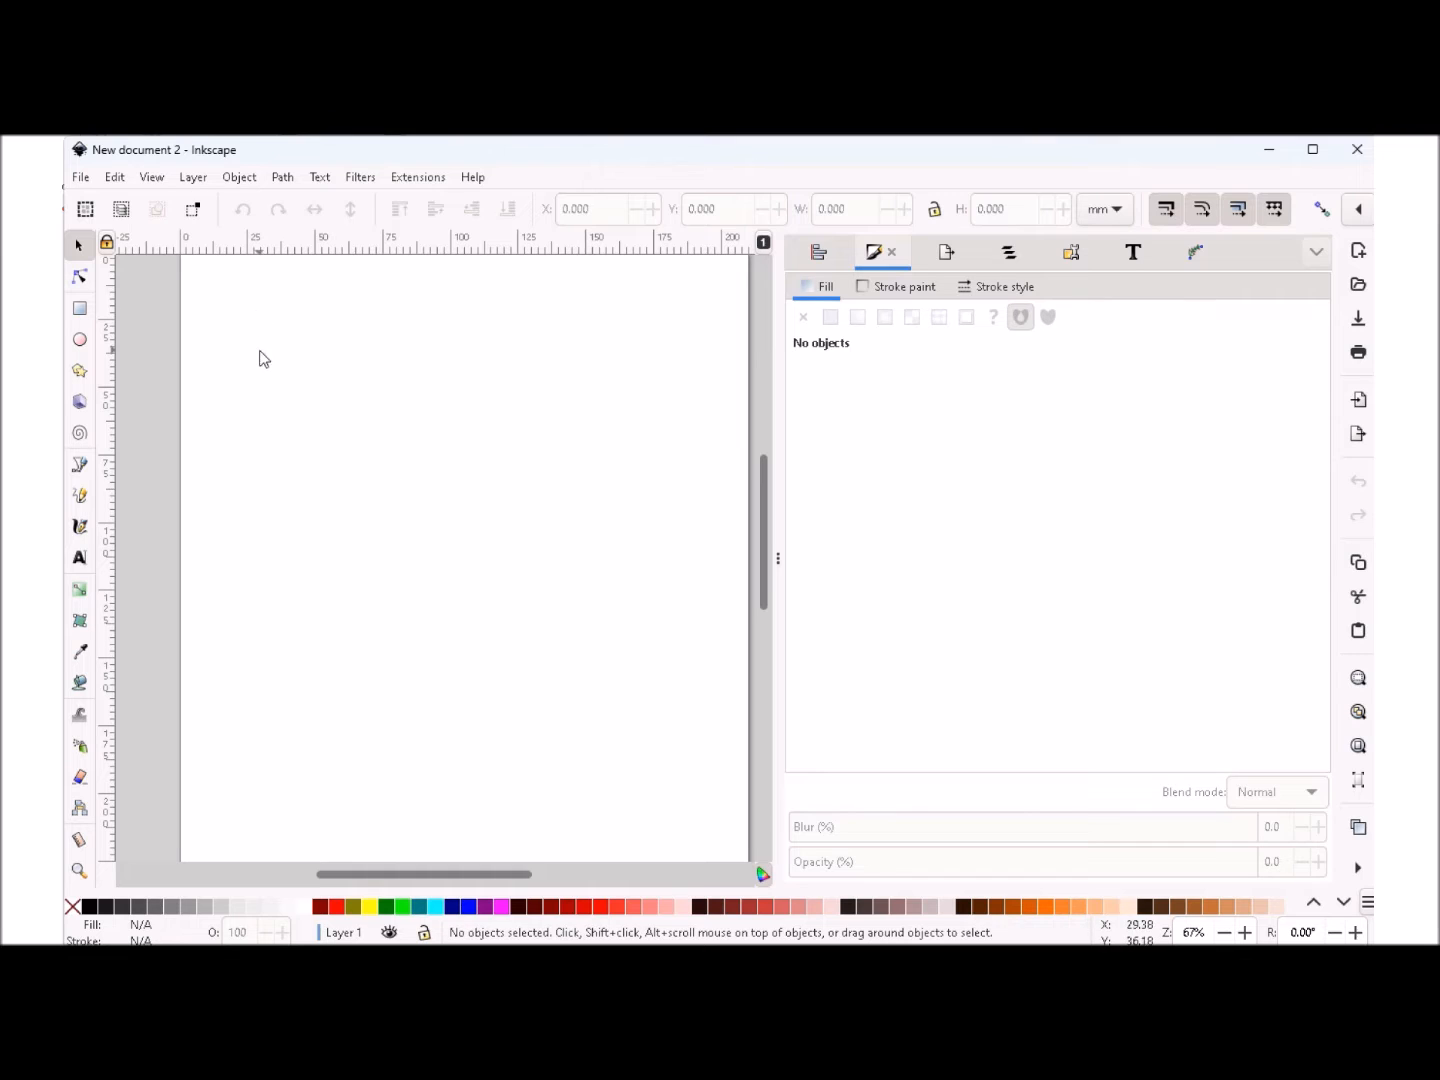
- Set both the document's display units and the front page units to inches
{"action": "left_click", "coordinate": [80, 178]}
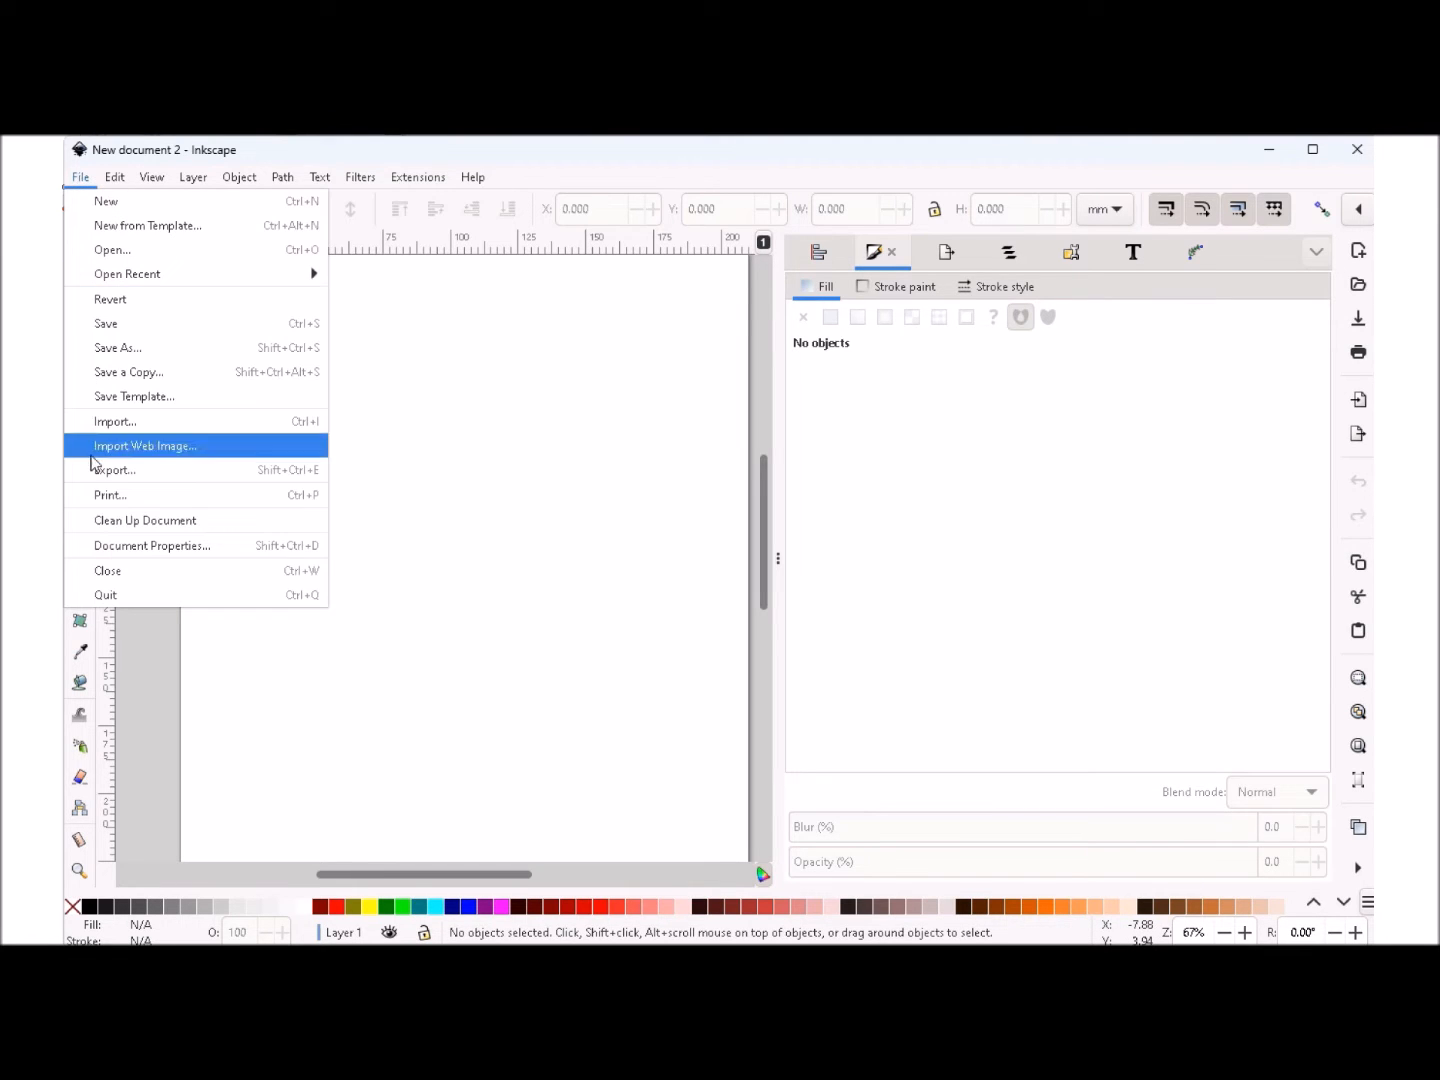
{"action": "left_click", "coordinate": [139, 548]}
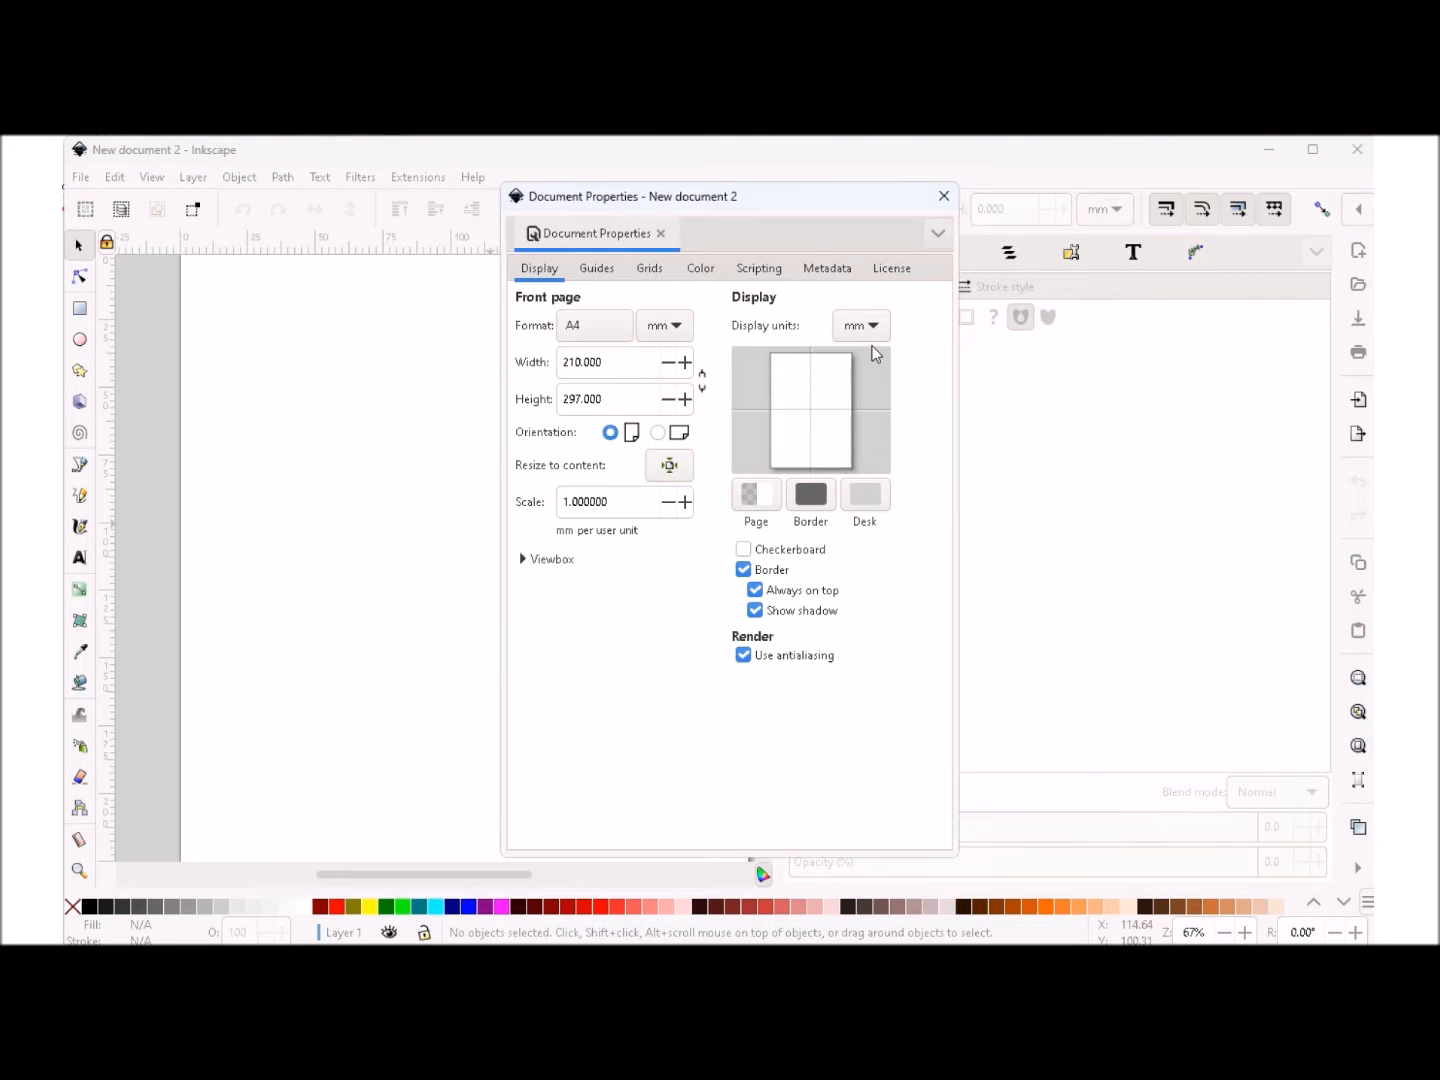
{"action": "left_click", "coordinate": [870, 326]}
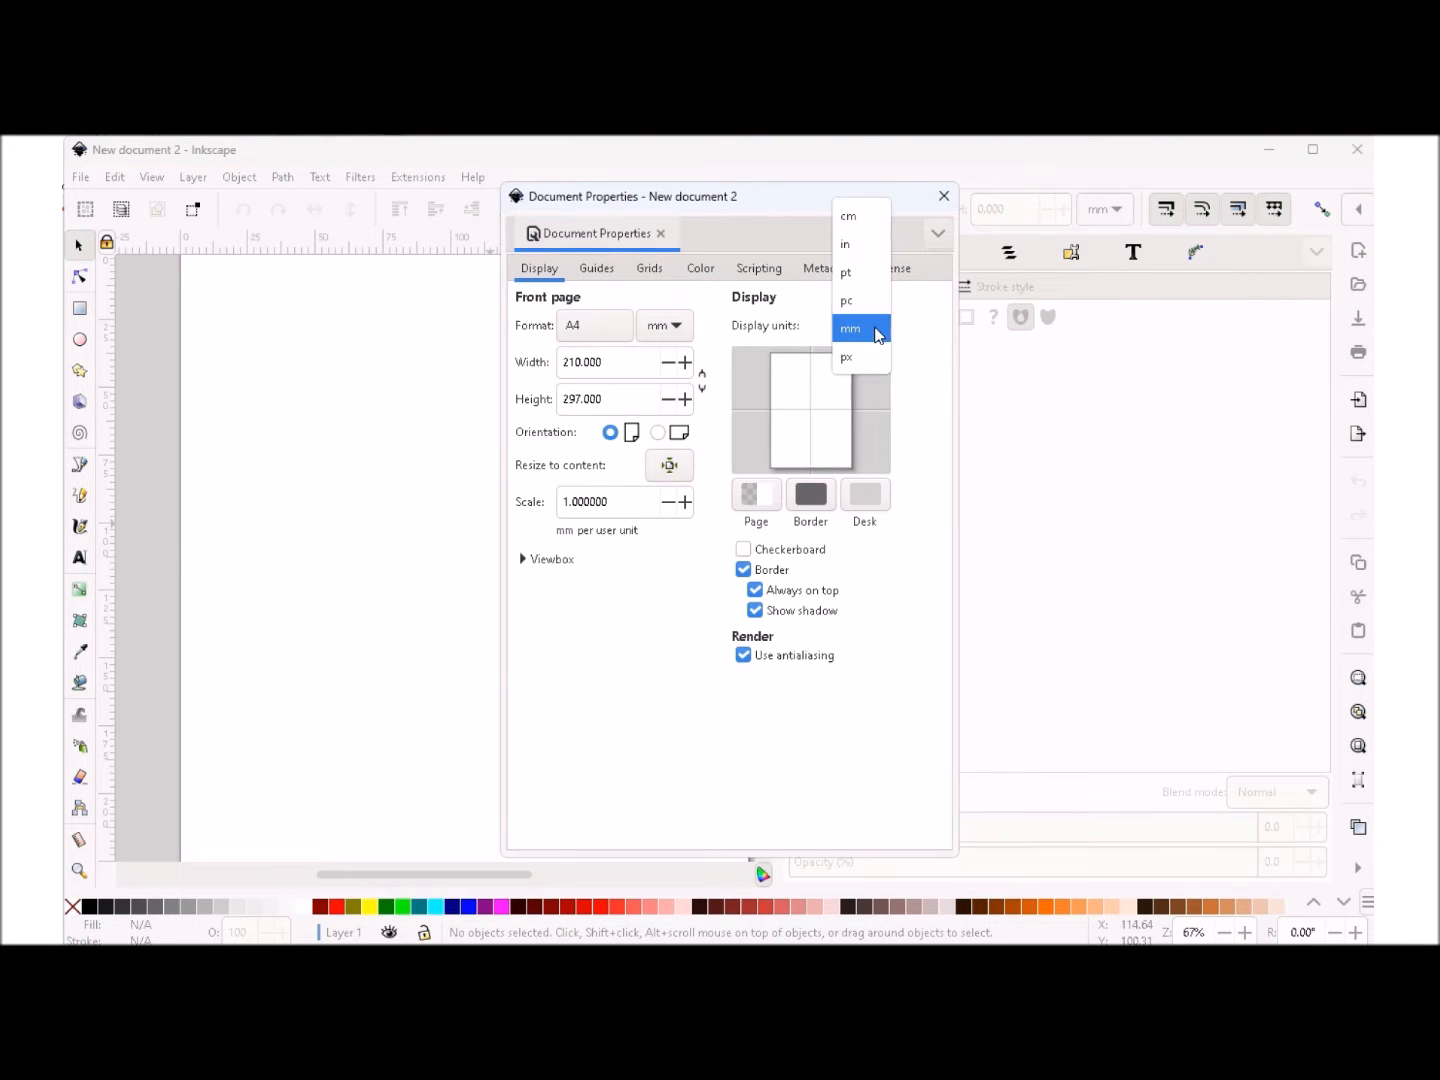
{"action": "left_click", "coordinate": [861, 243]}
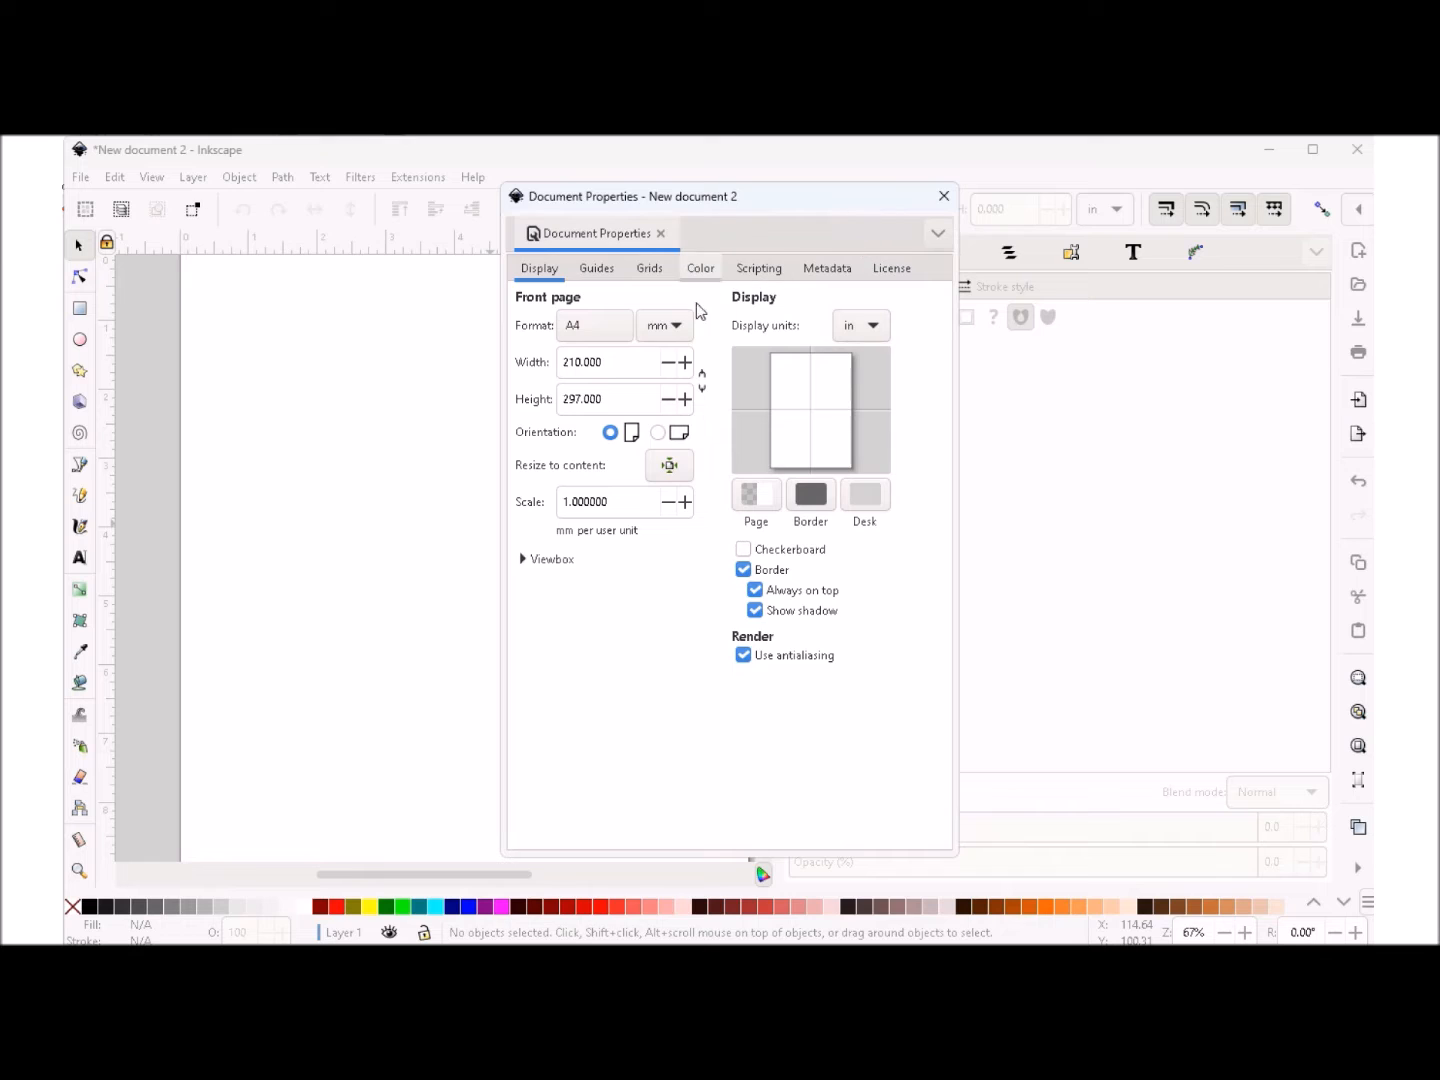
{"action": "left_click", "coordinate": [671, 331]}
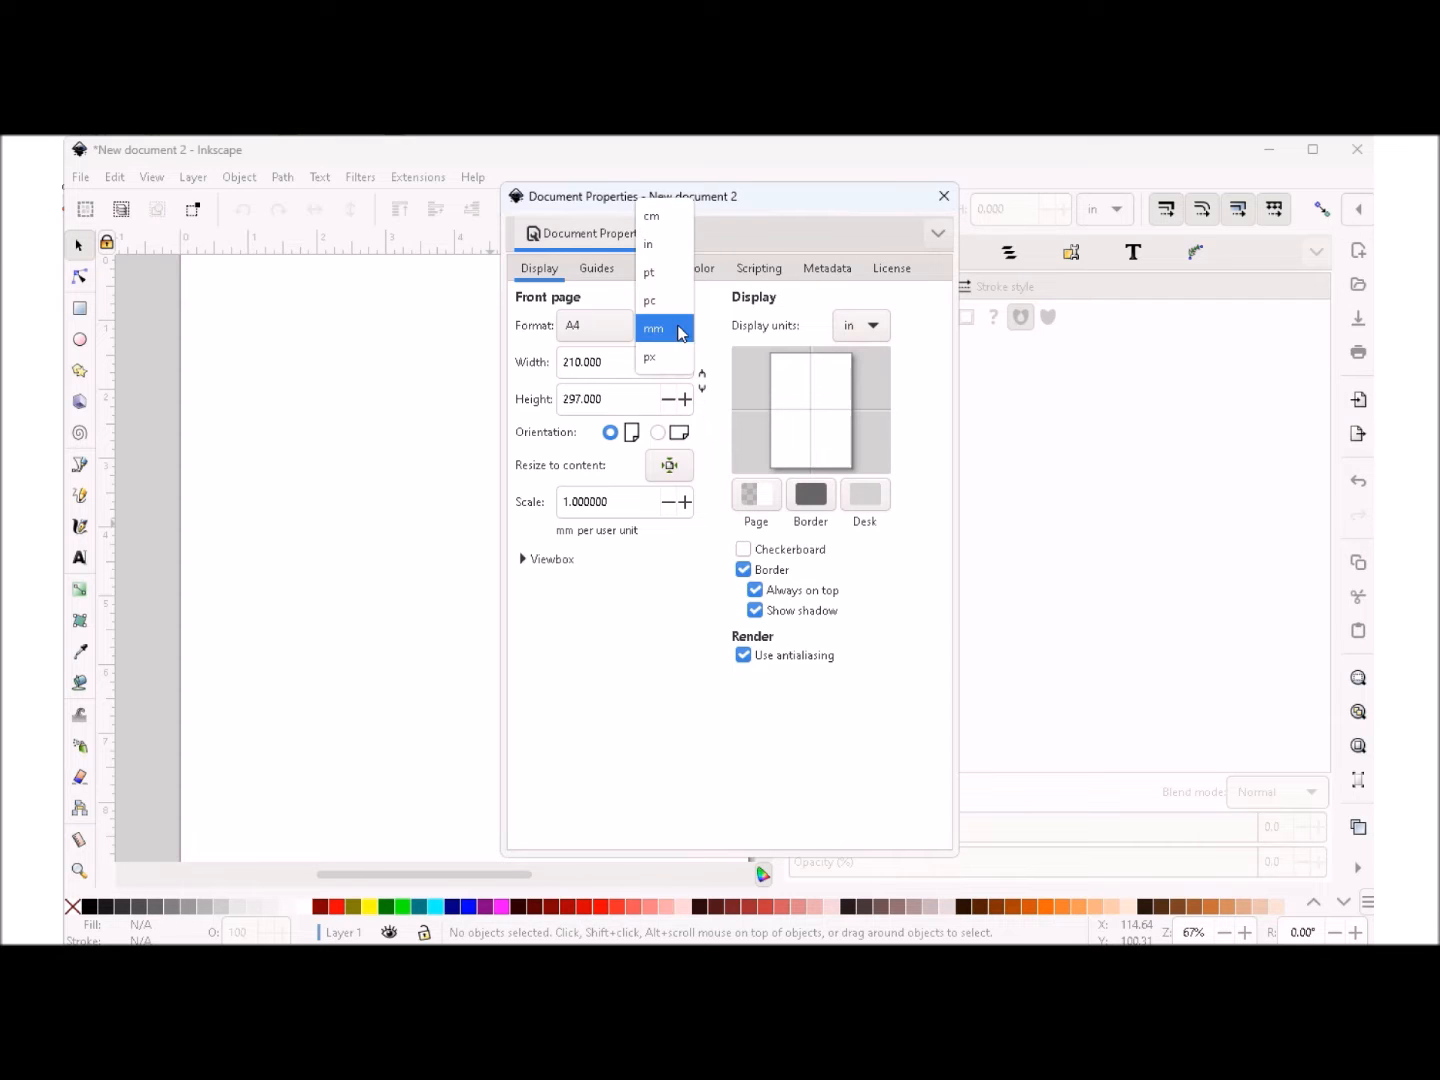
{"action": "left_click", "coordinate": [653, 243]}
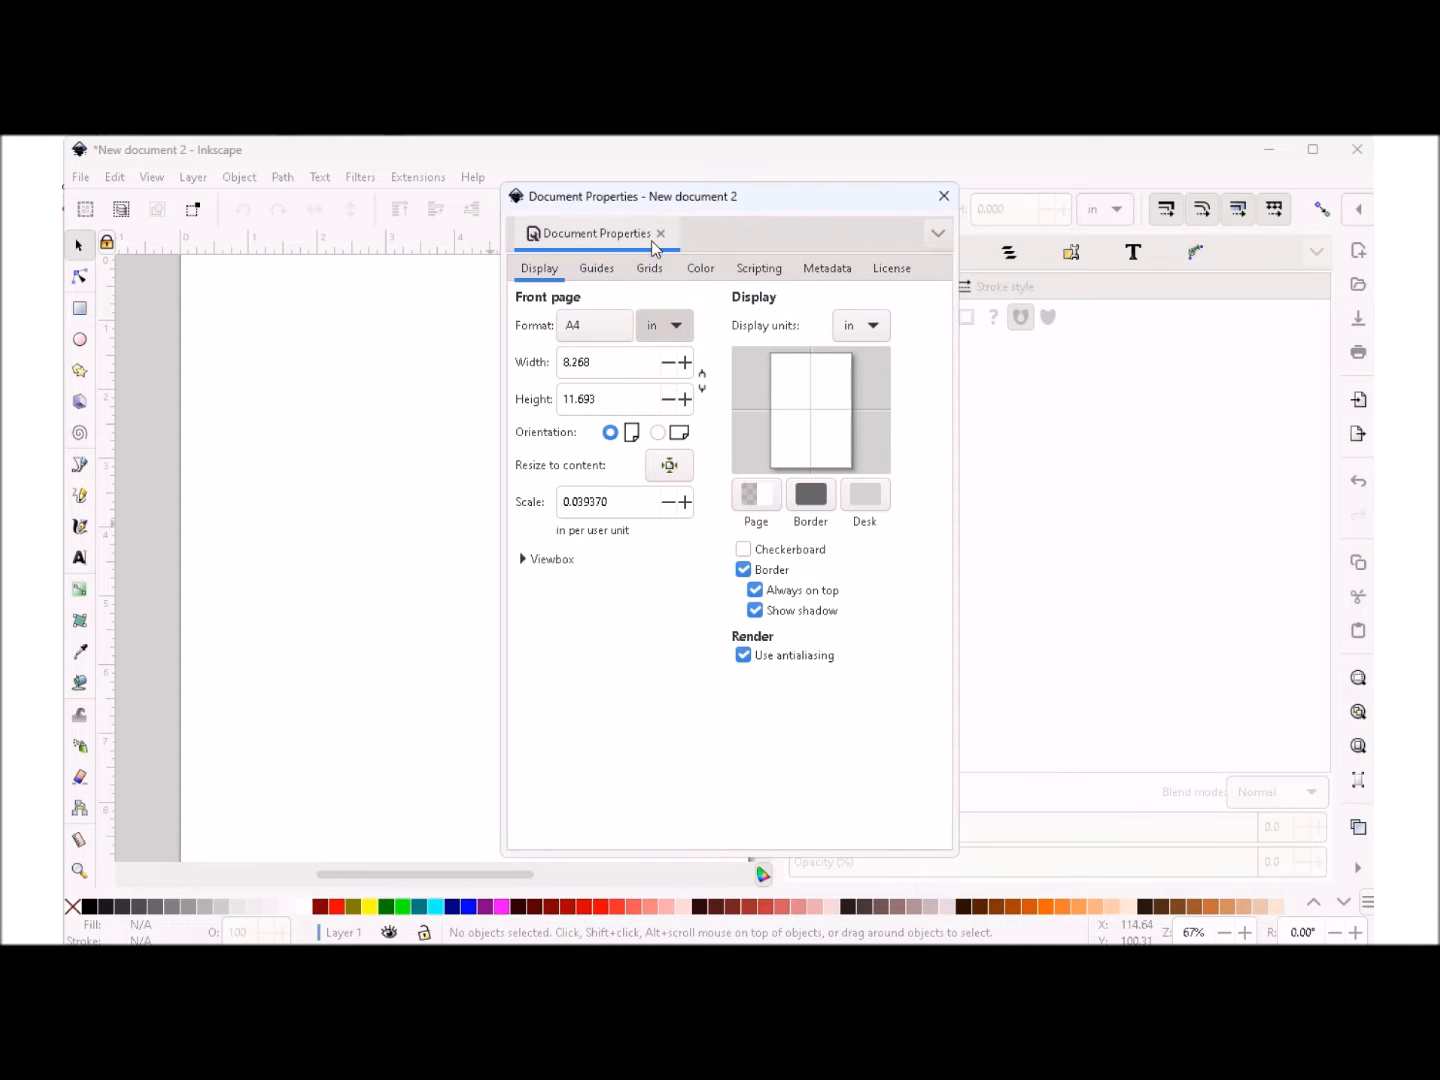
- Set the page format to US Letter and keep inches as the unit for object position and size
{"action": "left_click", "coordinate": [593, 330]}
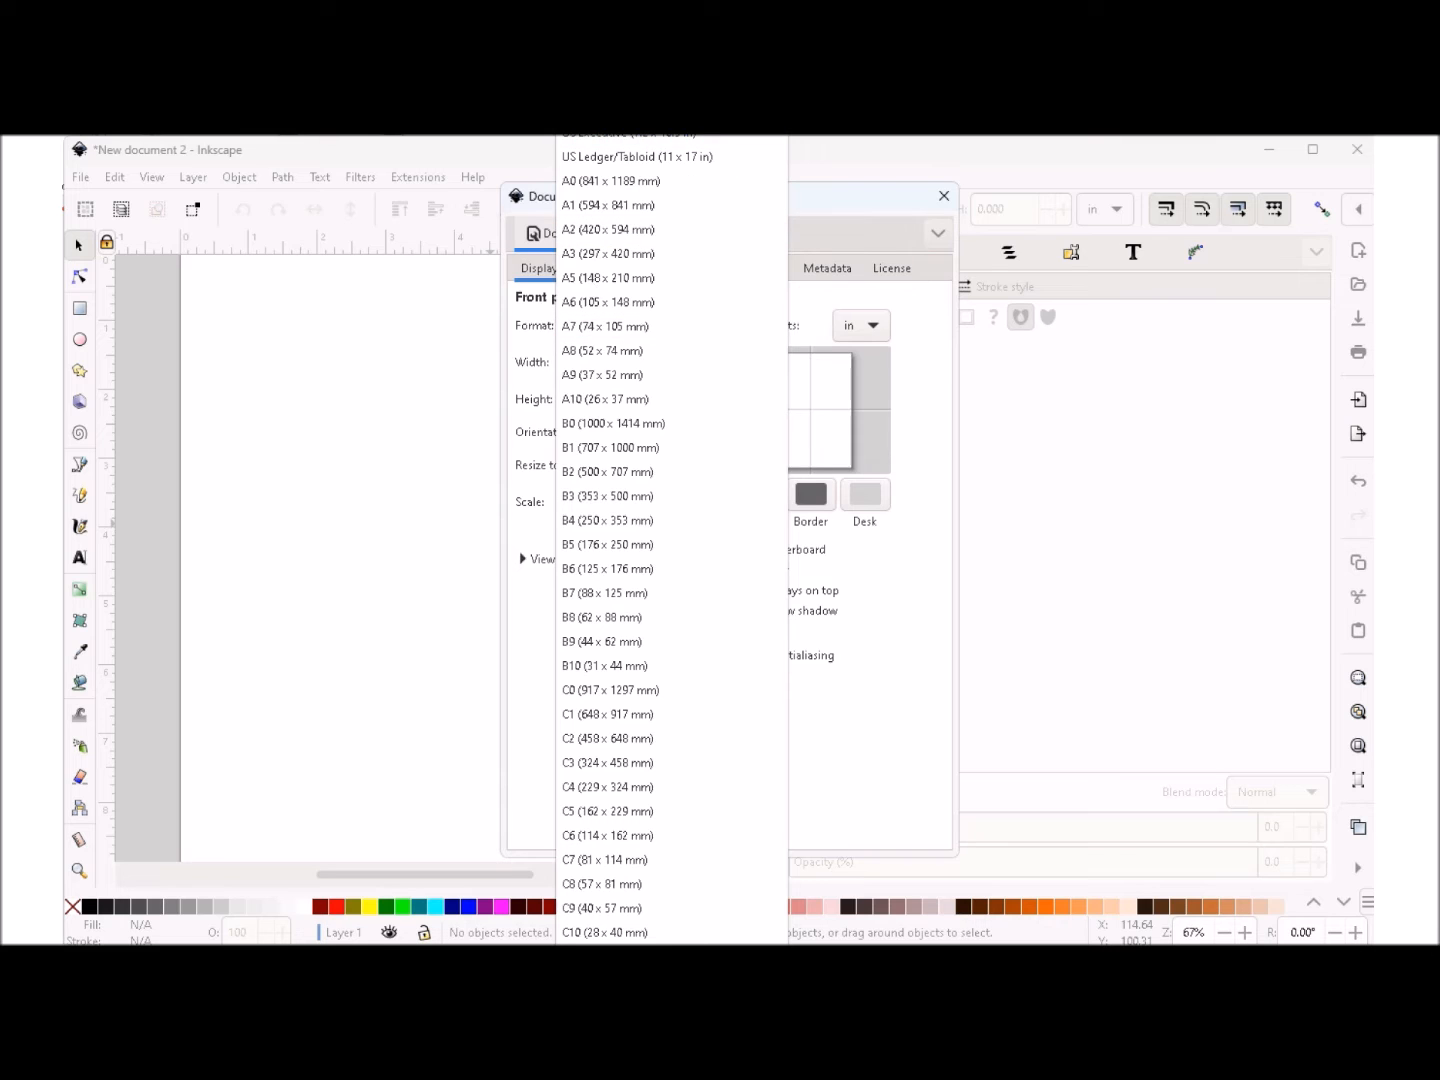
{"action": "left_click", "coordinate": [605, 84]}
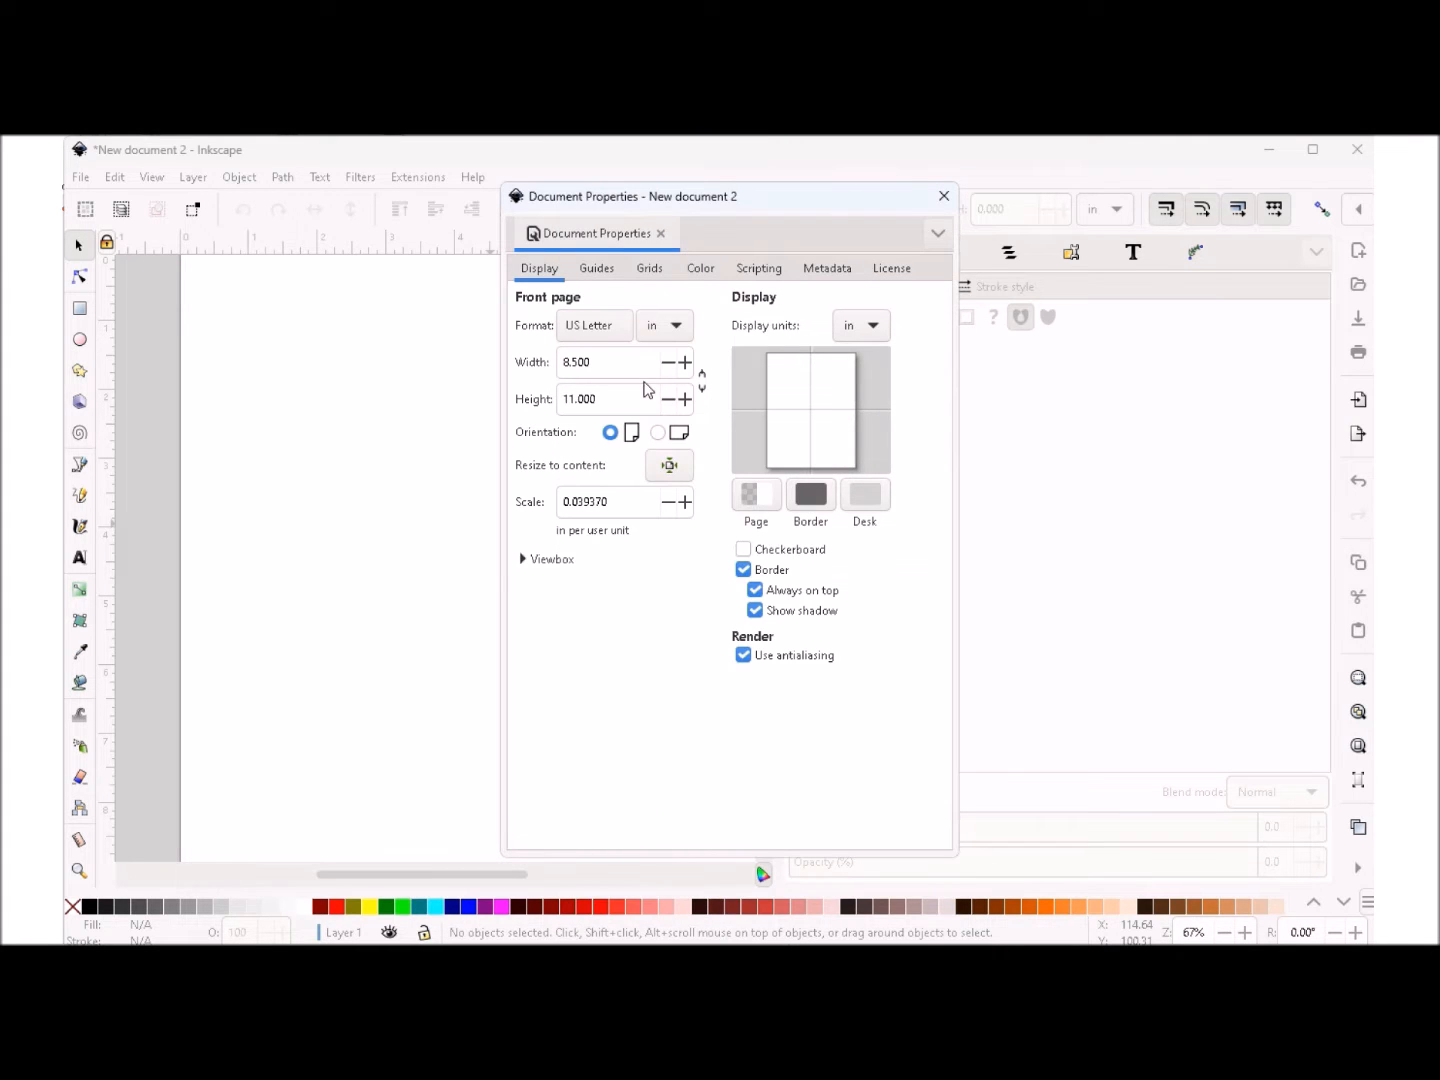
{"action": "left_click", "coordinate": [943, 198]}
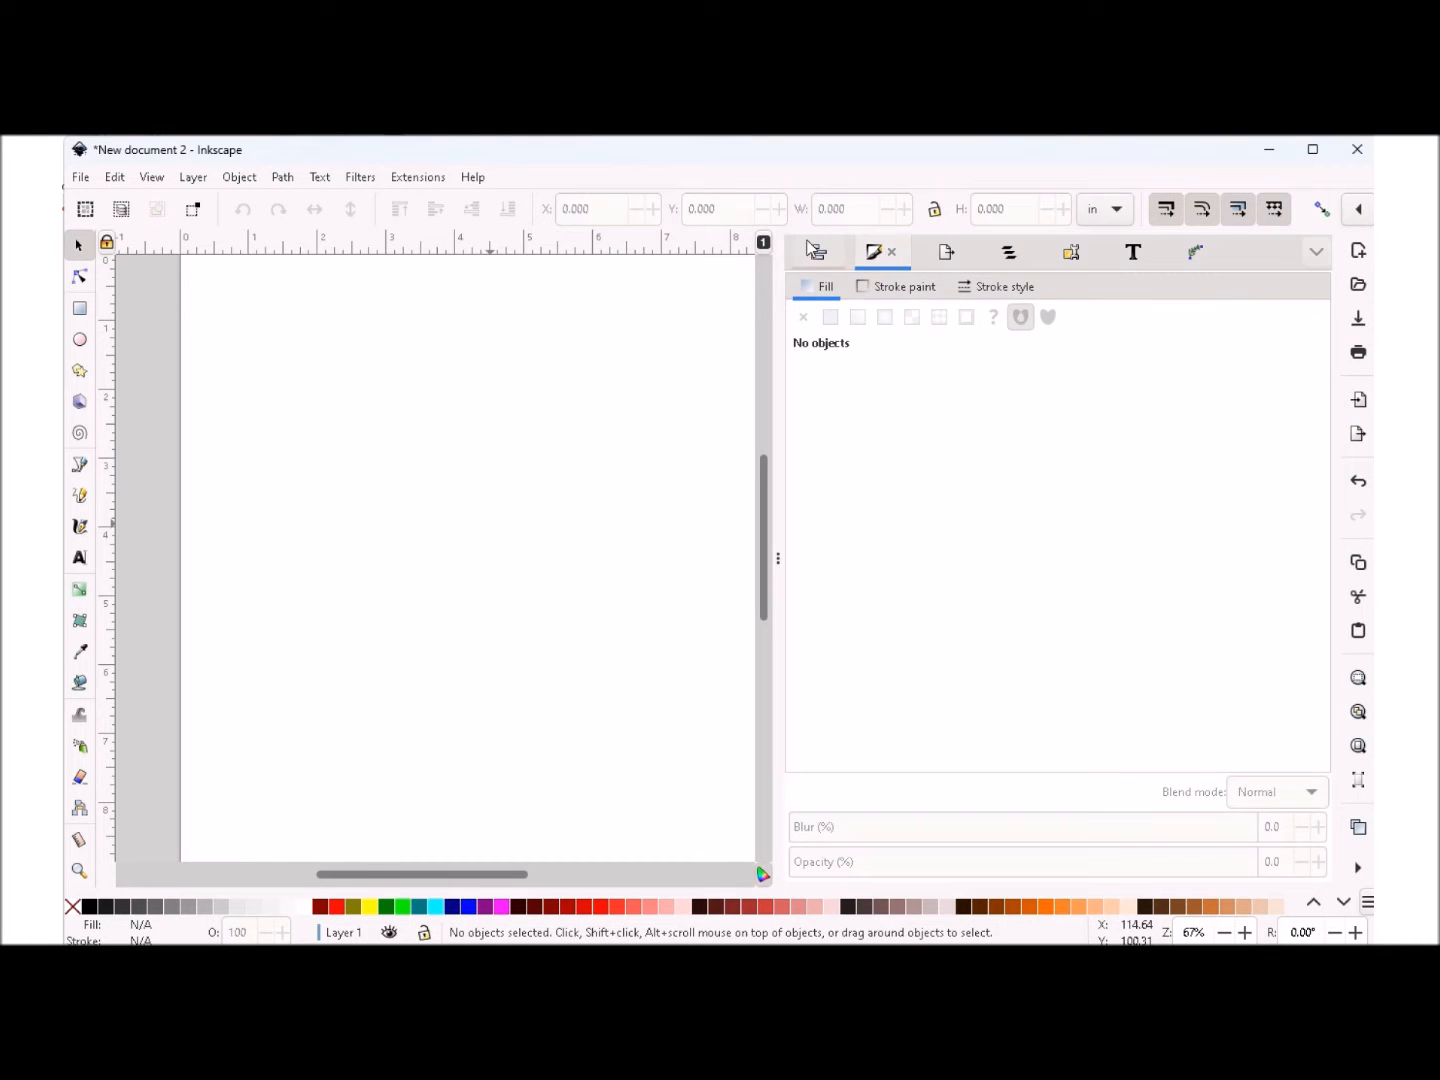
{"action": "left_click", "coordinate": [1122, 218]}
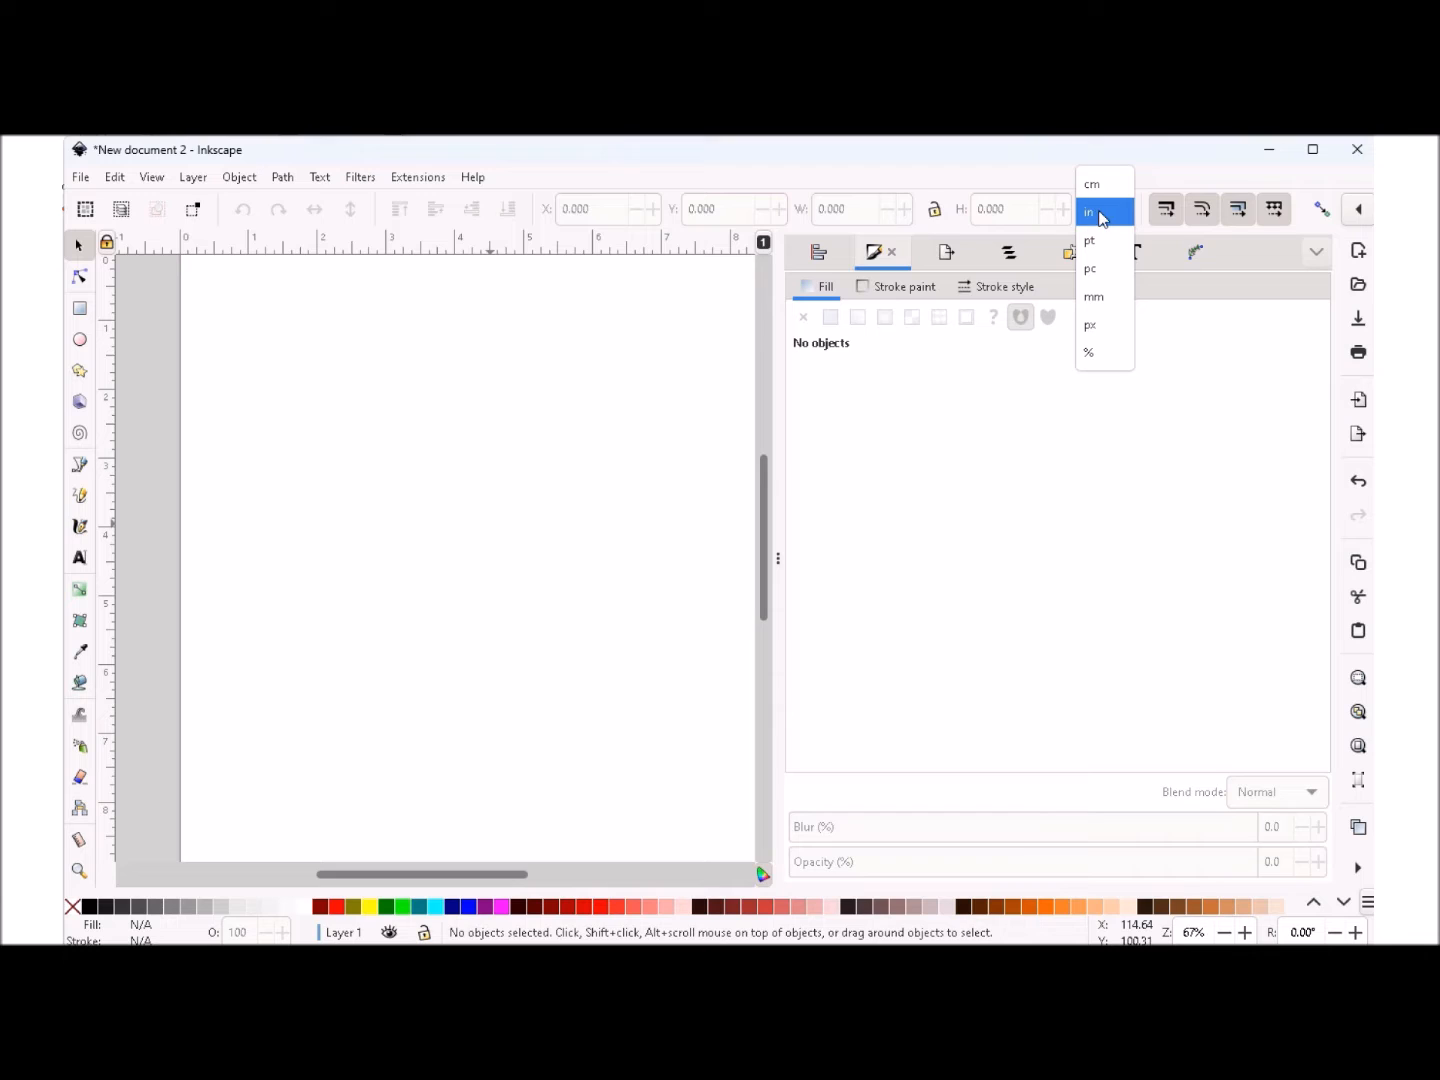
{"action": "left_click", "coordinate": [1102, 218]}
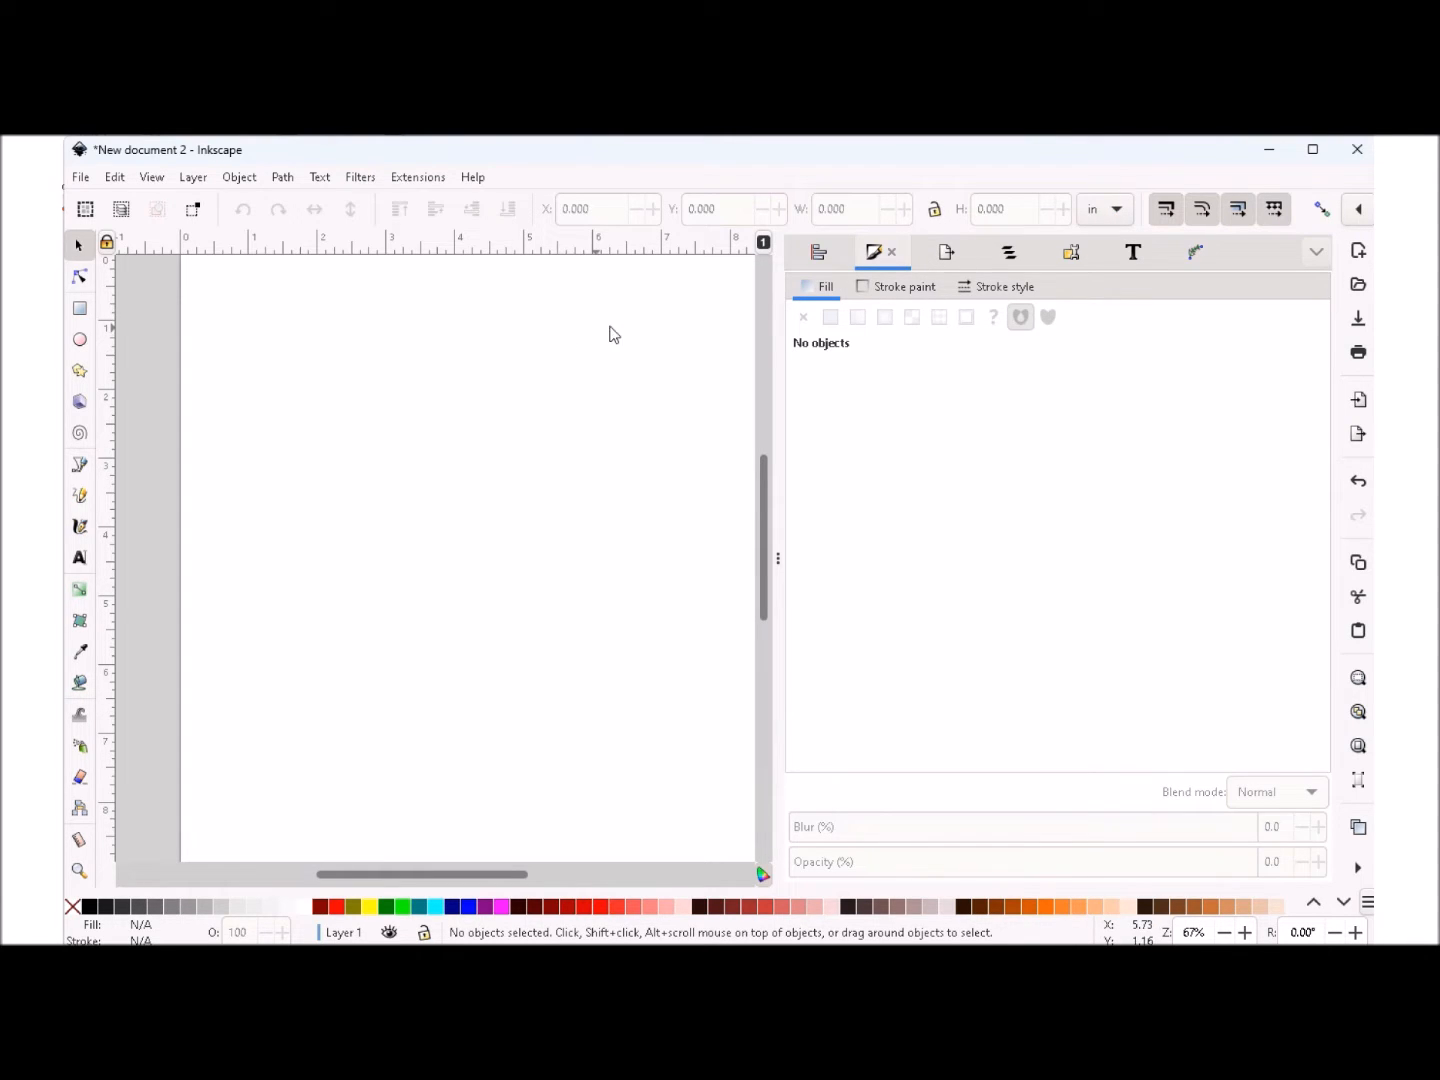
- Import "Teardrop earring template 1.1x1.6_PNG.png" from the Teardrop Earring template folder as an embedded image with its DPI from the file
{"action": "left_click", "coordinate": [80, 180]}
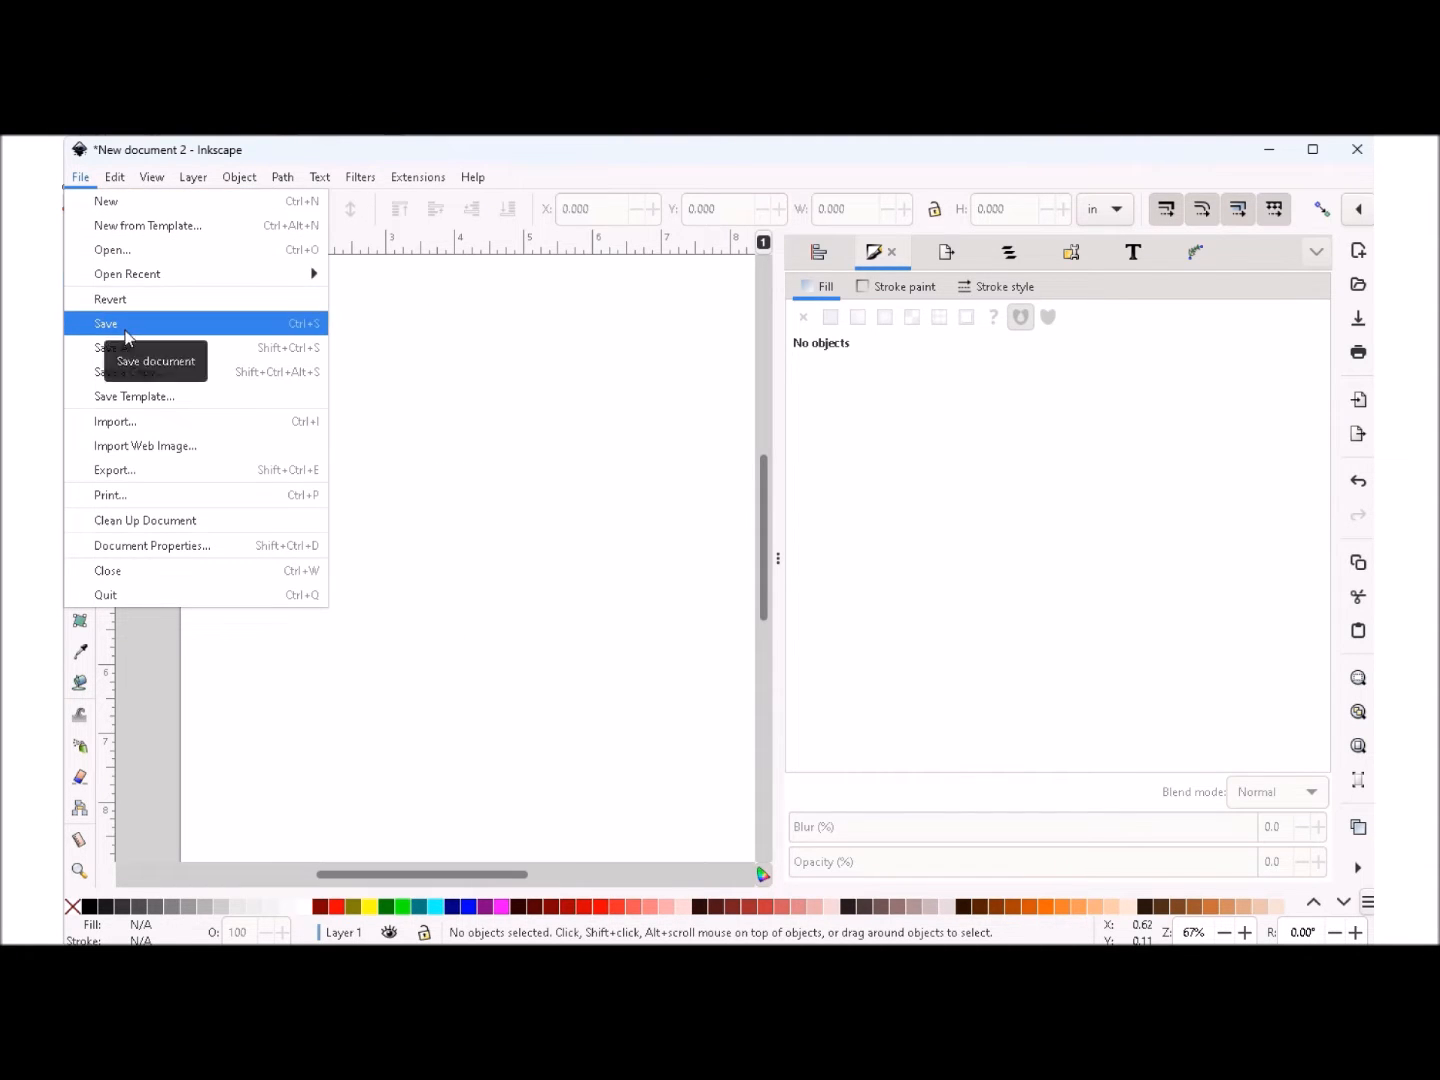
{"action": "left_click", "coordinate": [126, 424]}
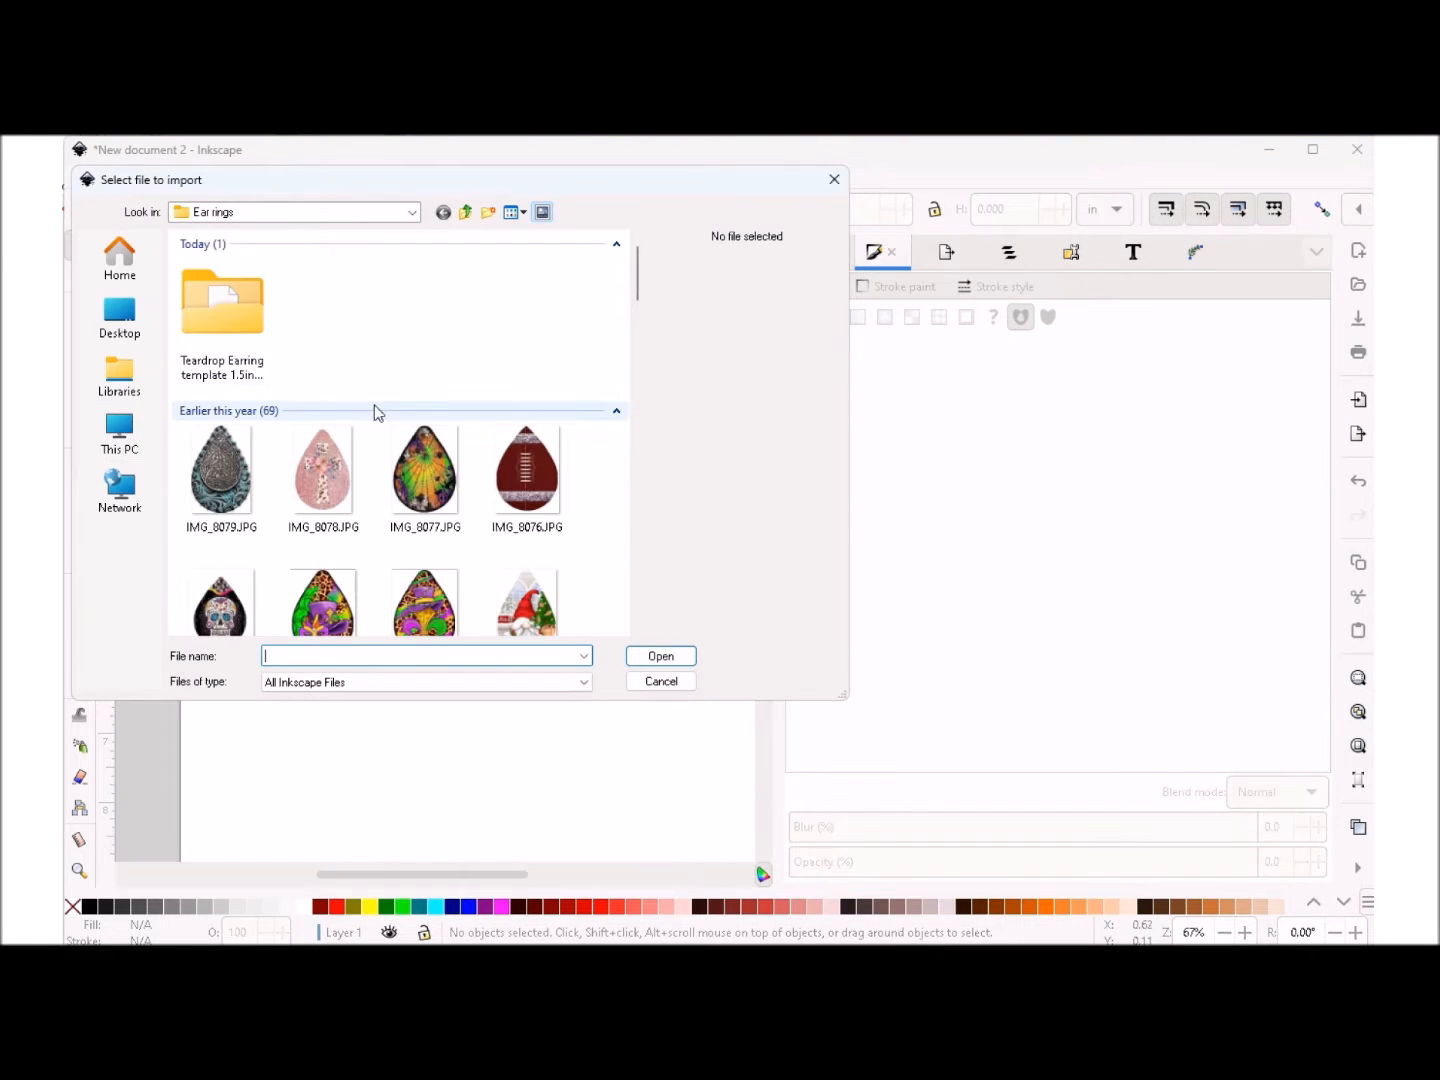
{"action": "double_click", "coordinate": [230, 321]}
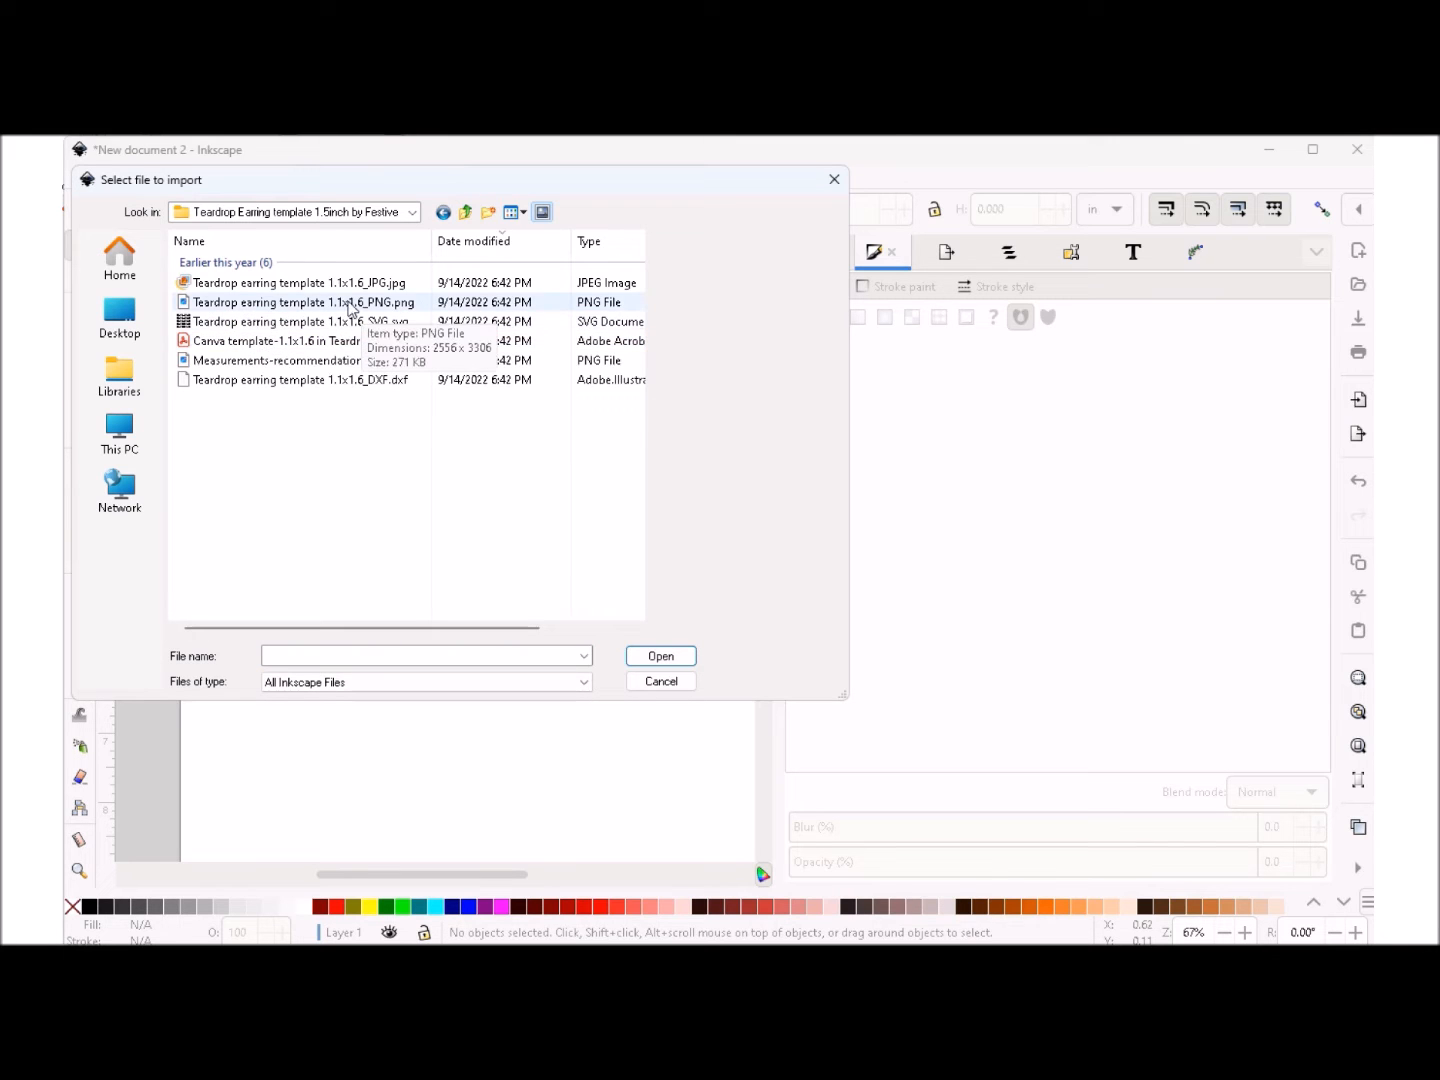
{"action": "left_click", "coordinate": [255, 304]}
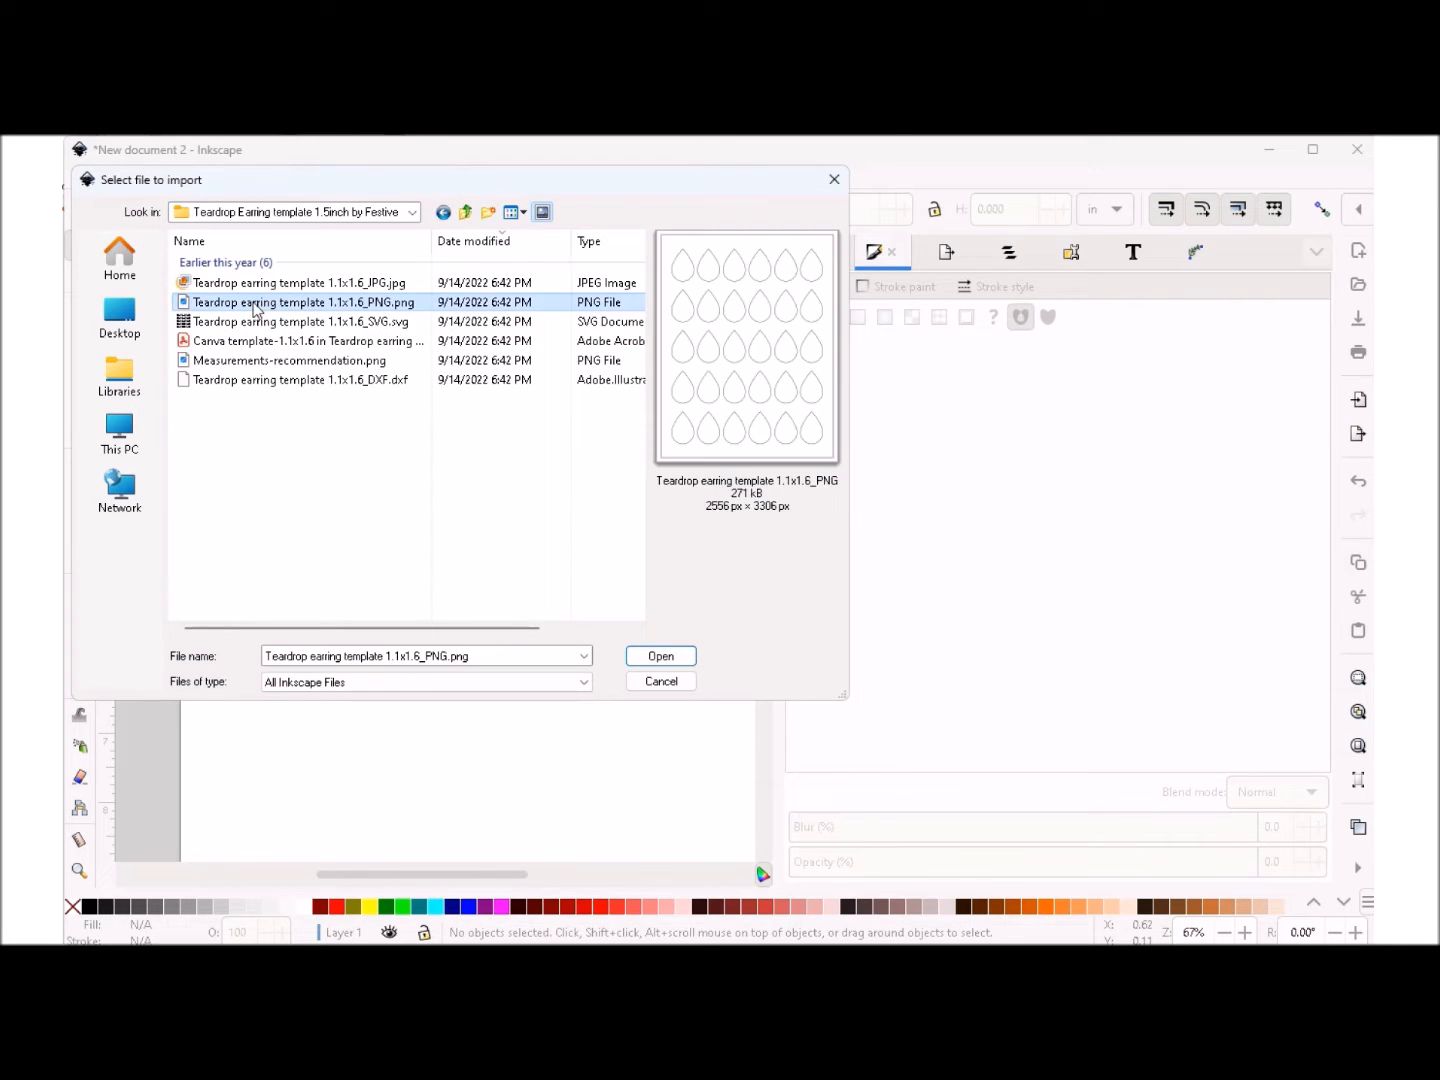
{"action": "left_click", "coordinate": [659, 656]}
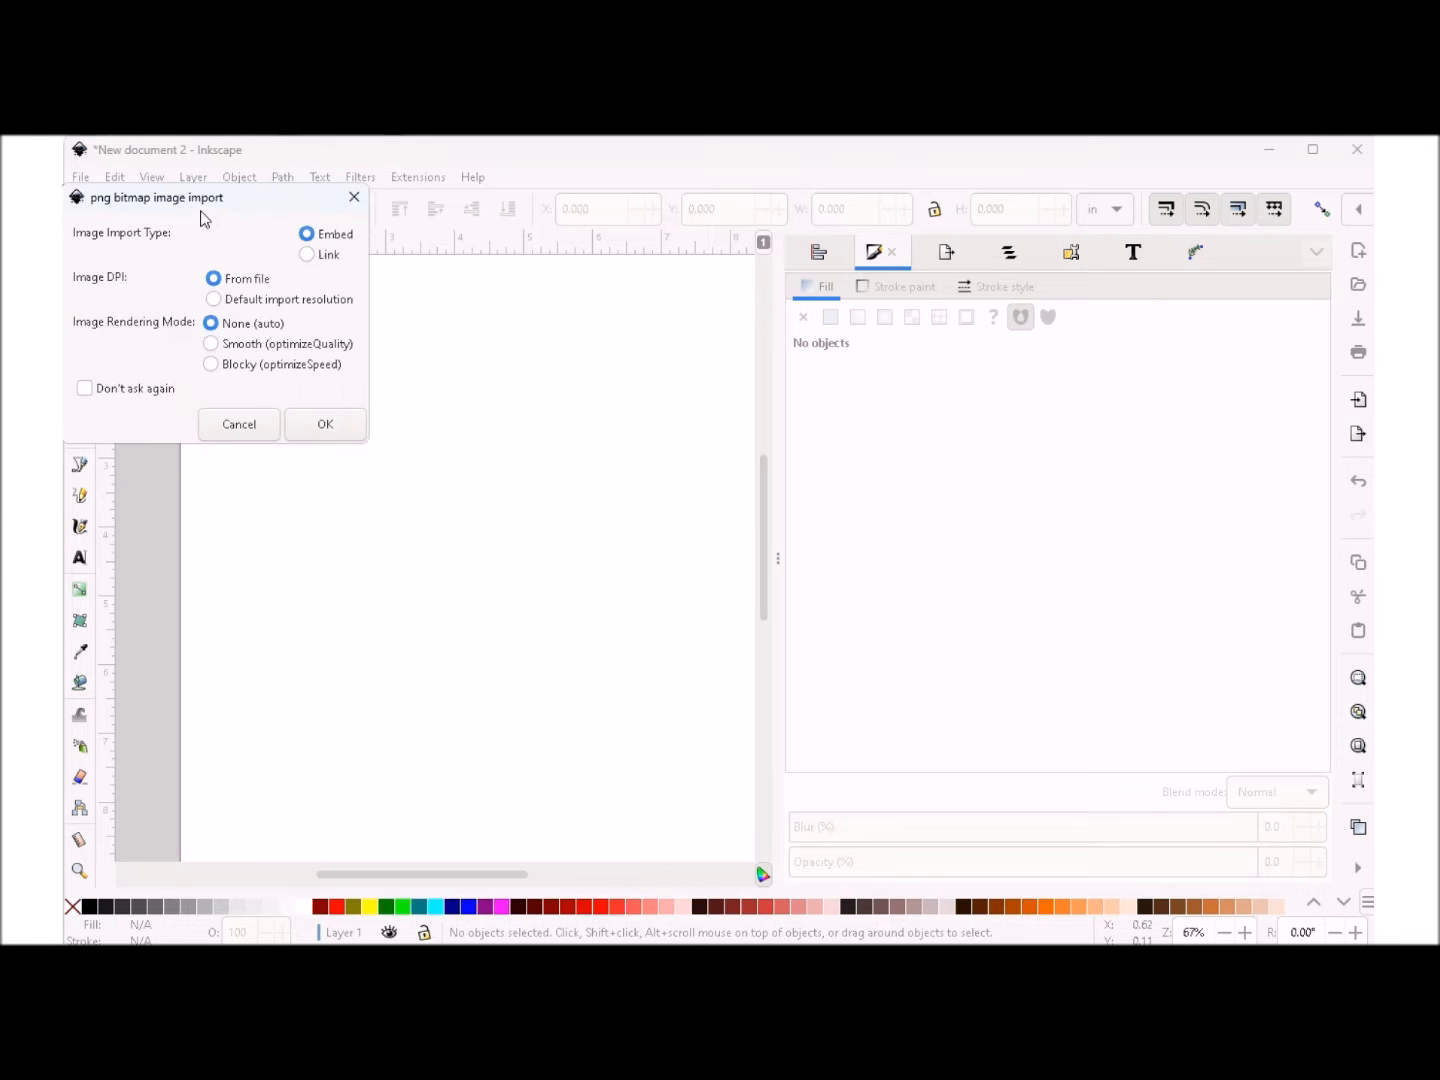
{"action": "left_click", "coordinate": [326, 428]}
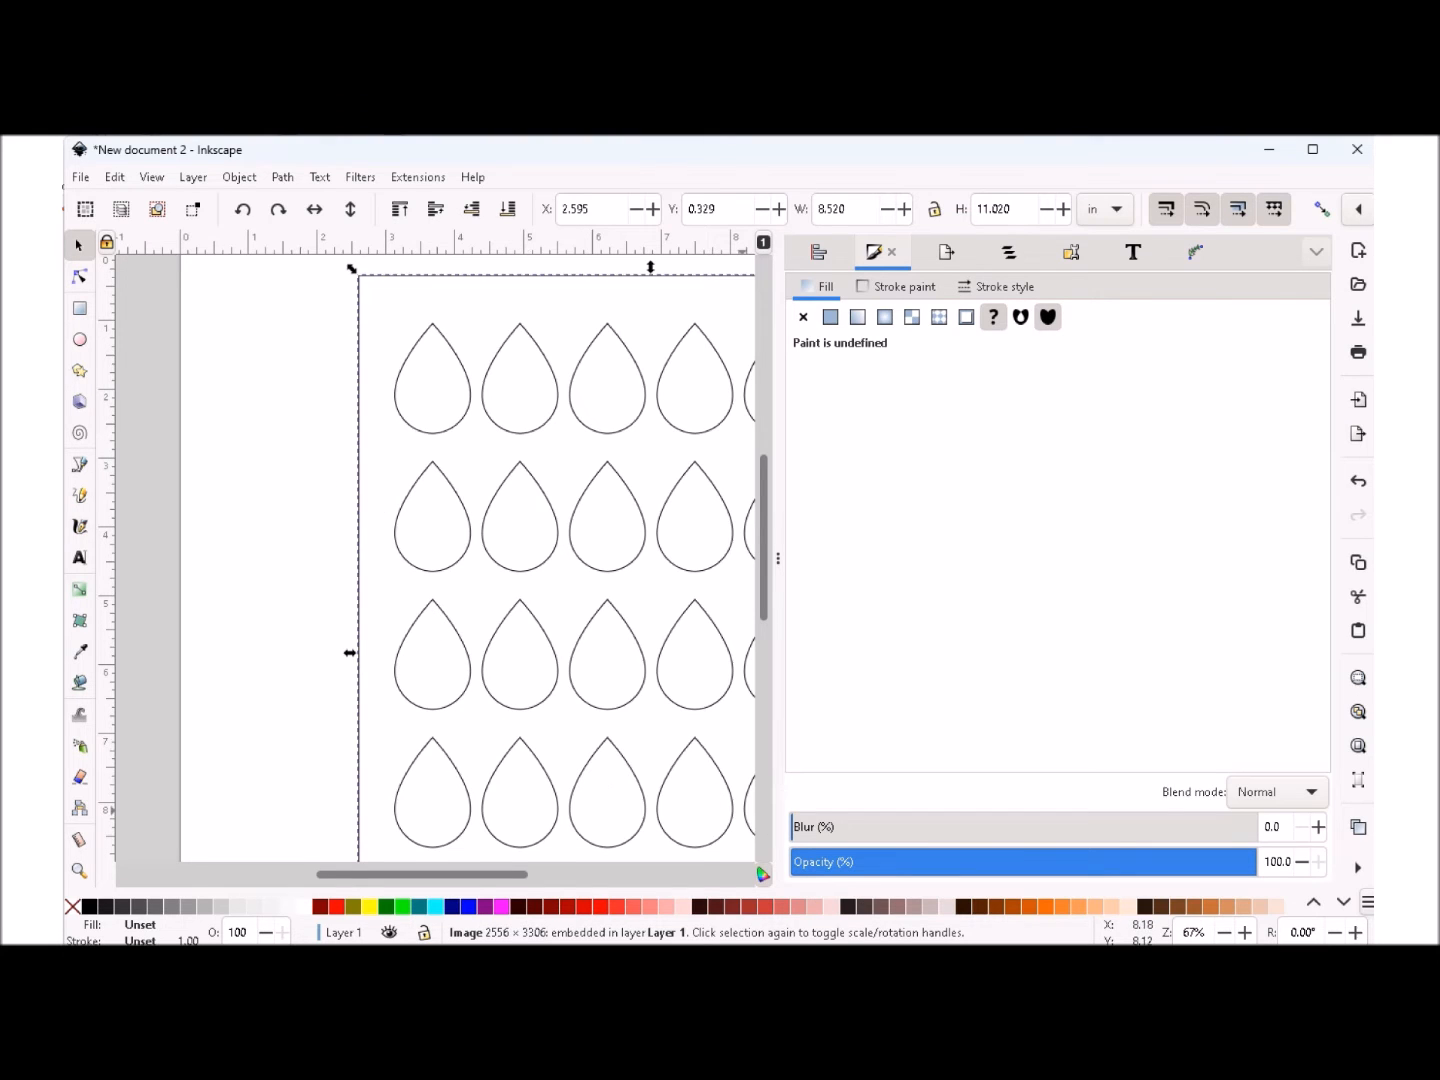
- Move the teardrop template image onto the page so that its edges line up with the page borders
{"action": "left_click", "coordinate": [1226, 931]}
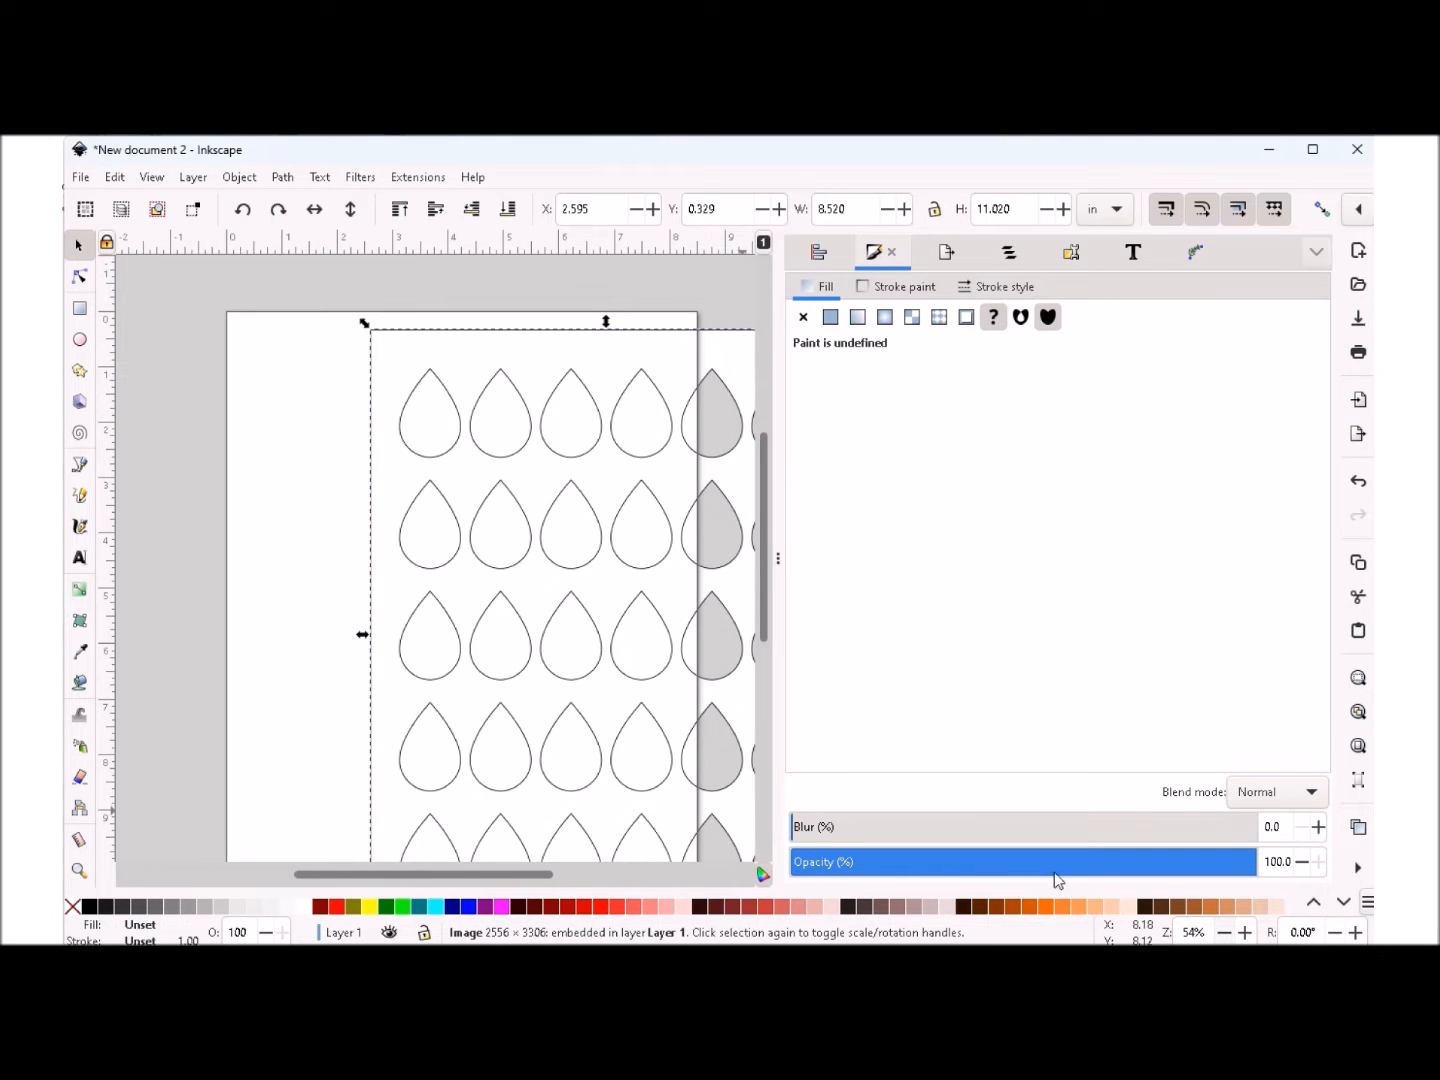
{"action": "left_click_drag", "start_coordinate": [761, 554], "coordinate": [760, 573]}
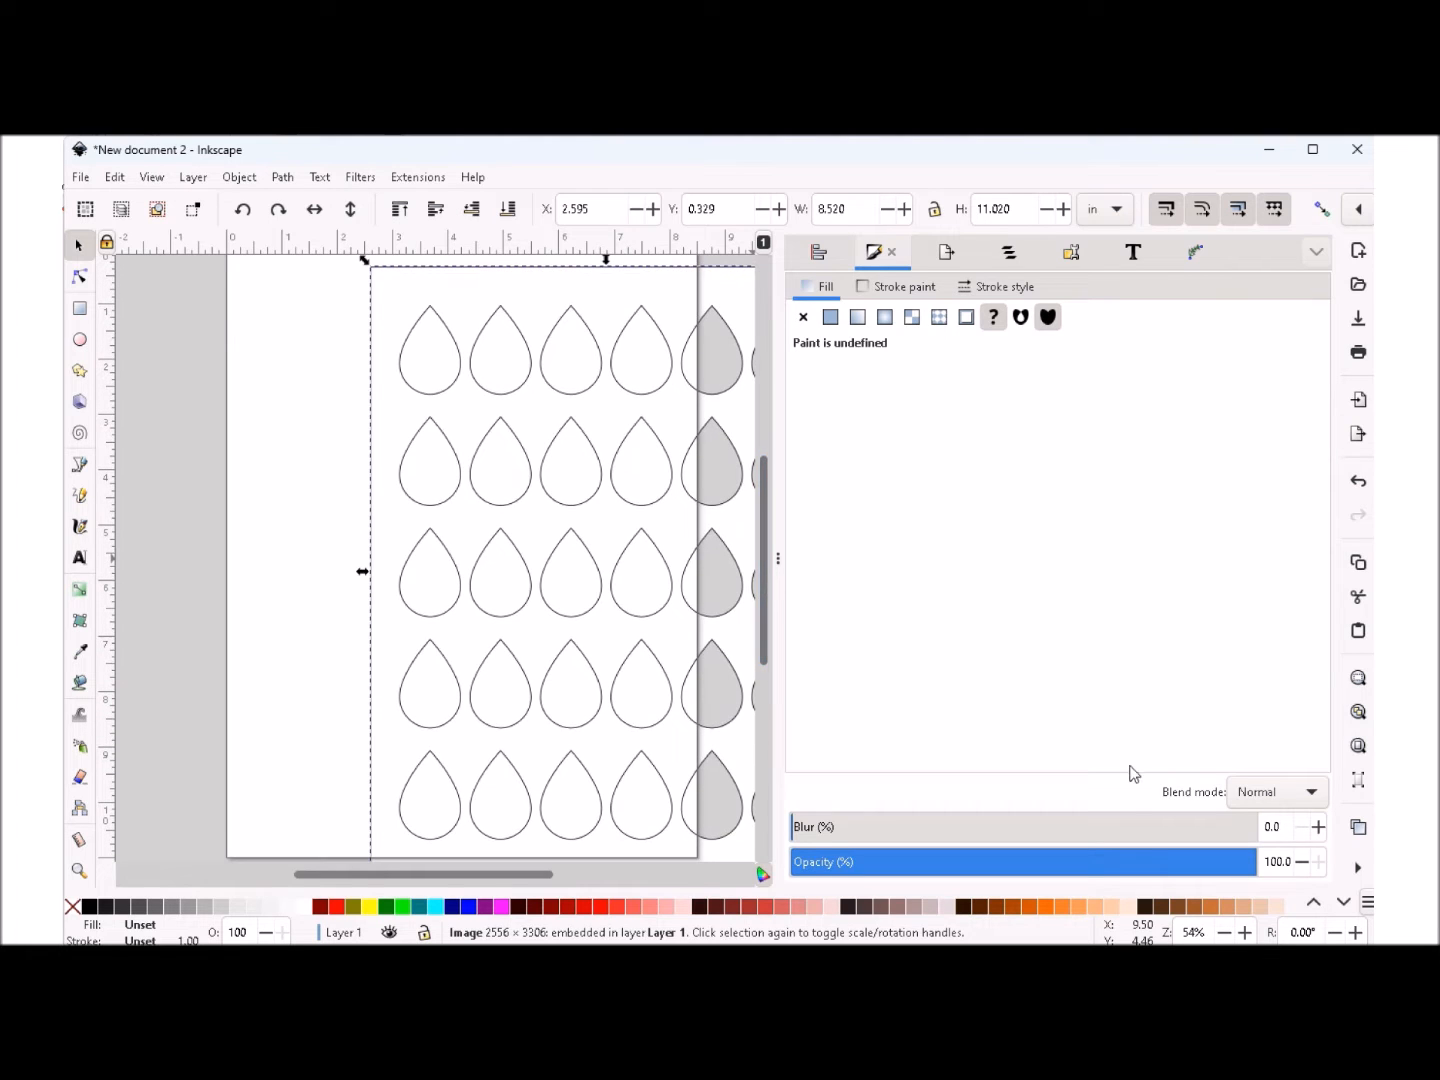
{"action": "left_click", "coordinate": [1227, 933]}
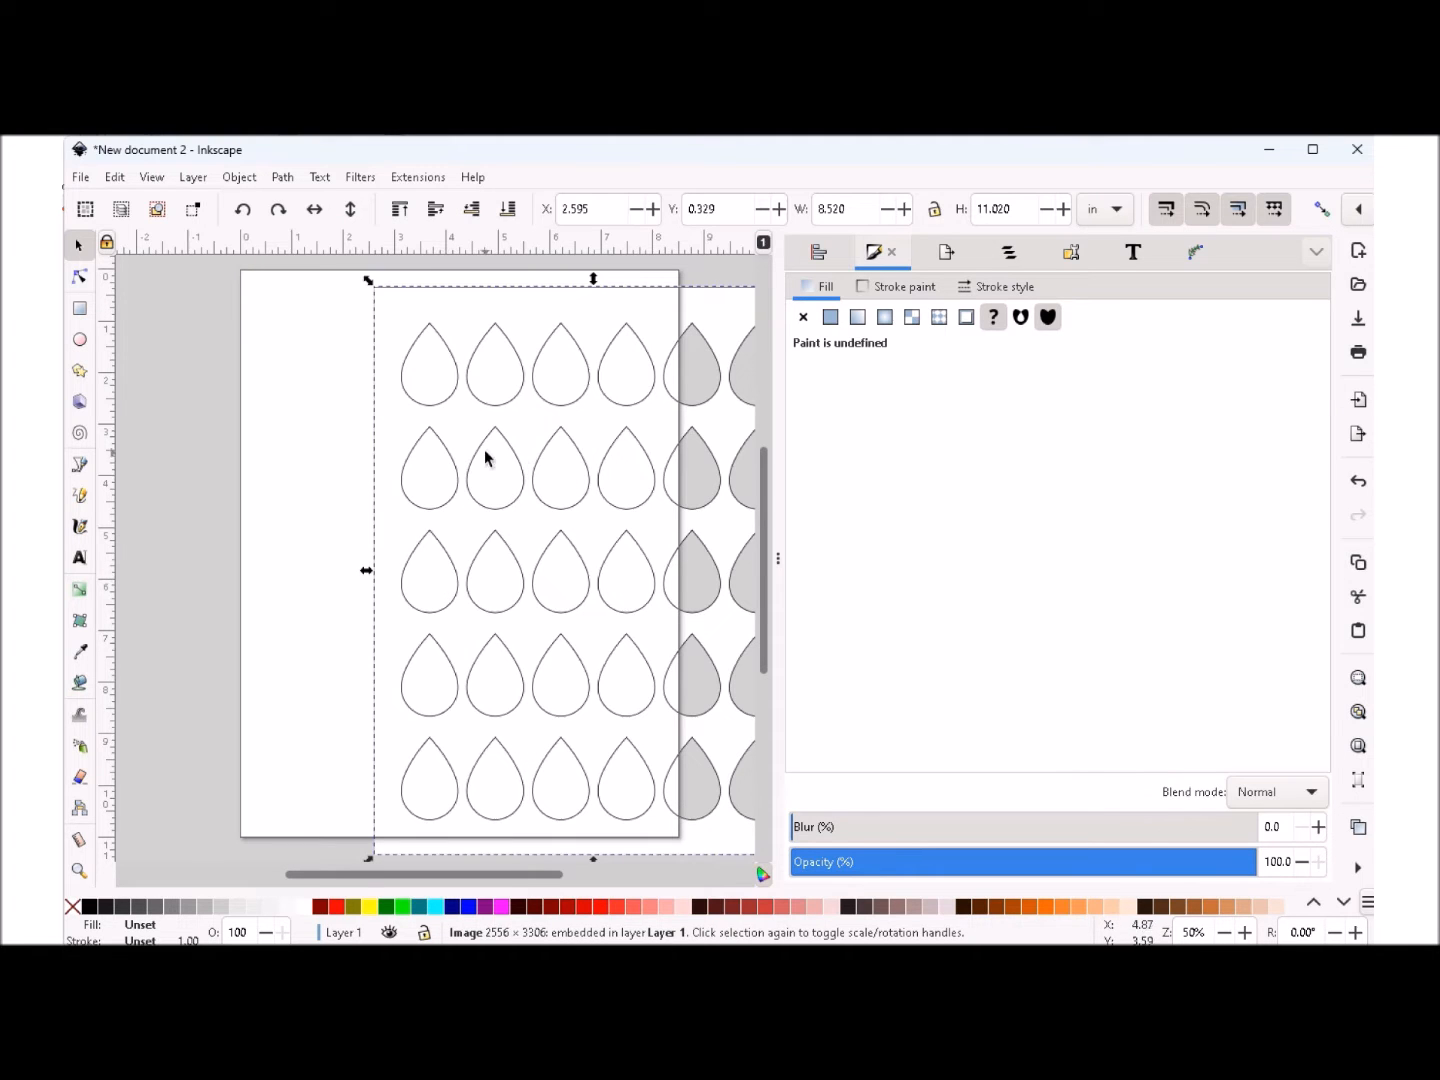
{"action": "left_click_drag", "start_coordinate": [530, 432], "coordinate": [390, 408]}
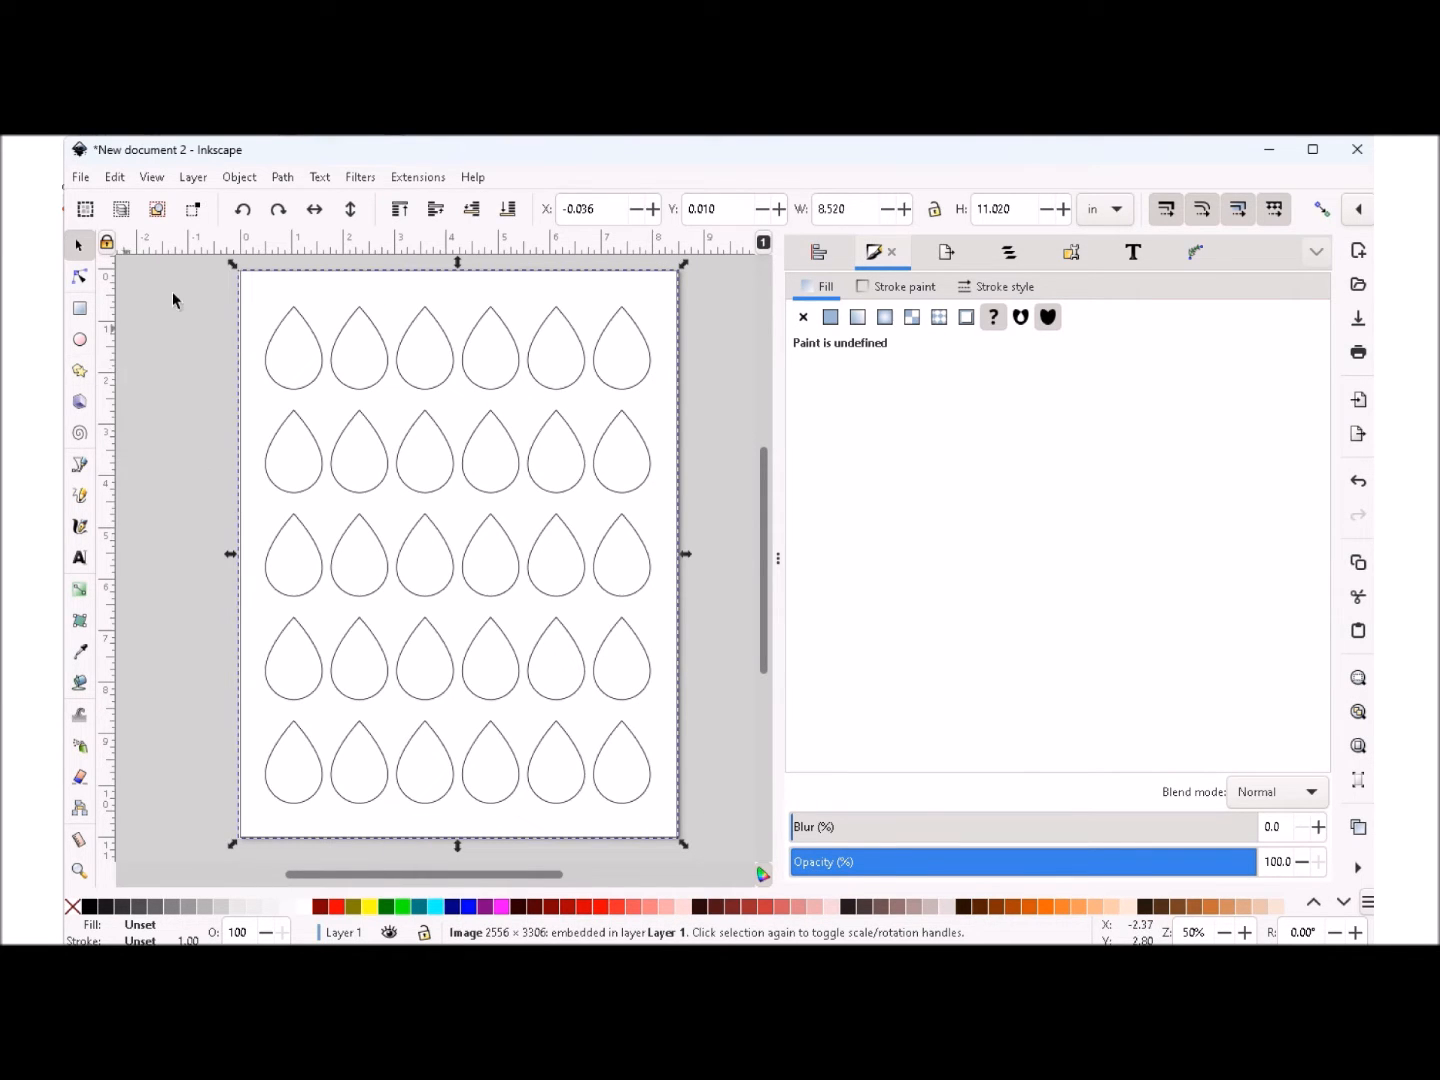
- Import IMG_8078.JPG from the Ear rings folder as an embedded image with smooth rendering
{"action": "left_click", "coordinate": [81, 180]}
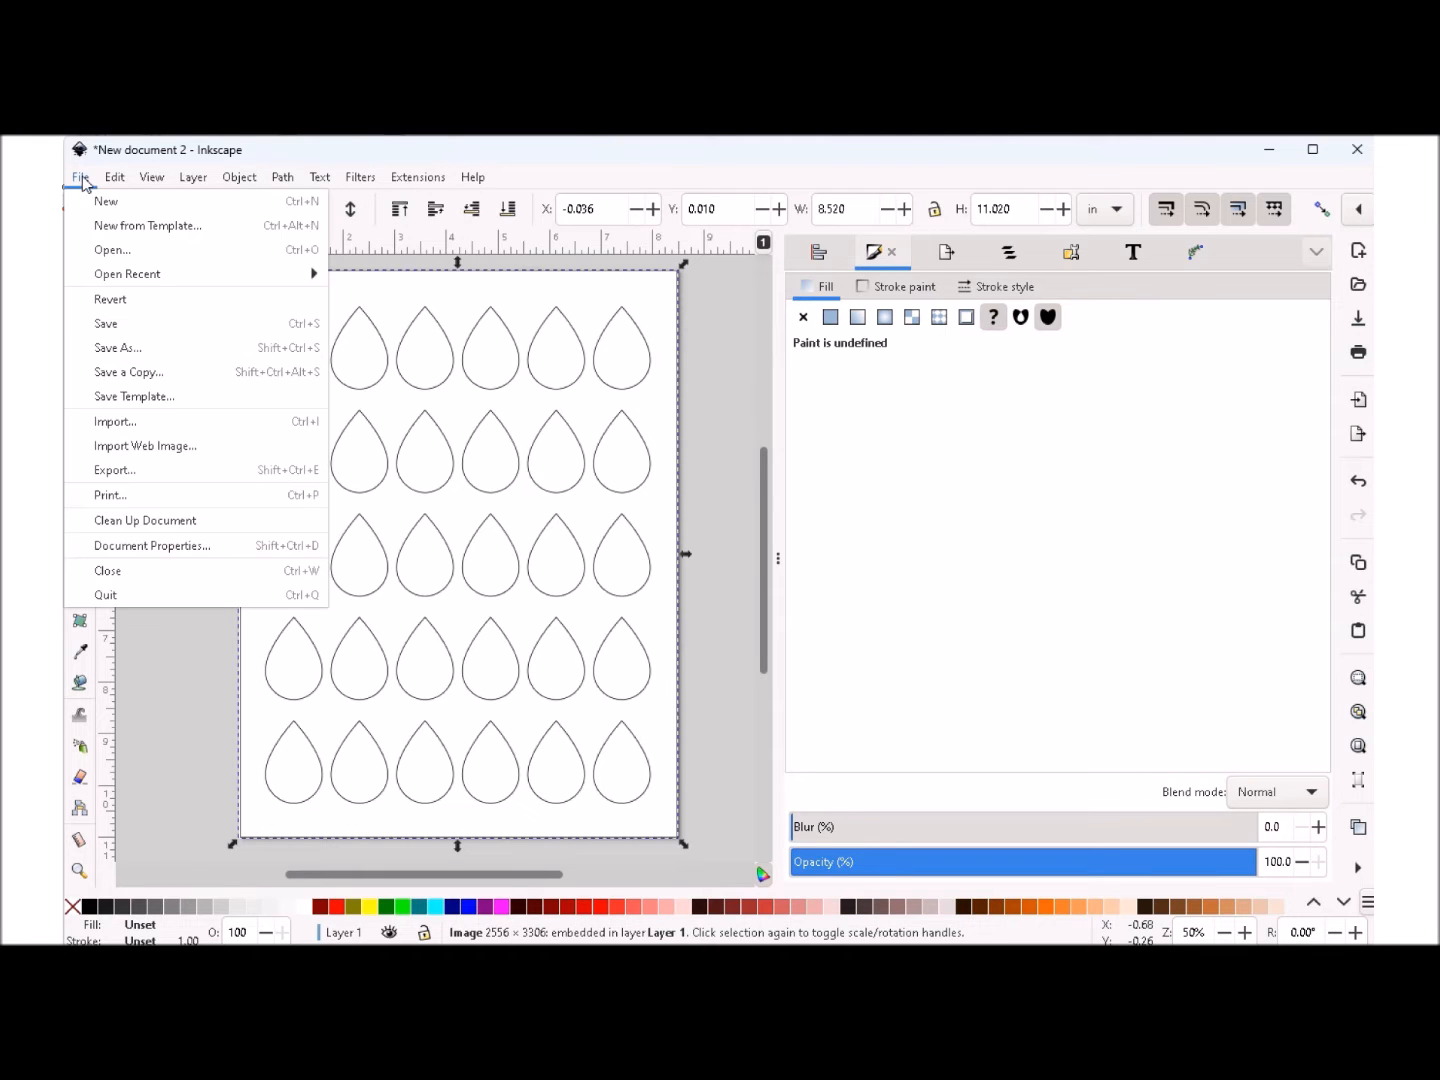
{"action": "left_click", "coordinate": [119, 424]}
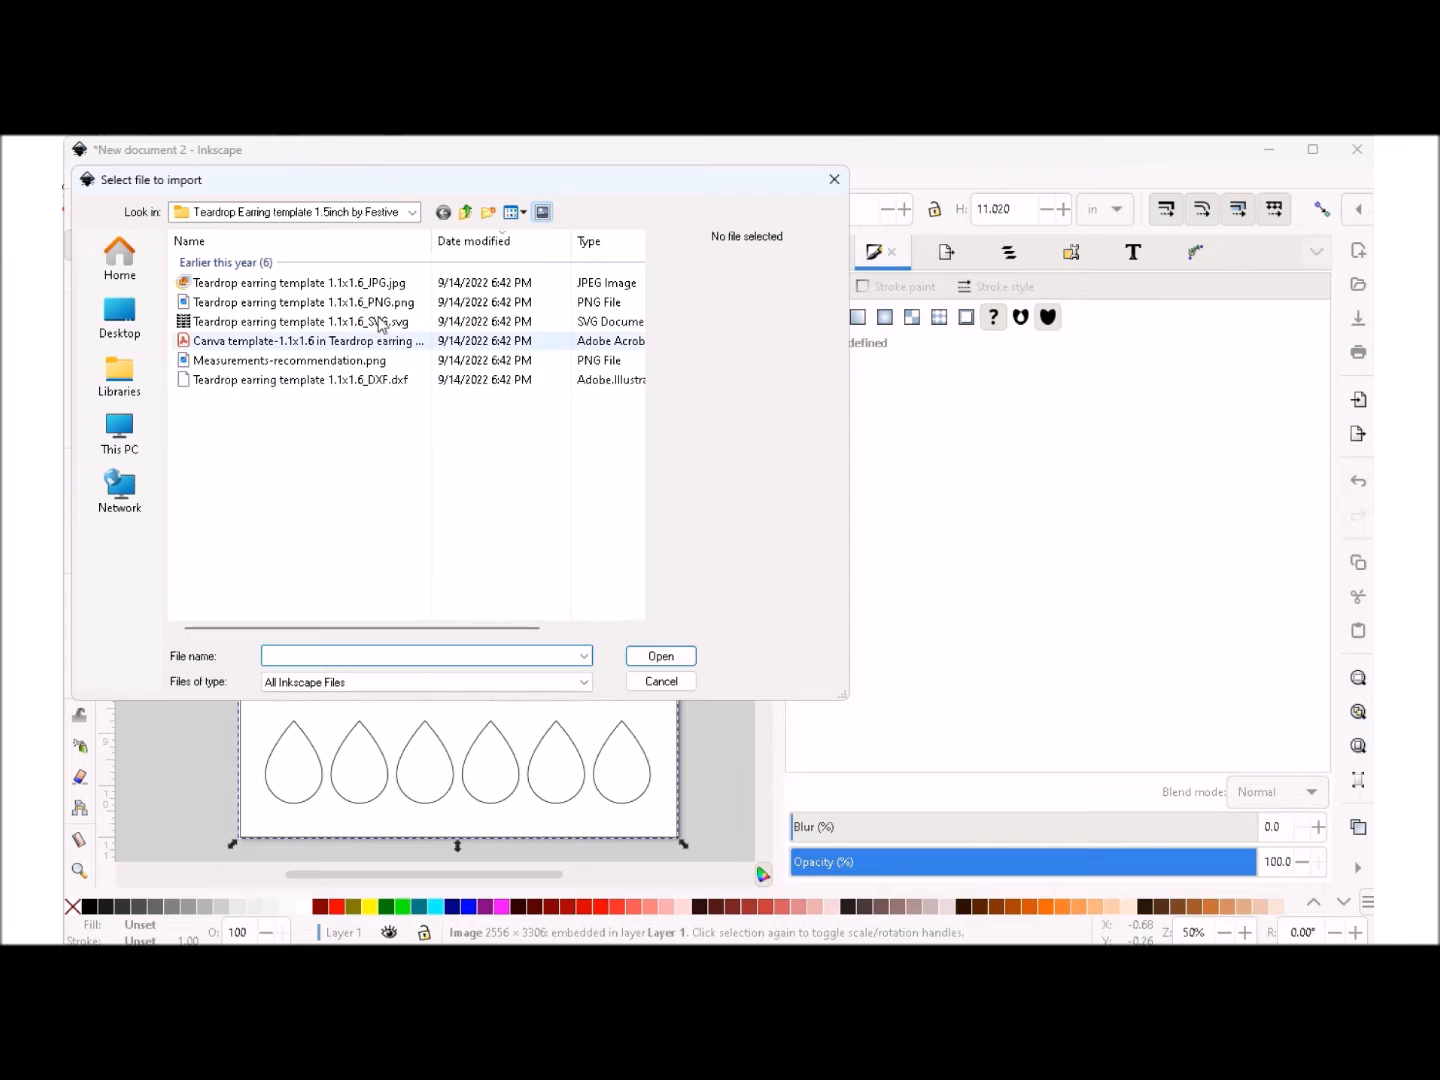
{"action": "left_click", "coordinate": [467, 212]}
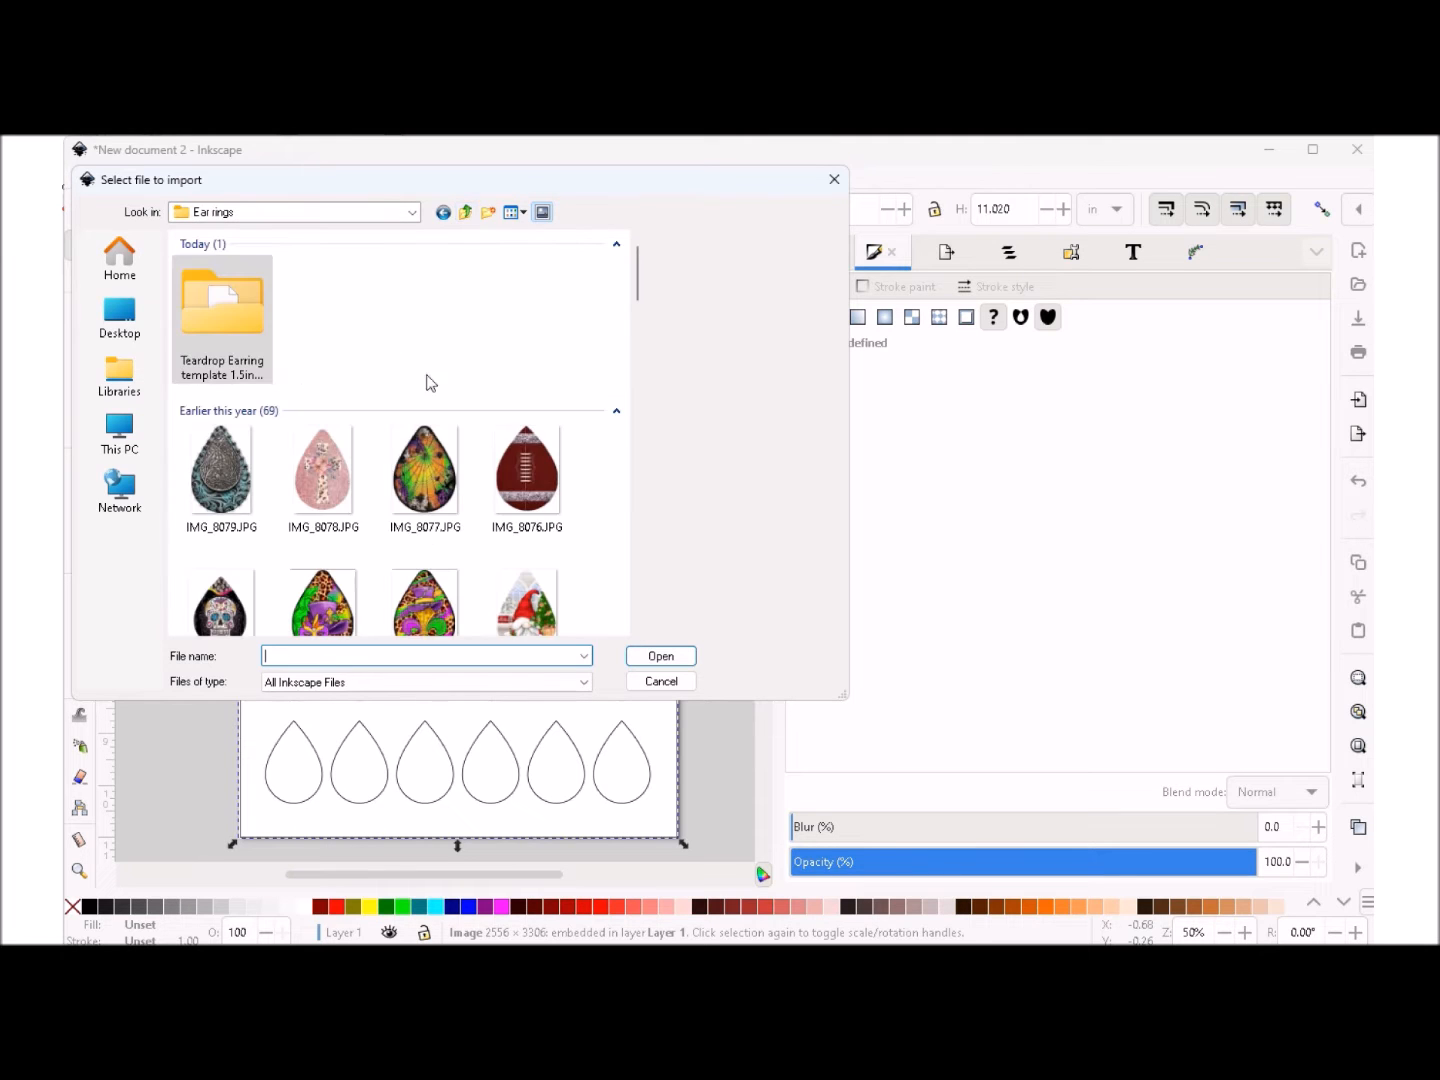
{"action": "left_click", "coordinate": [322, 477]}
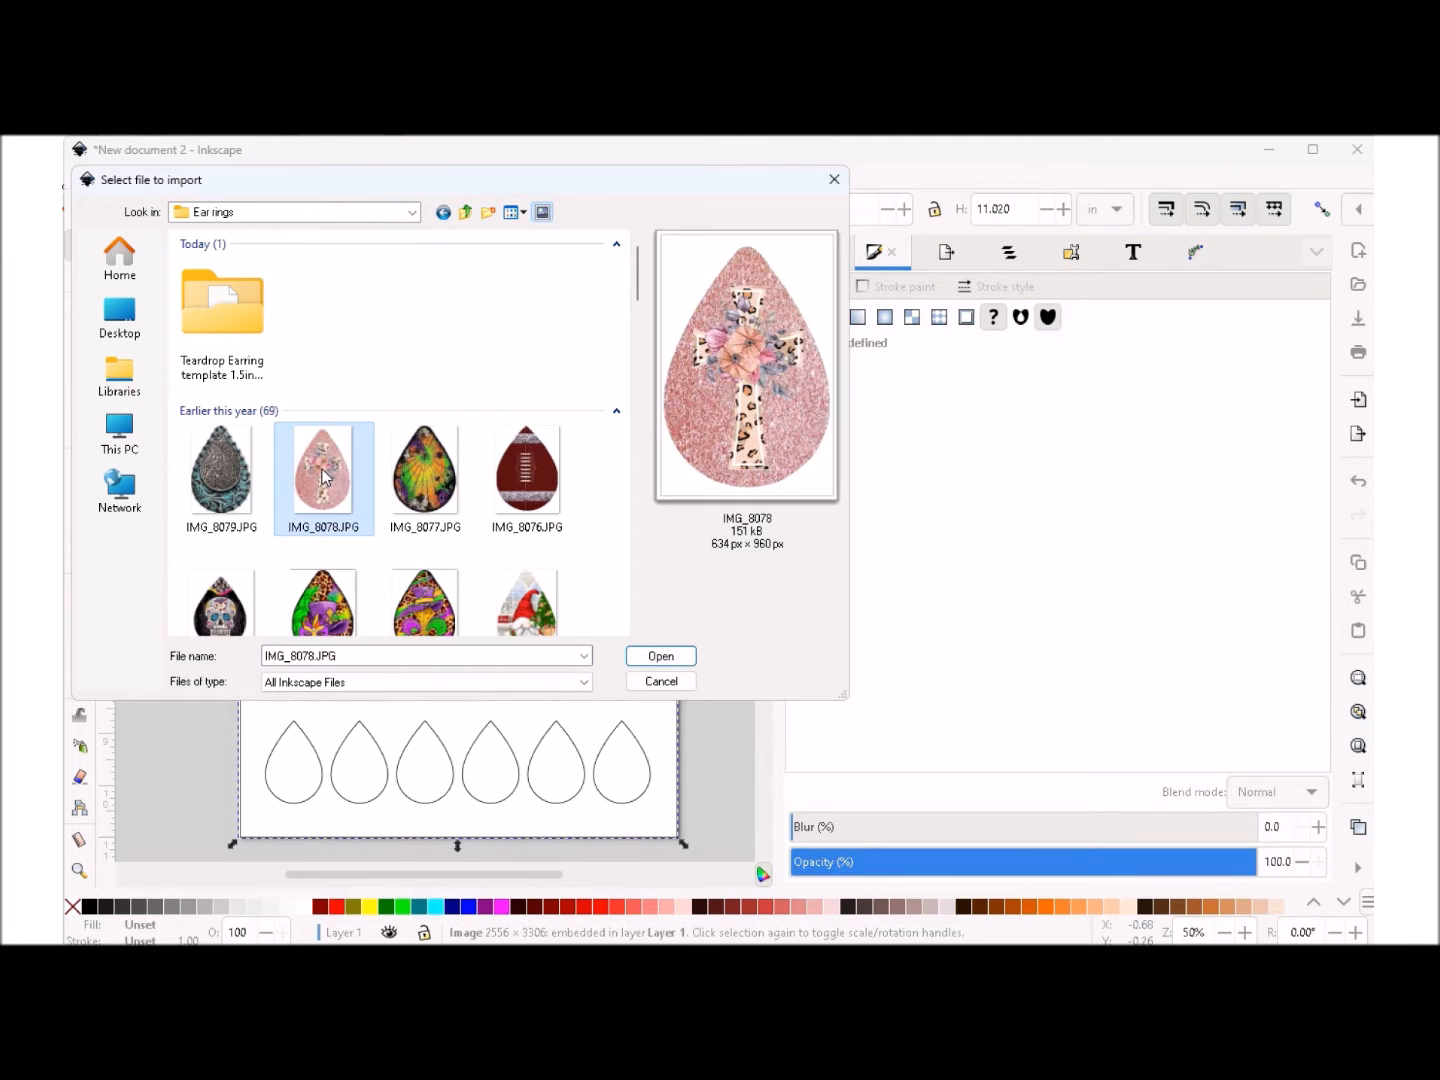
{"action": "left_click", "coordinate": [661, 657]}
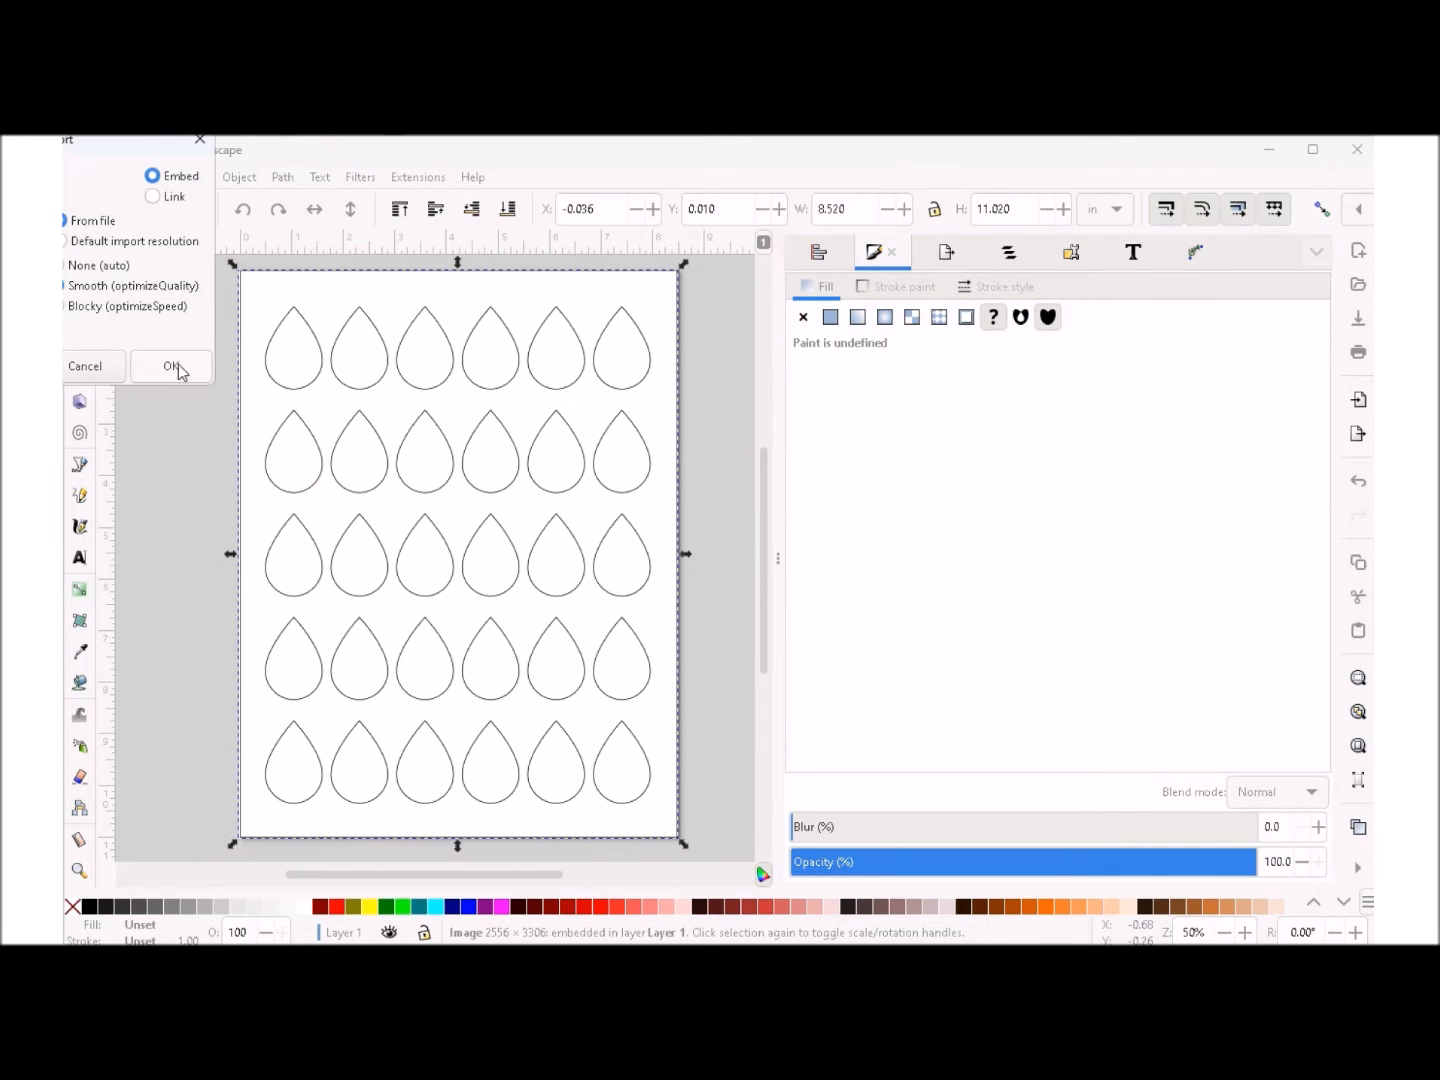
{"action": "left_click", "coordinate": [166, 369]}
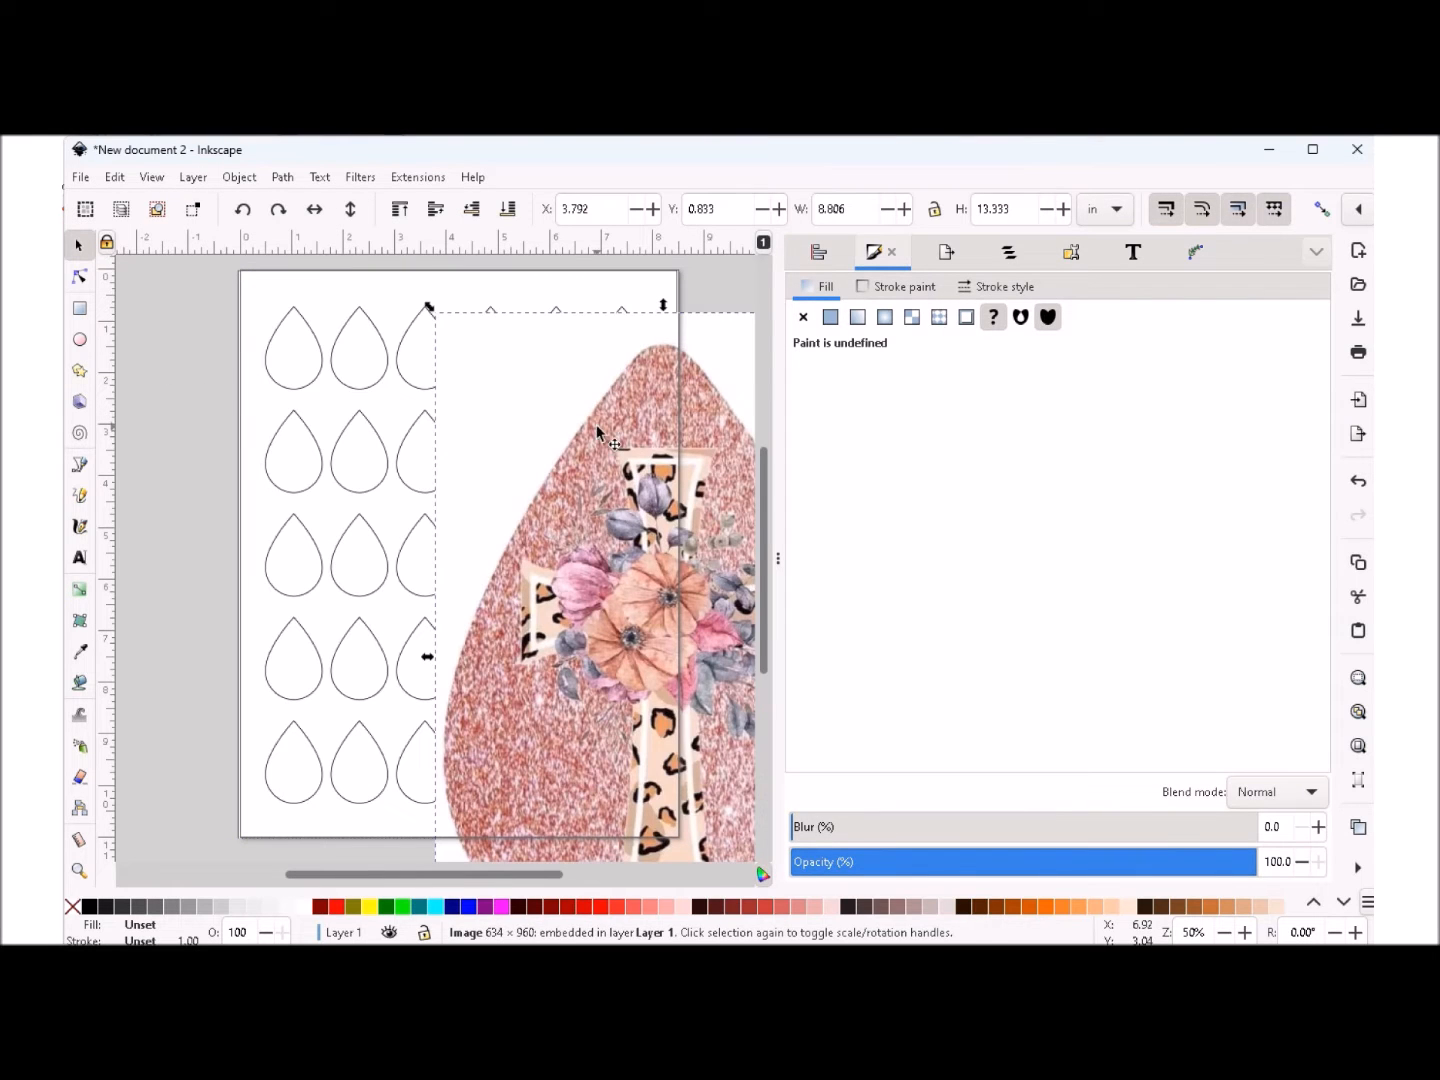
- Lock the cross image's proportions, scale it to about 1.49 x 2.26 in, and place it over the first teardrop in the top row
{"action": "left_click_drag", "start_coordinate": [689, 552], "coordinate": [444, 528]}
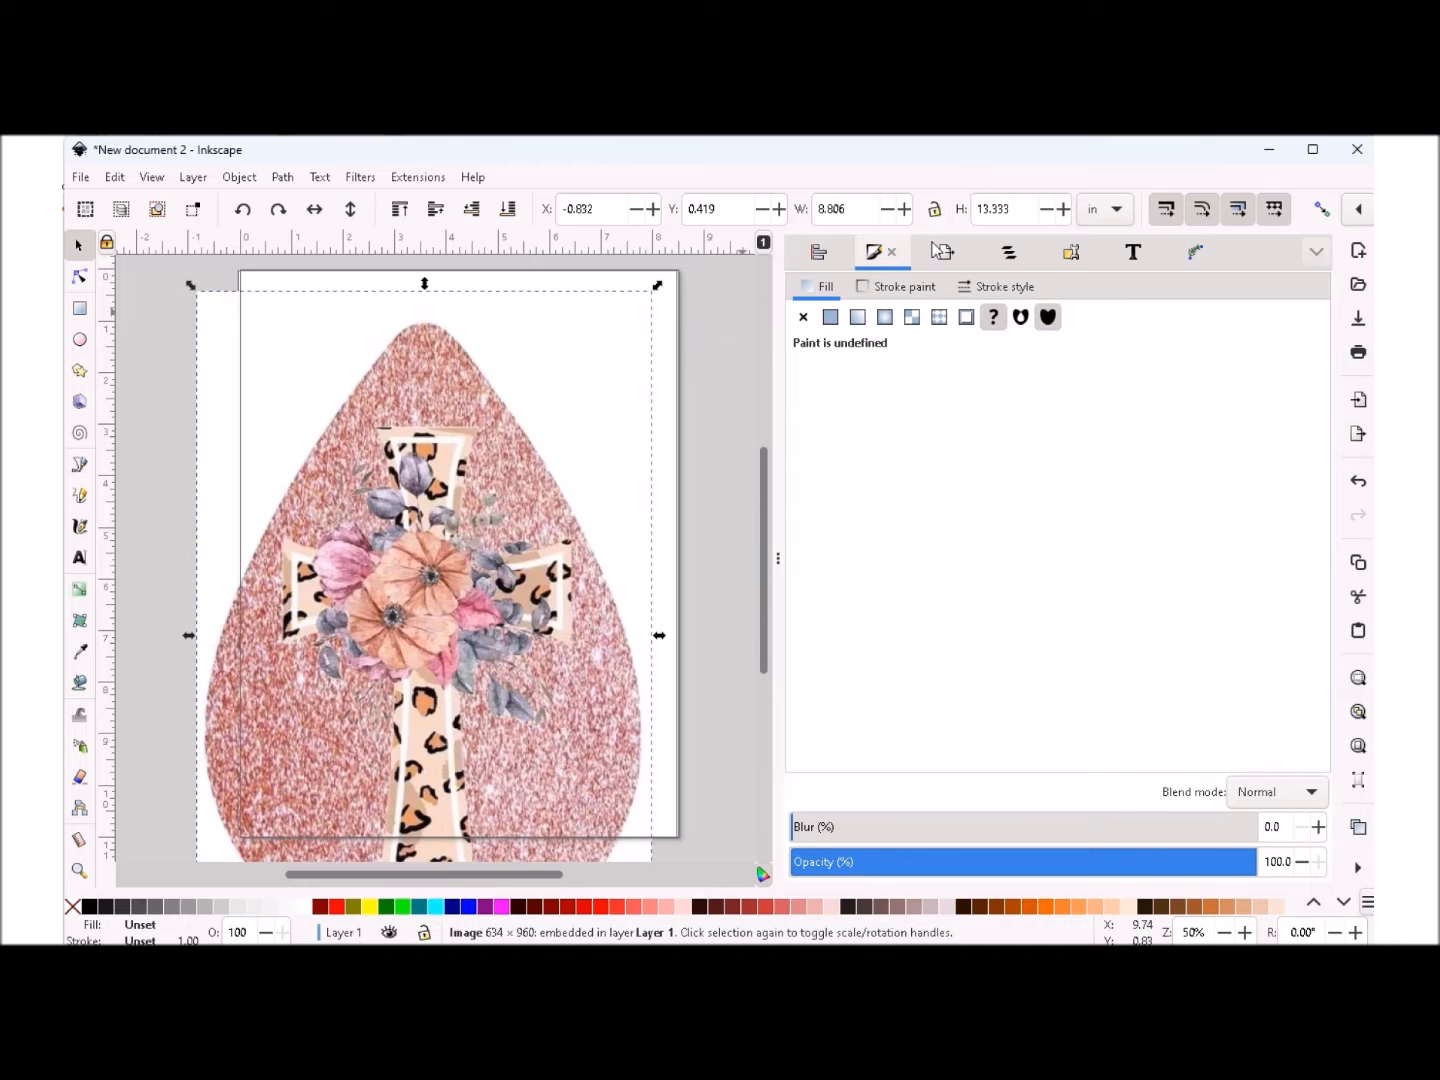
{"action": "left_click", "coordinate": [934, 212]}
{"action": "left_click_drag", "start_coordinate": [656, 291], "coordinate": [319, 757]}
{"action": "left_click_drag", "start_coordinate": [229, 831], "coordinate": [283, 302]}
{"action": "left_click_drag", "start_coordinate": [374, 468], "coordinate": [333, 409]}
{"action": "left_click_drag", "start_coordinate": [289, 329], "coordinate": [275, 338]}
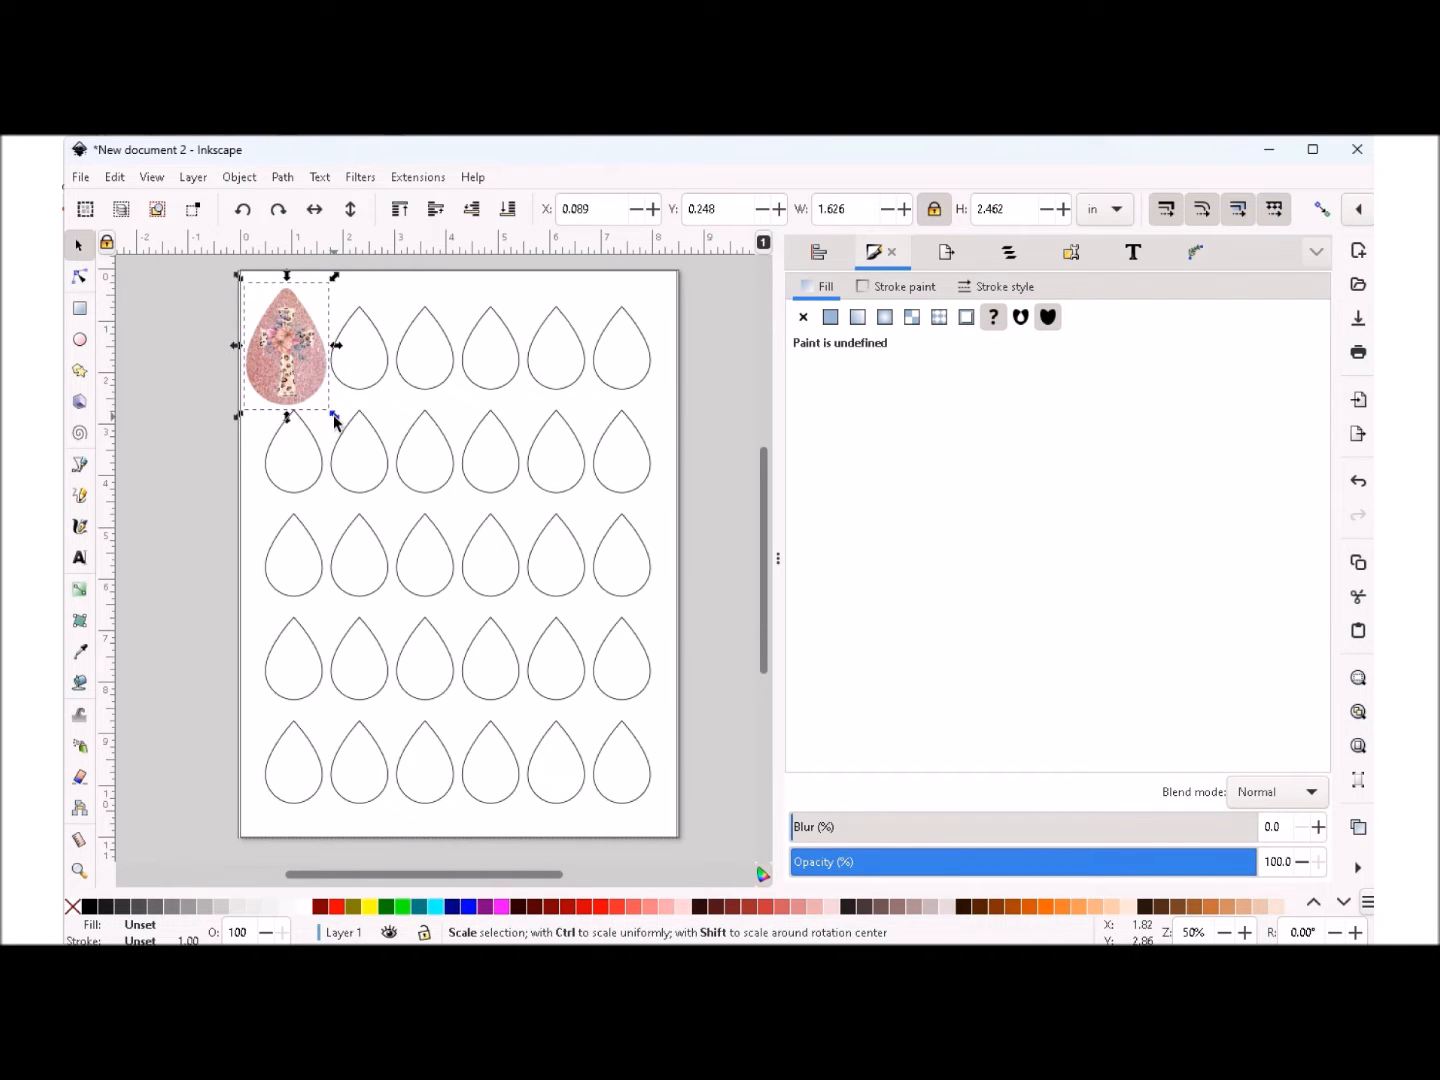
{"action": "left_click_drag", "start_coordinate": [334, 415], "coordinate": [297, 360]}
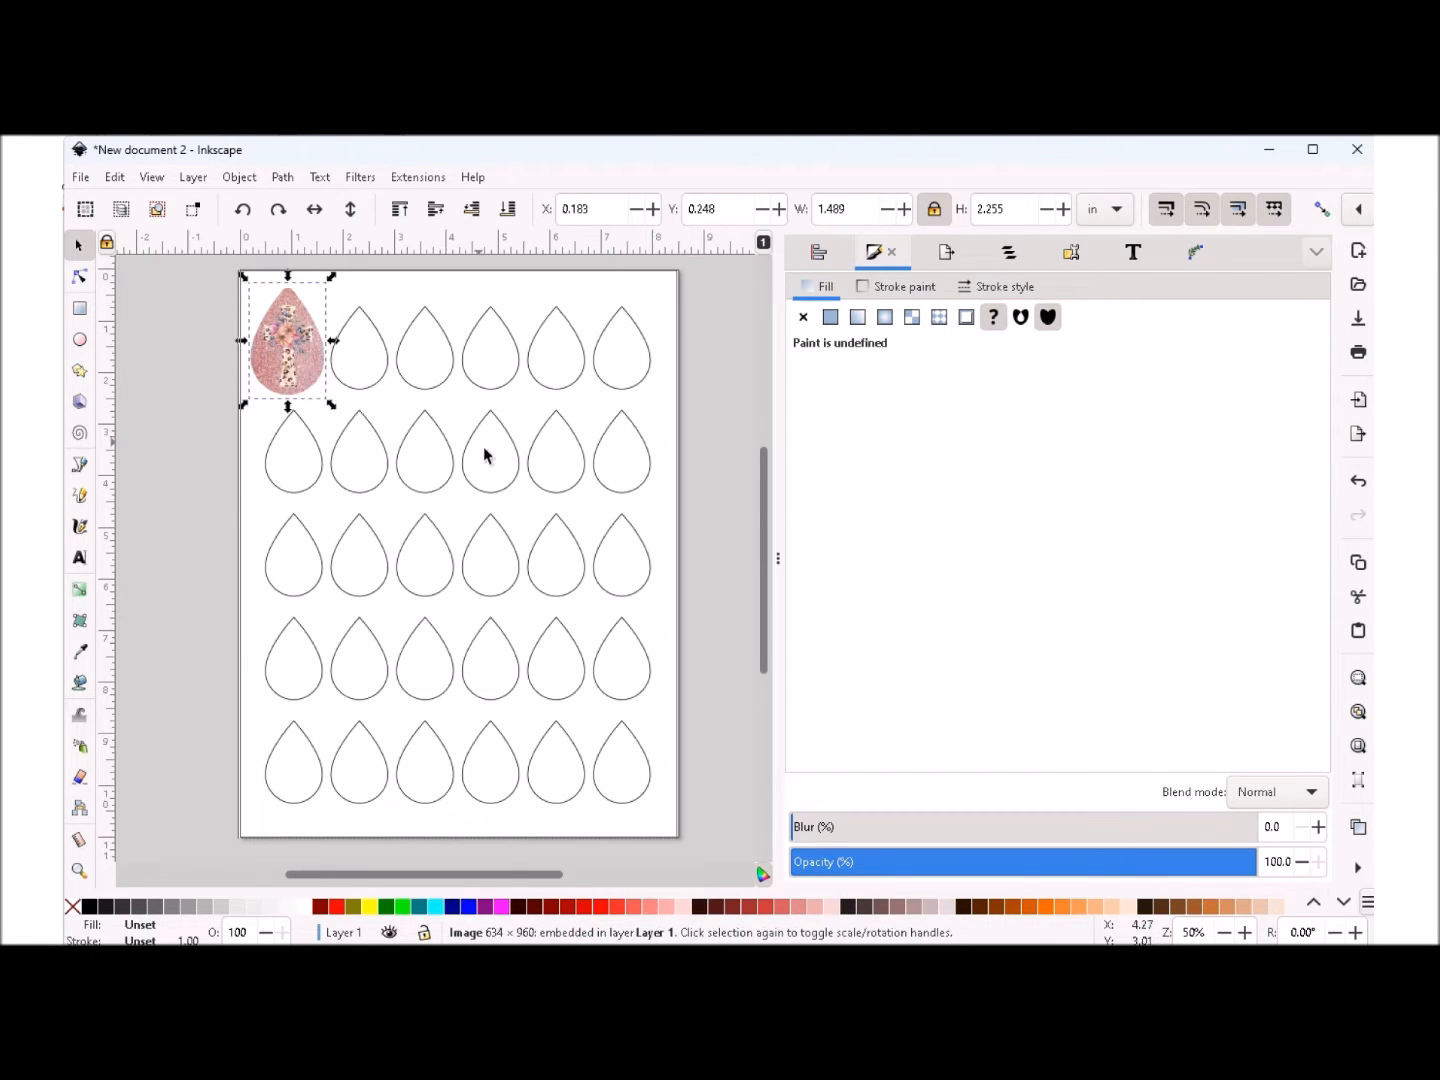
- Lower the cross image beneath the teardrop template, then select the template
{"action": "left_click", "coordinate": [469, 293]}
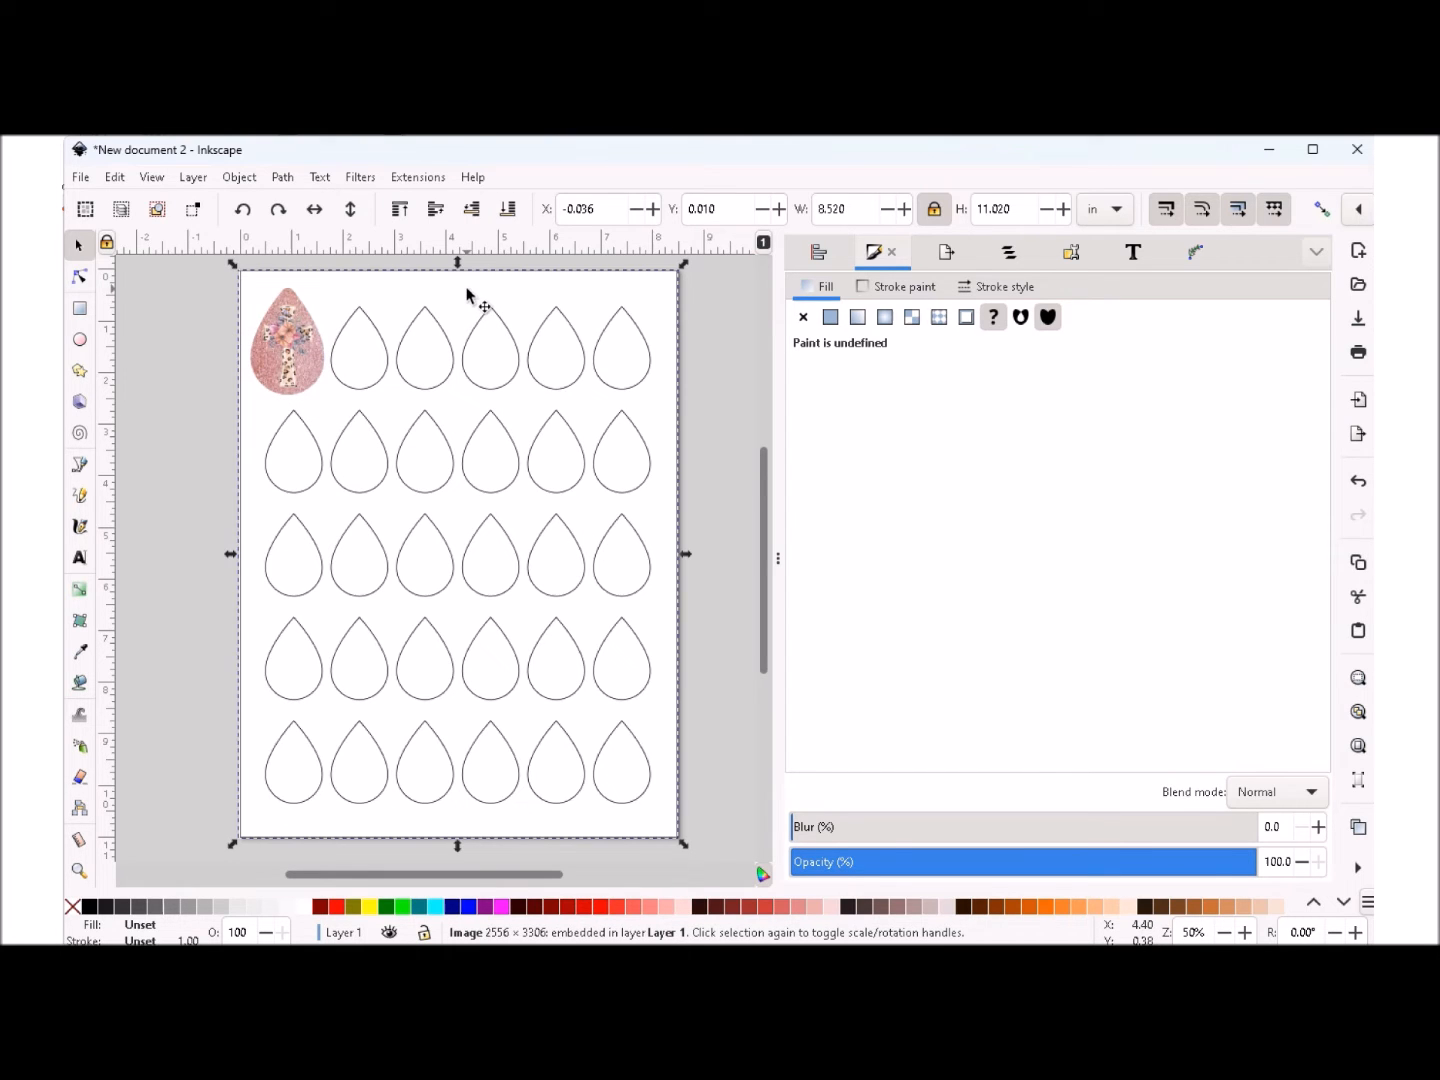
{"action": "left_click", "coordinate": [342, 298]}
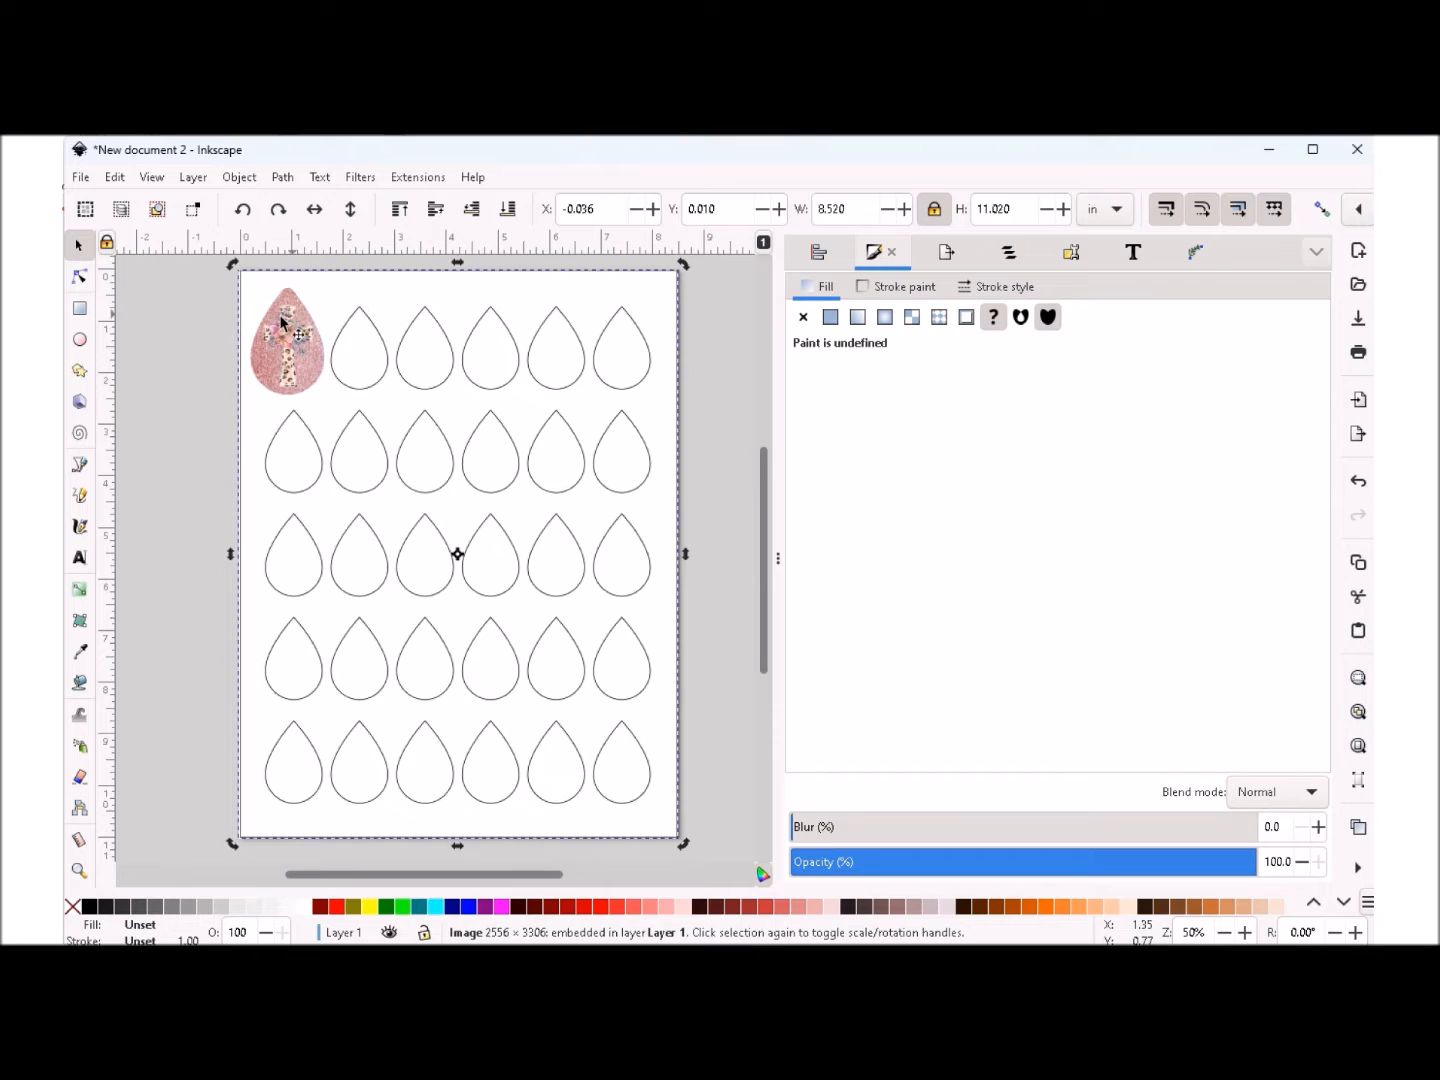
{"action": "left_click", "coordinate": [283, 349]}
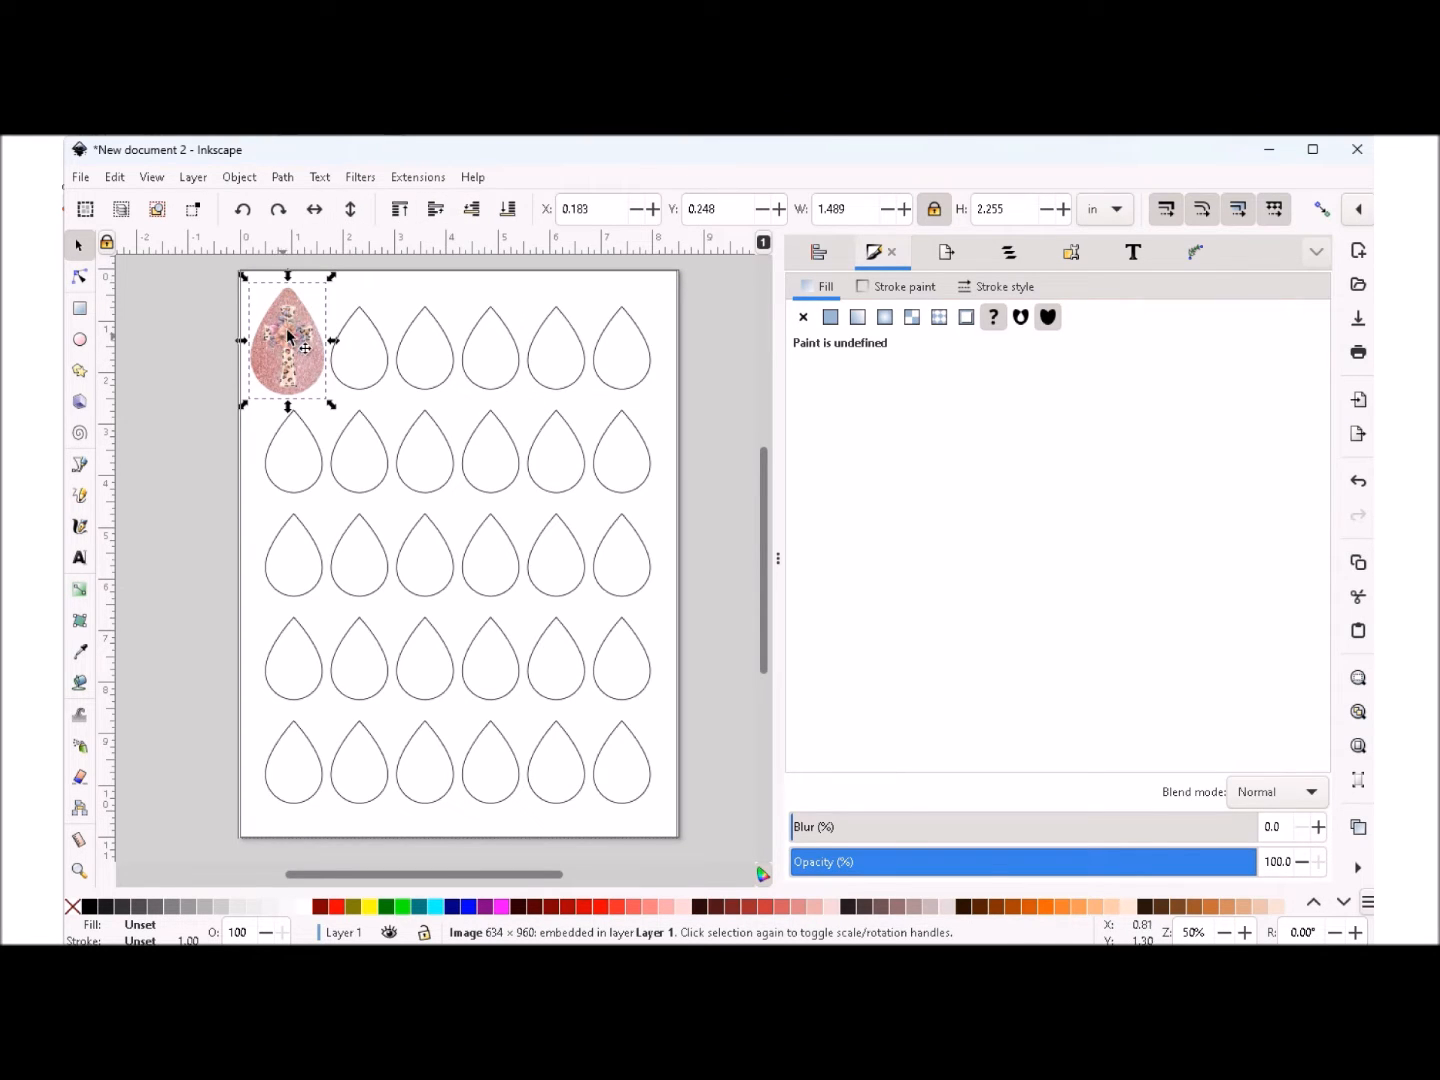
{"action": "left_click", "coordinate": [473, 212]}
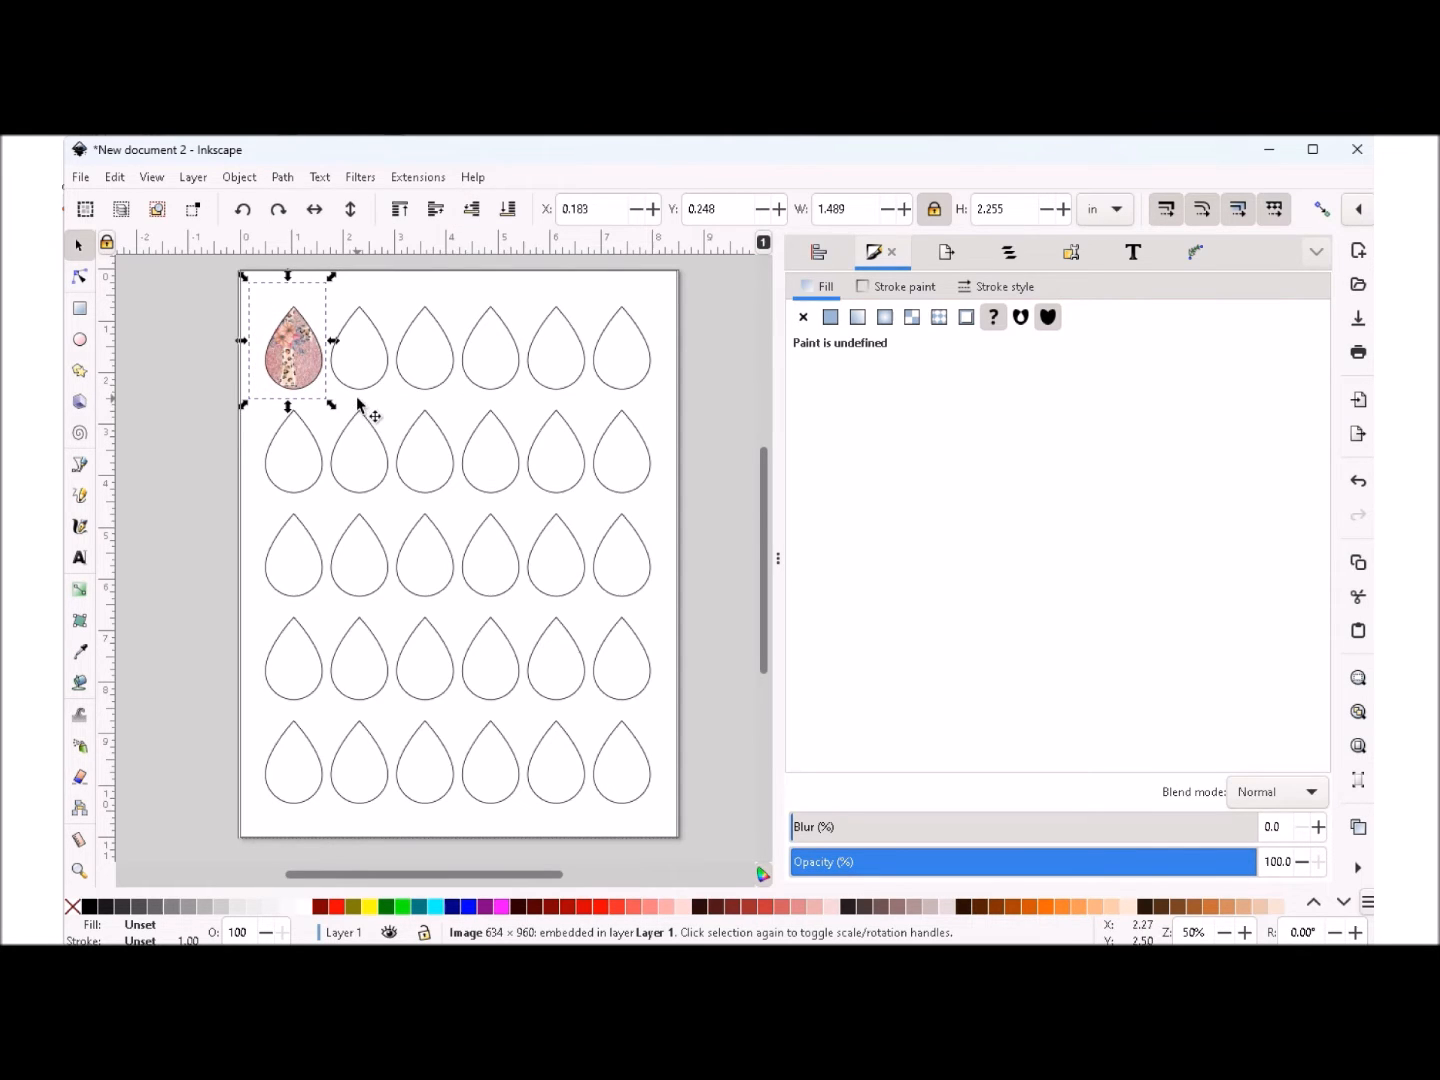
{"action": "left_click", "coordinate": [396, 291]}
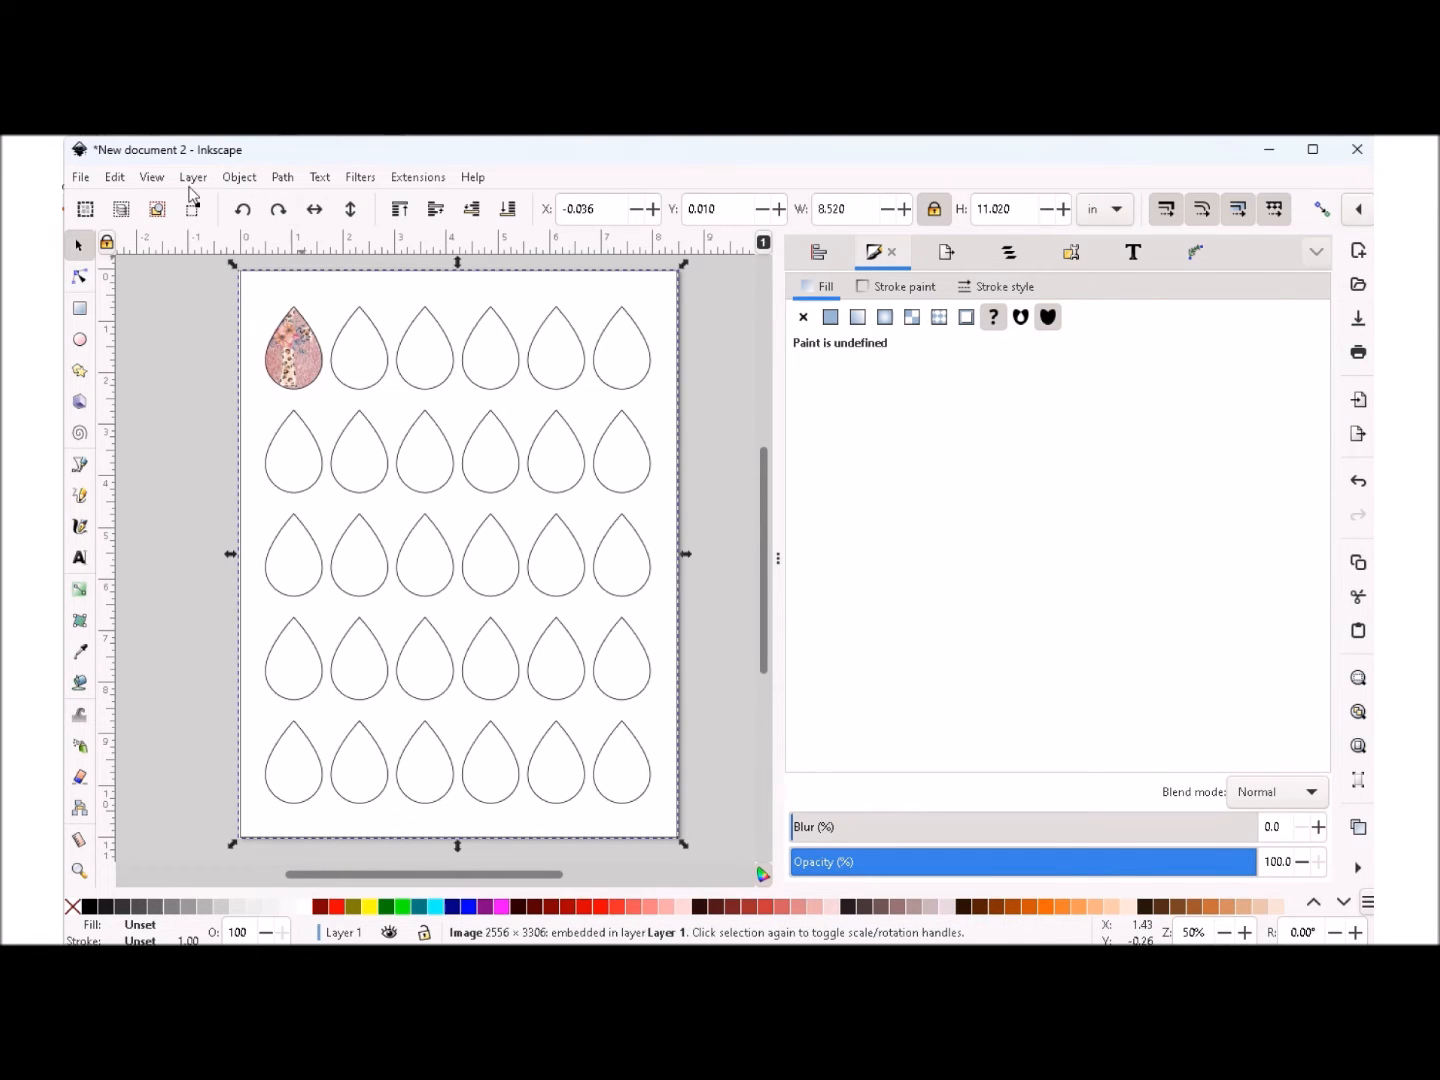
- Reduce the teardrop template image's opacity to 11%
{"action": "left_click", "coordinate": [238, 177]}
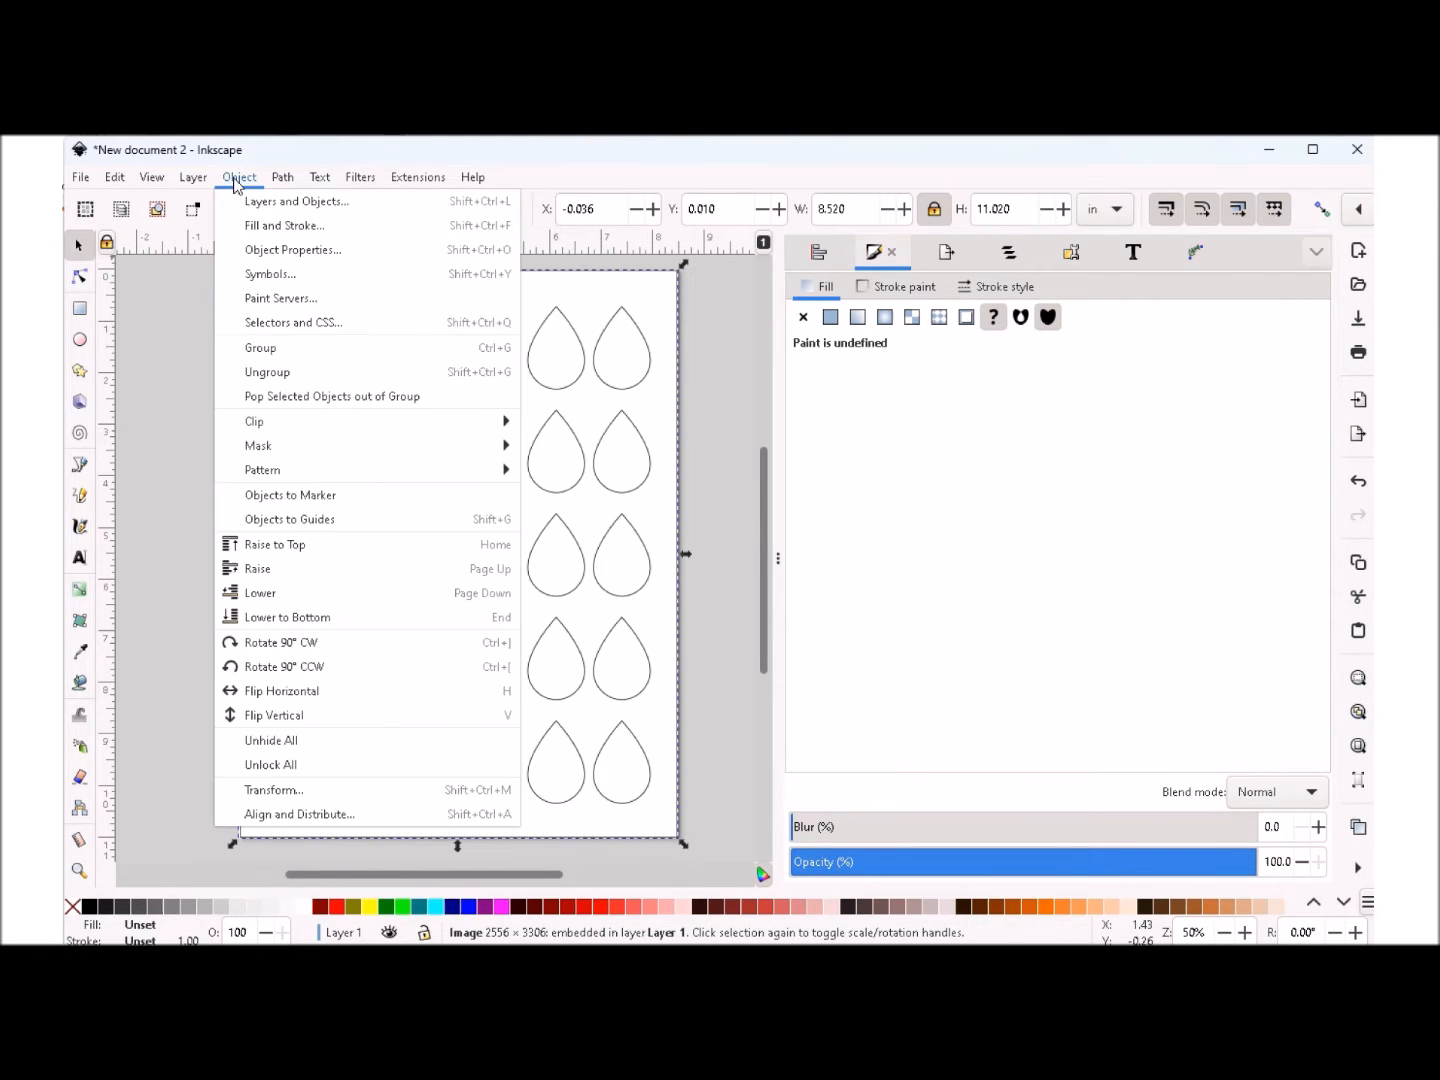
{"action": "left_click", "coordinate": [262, 225]}
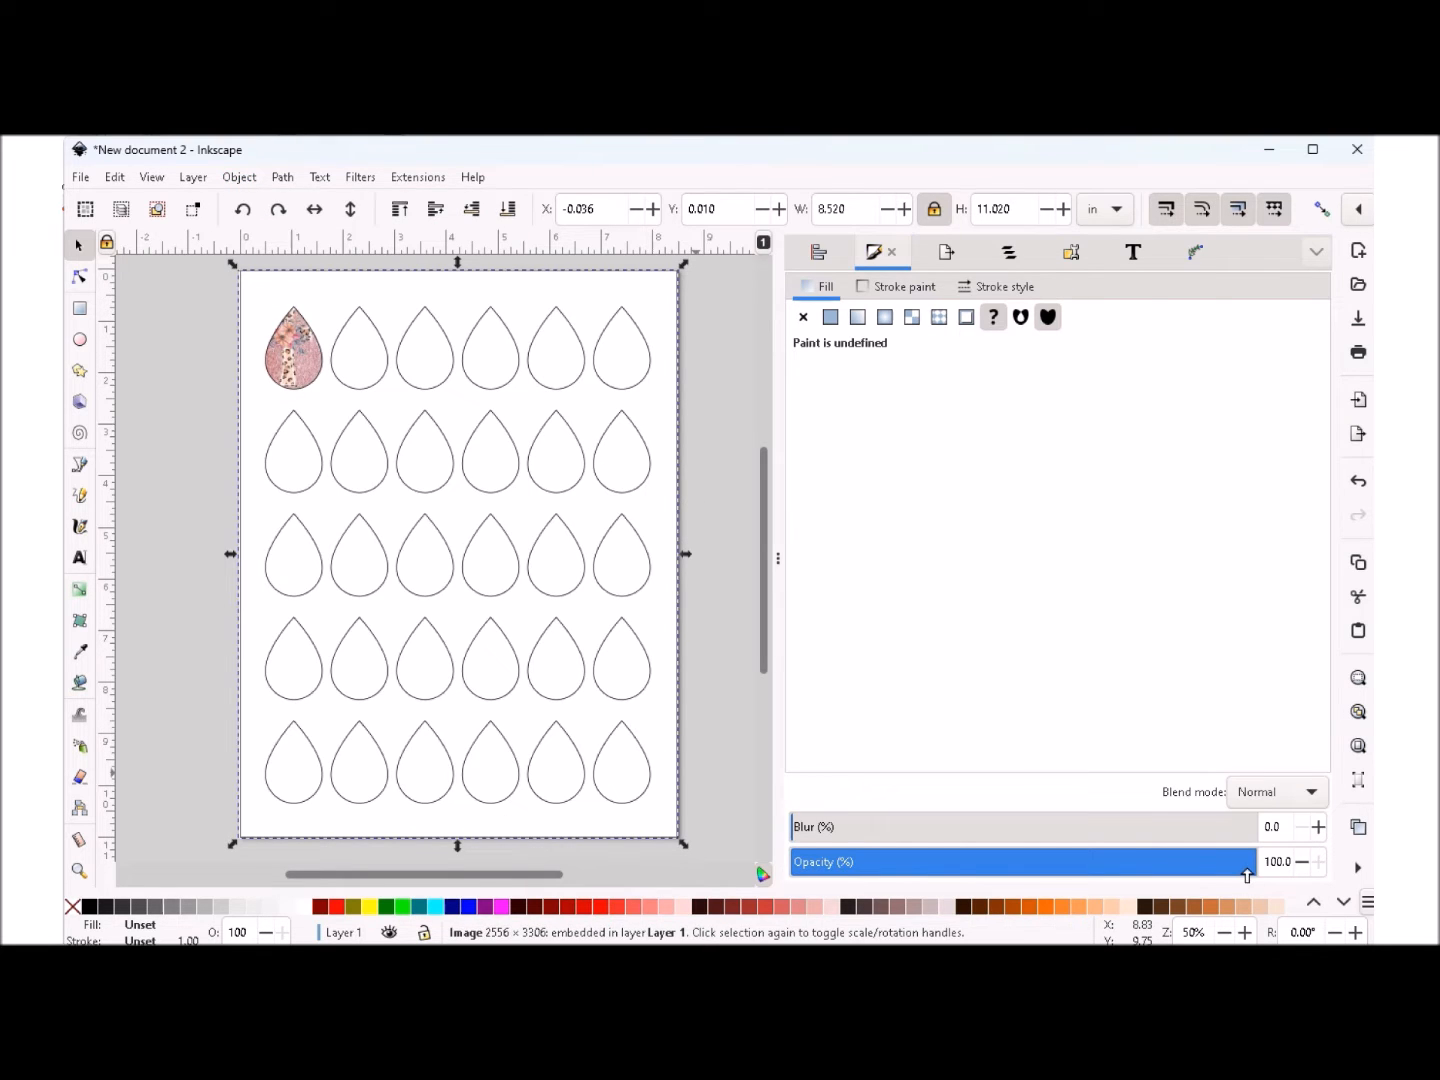
{"action": "left_click_drag", "start_coordinate": [1245, 869], "coordinate": [837, 872]}
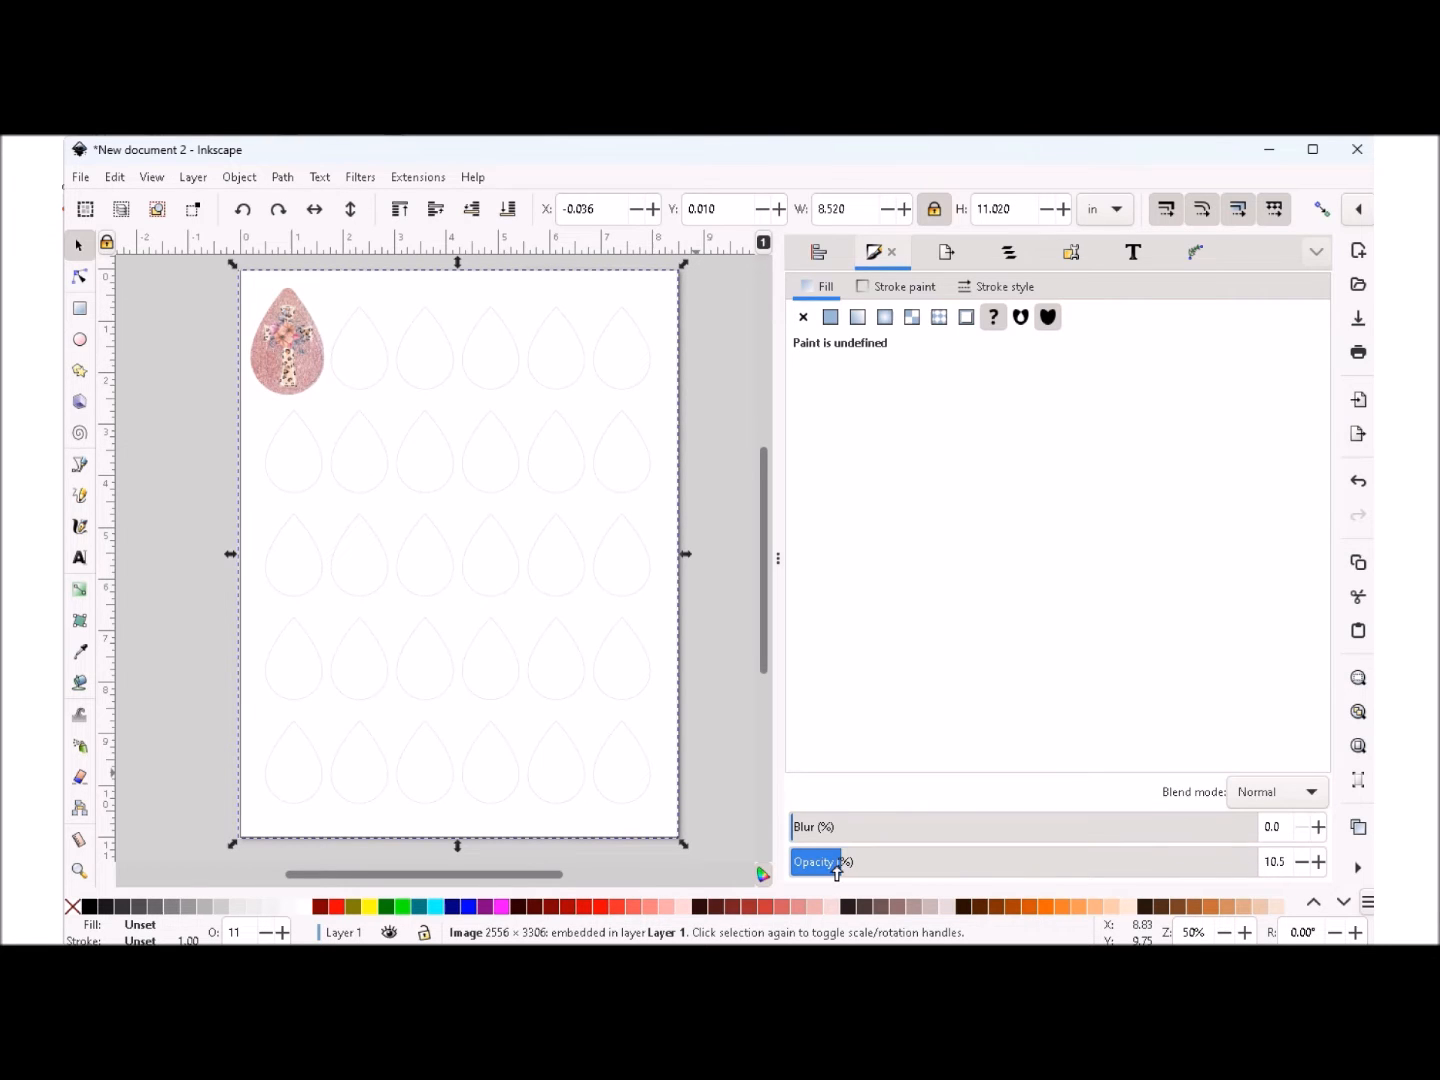
- Lower the teardrop template image's opacity further to 5.4%
{"action": "left_click", "coordinate": [290, 340]}
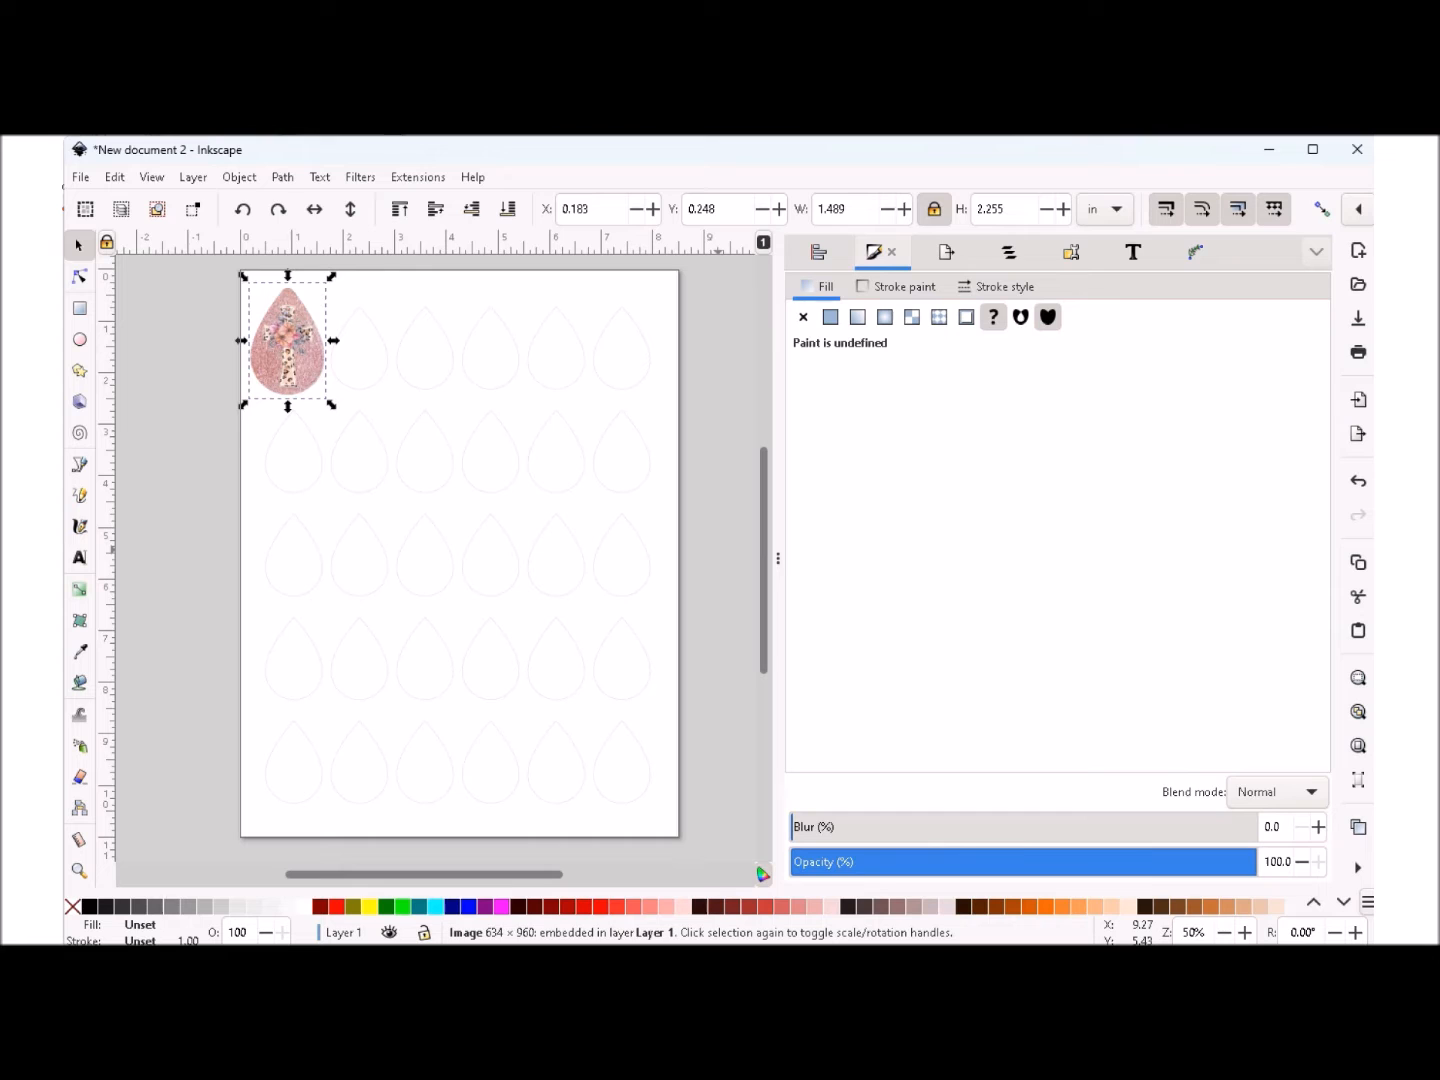
{"action": "left_click", "coordinate": [1245, 932]}
{"action": "left_click", "coordinate": [1246, 931]}
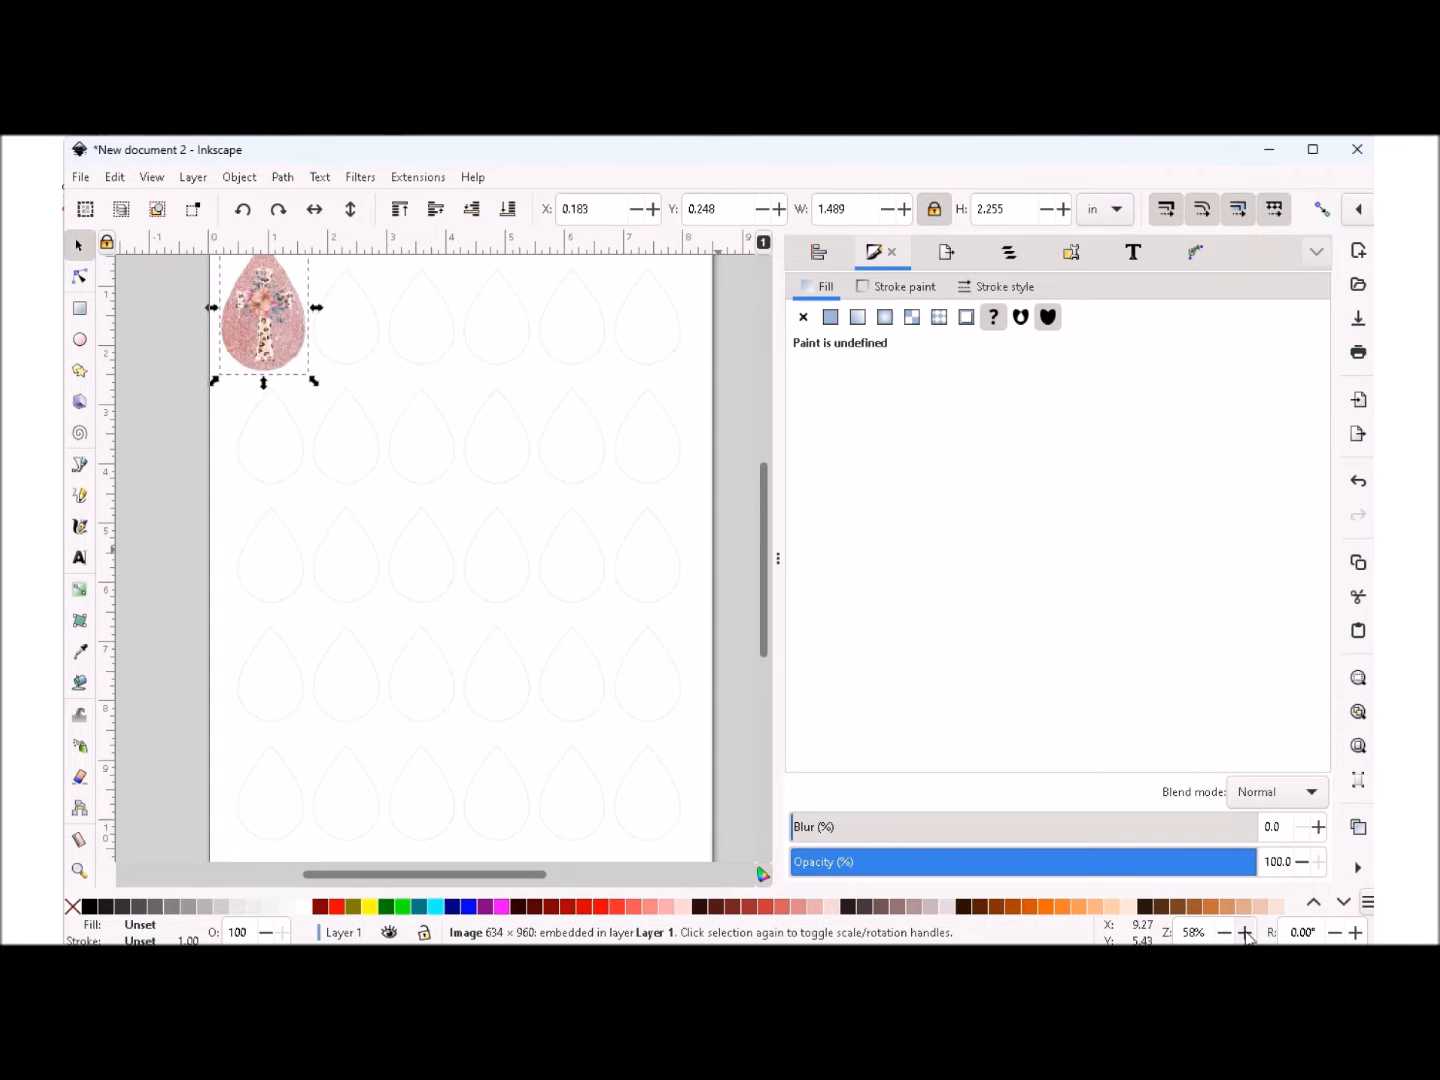
{"action": "left_click", "coordinate": [1246, 932]}
{"action": "left_click", "coordinate": [1245, 931]}
{"action": "left_click", "coordinate": [1245, 932]}
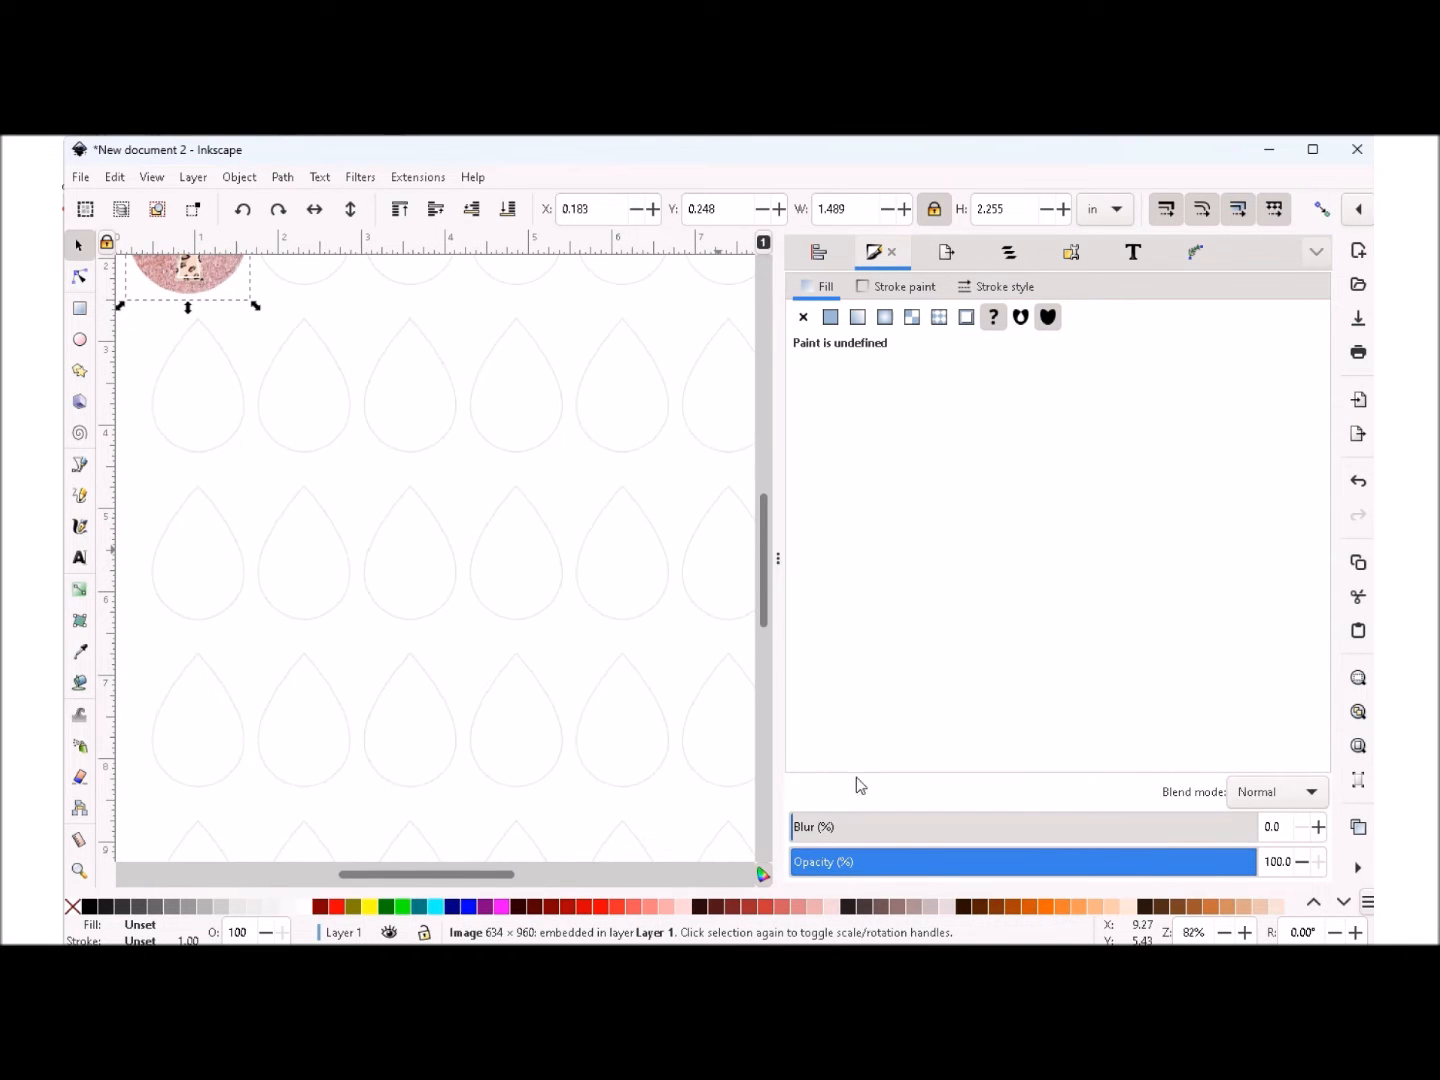
{"action": "left_click_drag", "start_coordinate": [767, 619], "coordinate": [749, 553]}
{"action": "left_click_drag", "start_coordinate": [379, 876], "coordinate": [315, 871]}
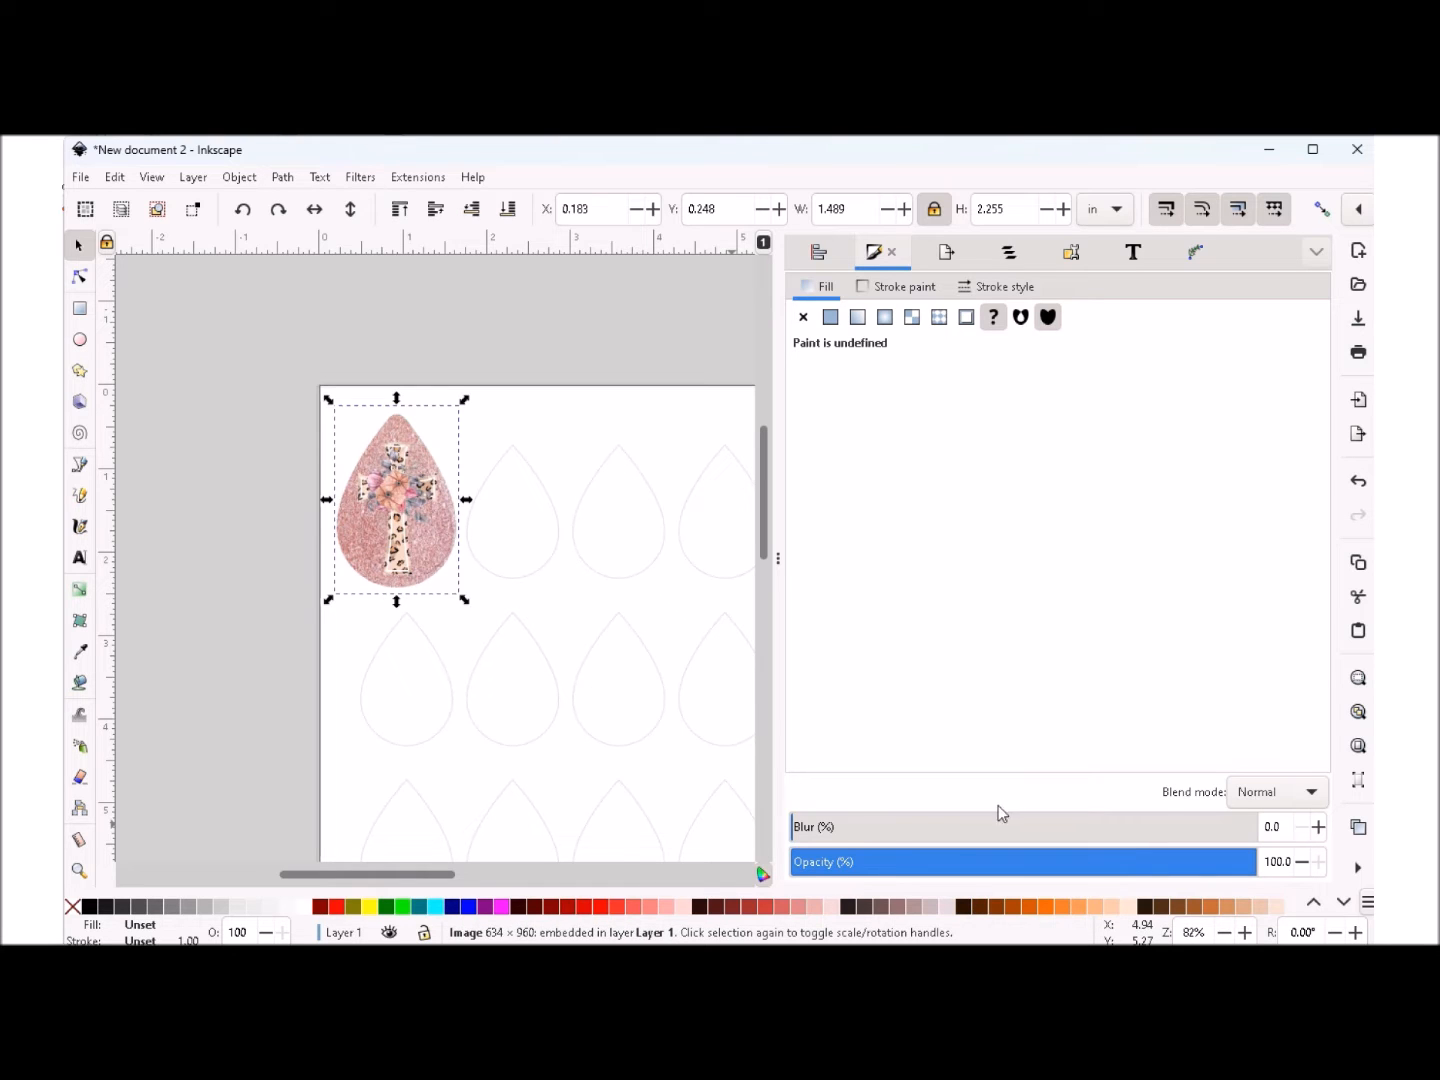
{"action": "left_click", "coordinate": [499, 445]}
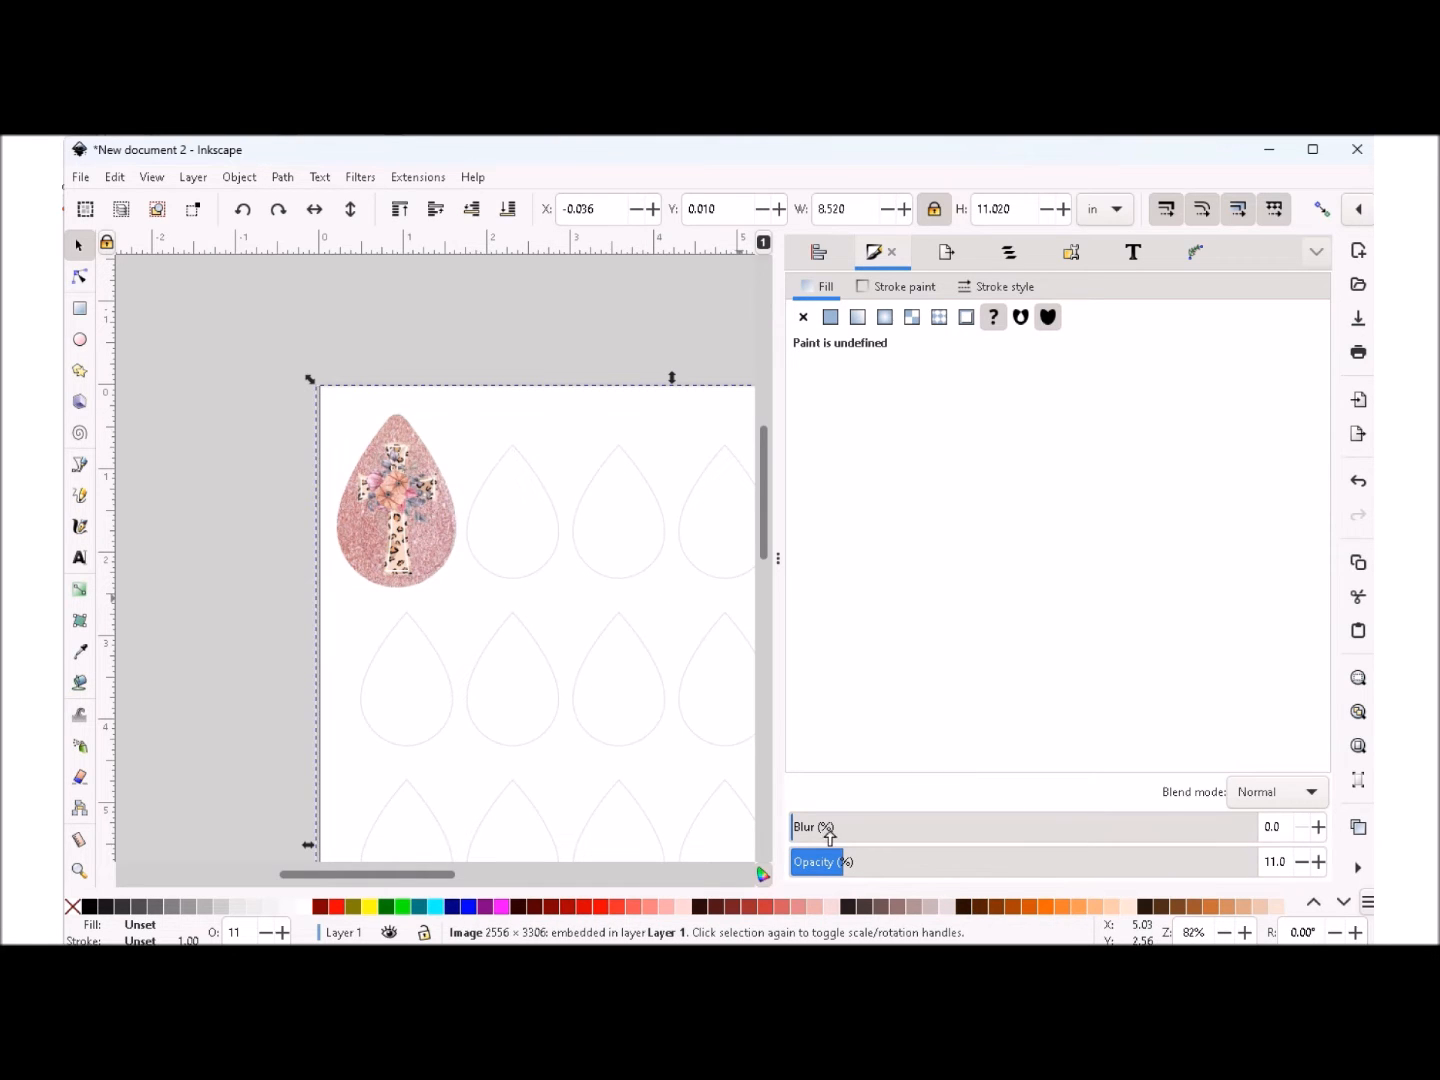
{"action": "left_click_drag", "start_coordinate": [839, 864], "coordinate": [814, 867]}
- Realign the template image with the page edges at about X -0.013, Y 0.033 in and set its opacity to 16.9%
{"action": "left_click", "coordinate": [397, 534]}
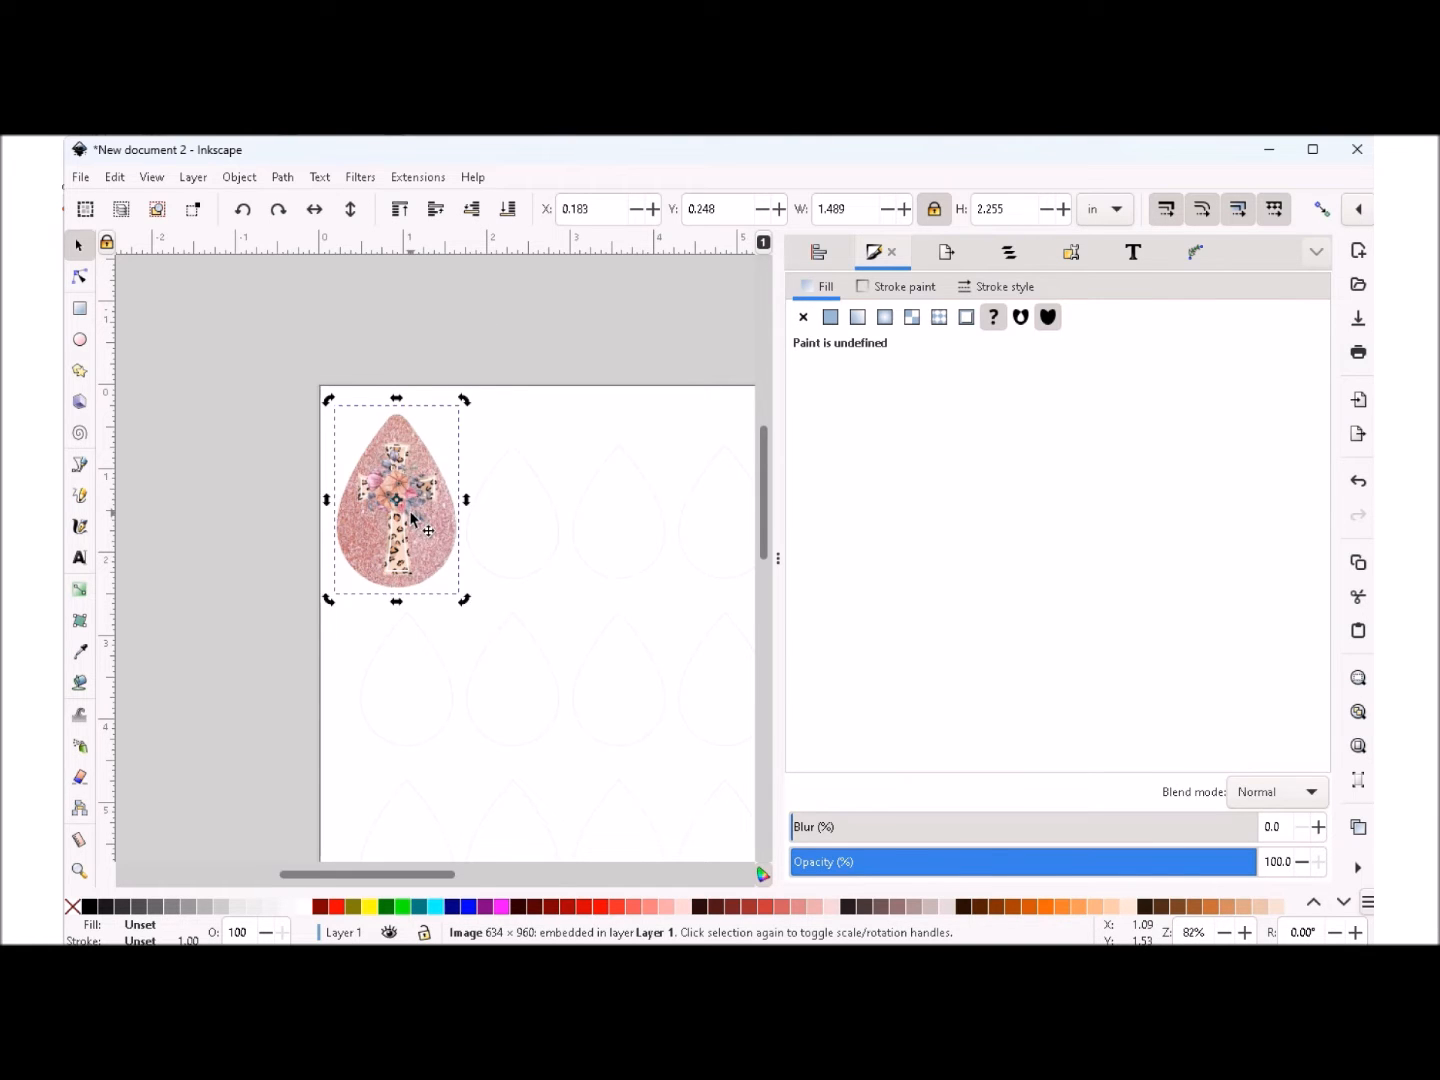
{"action": "left_click_drag", "start_coordinate": [400, 545], "coordinate": [363, 548]}
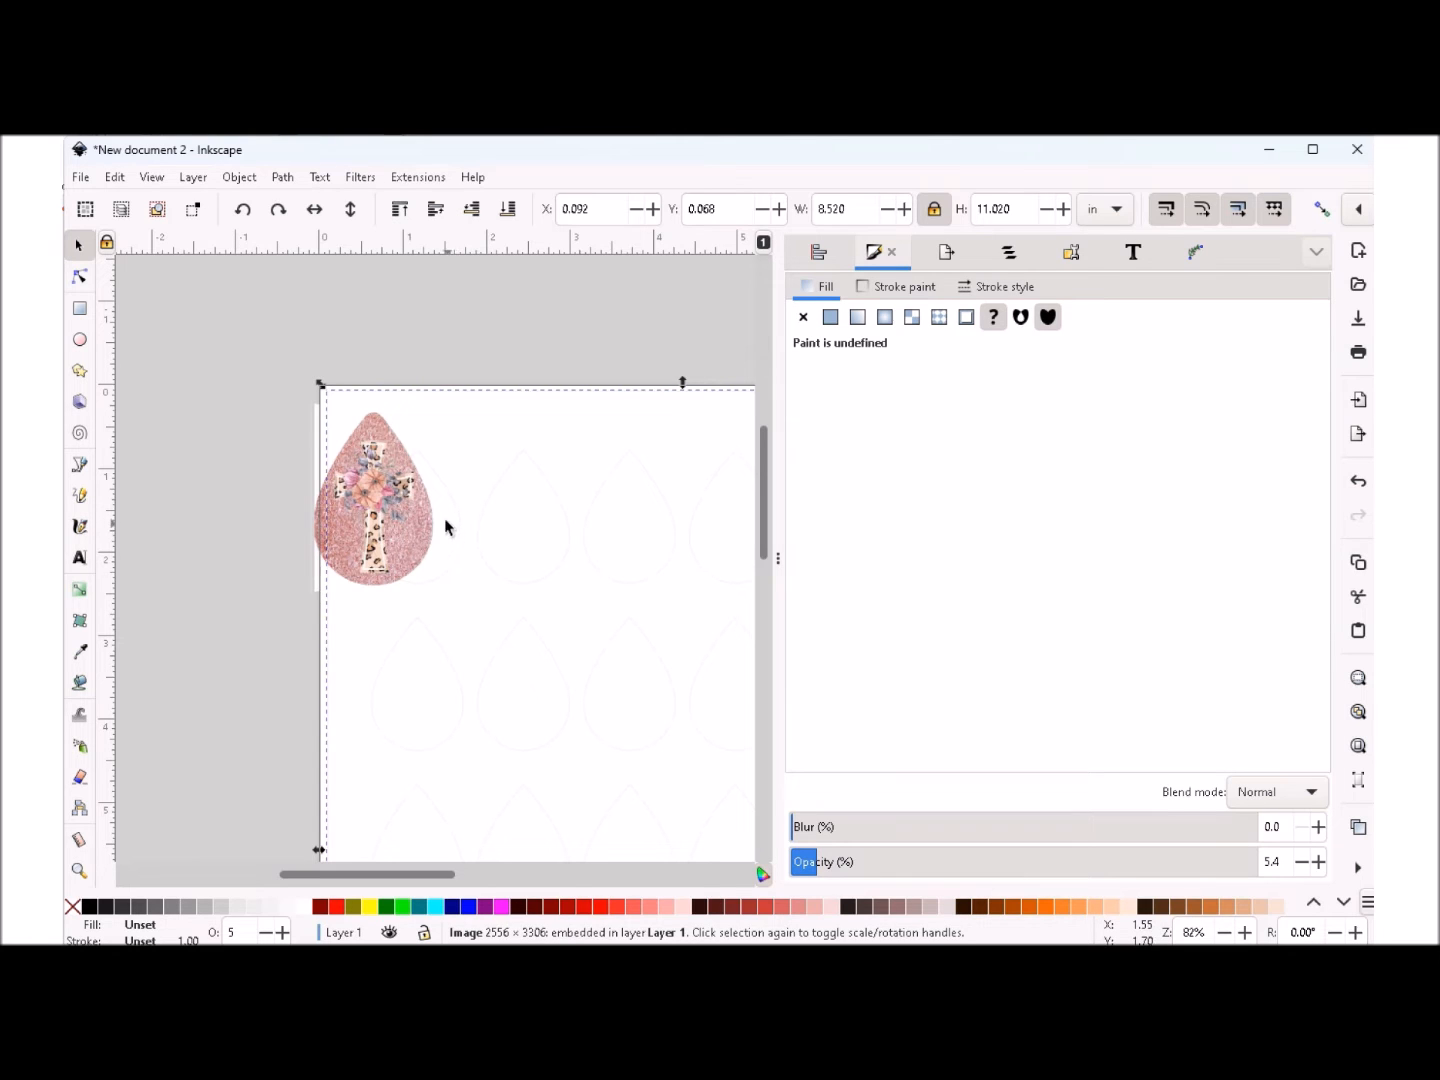
{"action": "left_click_drag", "start_coordinate": [459, 490], "coordinate": [447, 488]}
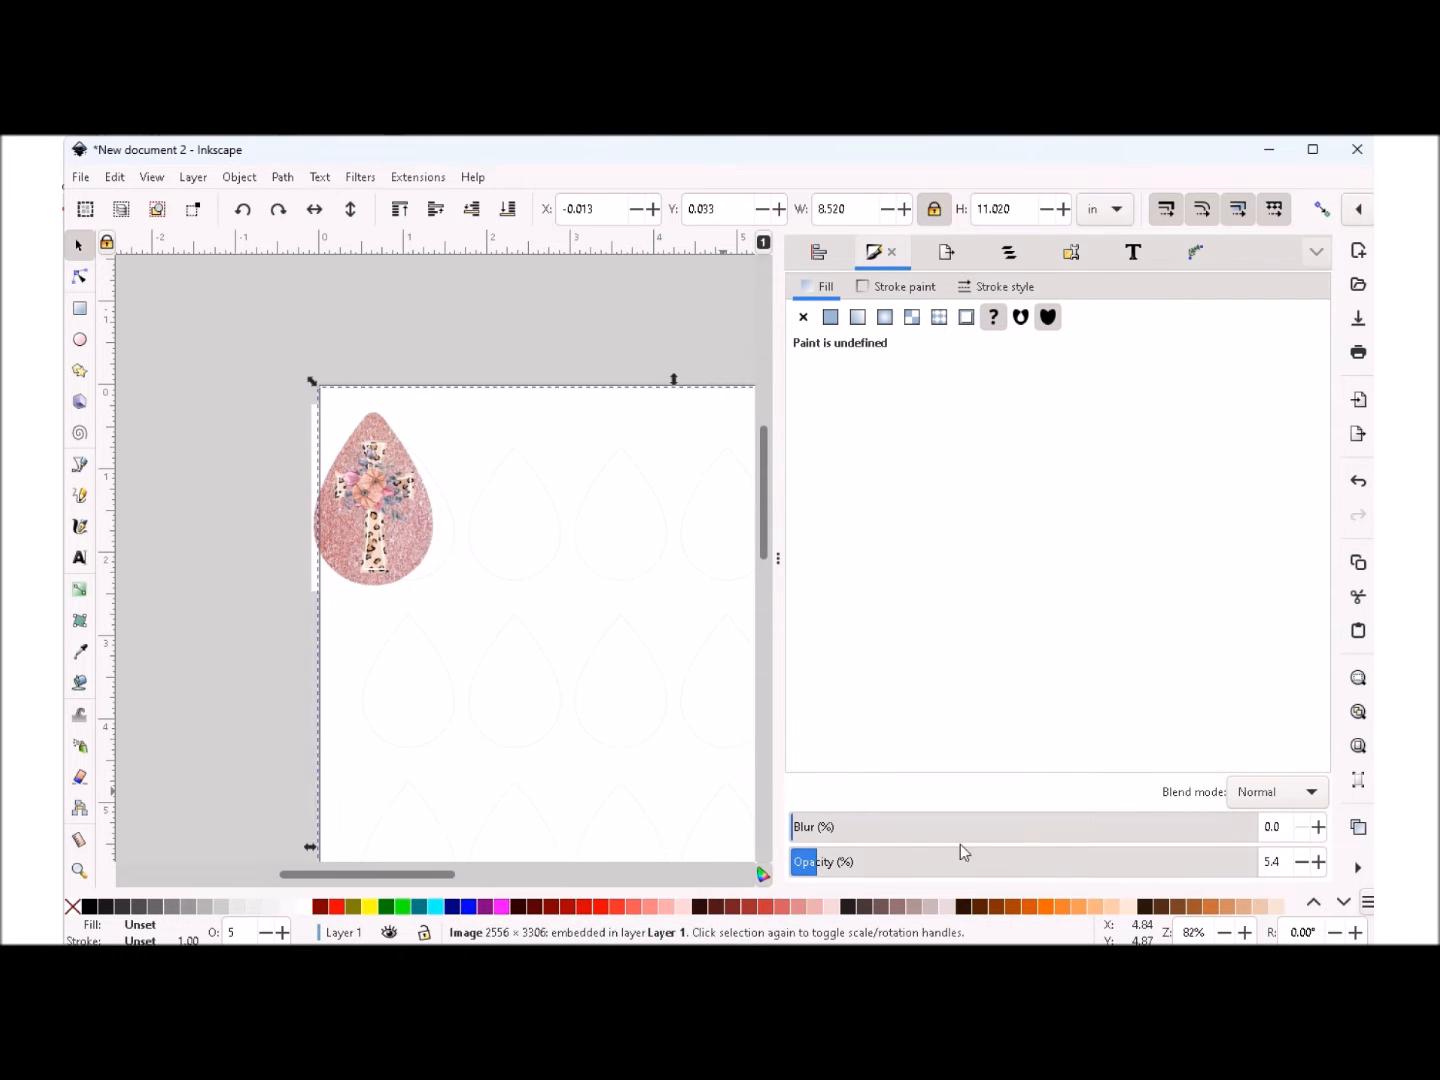
{"action": "left_click_drag", "start_coordinate": [814, 872], "coordinate": [868, 872]}
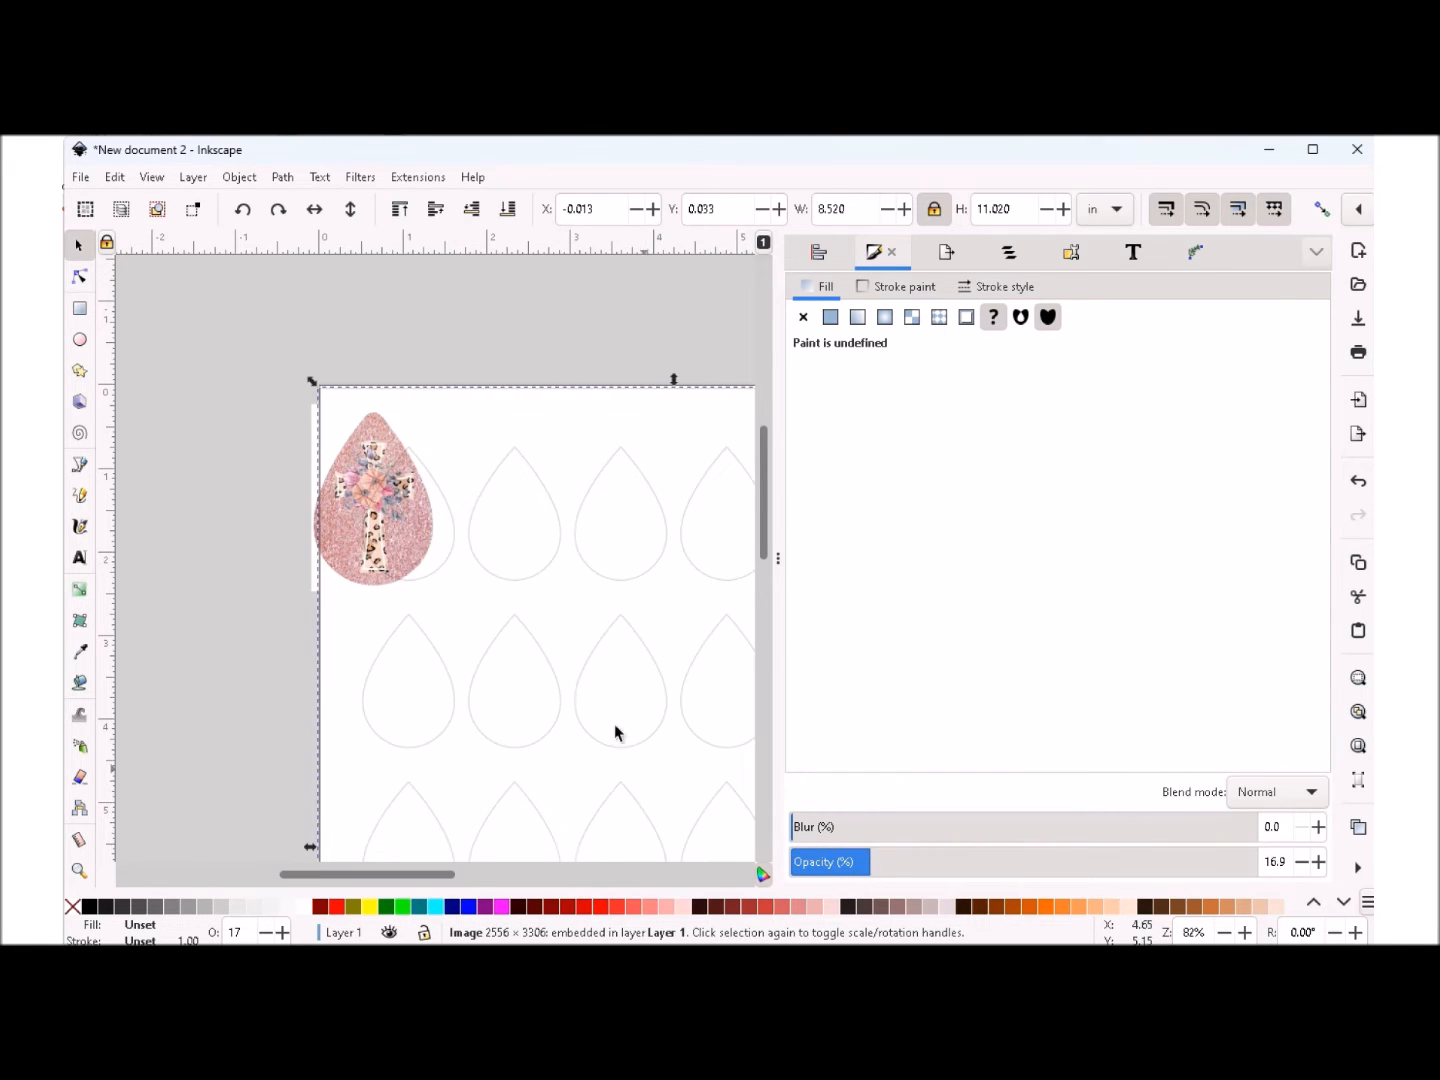
- Move the cross image over the first teardrop in the top row and scale it down to about 1.20 x 1.81 in
{"action": "left_click_drag", "start_coordinate": [376, 511], "coordinate": [401, 527]}
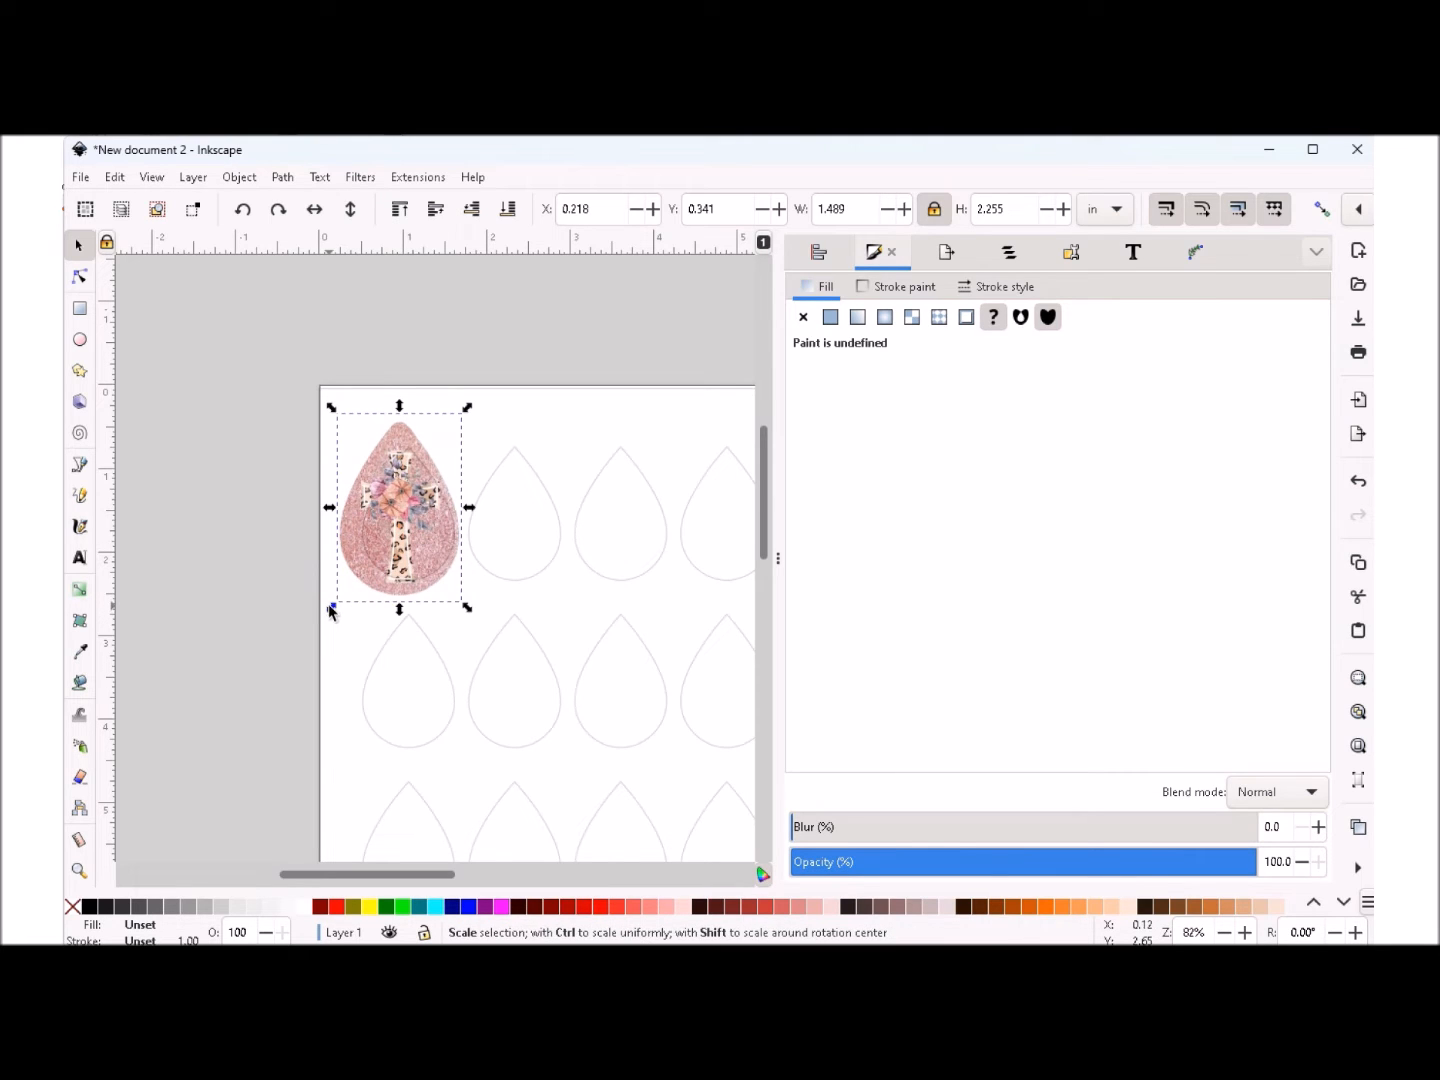
{"action": "left_click_drag", "start_coordinate": [330, 609], "coordinate": [343, 592]}
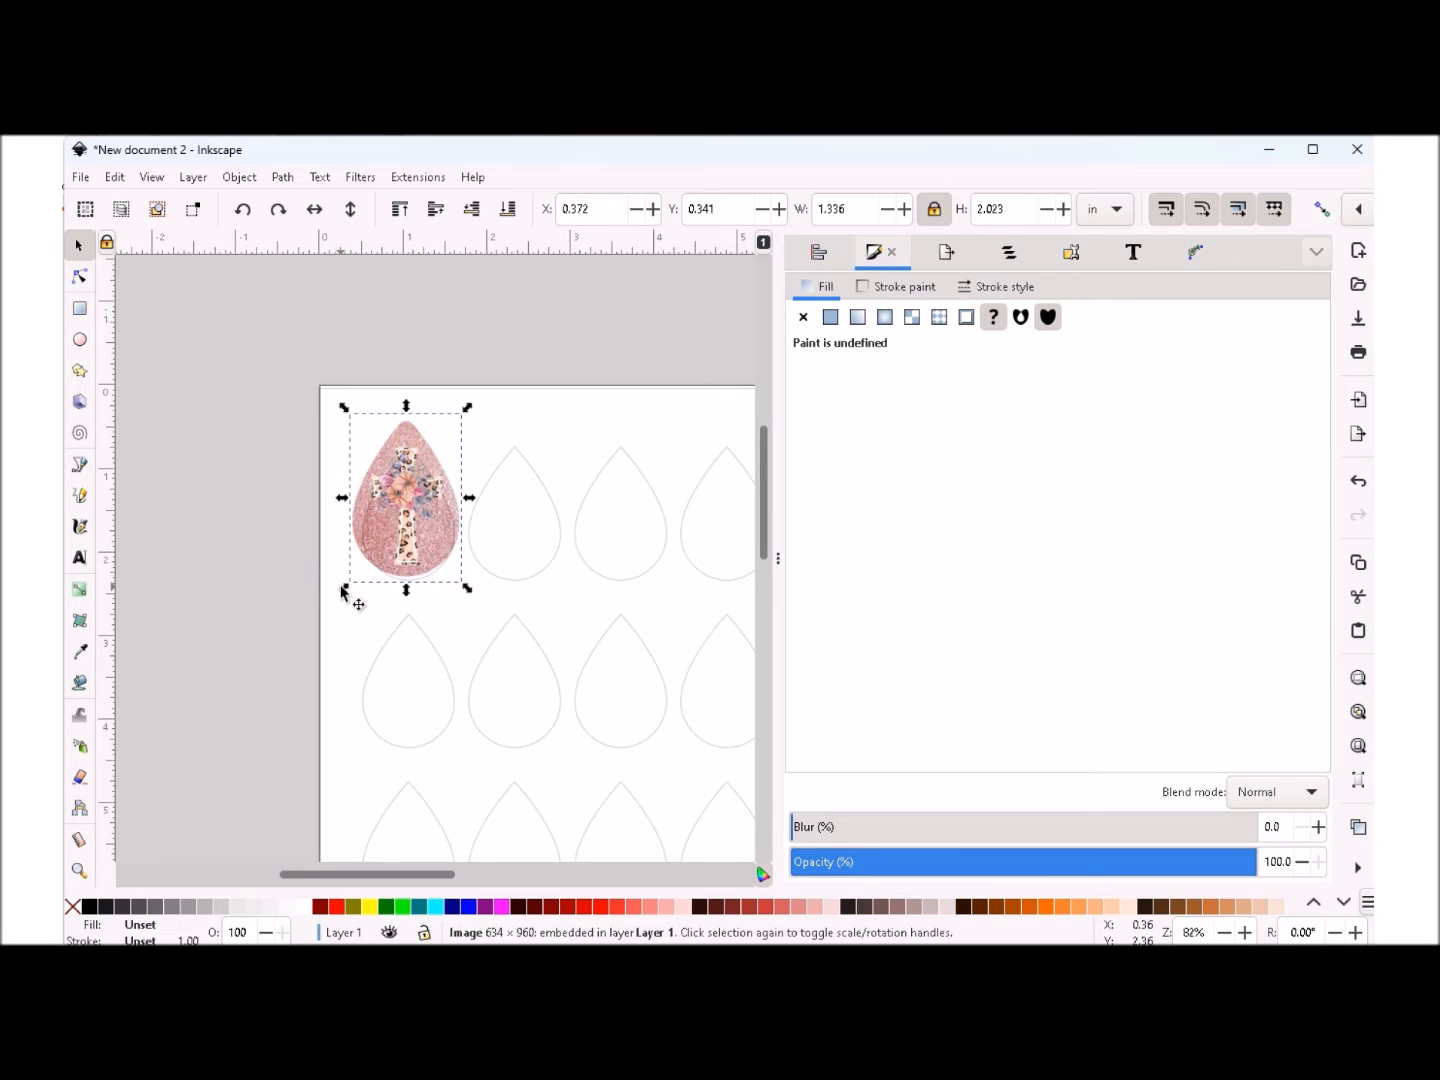
{"action": "left_click_drag", "start_coordinate": [344, 409], "coordinate": [358, 427]}
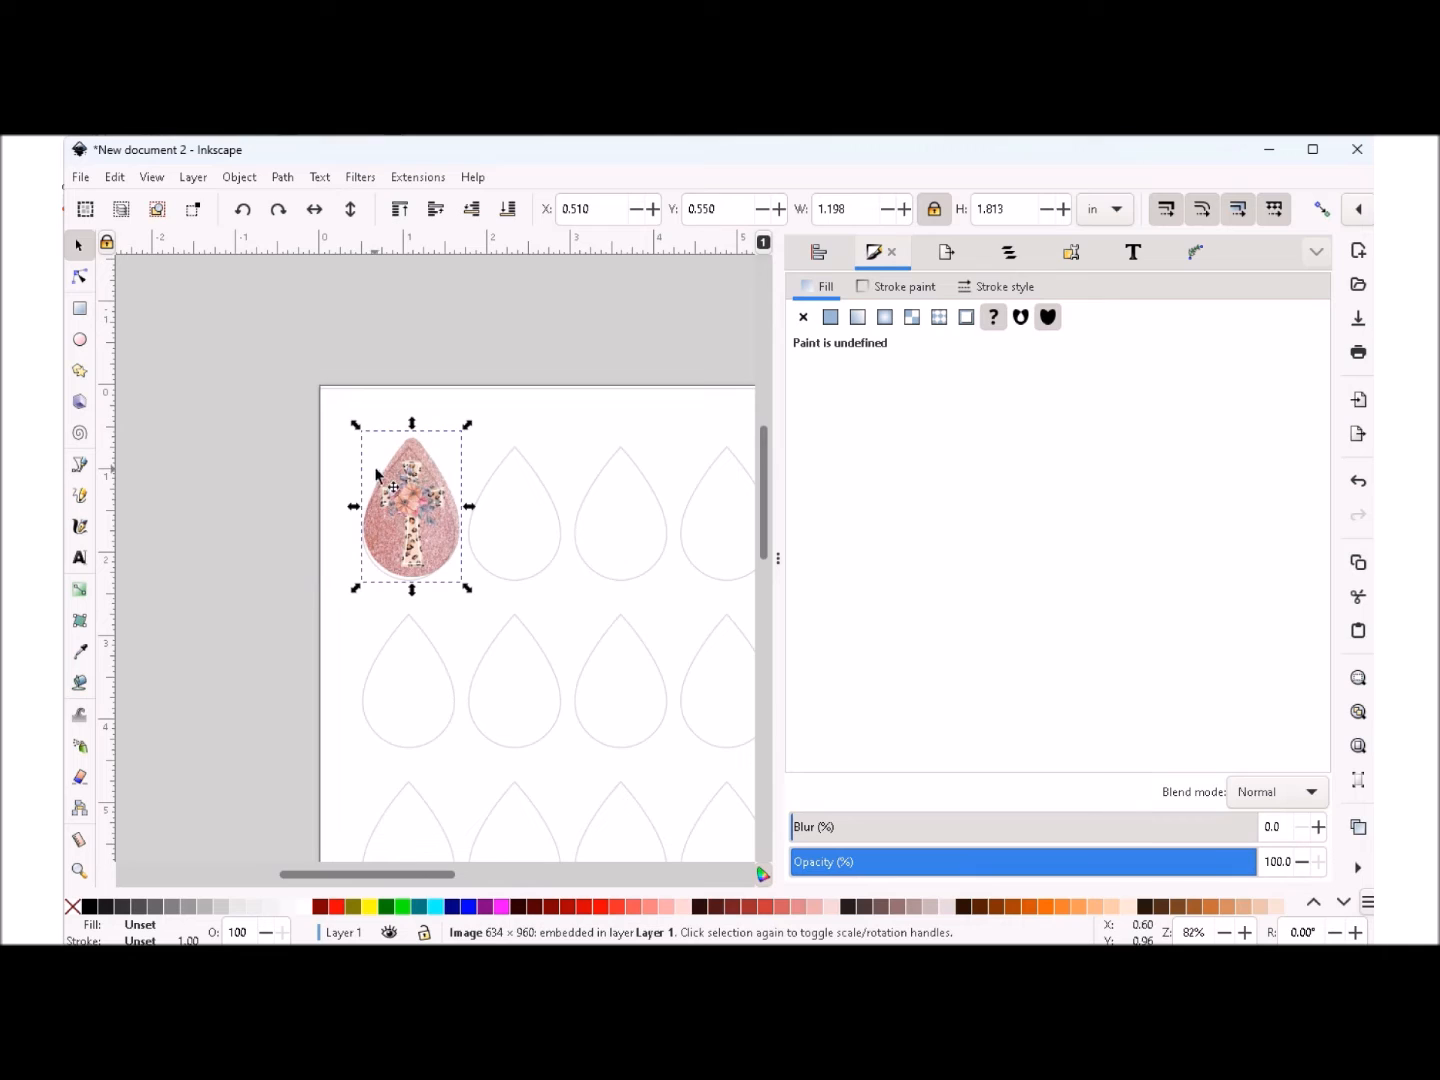
{"action": "left_click_drag", "start_coordinate": [415, 499], "coordinate": [409, 501]}
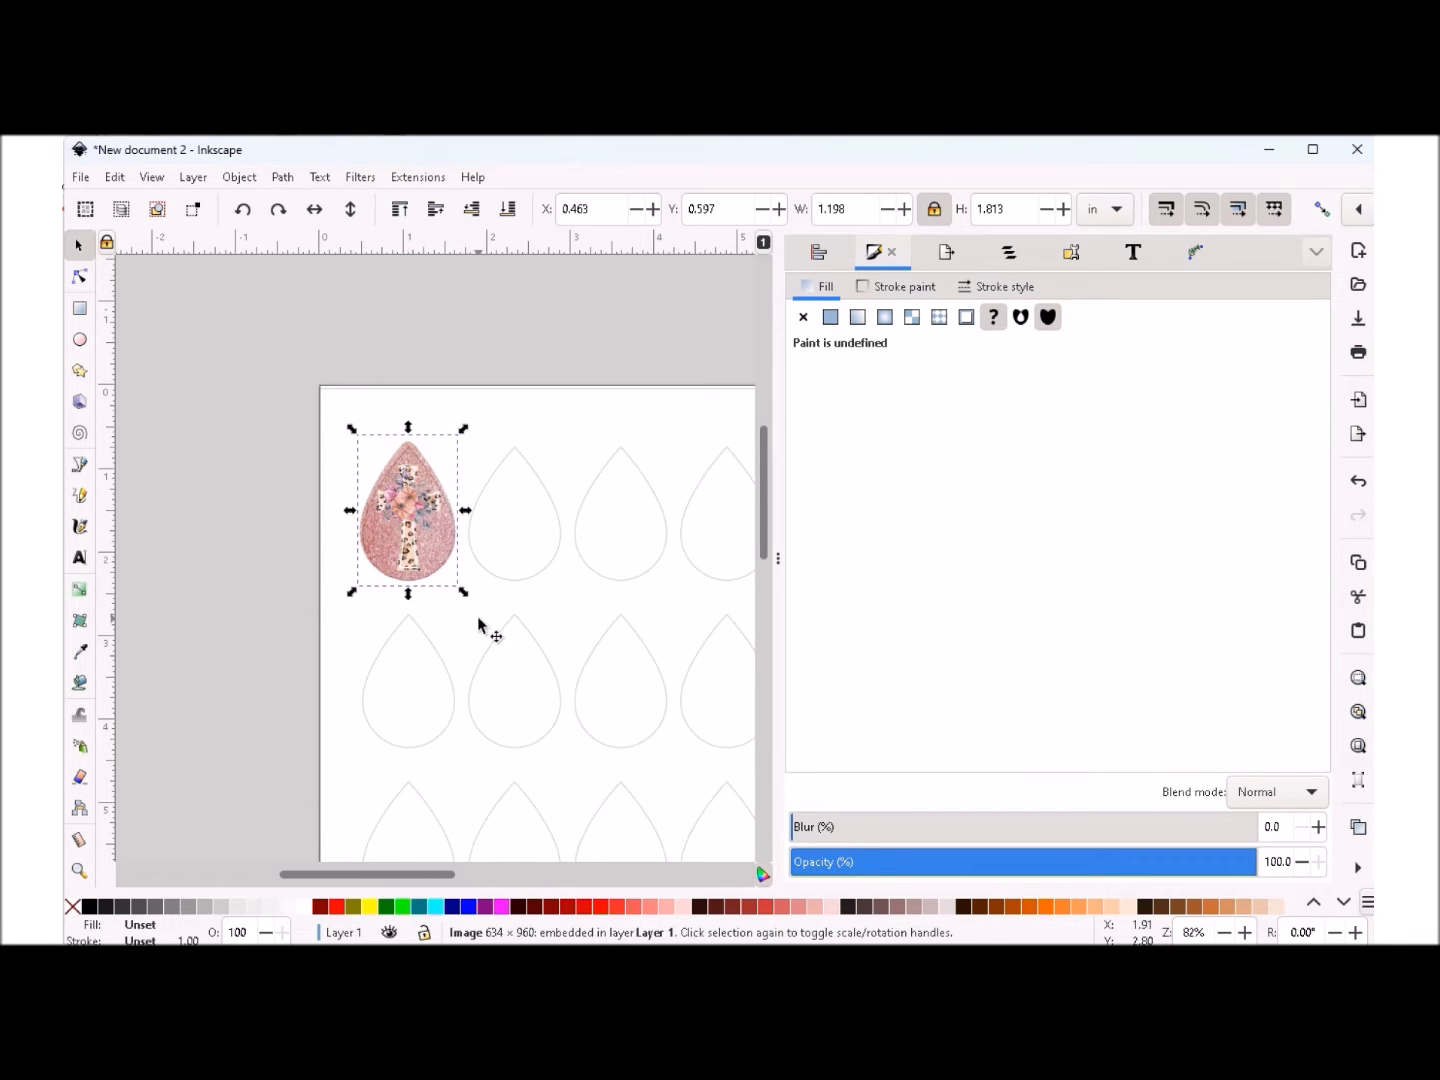
- Enlarge the cross image to about 1.28 x 1.88 in and center it over the first teardrop outline
{"action": "left_click_drag", "start_coordinate": [464, 597], "coordinate": [468, 616]}
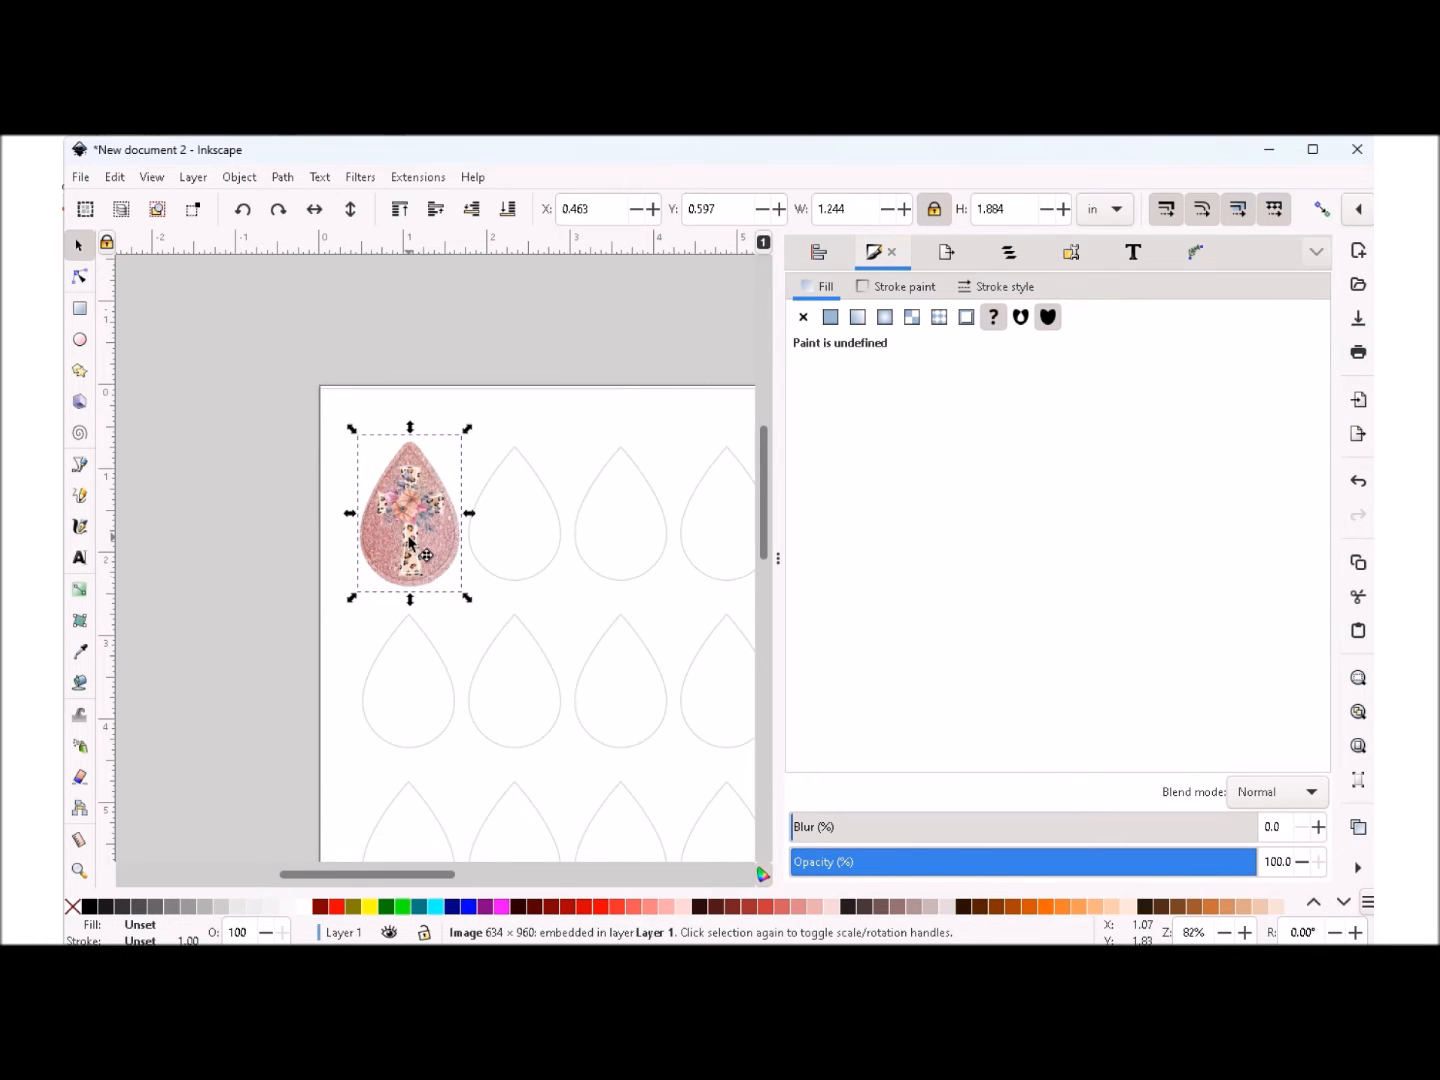
{"action": "left_click_drag", "start_coordinate": [410, 544], "coordinate": [405, 545]}
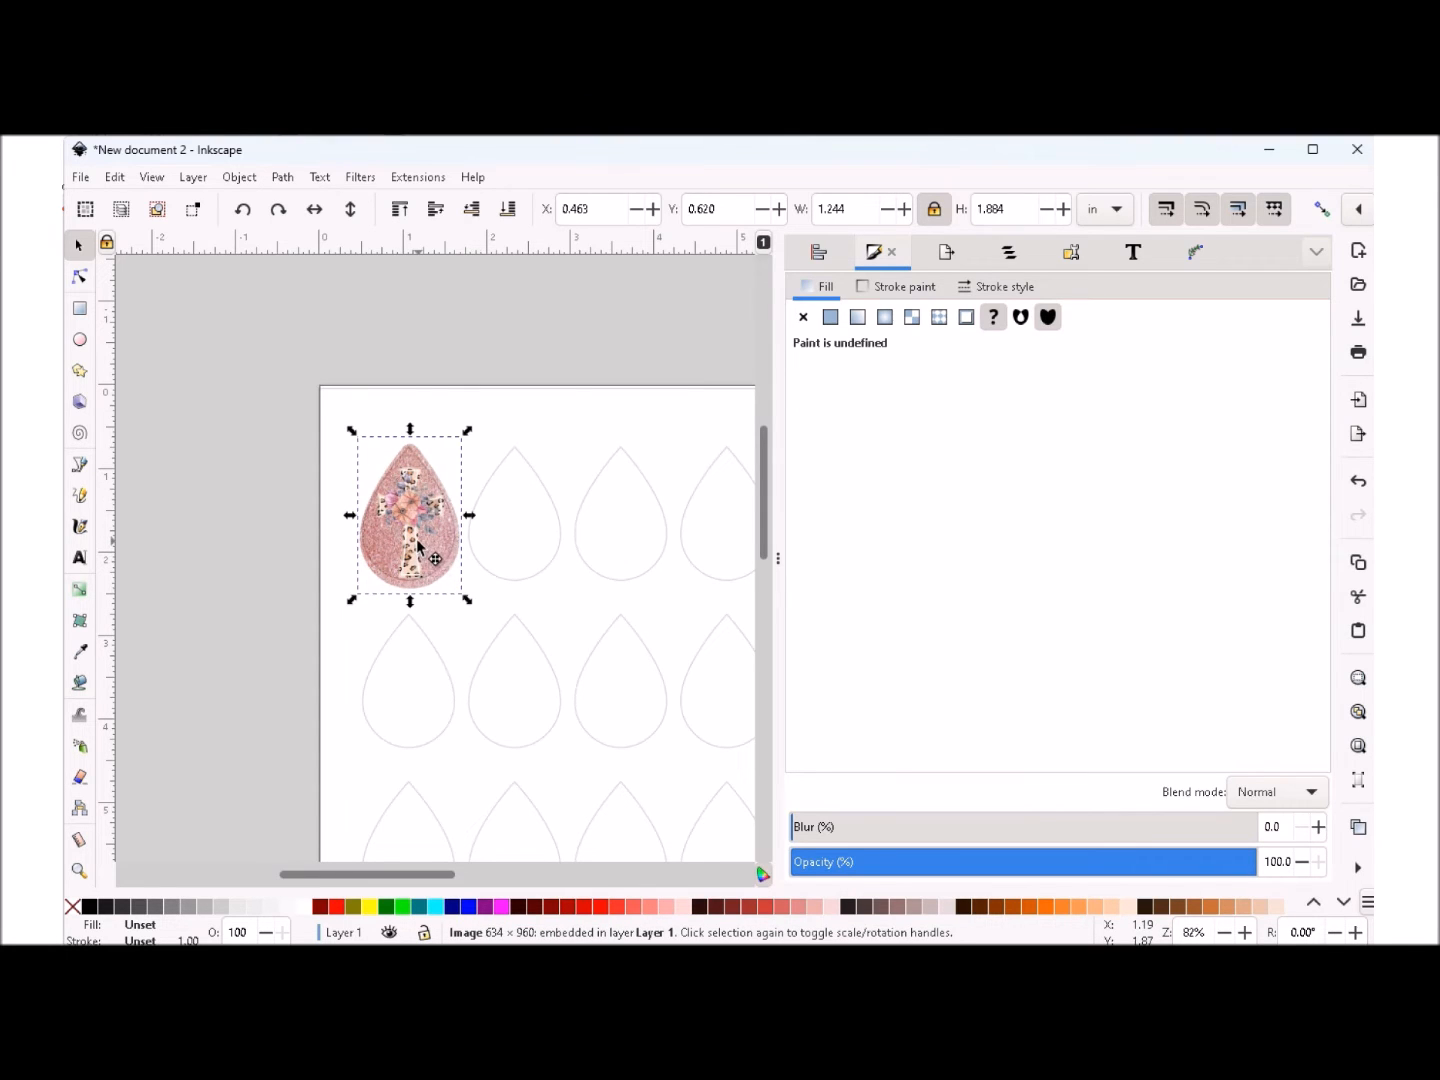
{"action": "left_click_drag", "start_coordinate": [416, 545], "coordinate": [347, 516]}
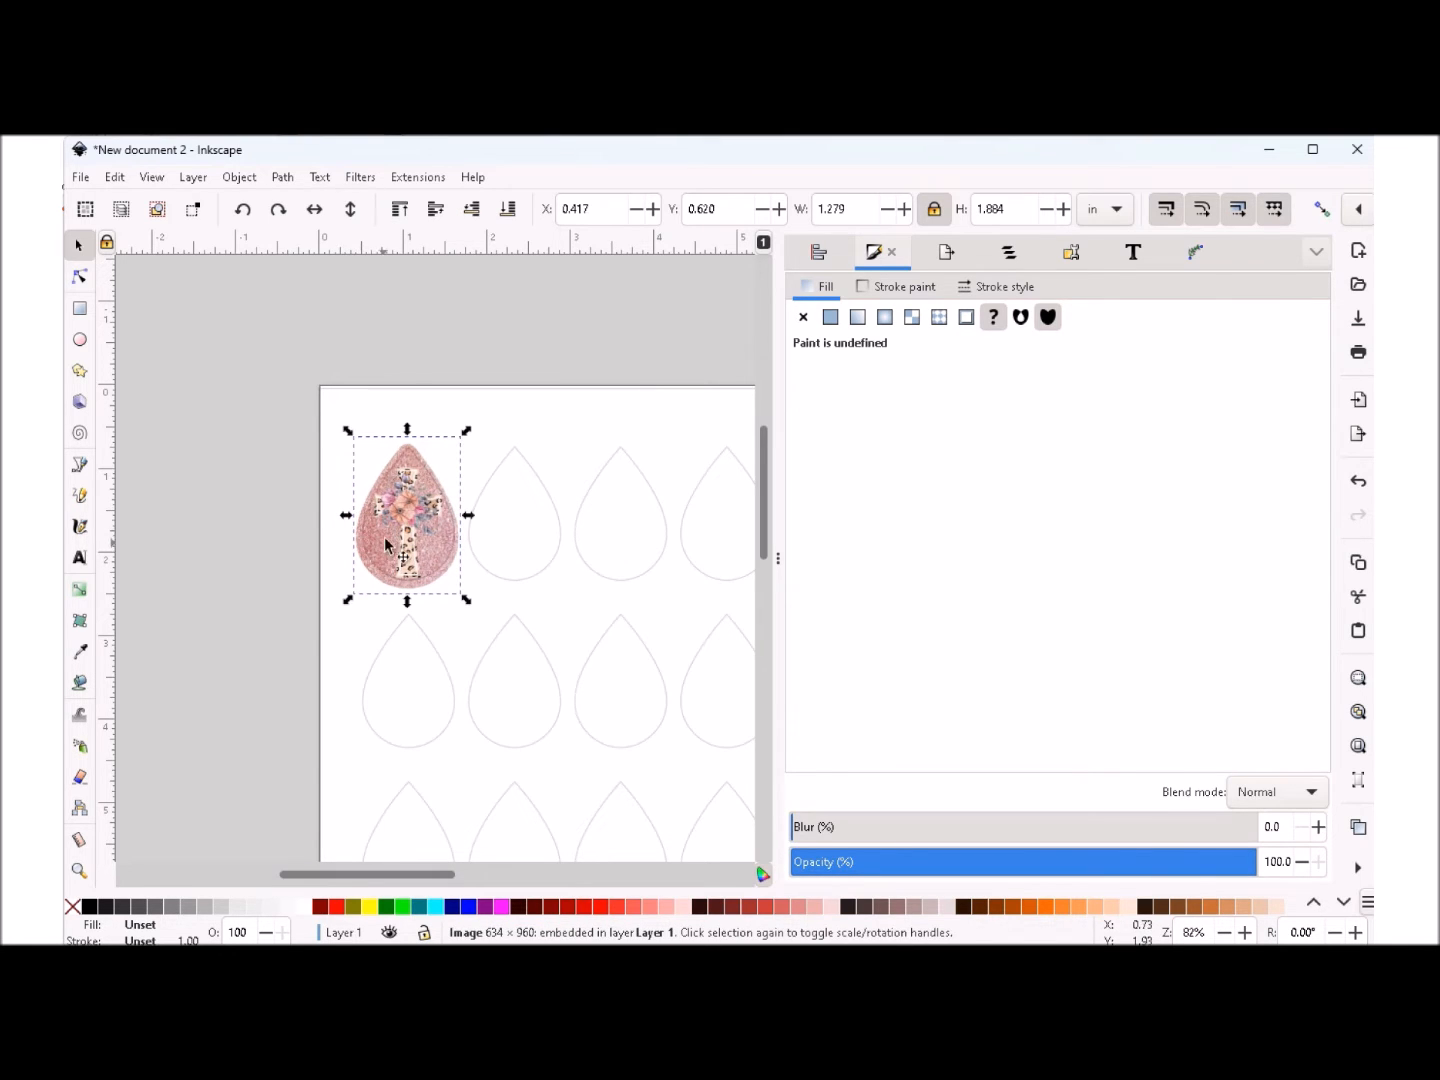
{"action": "left_click_drag", "start_coordinate": [415, 526], "coordinate": [408, 538]}
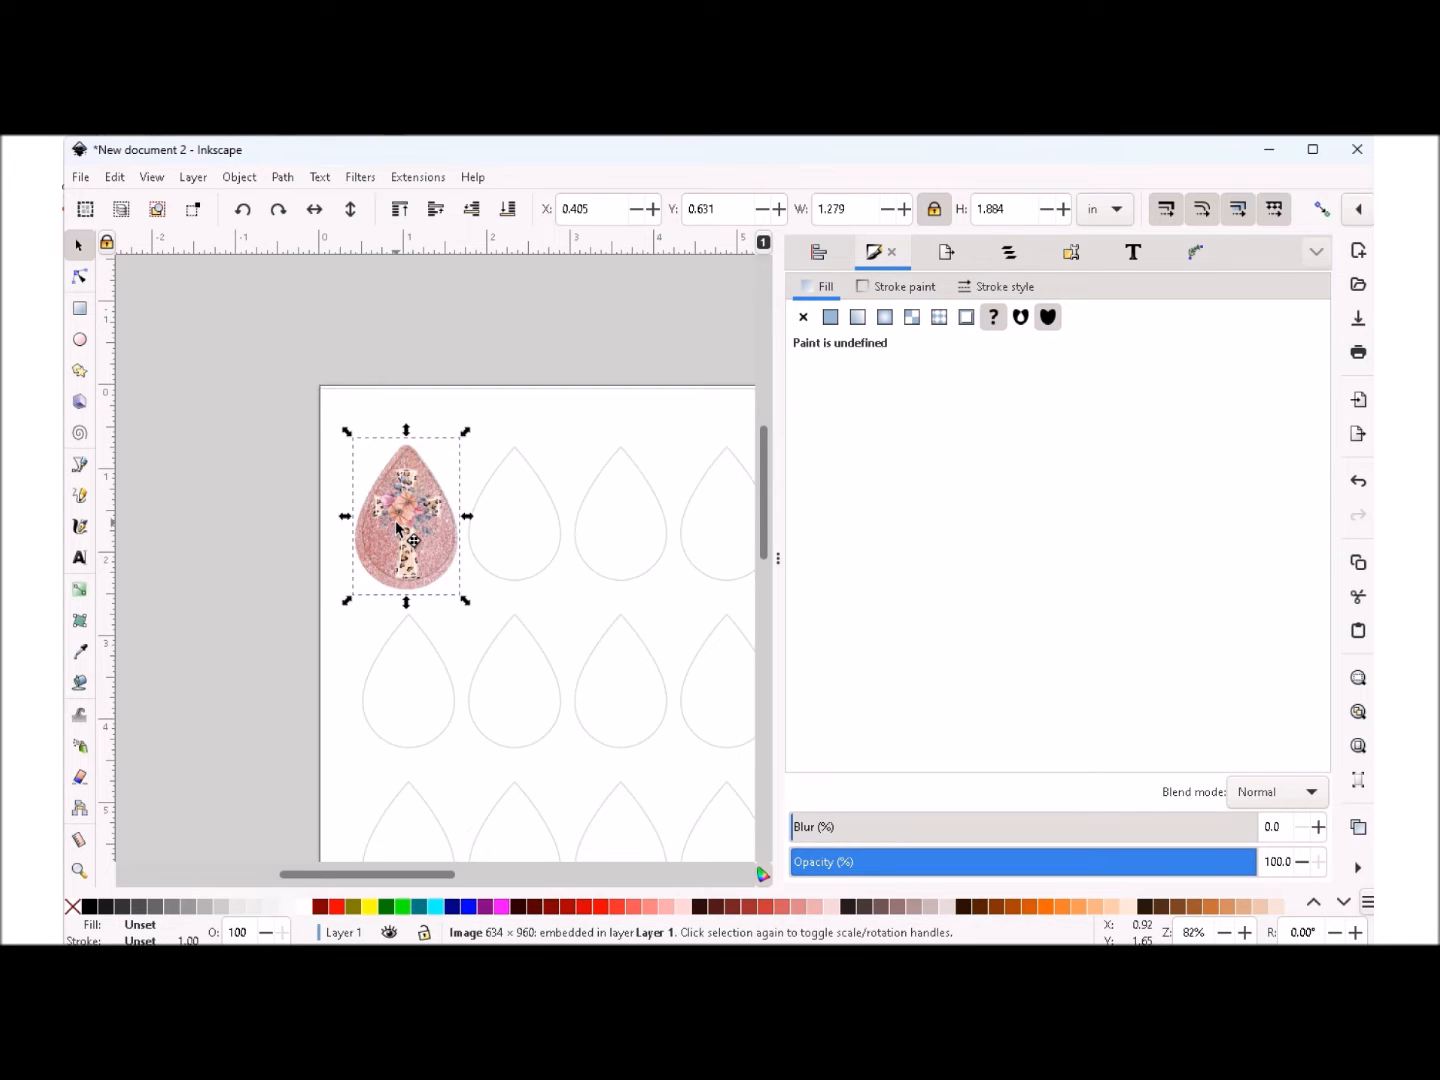
{"action": "left_click_drag", "start_coordinate": [399, 527], "coordinate": [402, 522]}
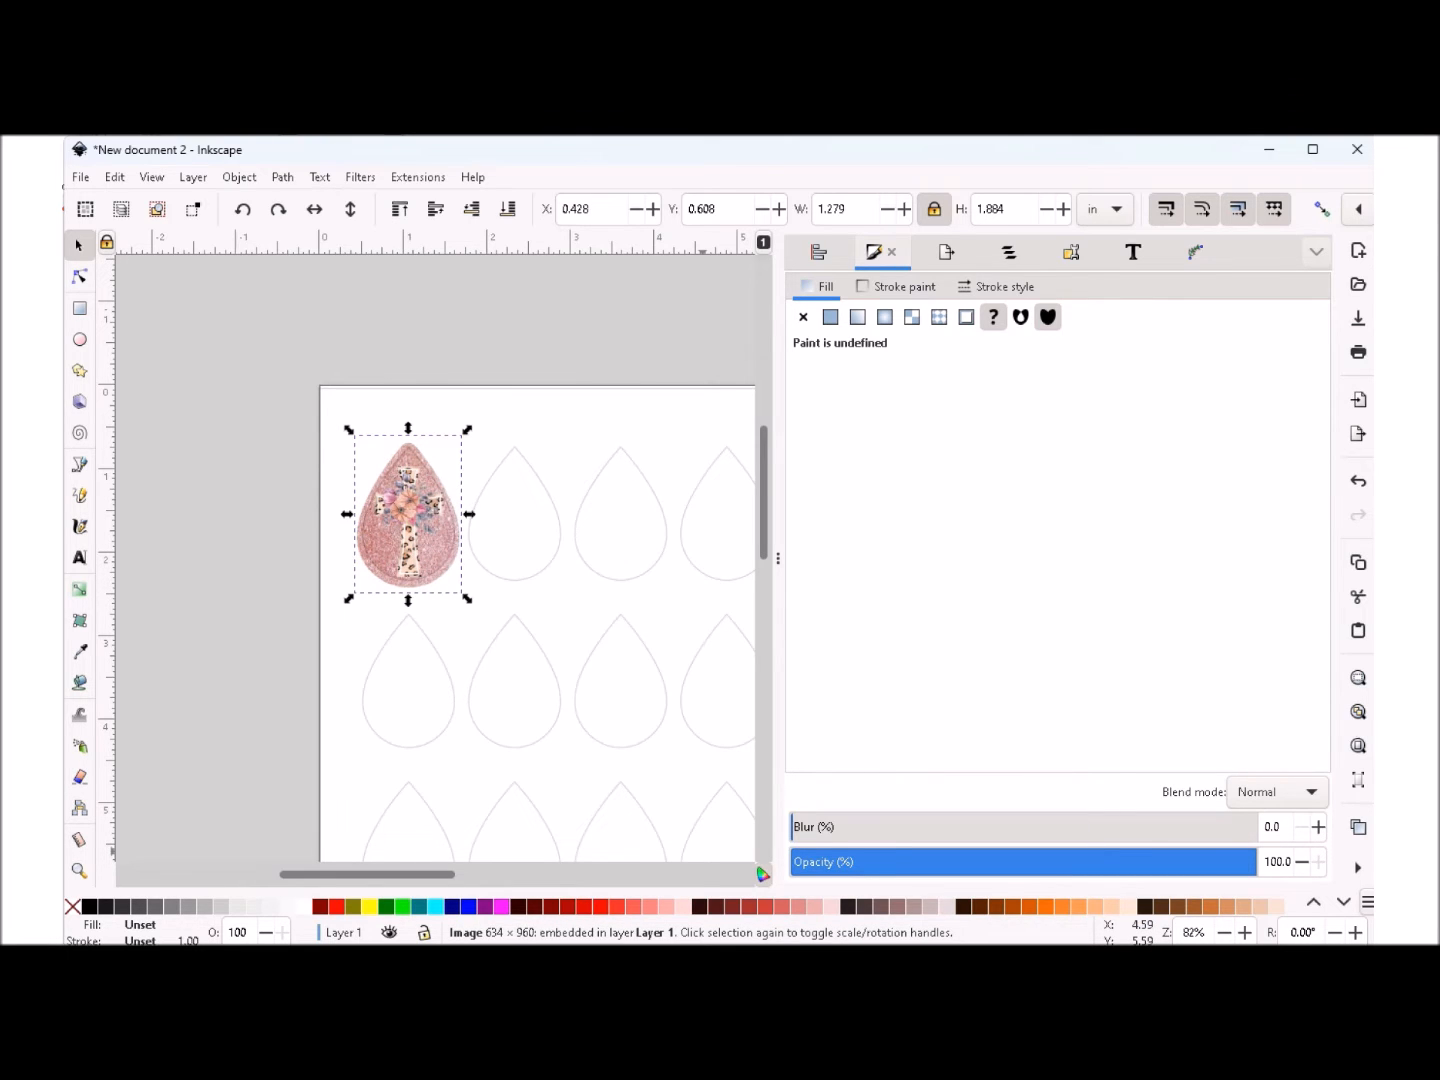
- Reduce the cross image's width to 1.179 in with its proportions locked and recenter it on the teardrop outline
{"action": "left_click", "coordinate": [1246, 933]}
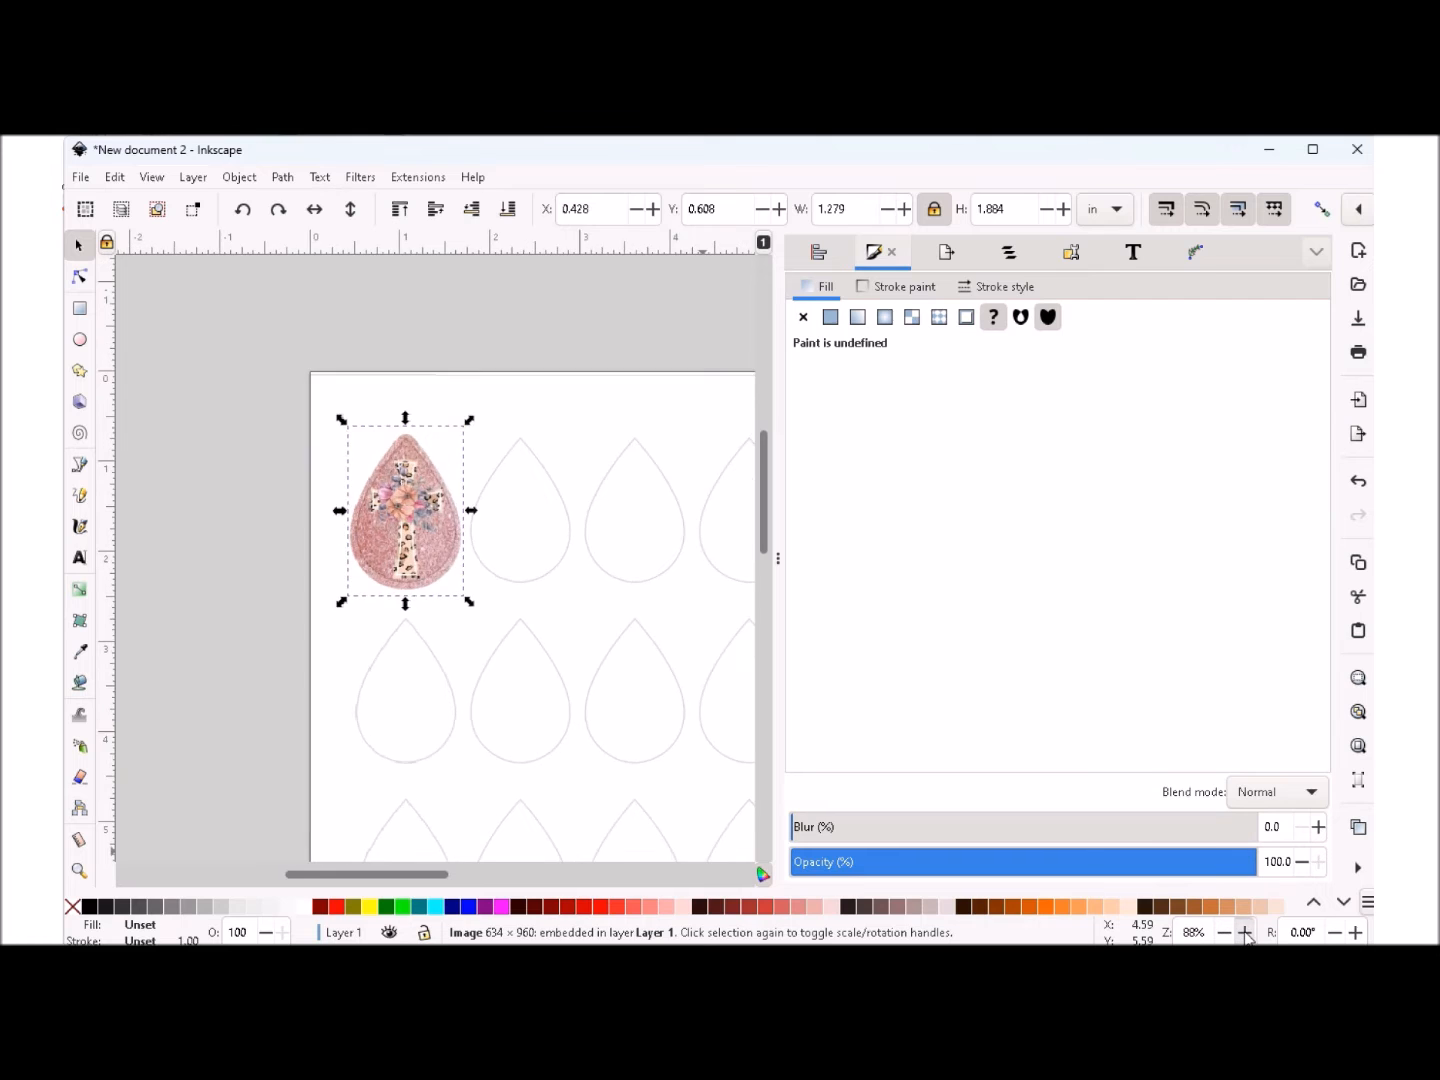
{"action": "left_click", "coordinate": [1246, 933]}
{"action": "left_click", "coordinate": [1246, 933]}
{"action": "left_click", "coordinate": [1245, 933]}
{"action": "left_click", "coordinate": [1245, 932]}
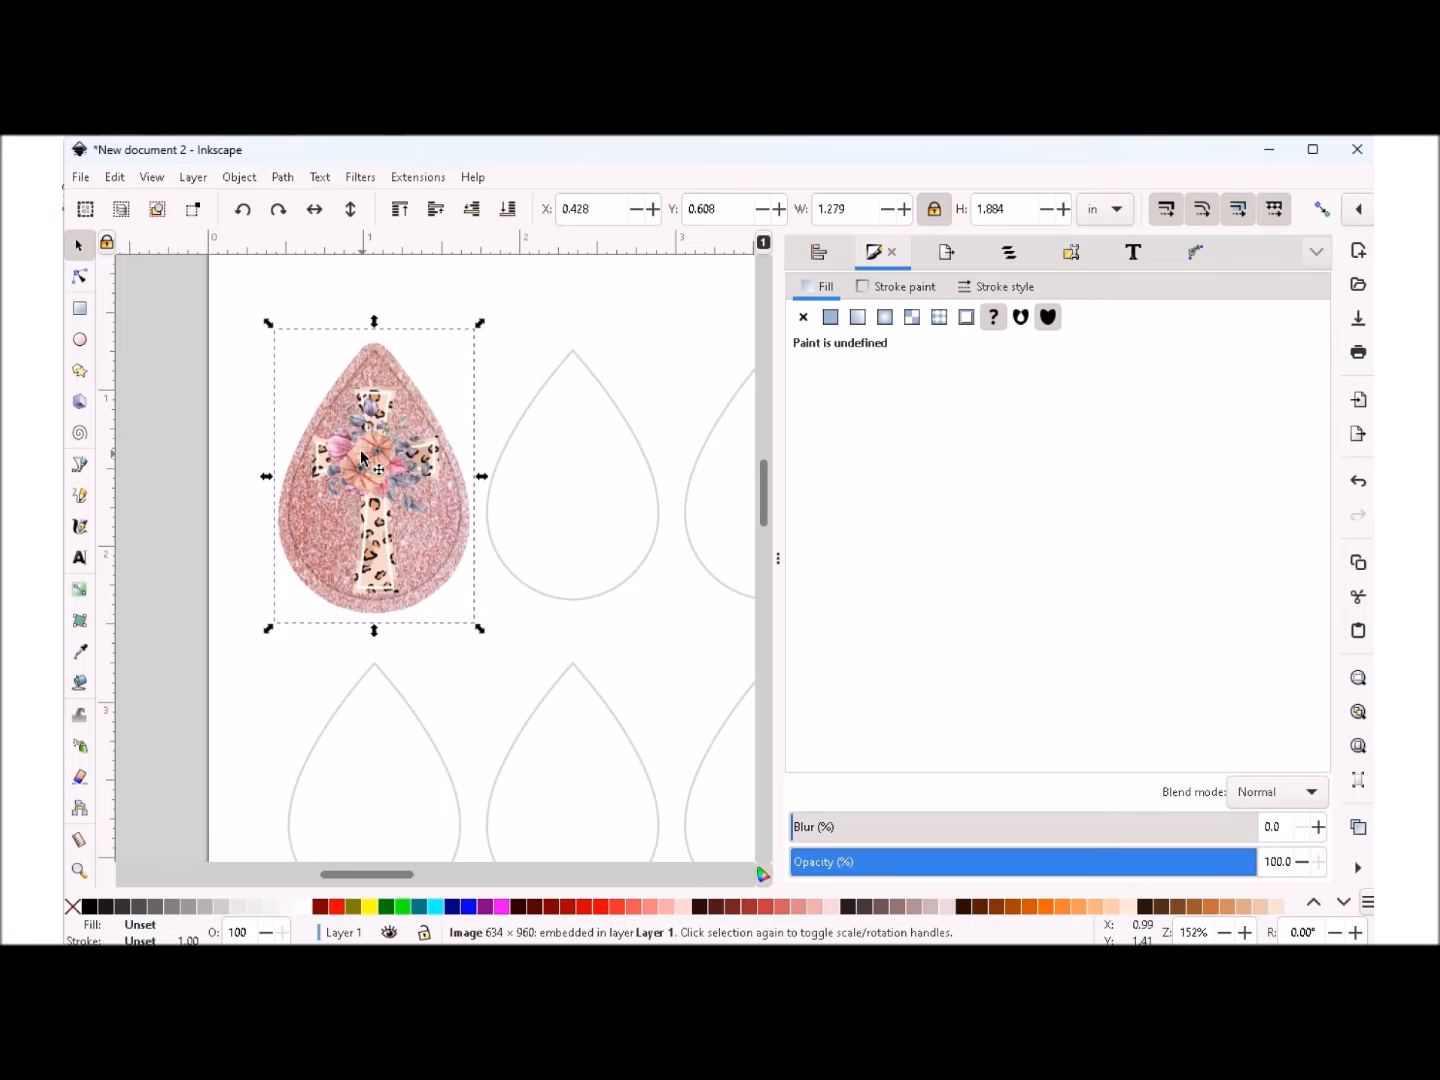
{"action": "left_click", "coordinate": [887, 210]}
{"action": "left_click_drag", "start_coordinate": [330, 478], "coordinate": [347, 511]}
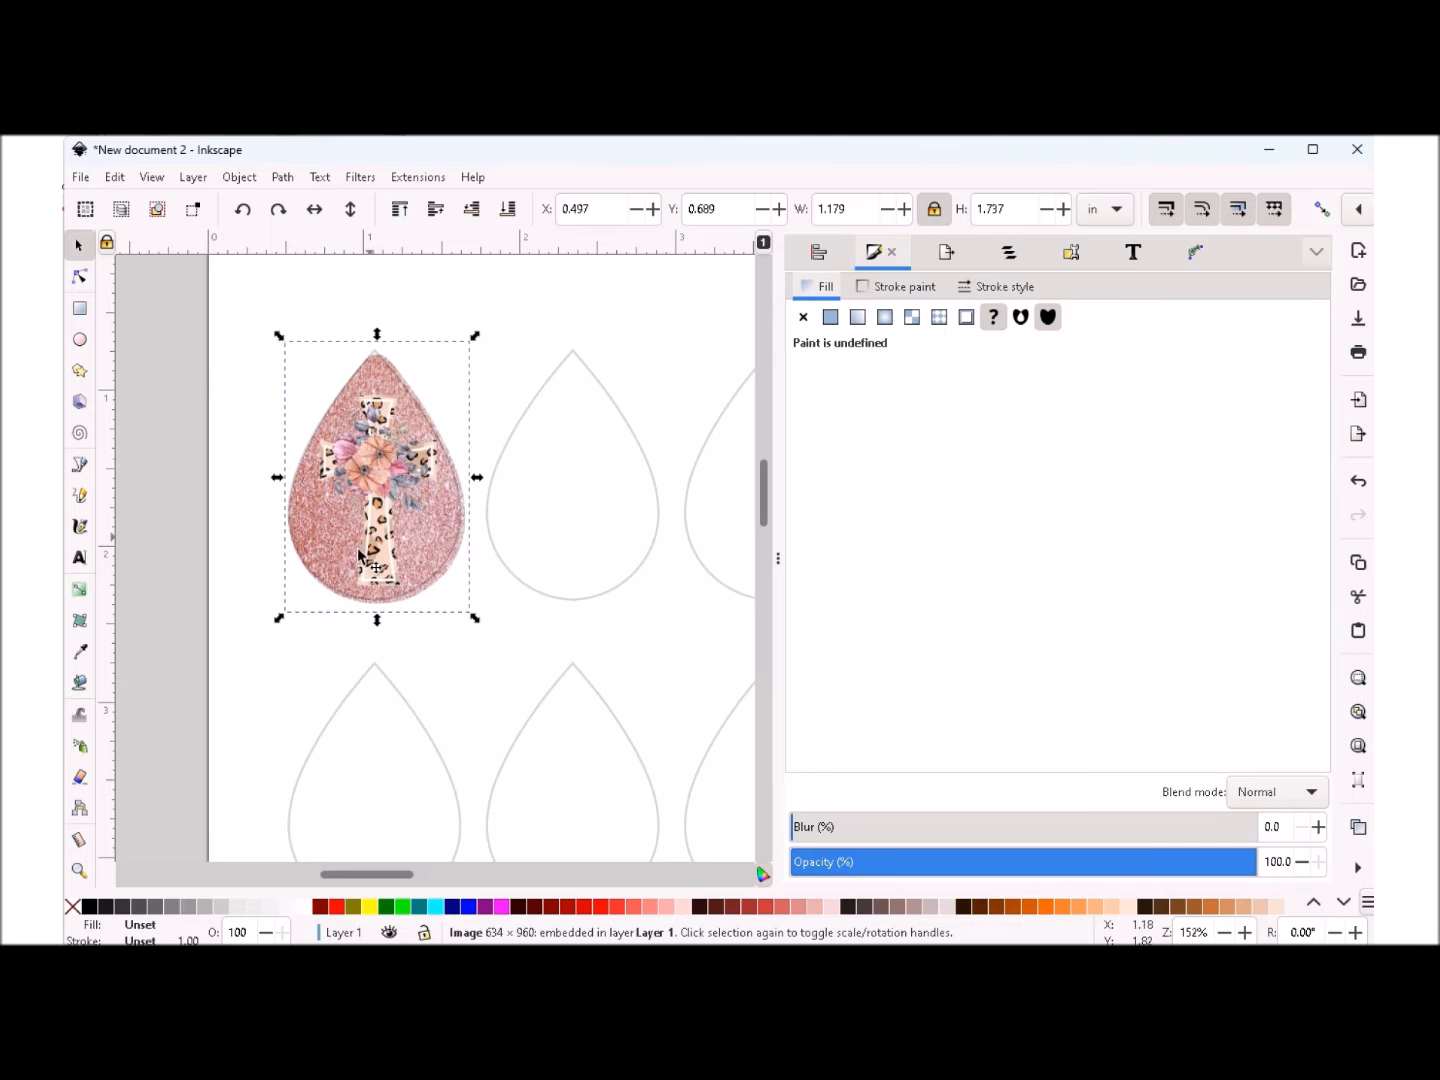
{"action": "left_click_drag", "start_coordinate": [371, 516], "coordinate": [368, 515]}
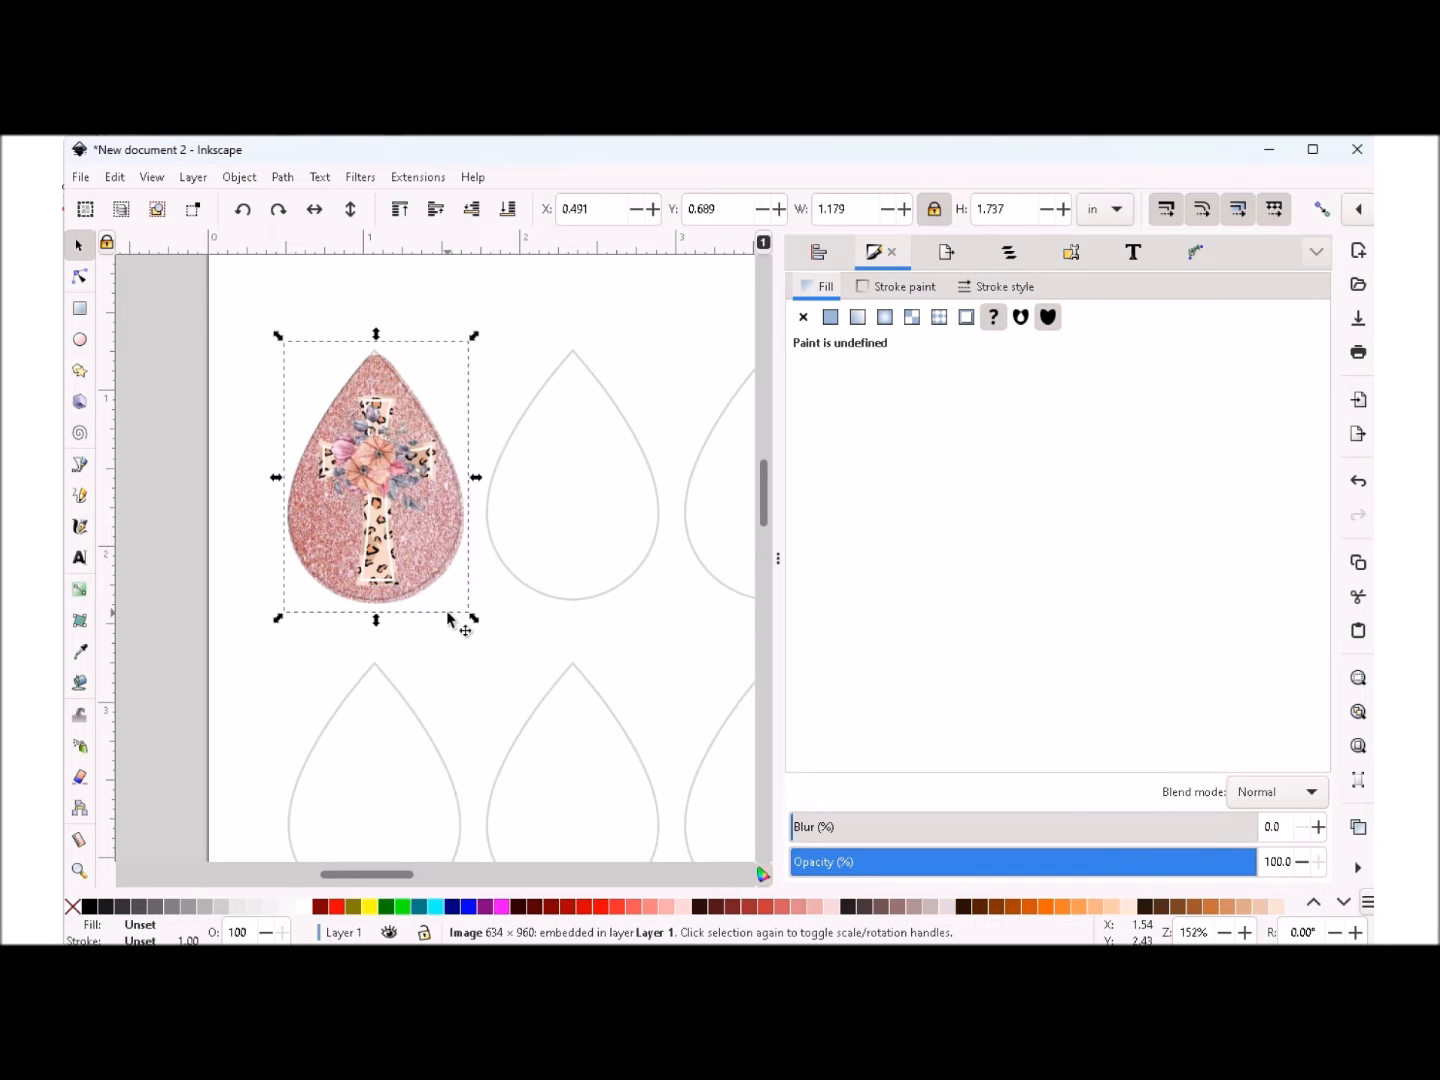
- Nudge the cross image left and up to X 0.470, Y 0.647 in and scale it to about 1.20 x 1.77 in
{"action": "key", "text": "Left"}
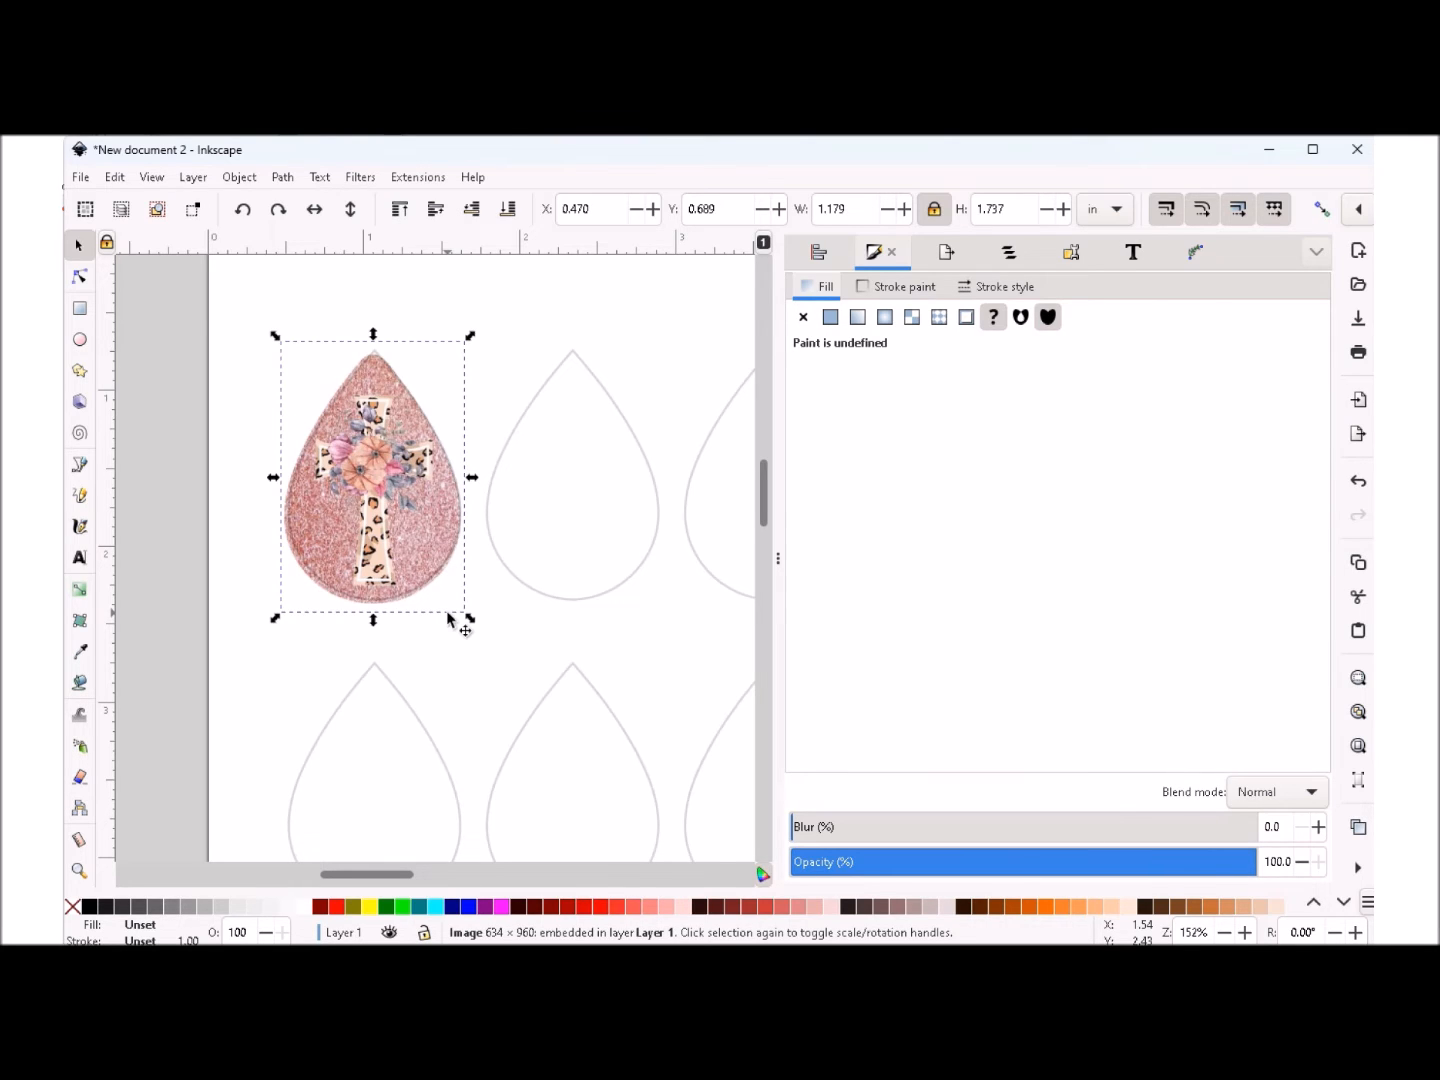
{"action": "key", "text": "Up"}
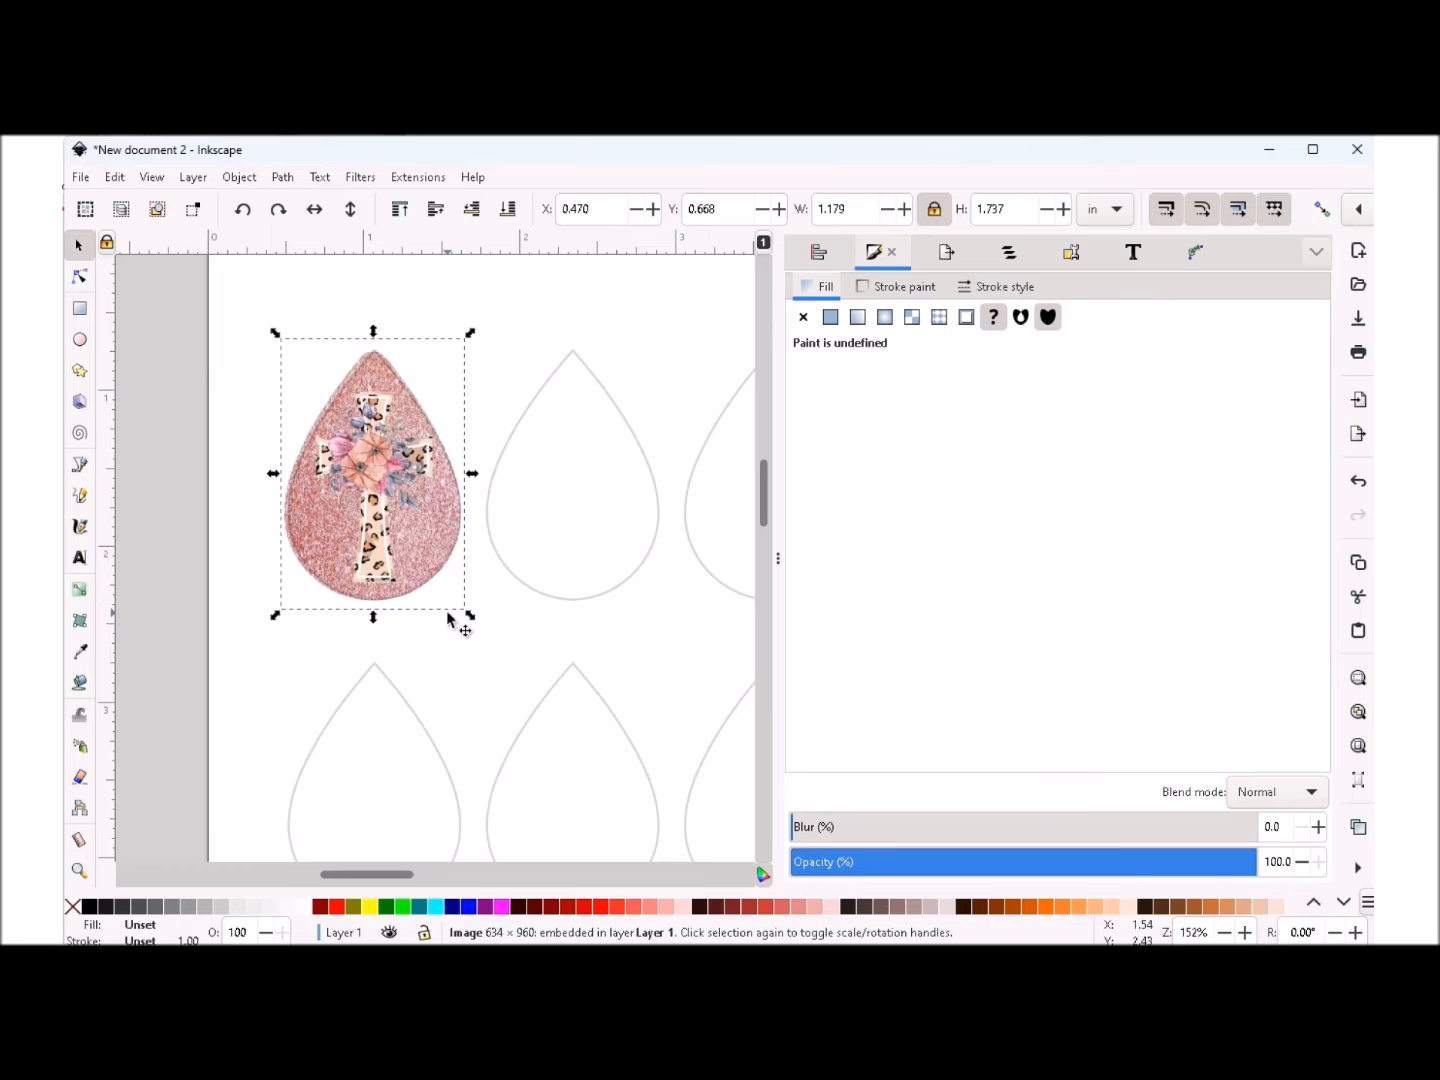
{"action": "key", "text": "Up"}
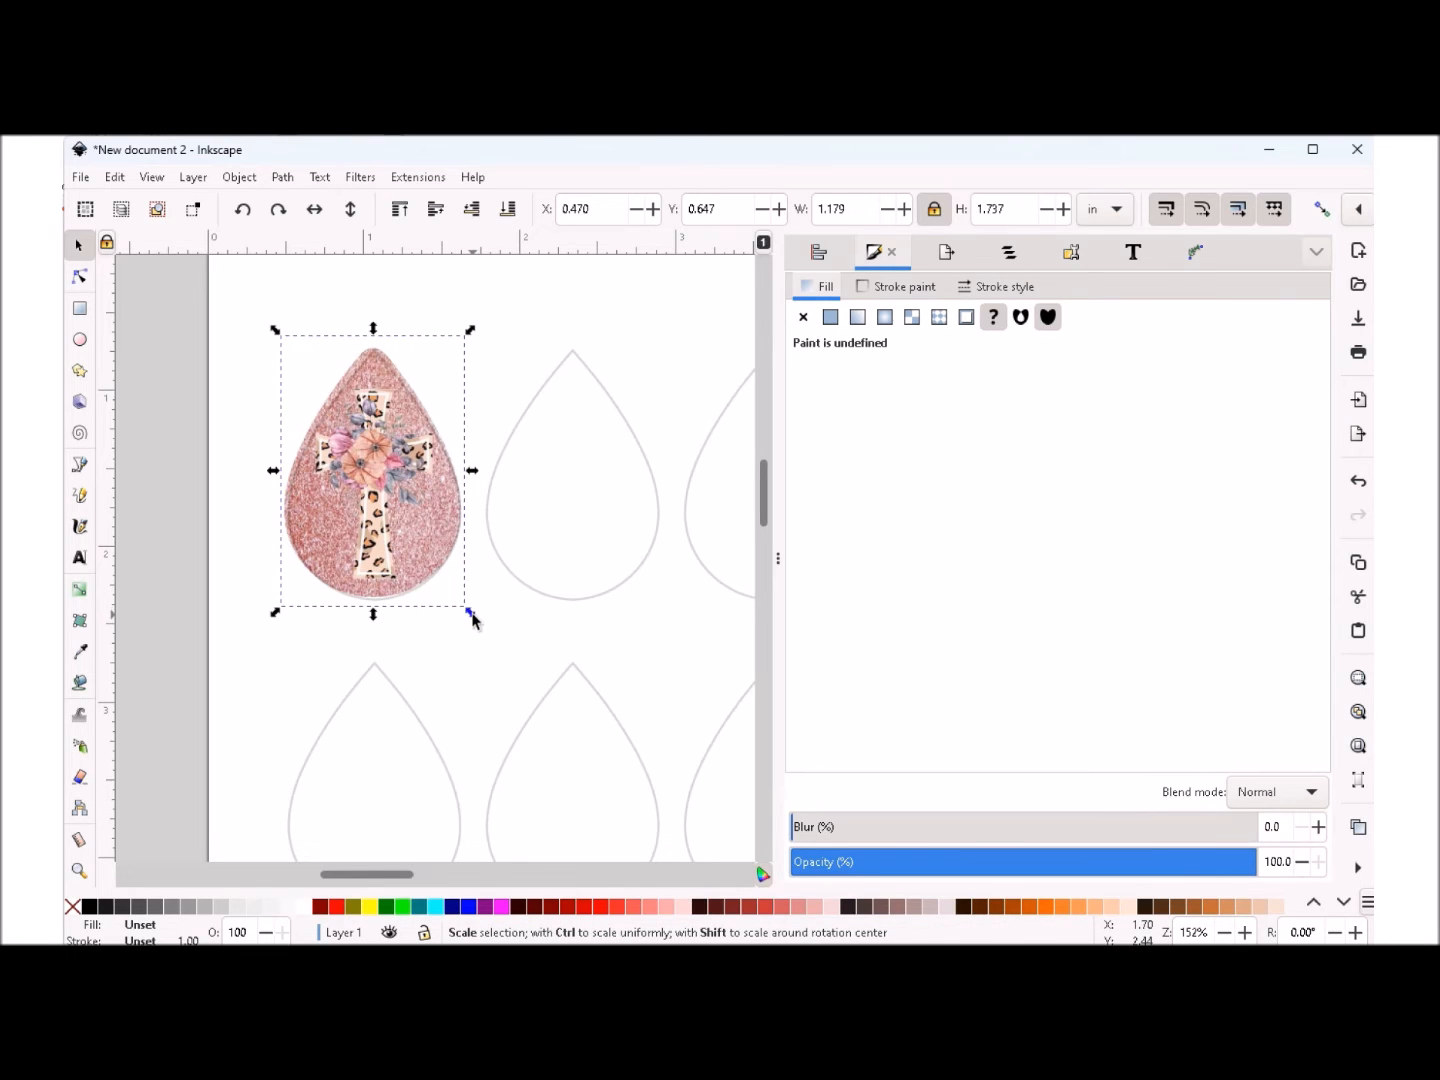
{"action": "left_click_drag", "start_coordinate": [470, 612], "coordinate": [473, 617]}
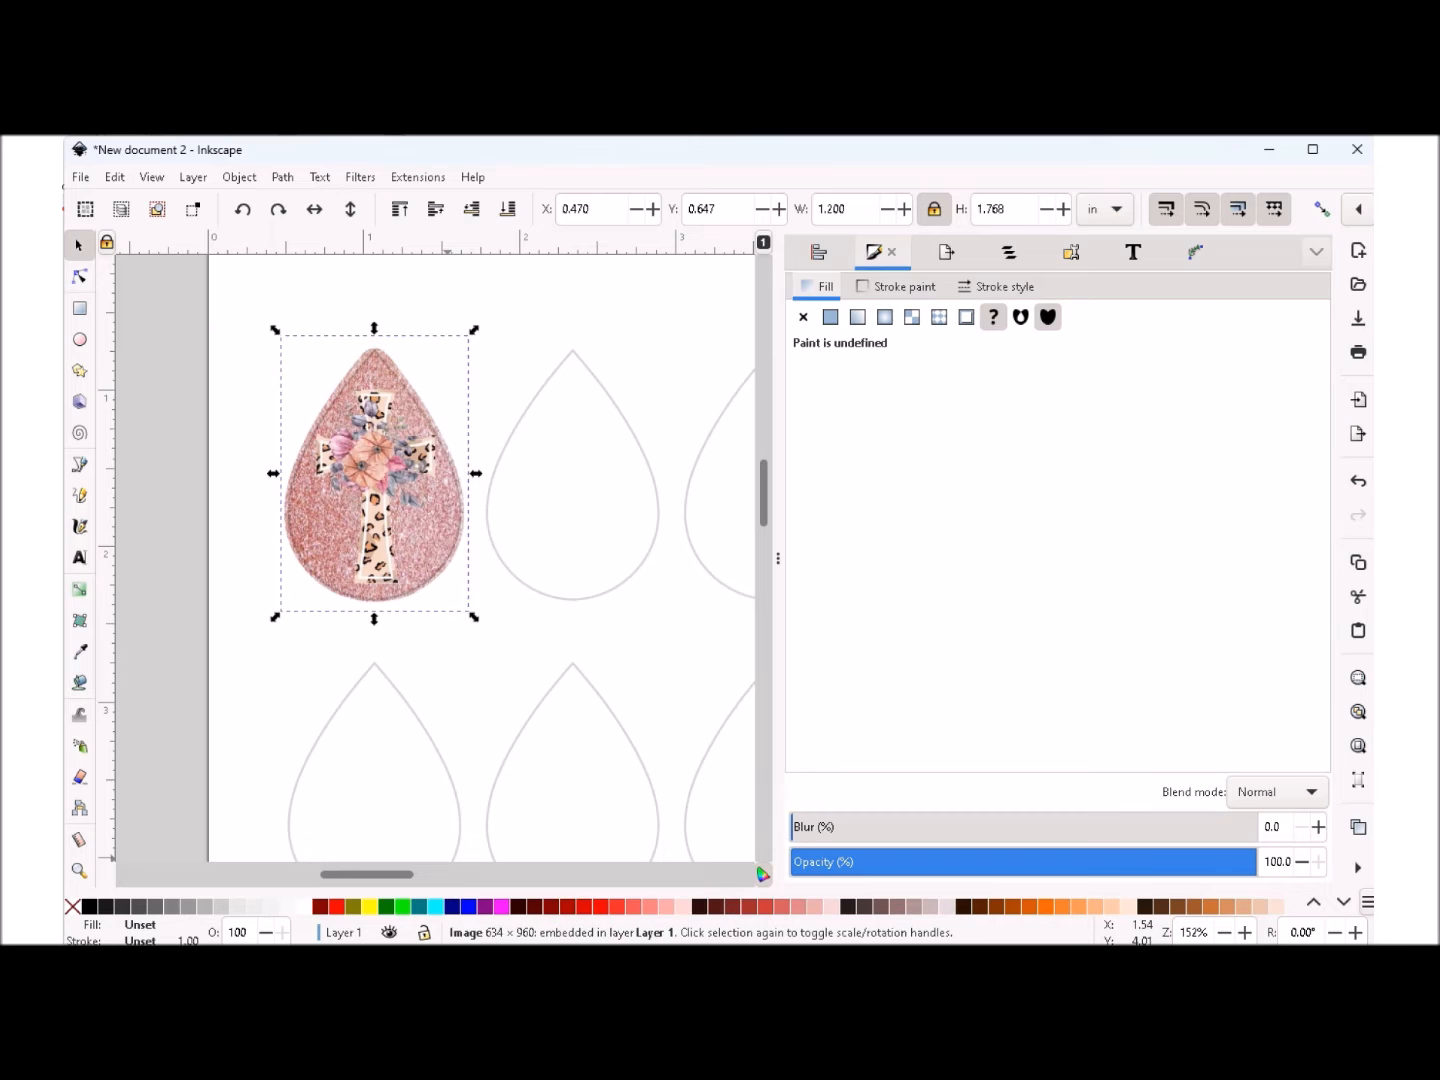
- Duplicate the cross image on the first teardrop three times
{"action": "left_click", "coordinate": [1224, 931]}
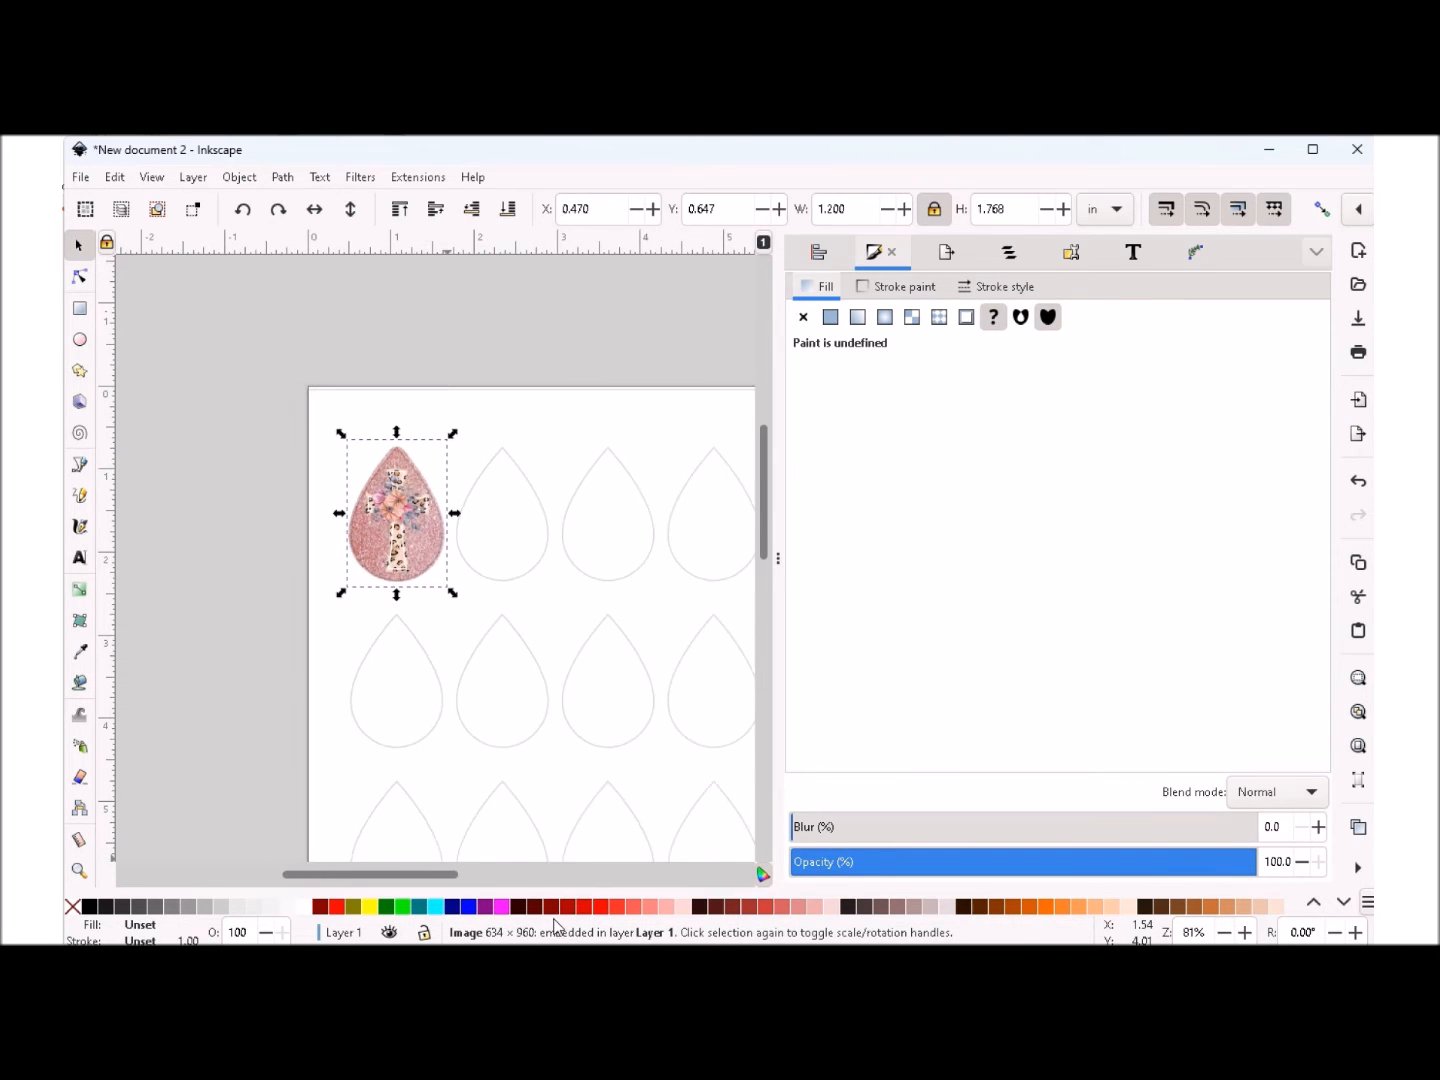
{"action": "left_click_drag", "start_coordinate": [409, 875], "coordinate": [456, 880]}
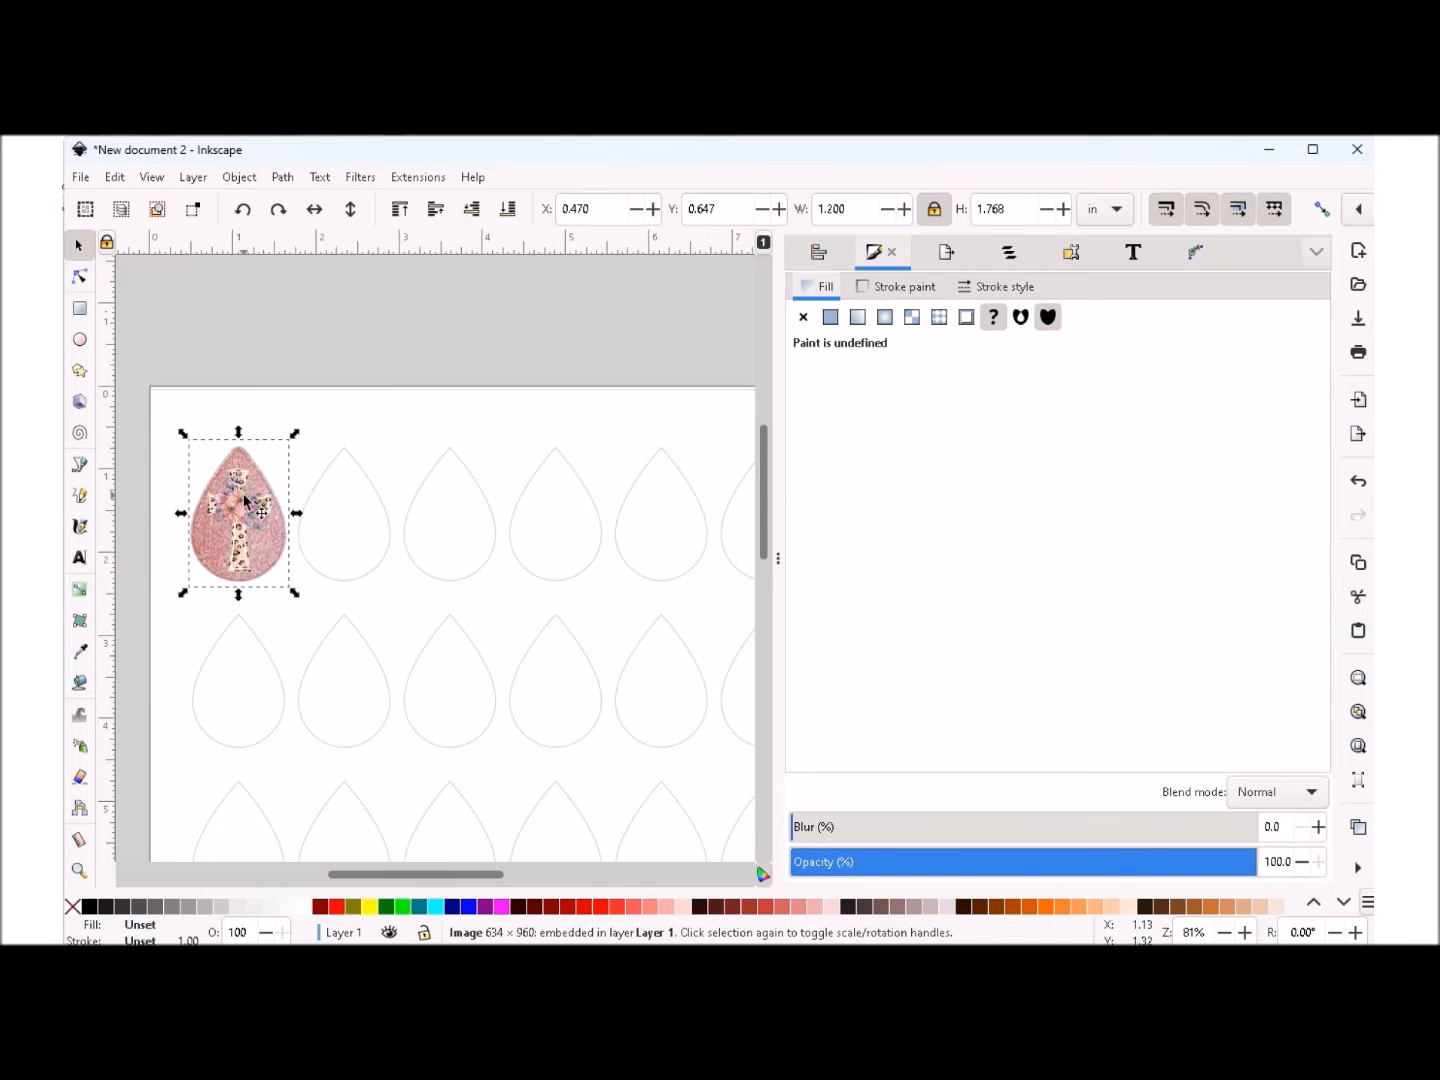
{"action": "right_click", "coordinate": [245, 499]}
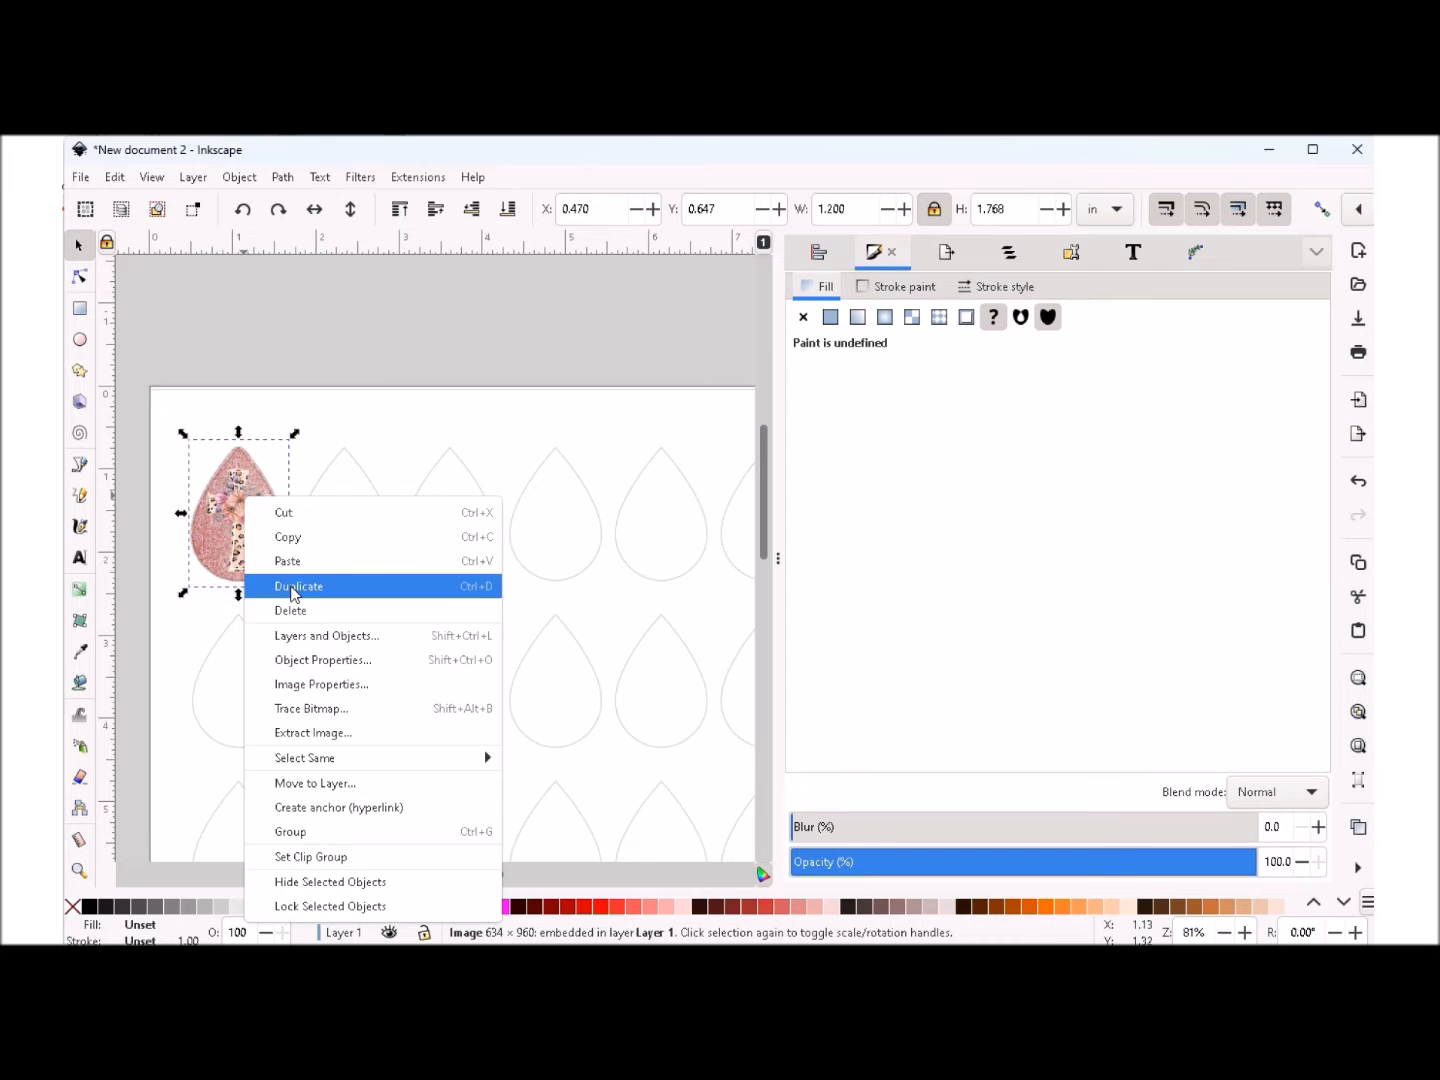
{"action": "left_click", "coordinate": [293, 594]}
{"action": "right_click", "coordinate": [248, 507]}
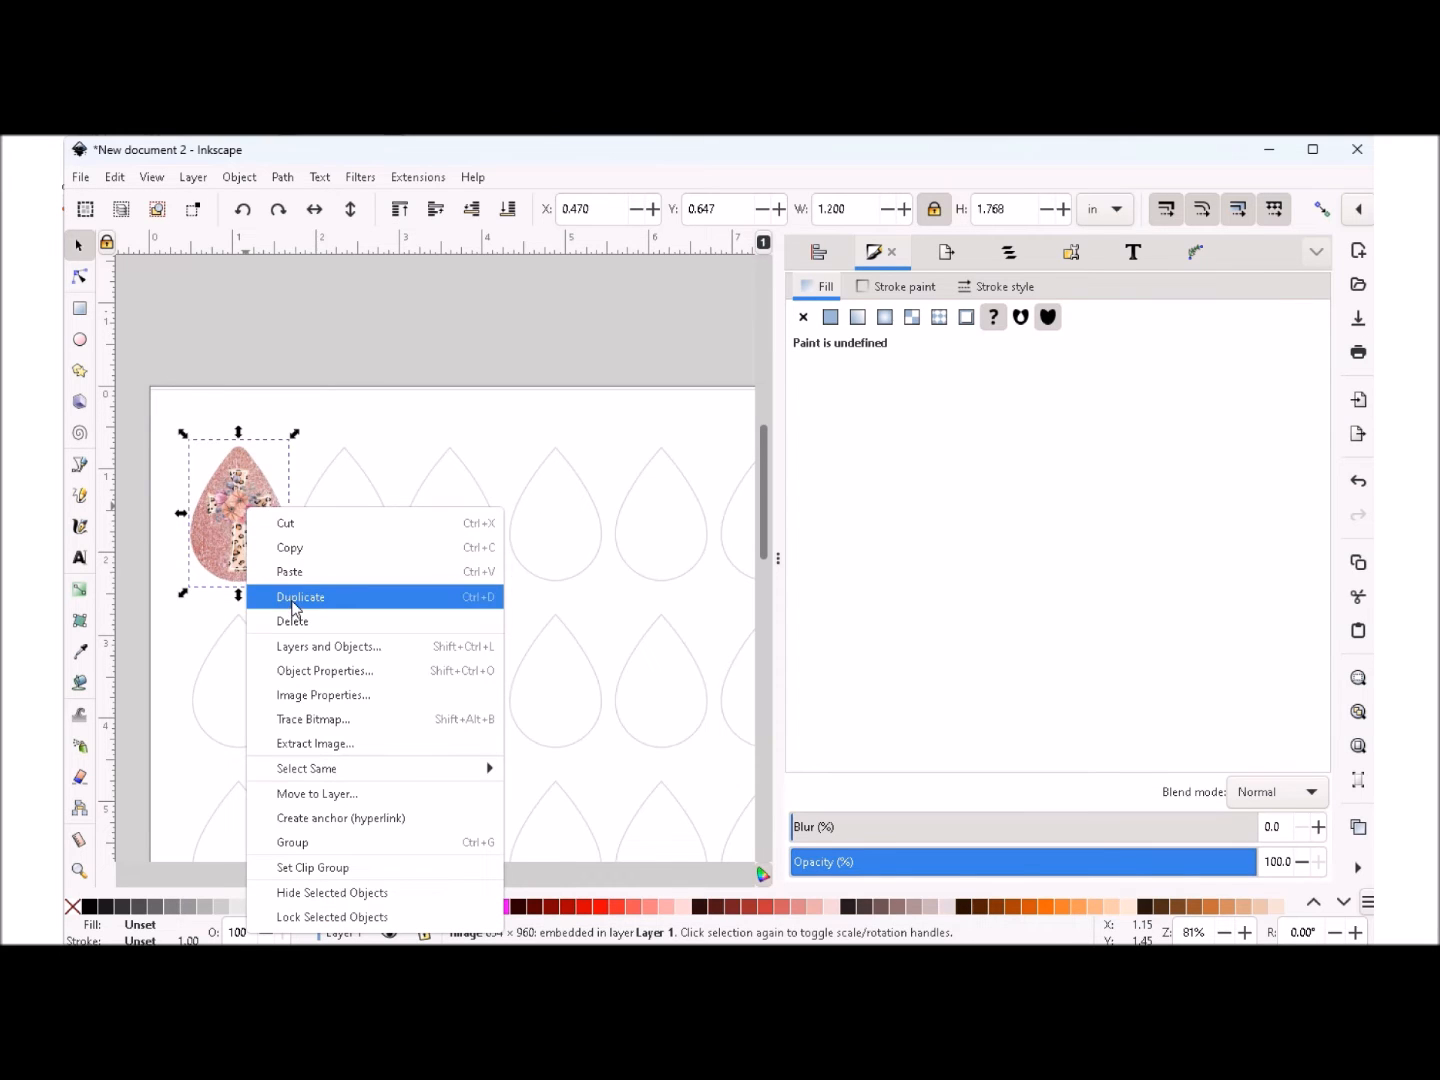
{"action": "left_click", "coordinate": [295, 607]}
{"action": "right_click", "coordinate": [242, 518]}
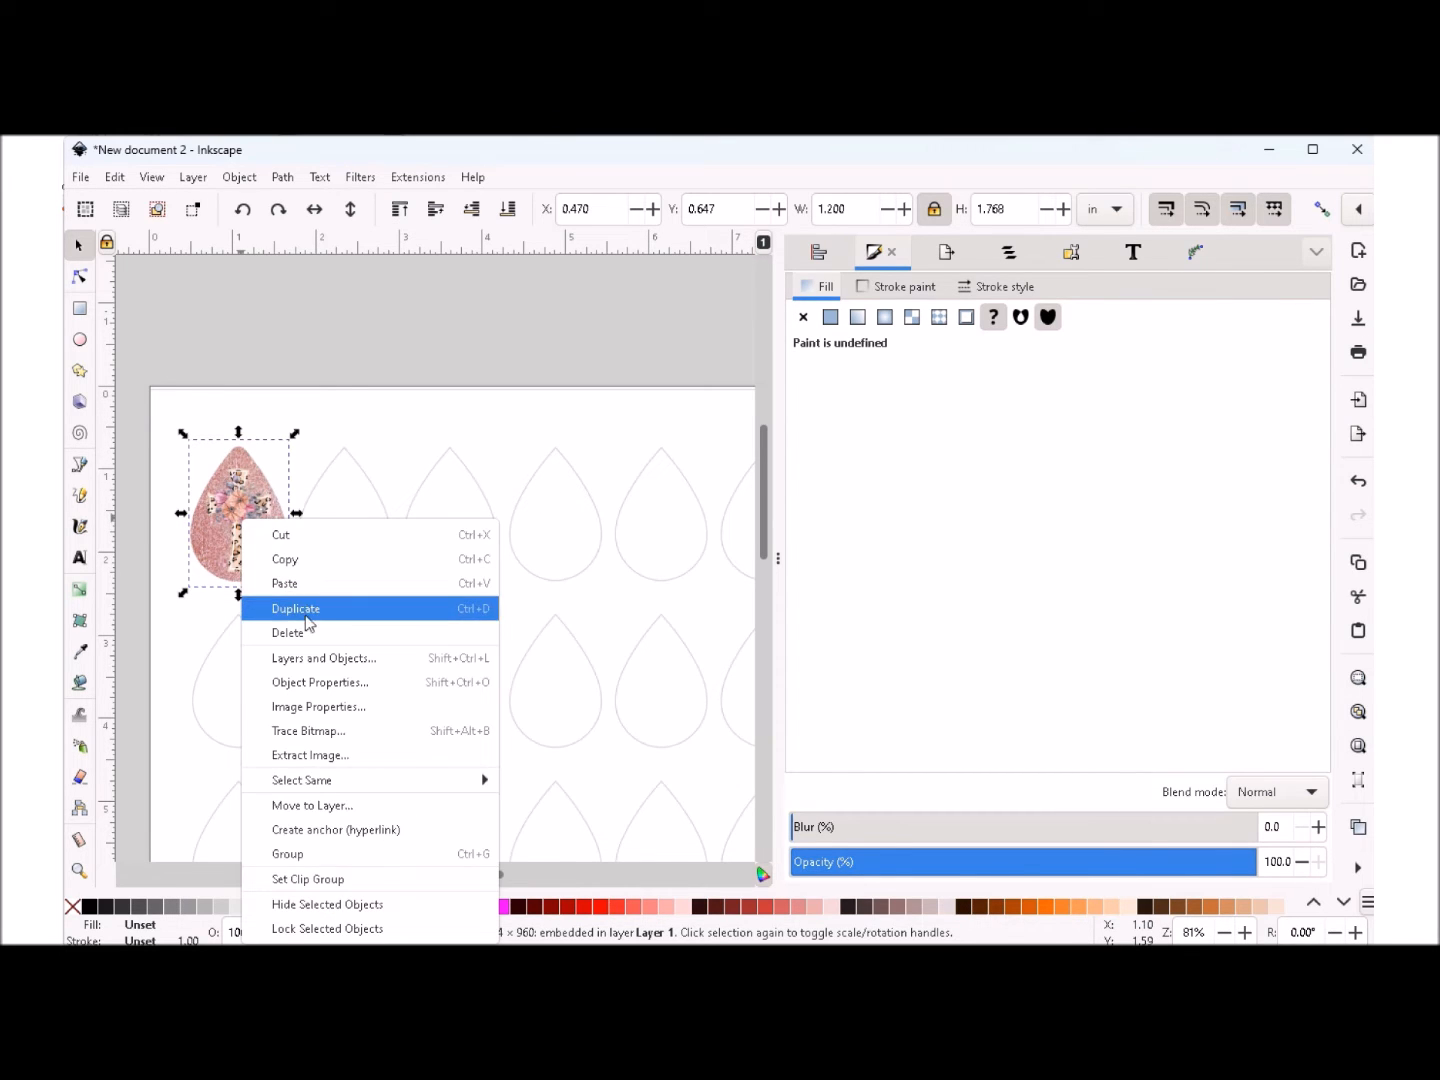
{"action": "left_click", "coordinate": [302, 610]}
- Move the three cross duplicates over the second, third and fourth teardrop outlines in the top row
{"action": "left_click_drag", "start_coordinate": [231, 518], "coordinate": [446, 518]}
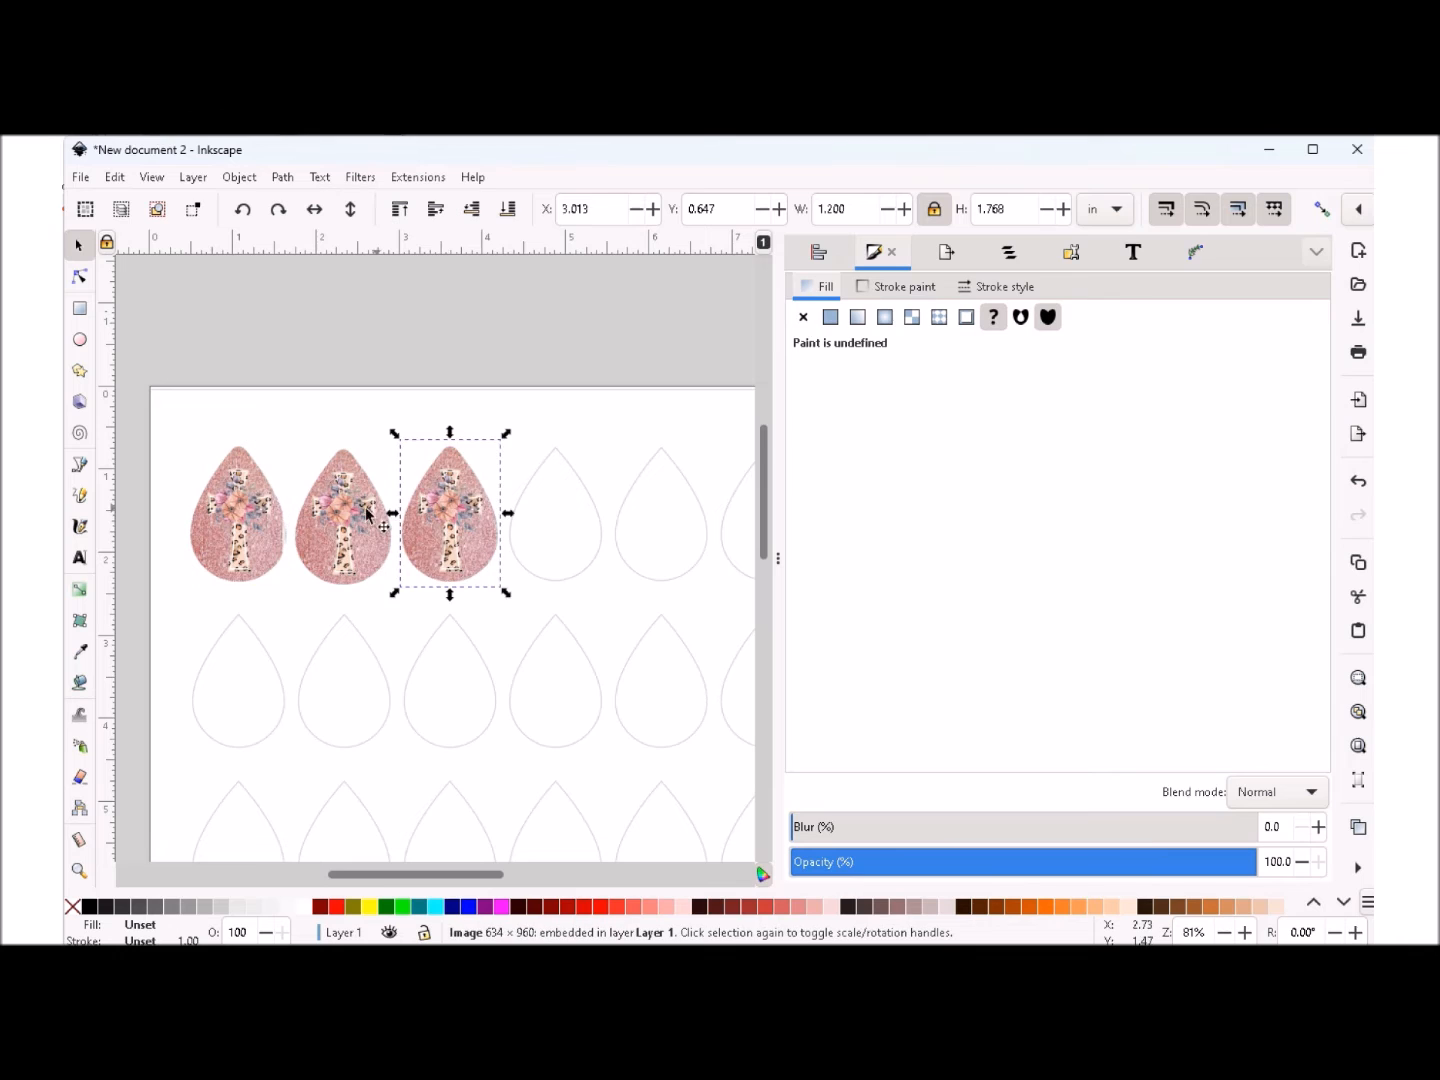
{"action": "left_click_drag", "start_coordinate": [239, 520], "coordinate": [554, 526]}
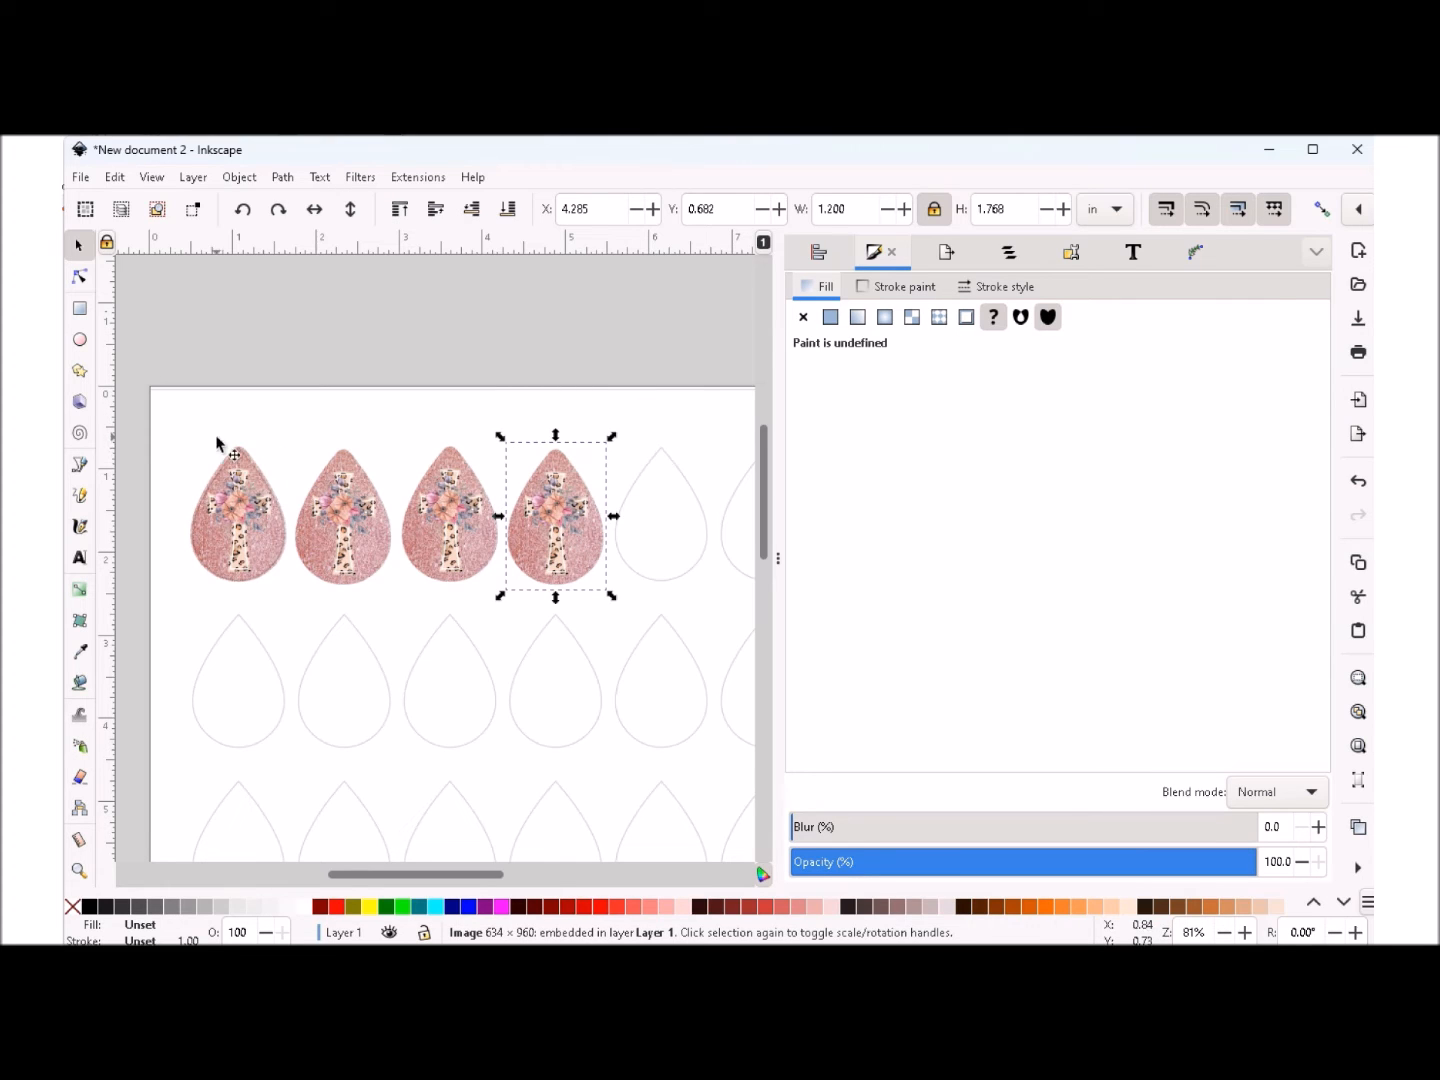
{"action": "right_click", "coordinate": [550, 517]}
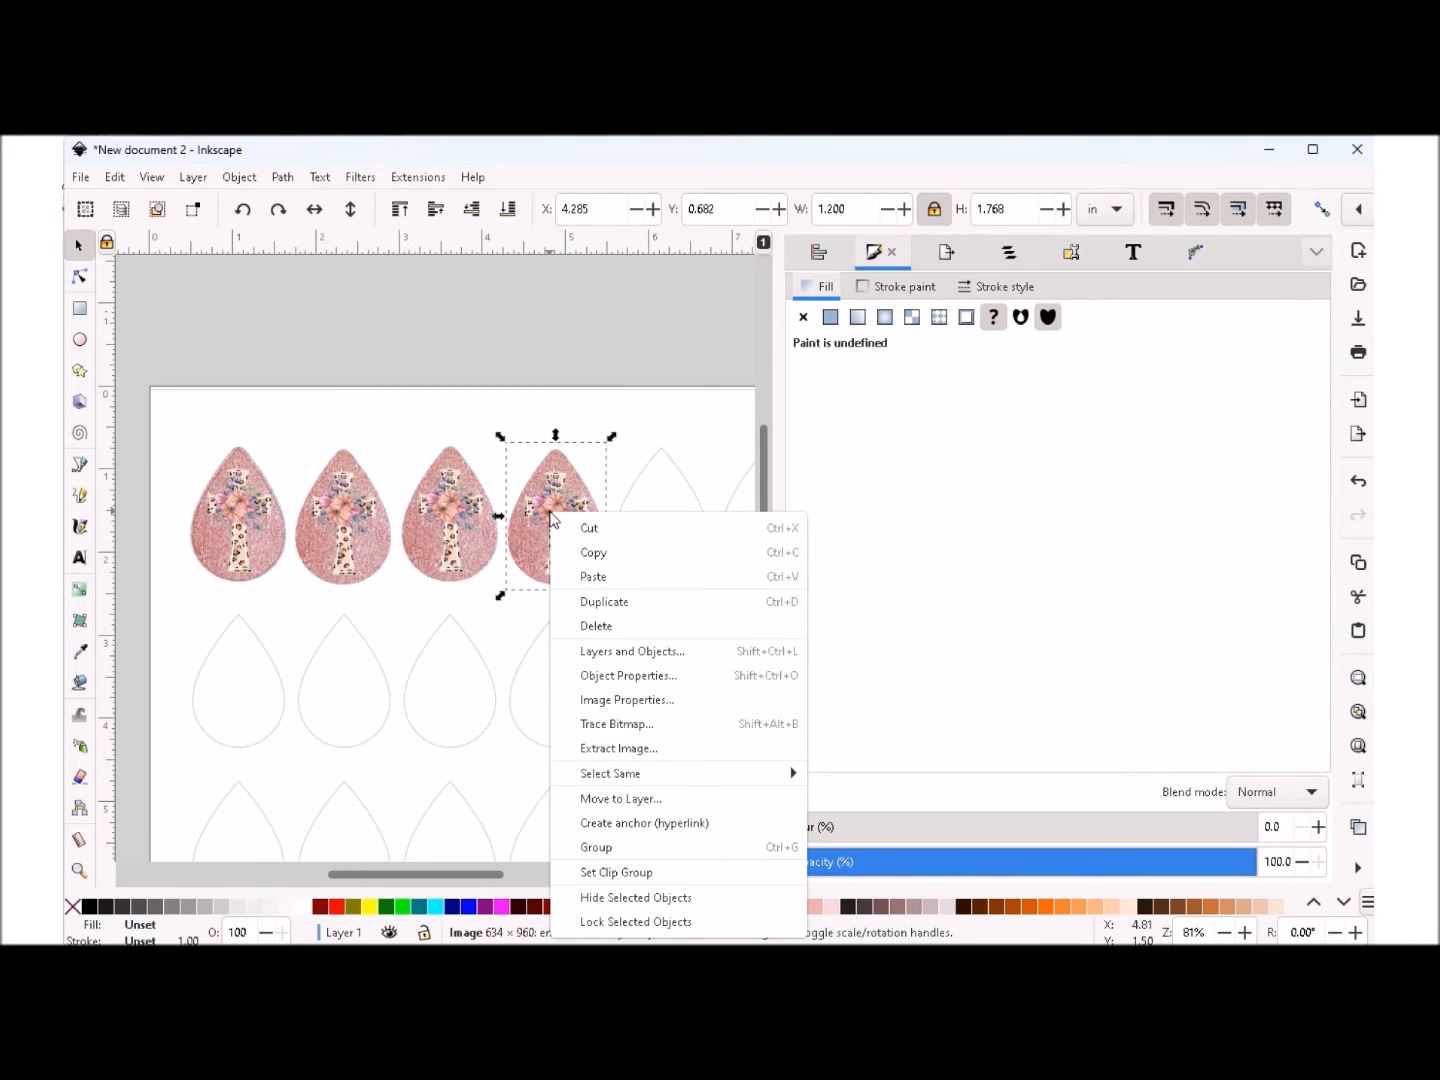
{"action": "left_click", "coordinate": [557, 498]}
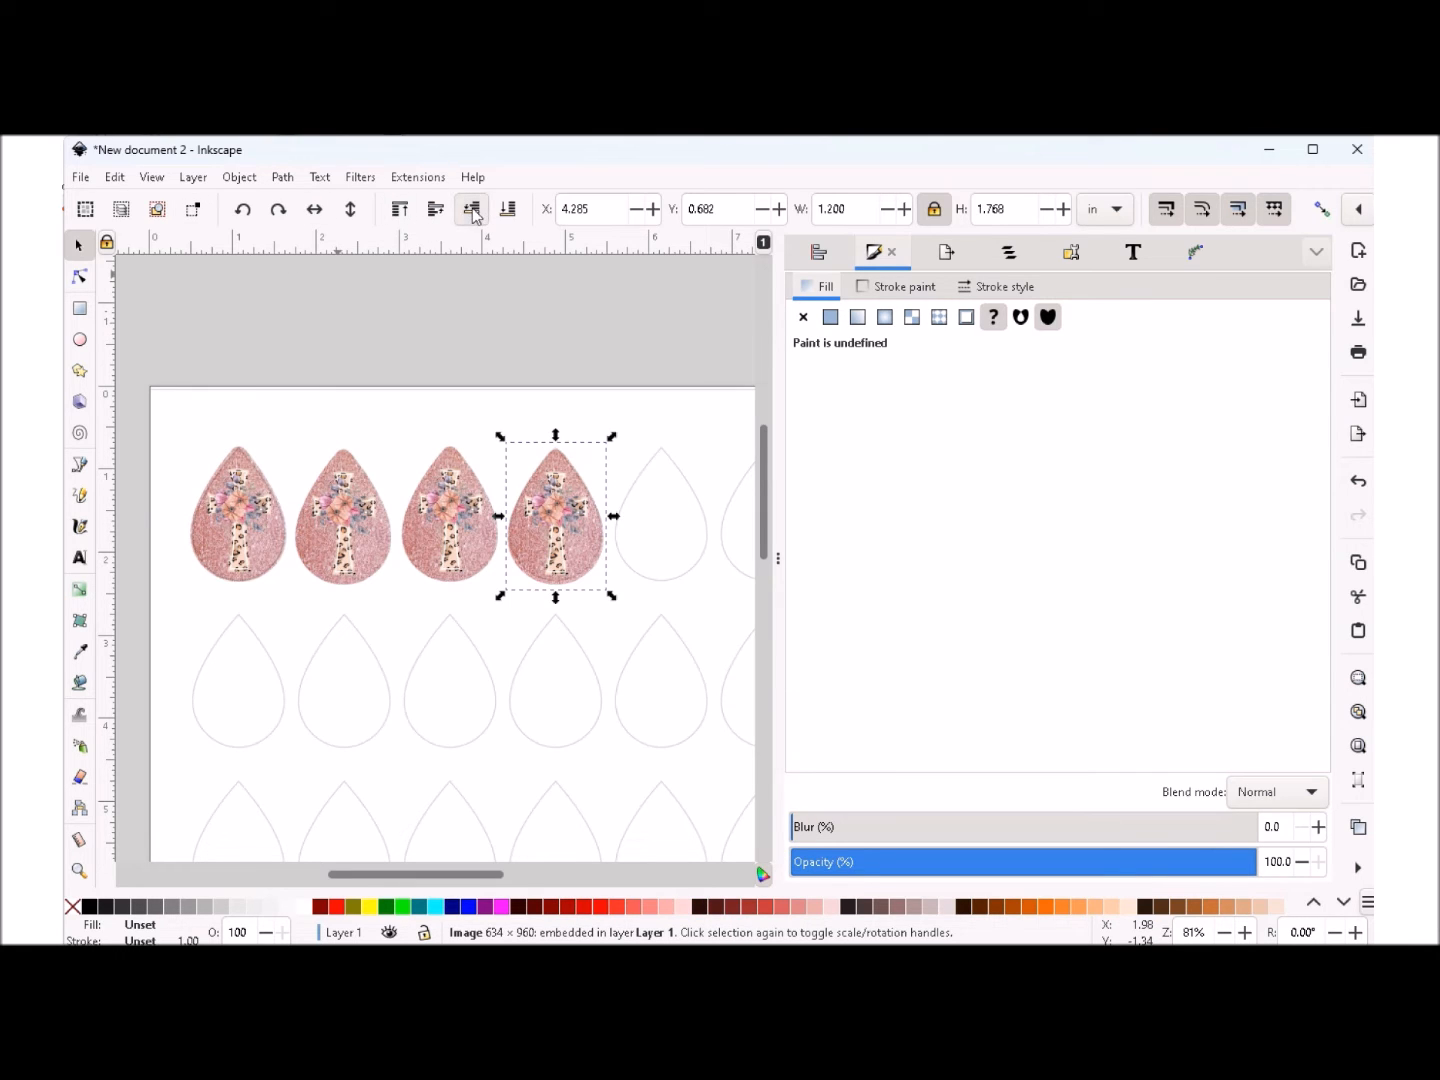
- Lower the cross image on the second teardrop one level in the stacking order
{"action": "left_click", "coordinate": [450, 518]}
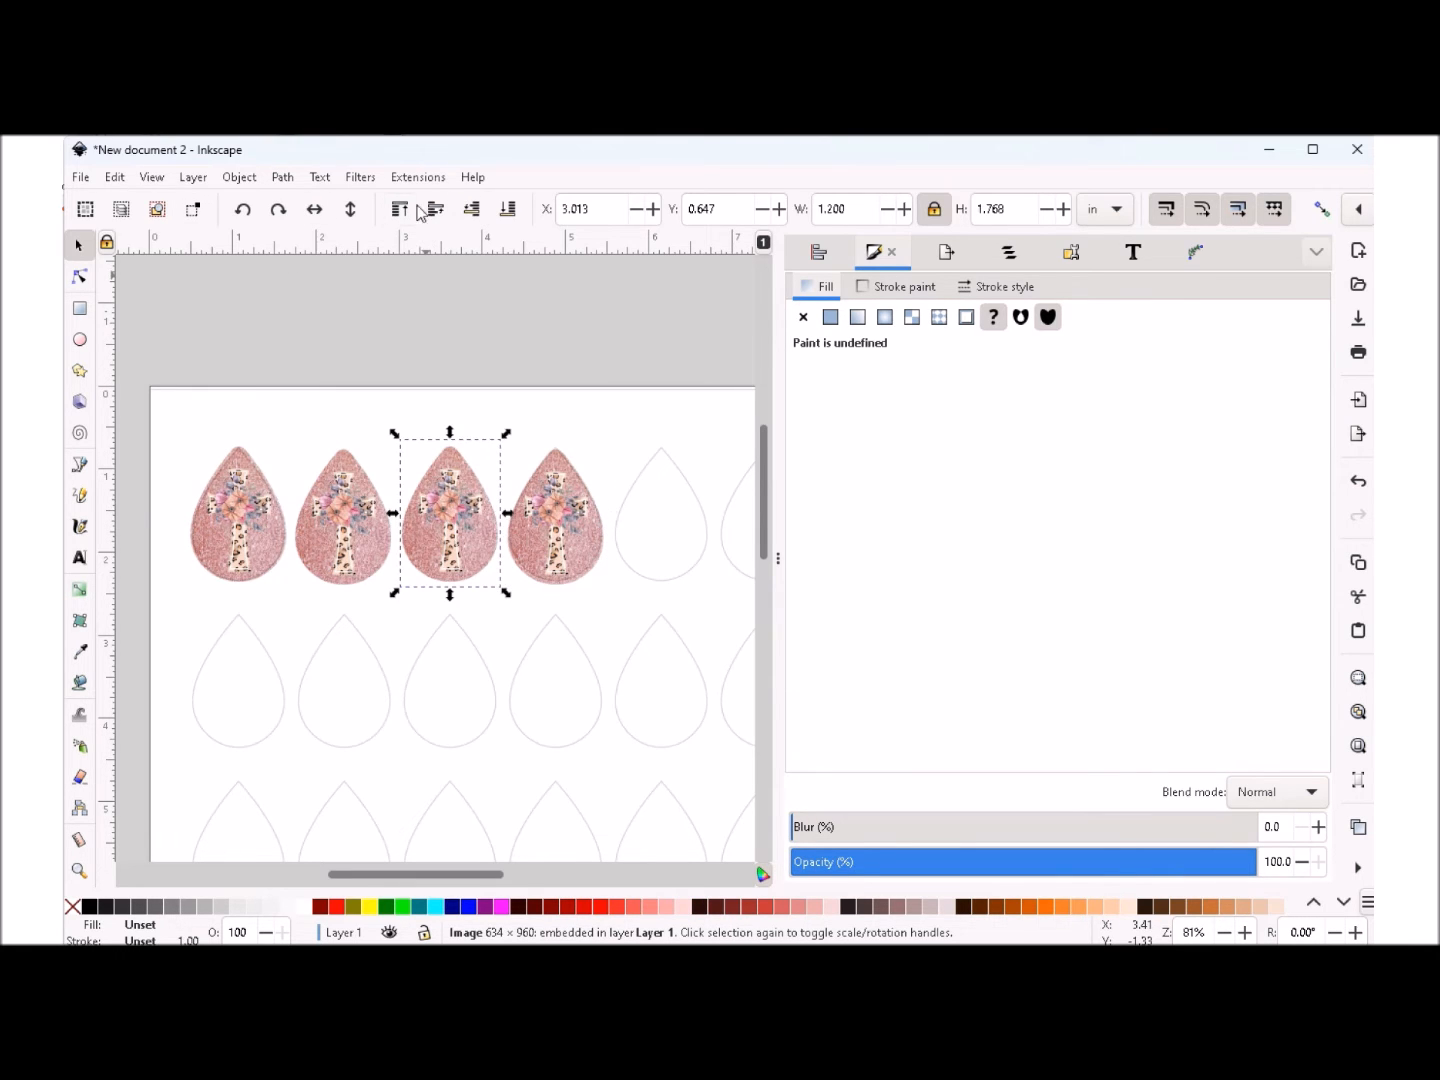
{"action": "left_click", "coordinate": [343, 530]}
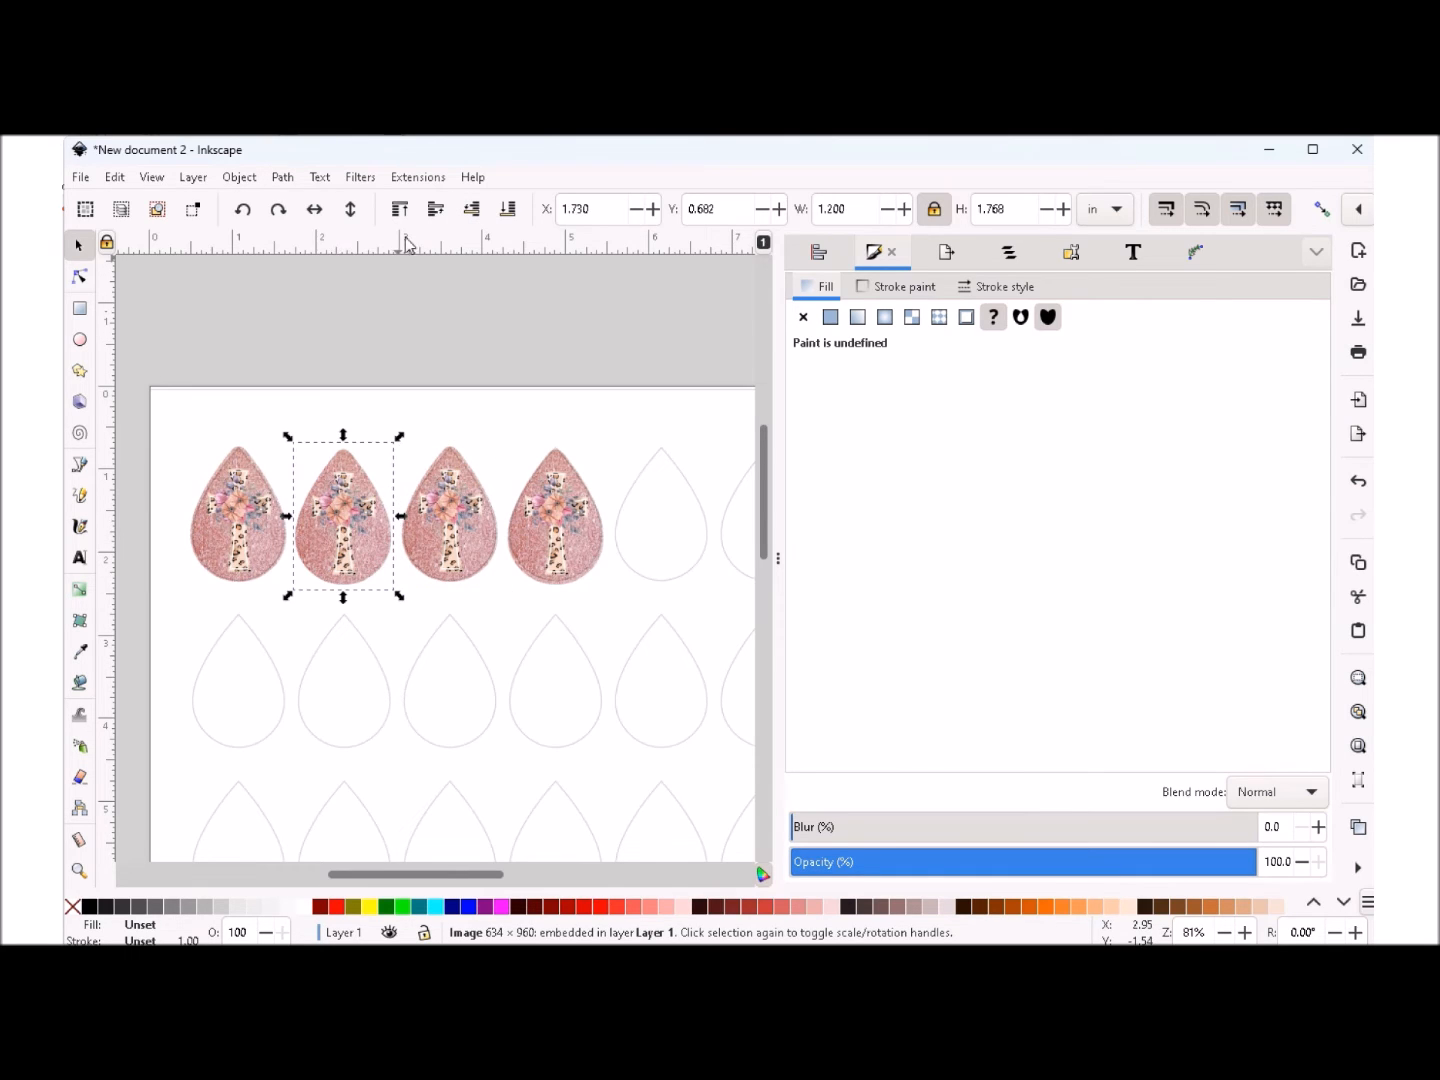
{"action": "left_click", "coordinate": [473, 211]}
{"action": "left_click", "coordinate": [560, 530]}
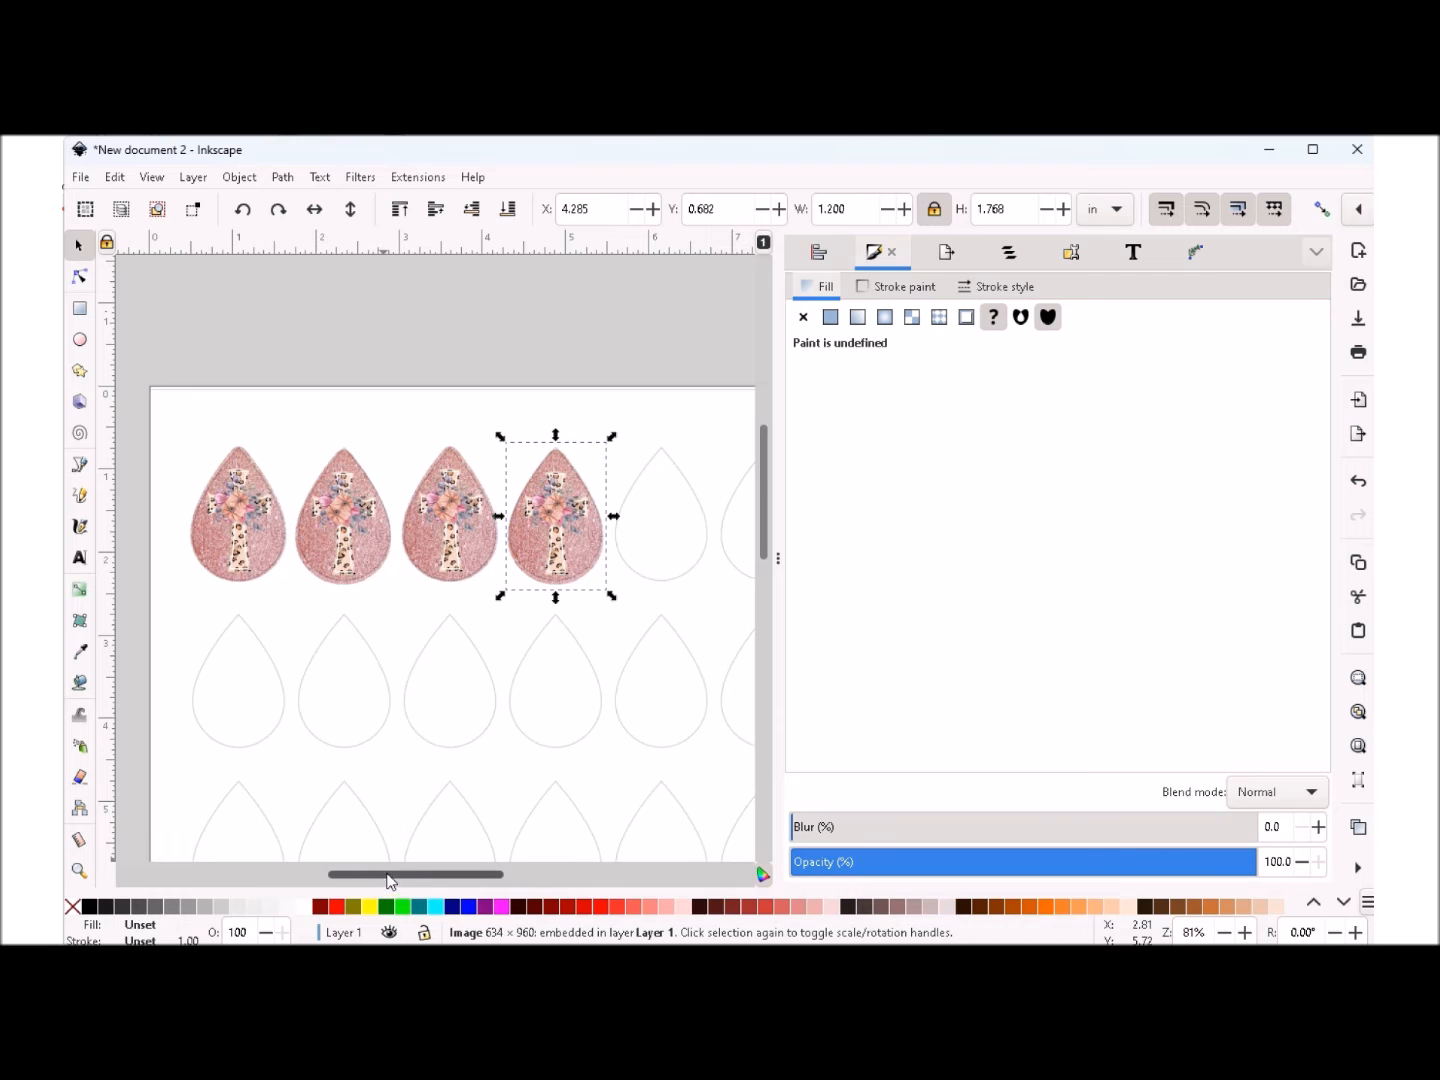
- Import the gnome teardrop image IMG_8038.JPG from the Ear rings folder with the default import settings
{"action": "left_click_drag", "start_coordinate": [390, 879], "coordinate": [410, 879]}
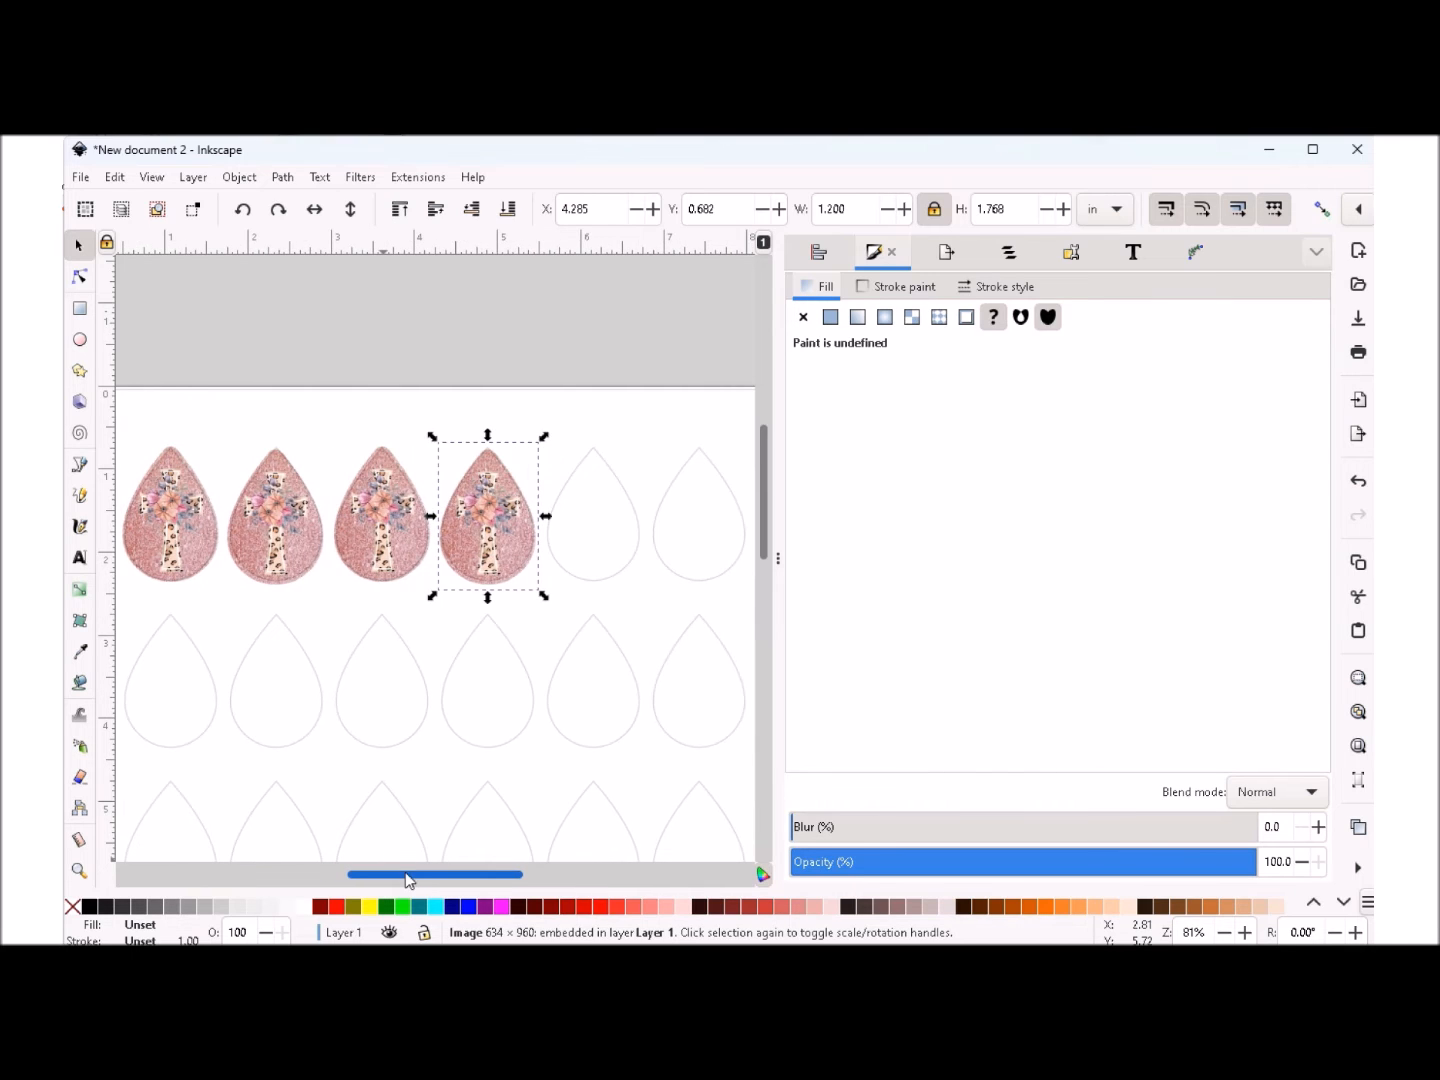
{"action": "left_click", "coordinate": [632, 421]}
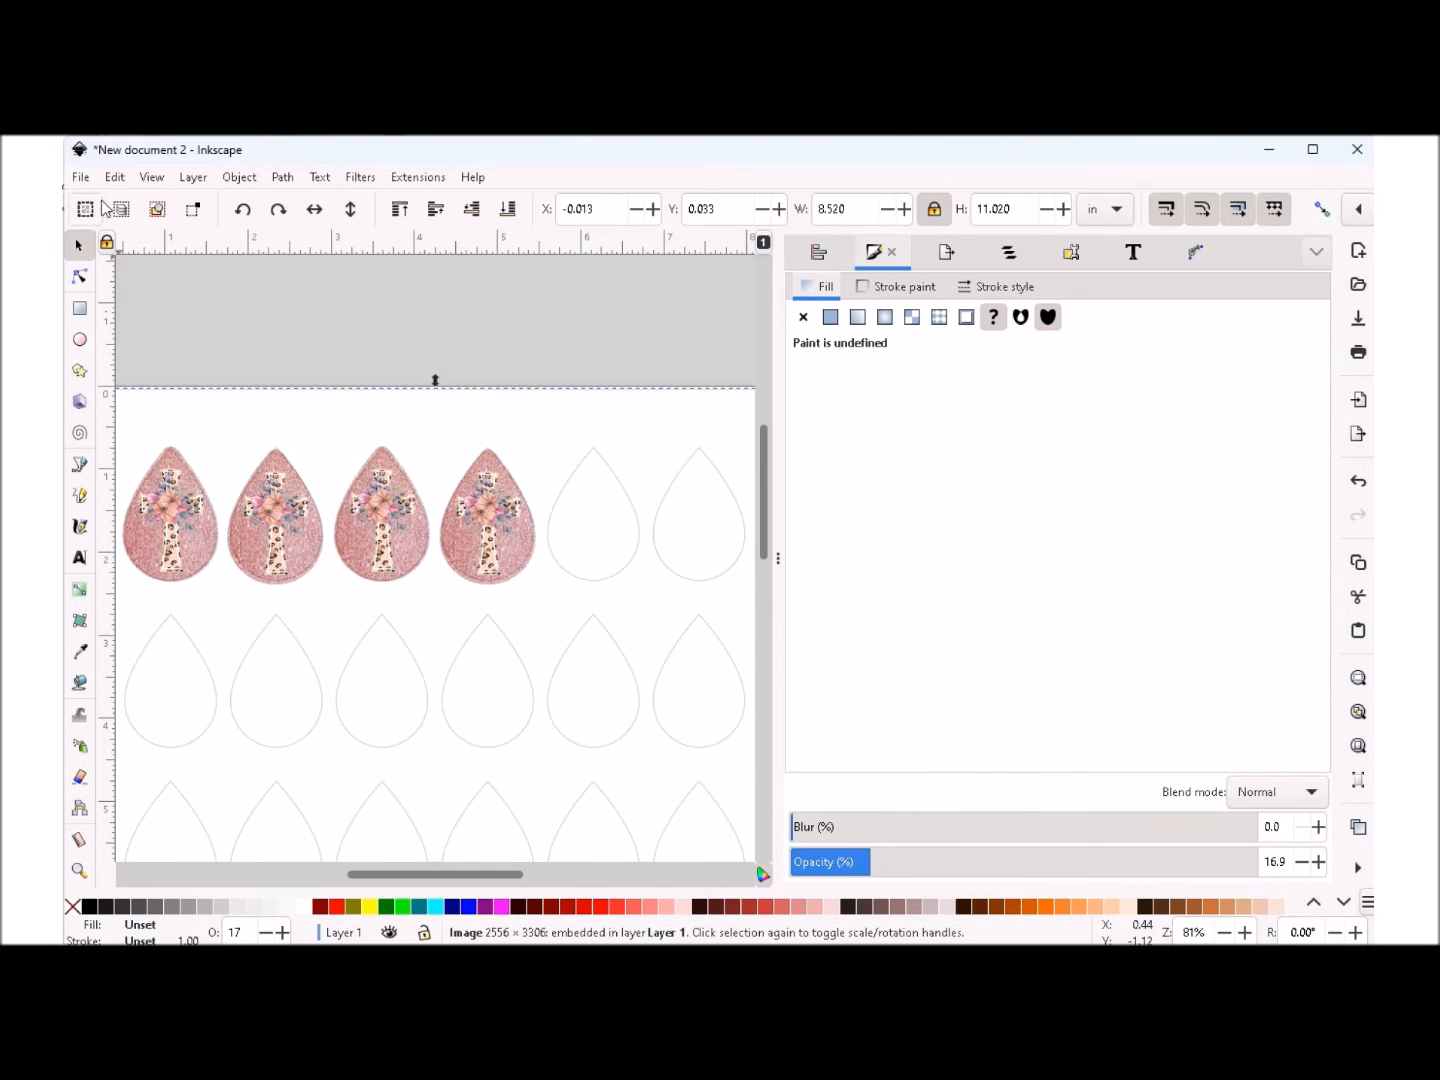
{"action": "left_click", "coordinate": [80, 176]}
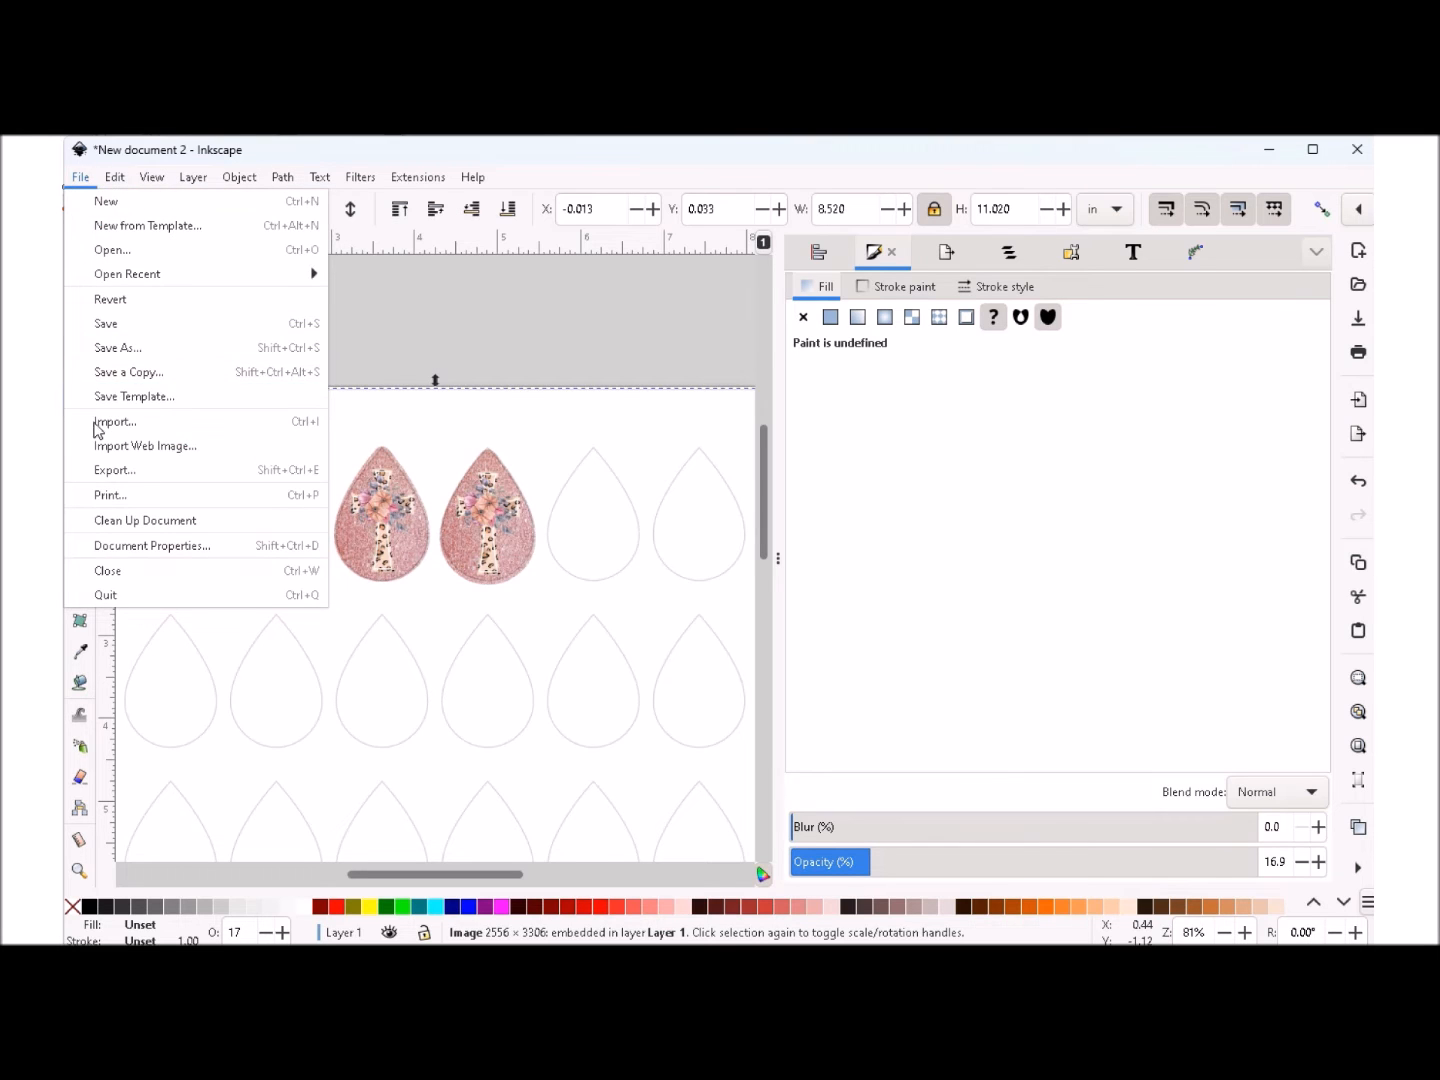
{"action": "left_click", "coordinate": [109, 422]}
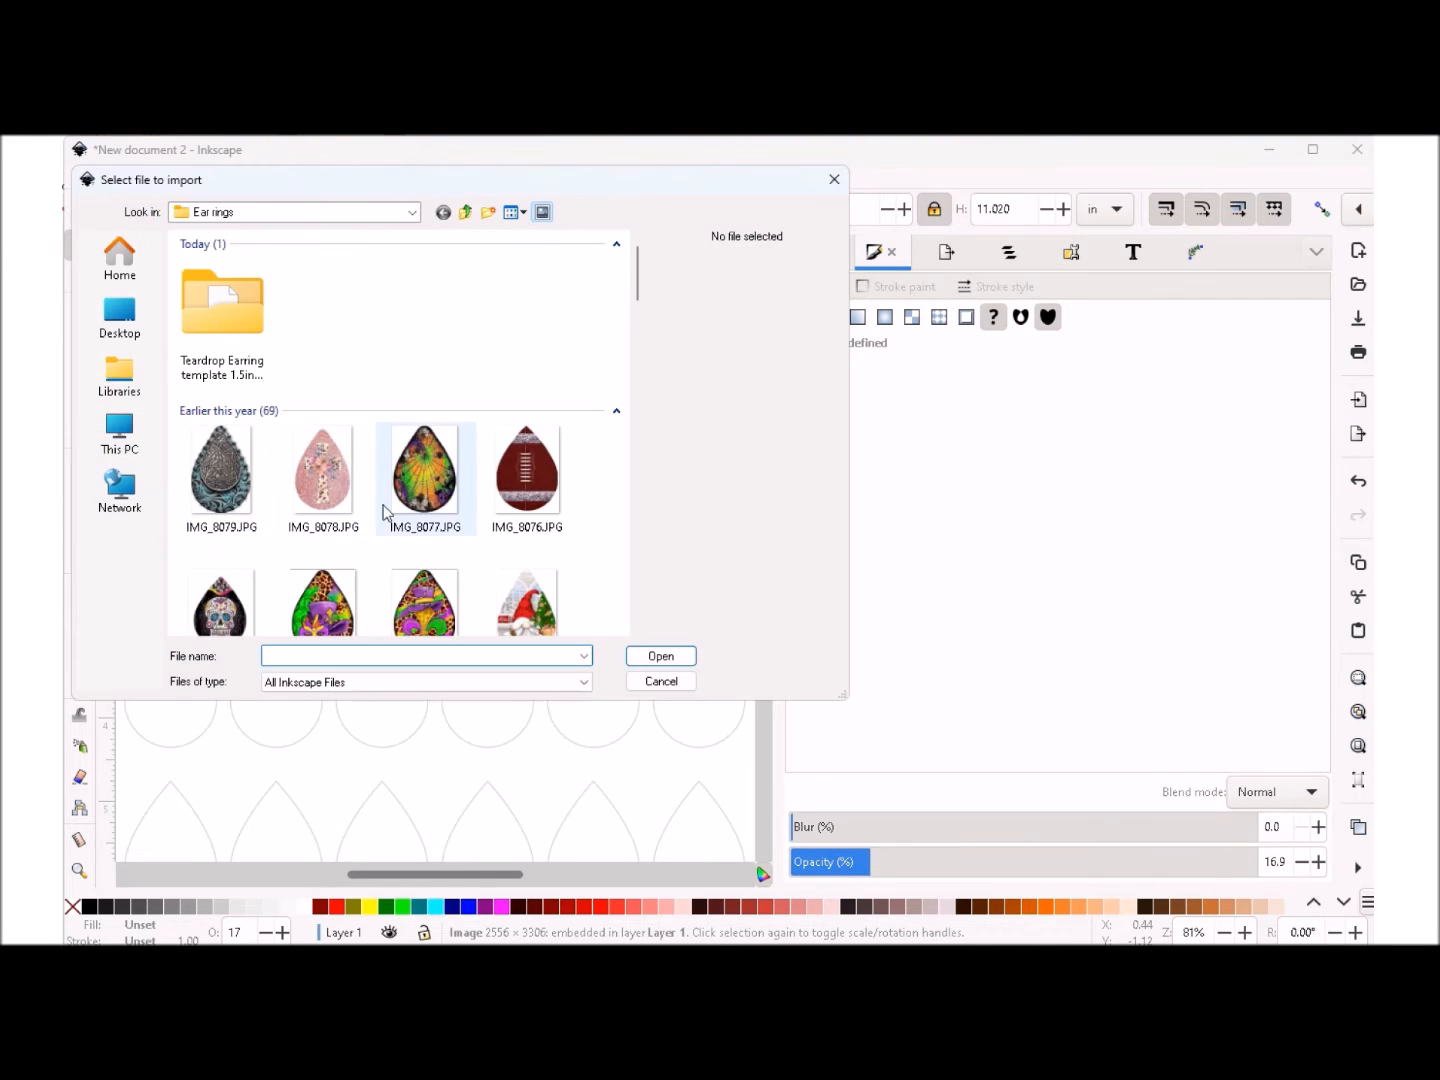
{"action": "scroll", "coordinate": [466, 509], "scroll_direction": "down", "scroll_amount": 2}
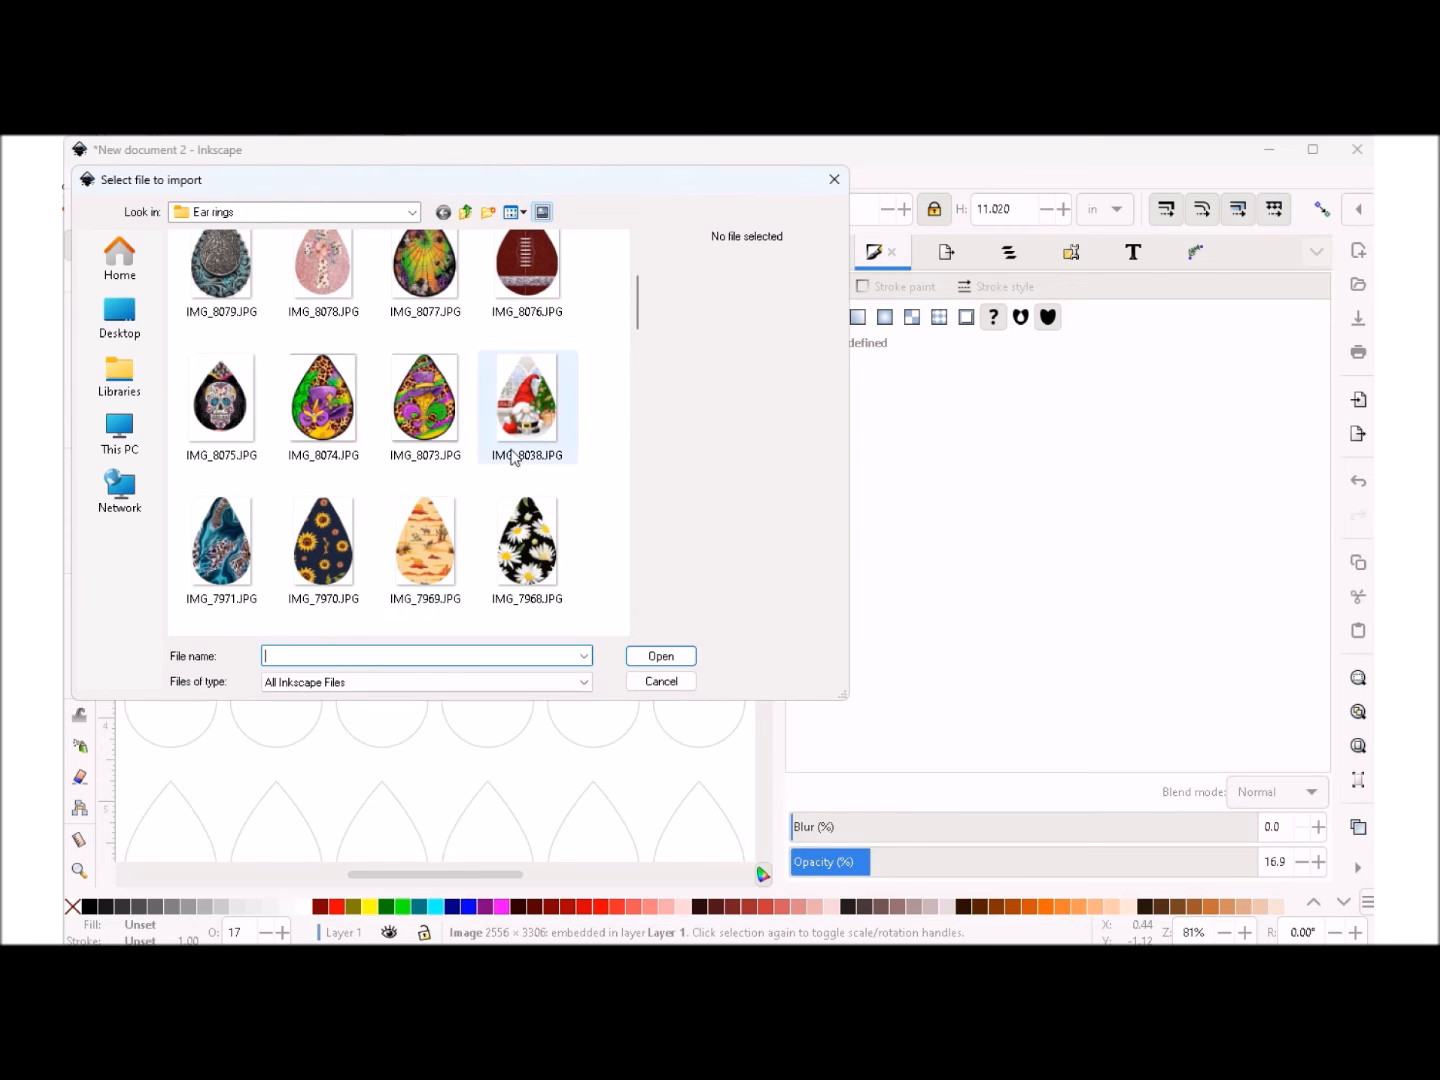
{"action": "left_click", "coordinate": [527, 405]}
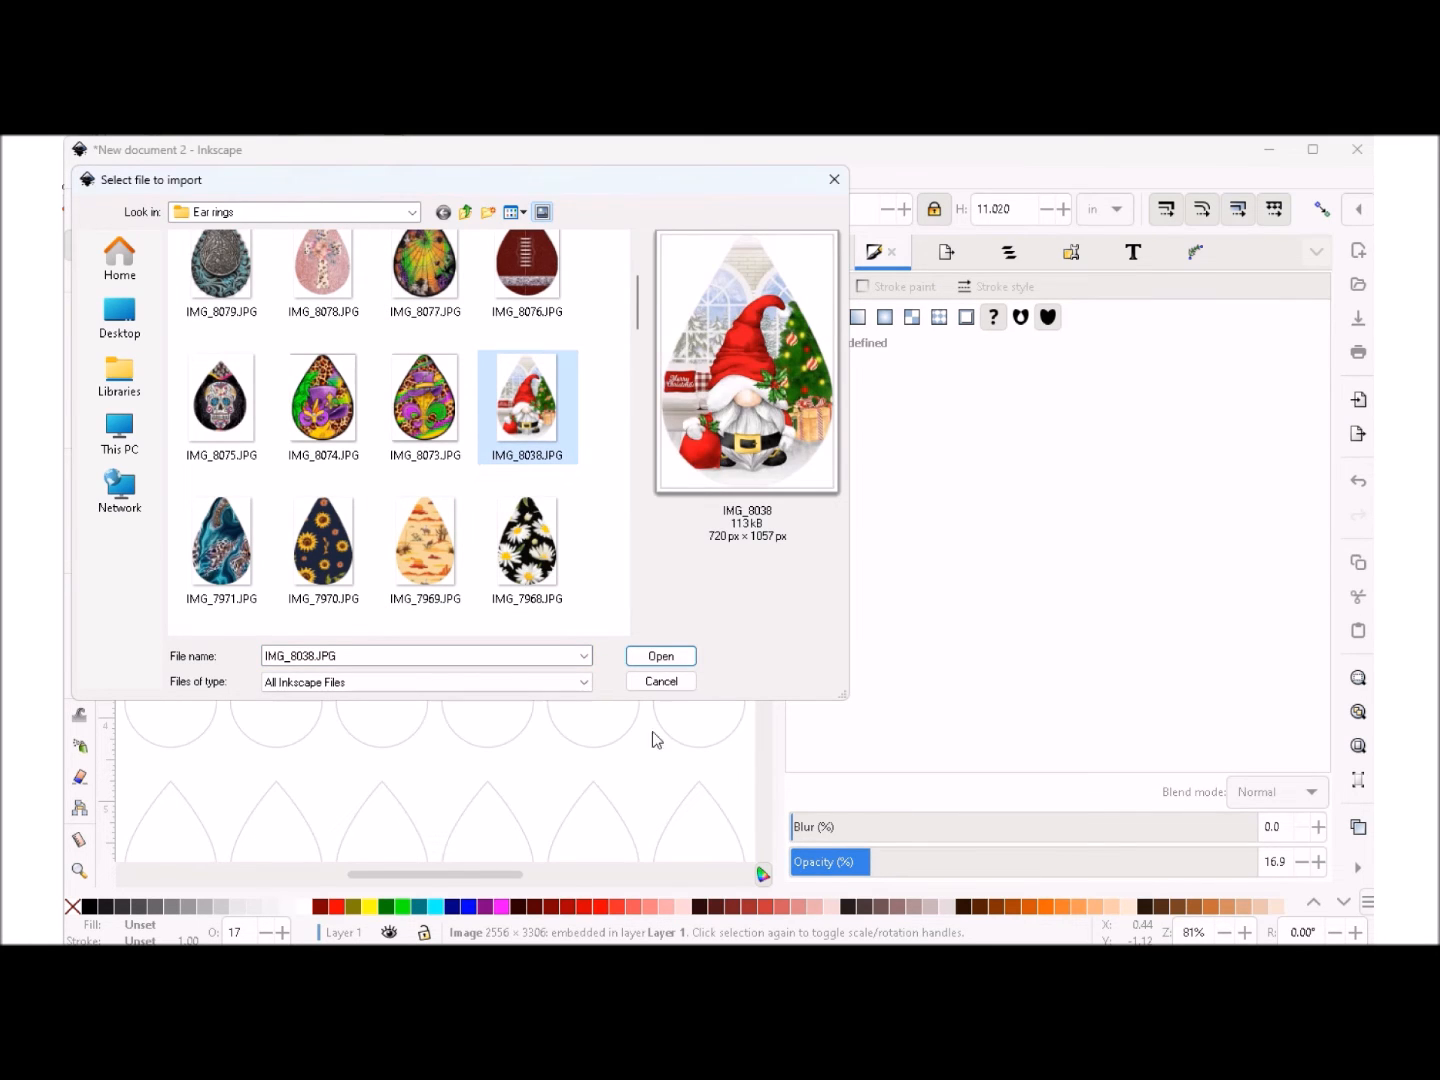
{"action": "left_click", "coordinate": [659, 657]}
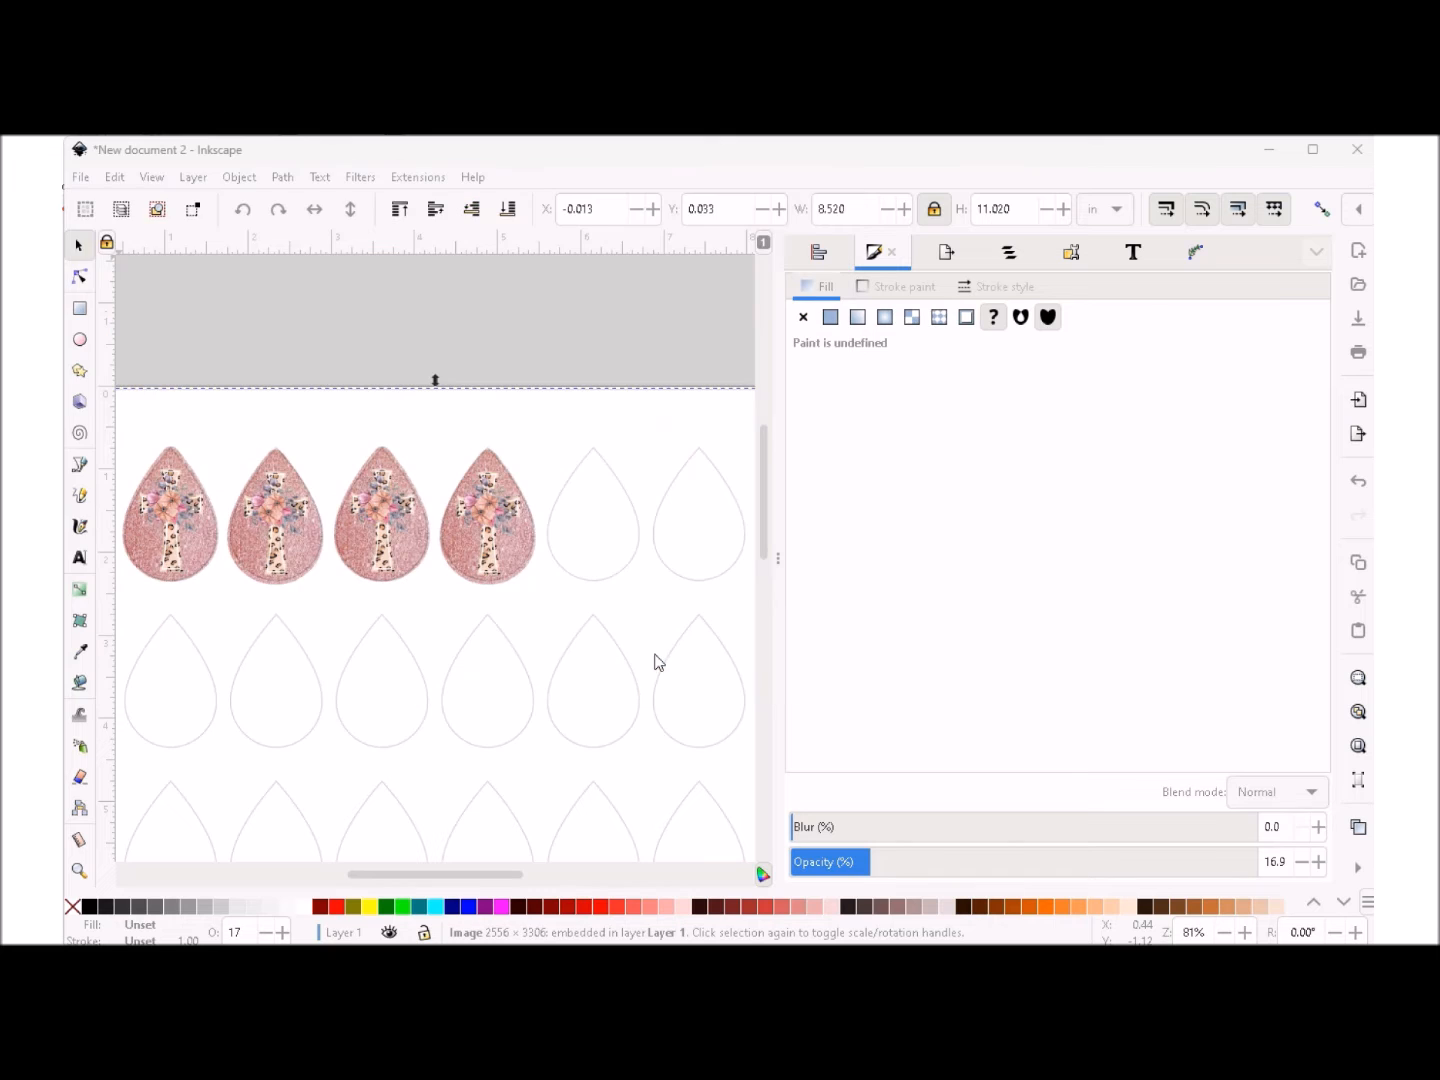
{"action": "left_click", "coordinate": [199, 391]}
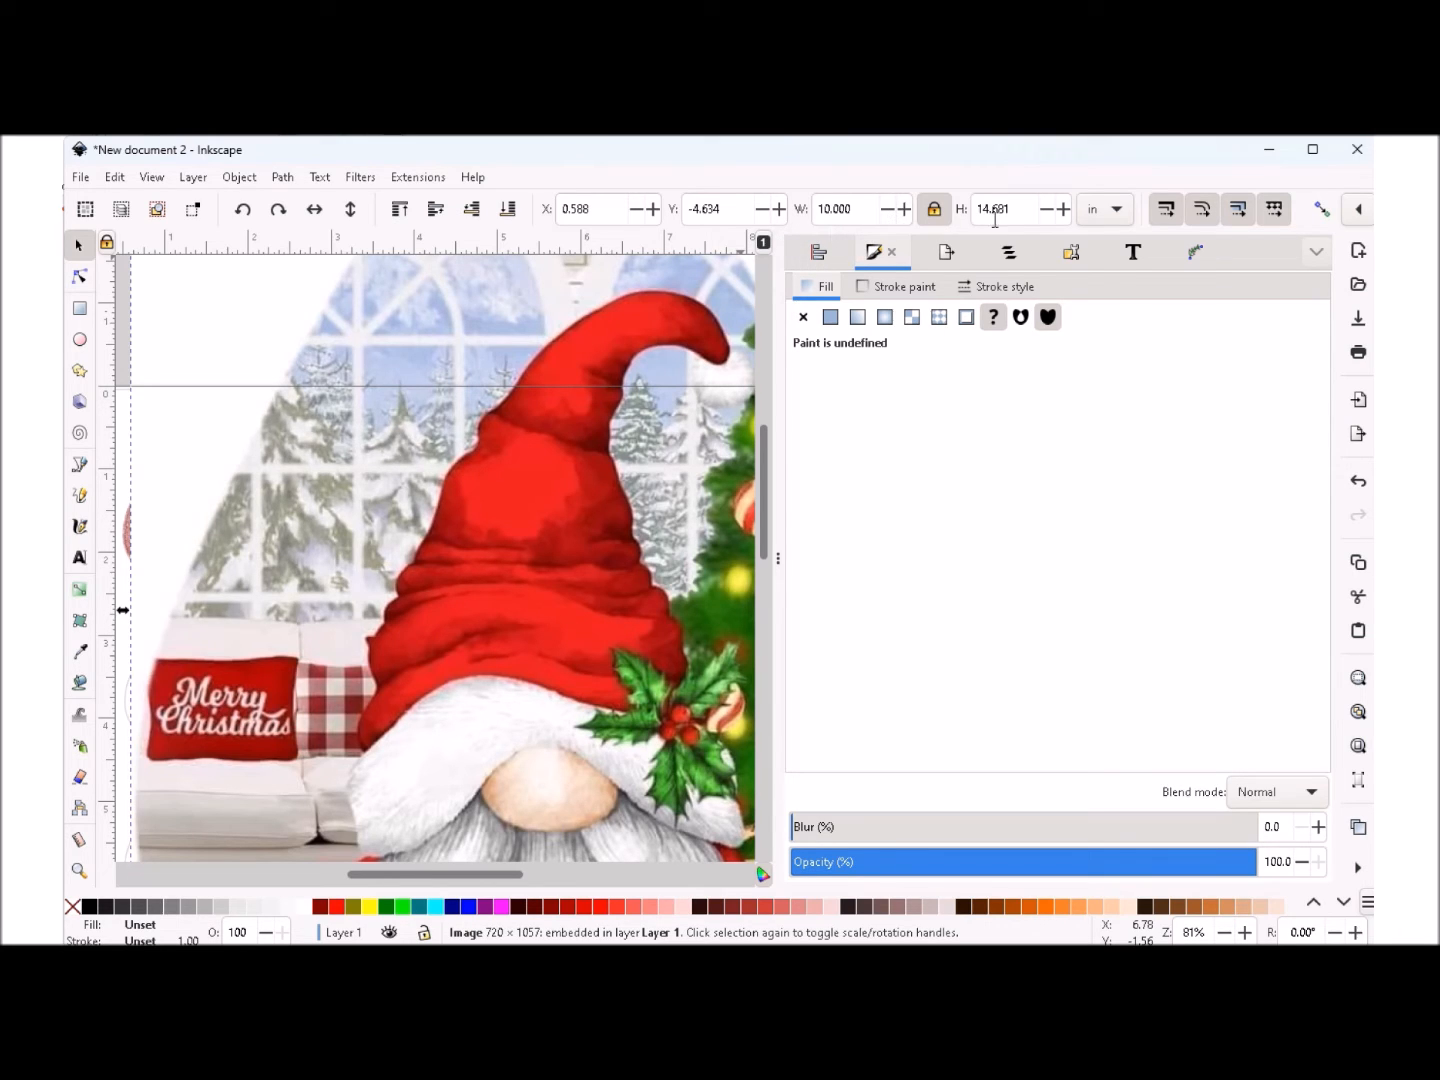
- Set the gnome image's height to 1.5 in with its proportions locked
{"action": "left_click_drag", "start_coordinate": [1016, 209], "coordinate": [1001, 209]}
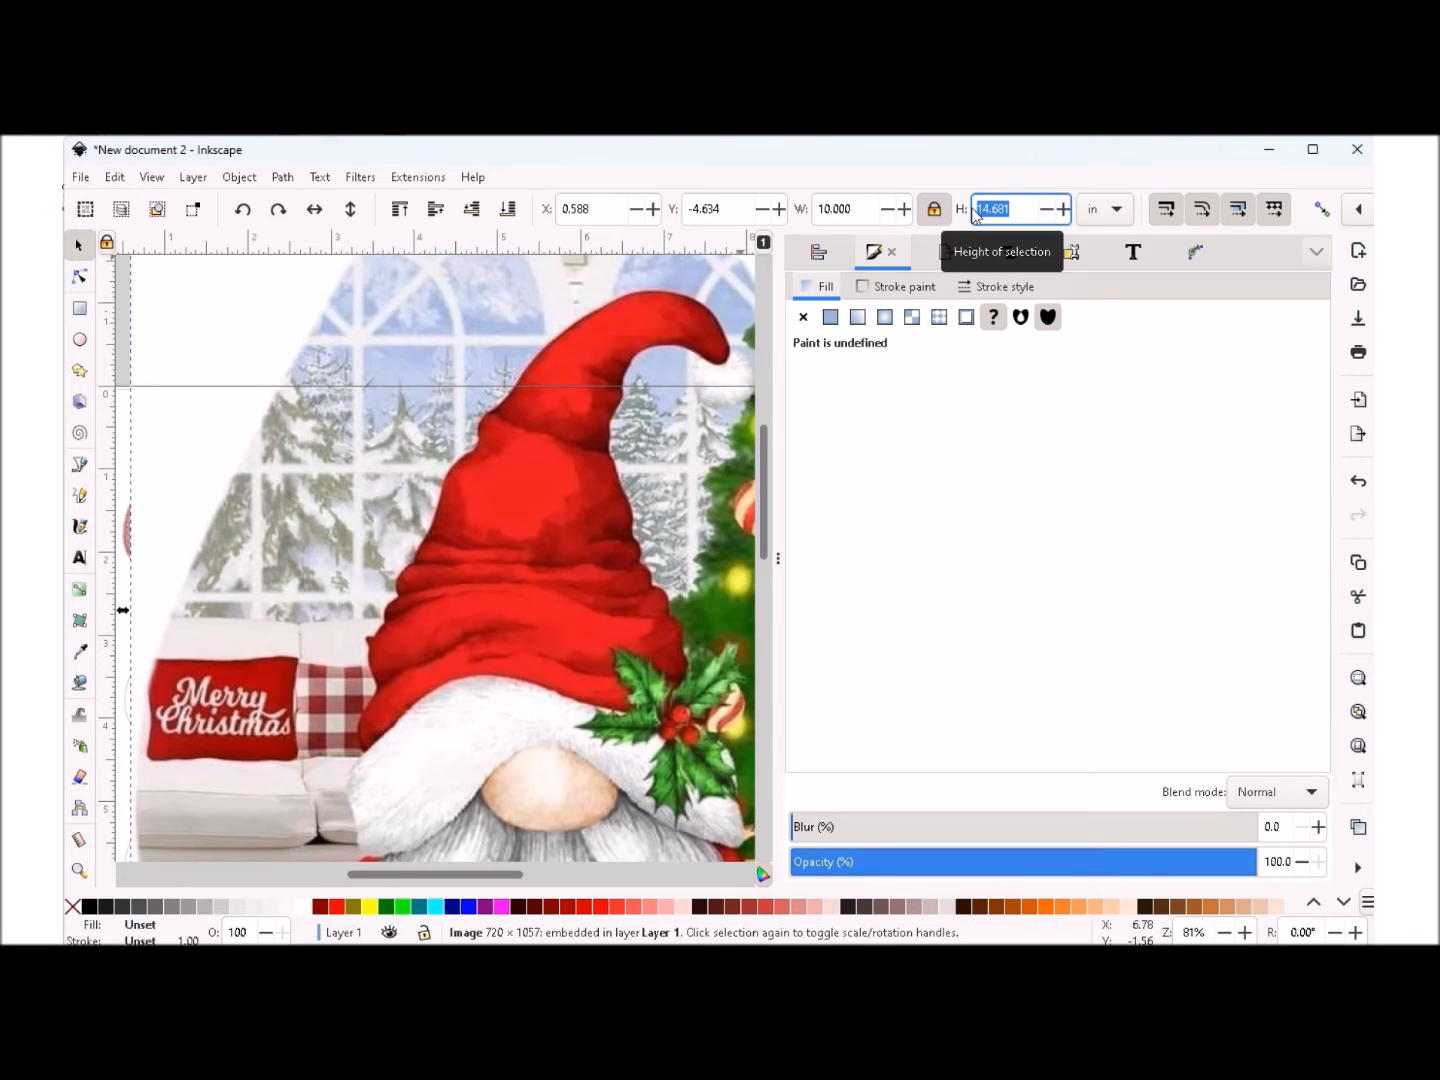
{"action": "type", "text": "1.5"}
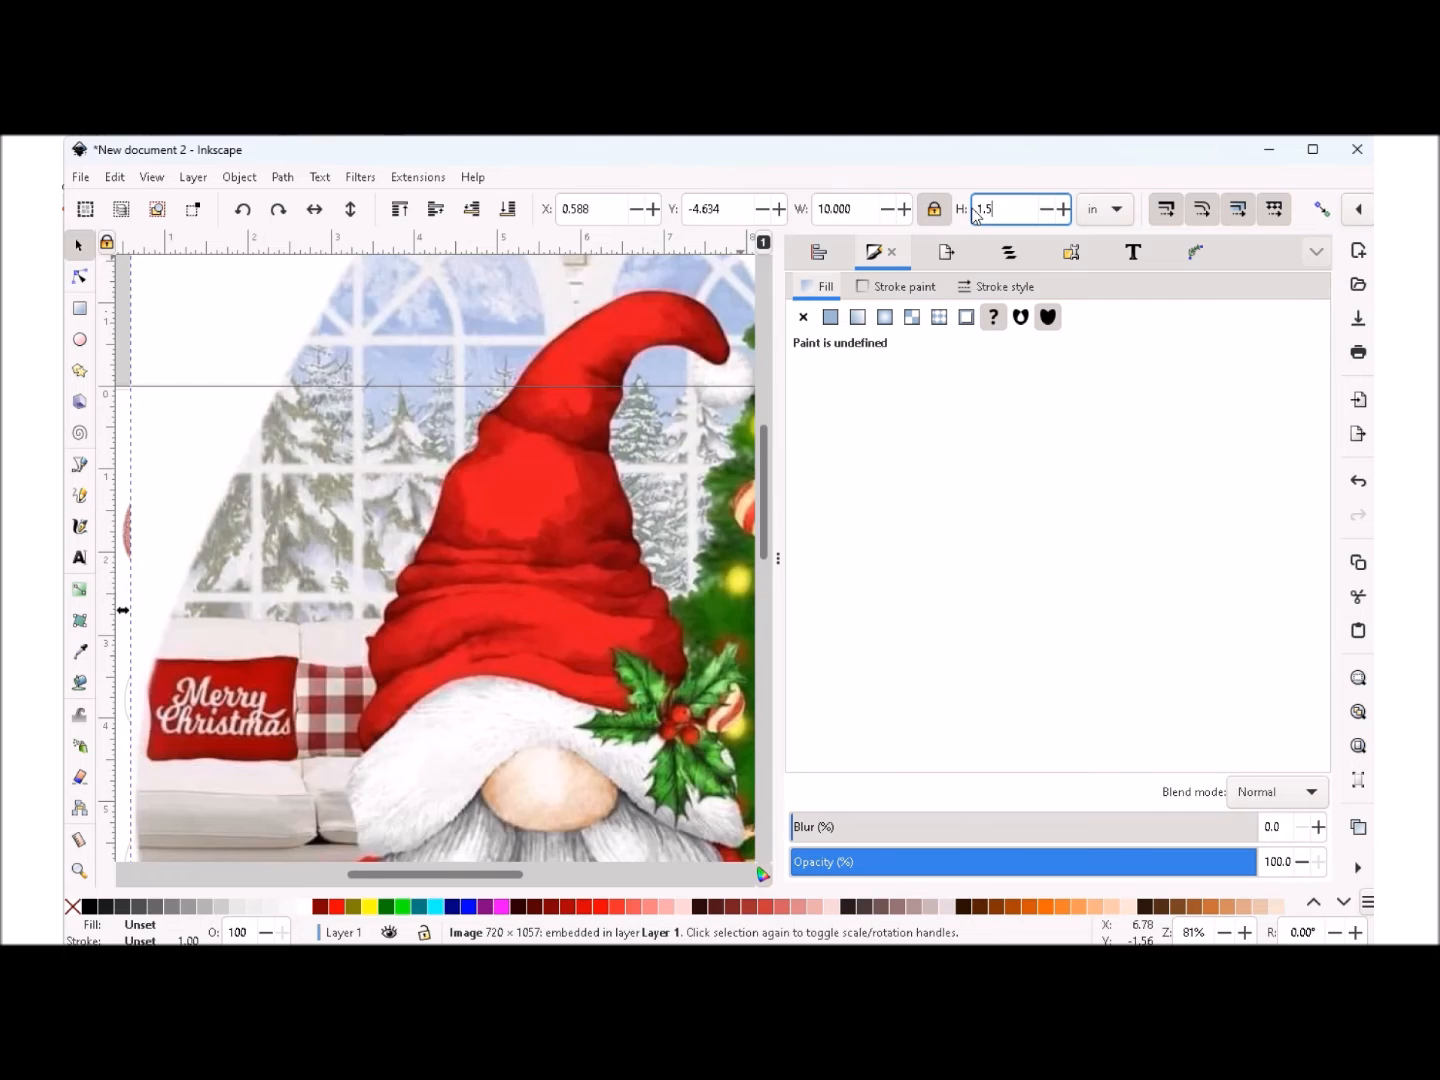
{"action": "key", "text": "Return"}
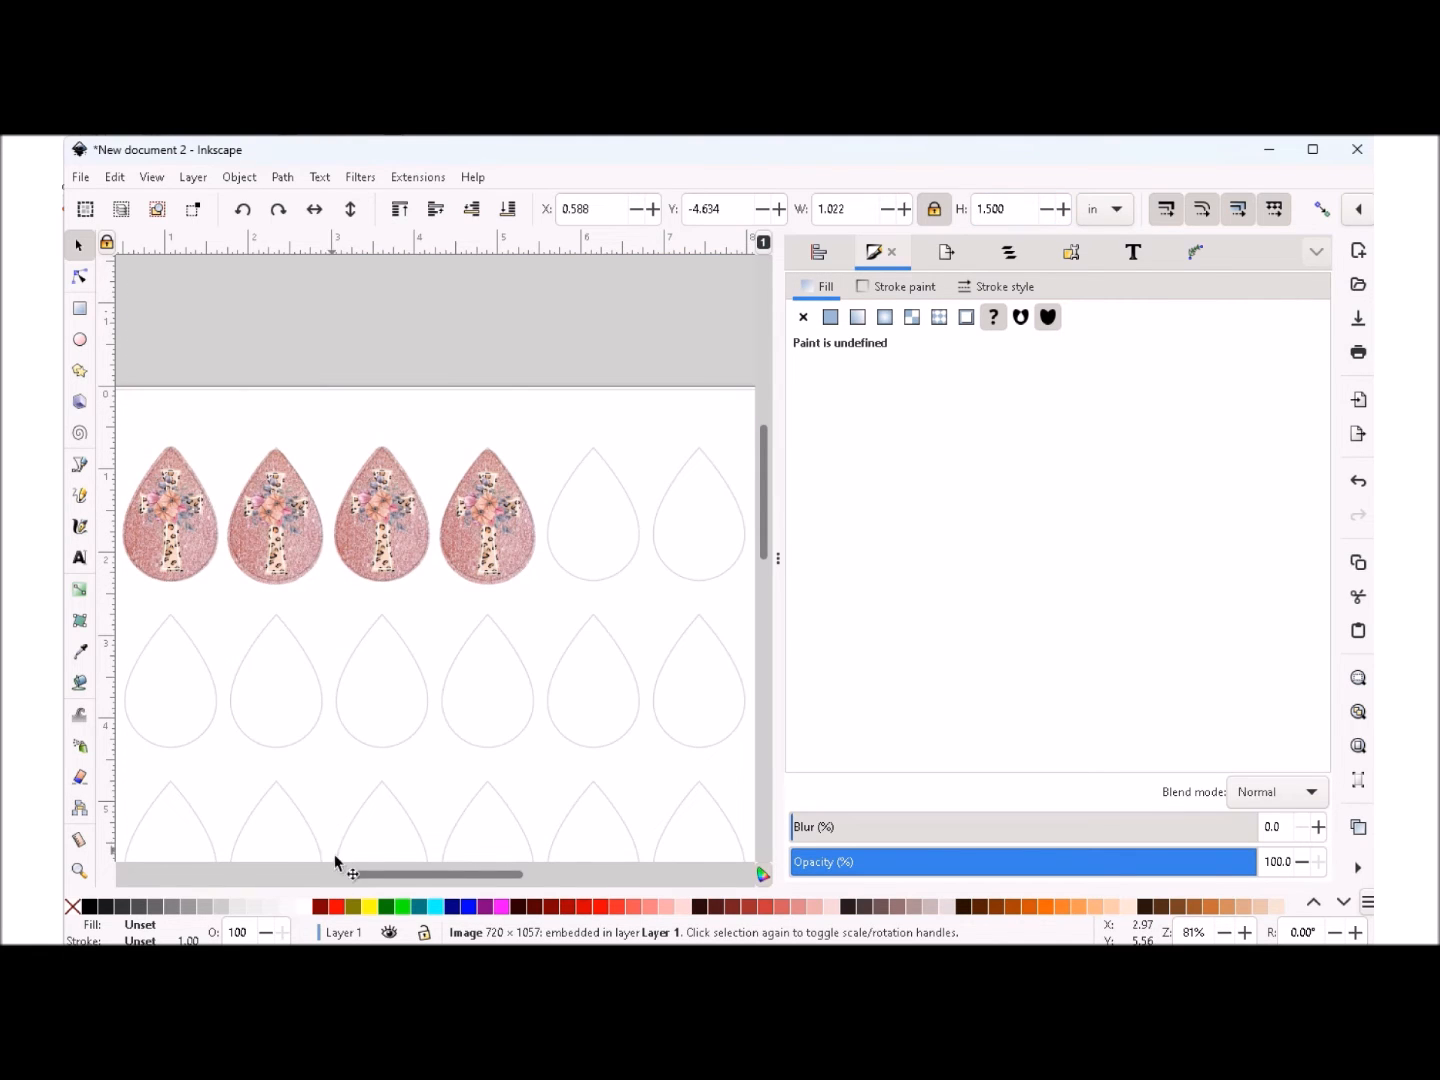
- Move the gnome image over the fifth teardrop in the top row and enlarge it to about 1.23 x 1.80 in
{"action": "left_click_drag", "start_coordinate": [406, 875], "coordinate": [295, 878]}
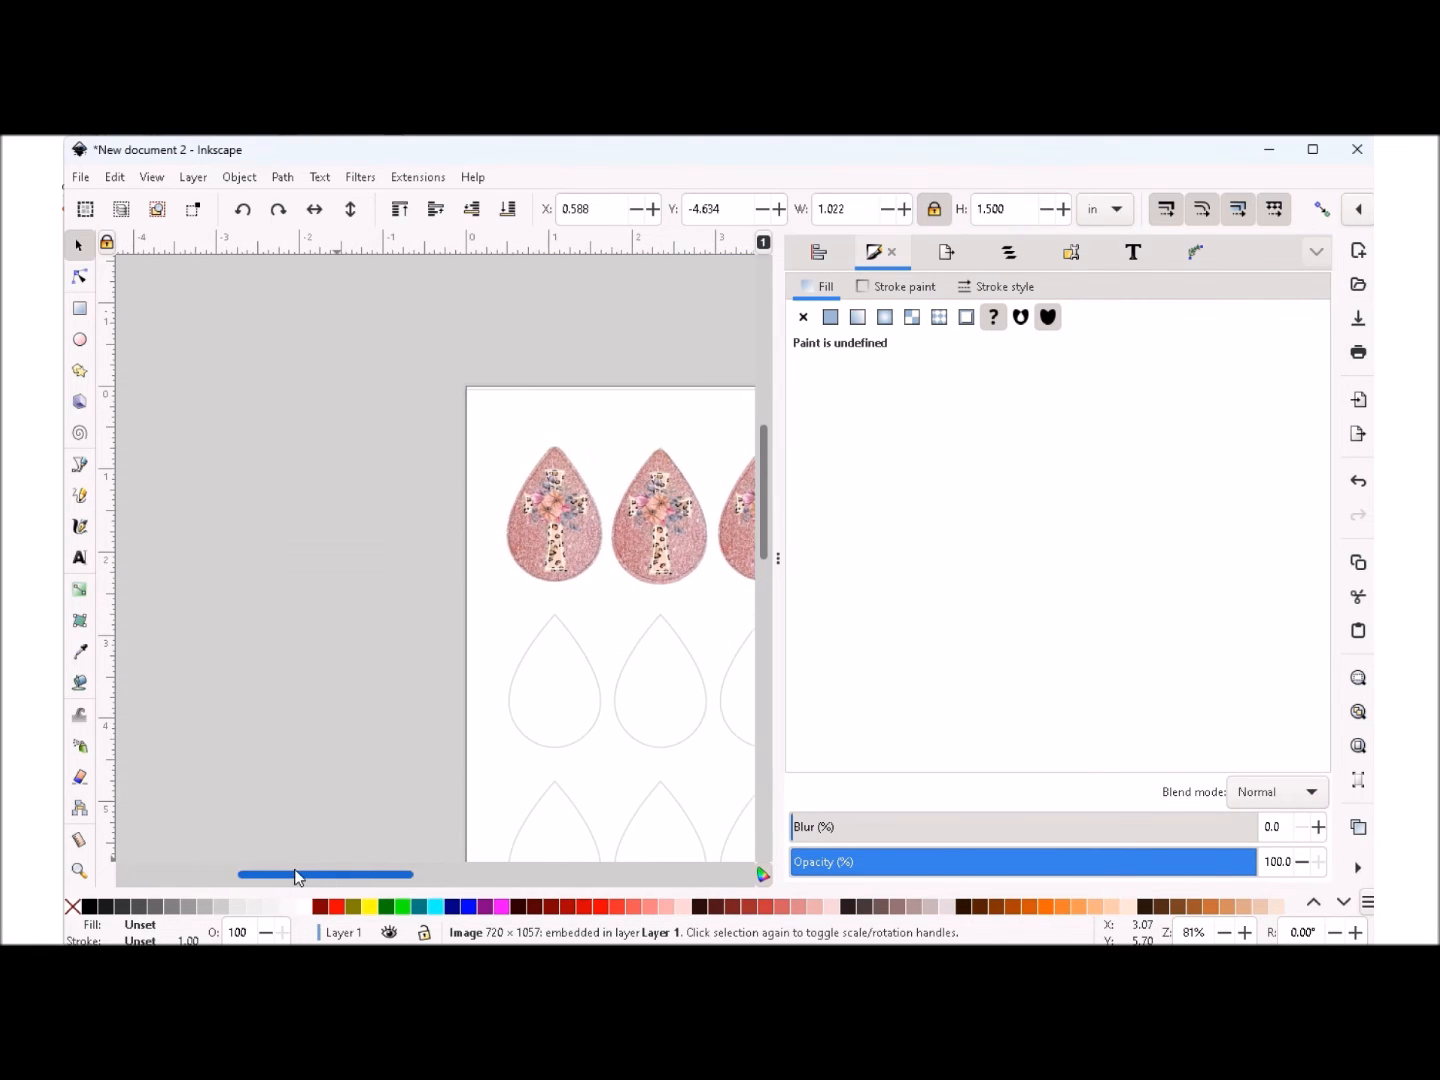
{"action": "scroll", "coordinate": [323, 672], "scroll_direction": "up", "scroll_amount": 6}
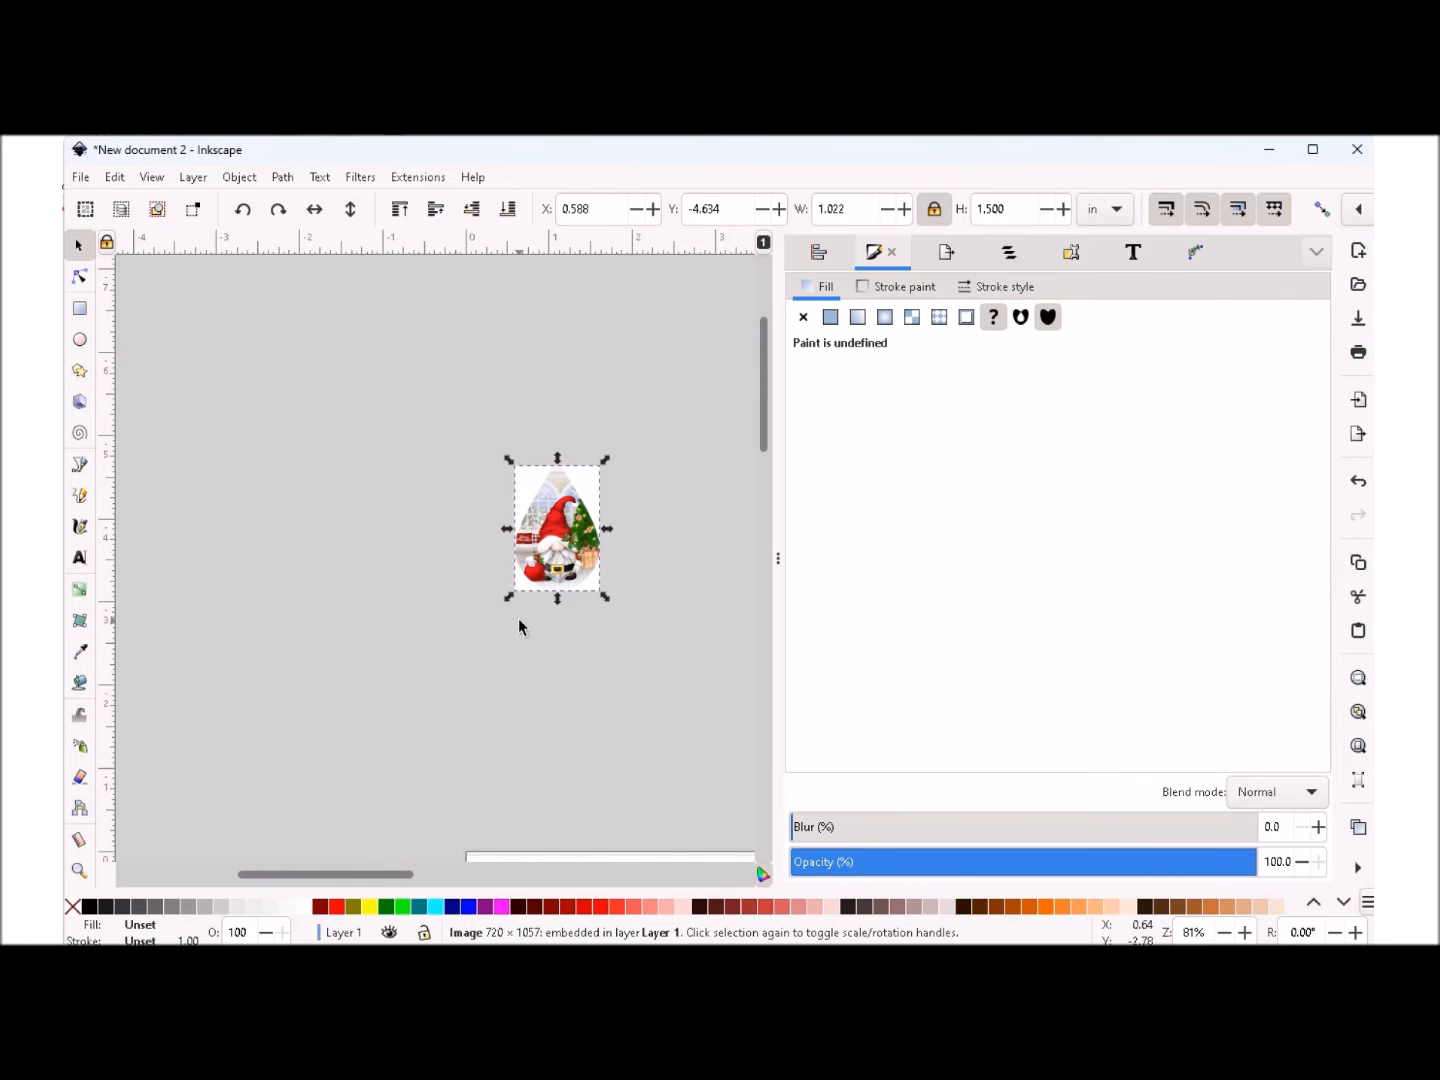
{"action": "left_click_drag", "start_coordinate": [553, 517], "coordinate": [577, 845]}
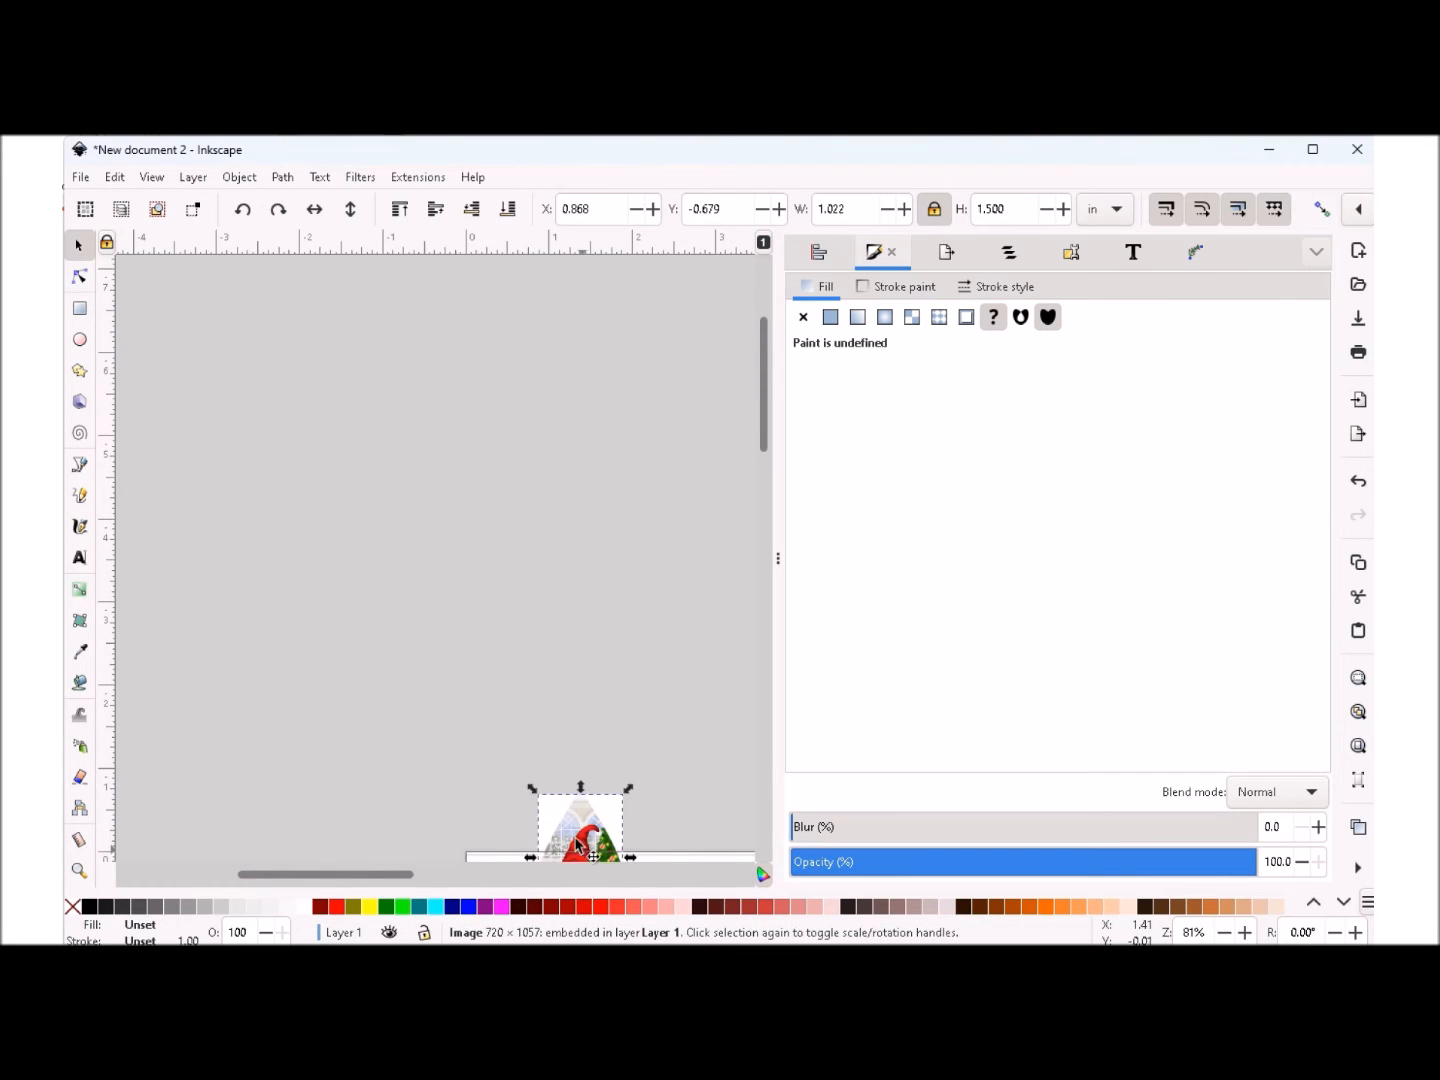
{"action": "scroll", "coordinate": [326, 727], "scroll_direction": "down", "scroll_amount": 10}
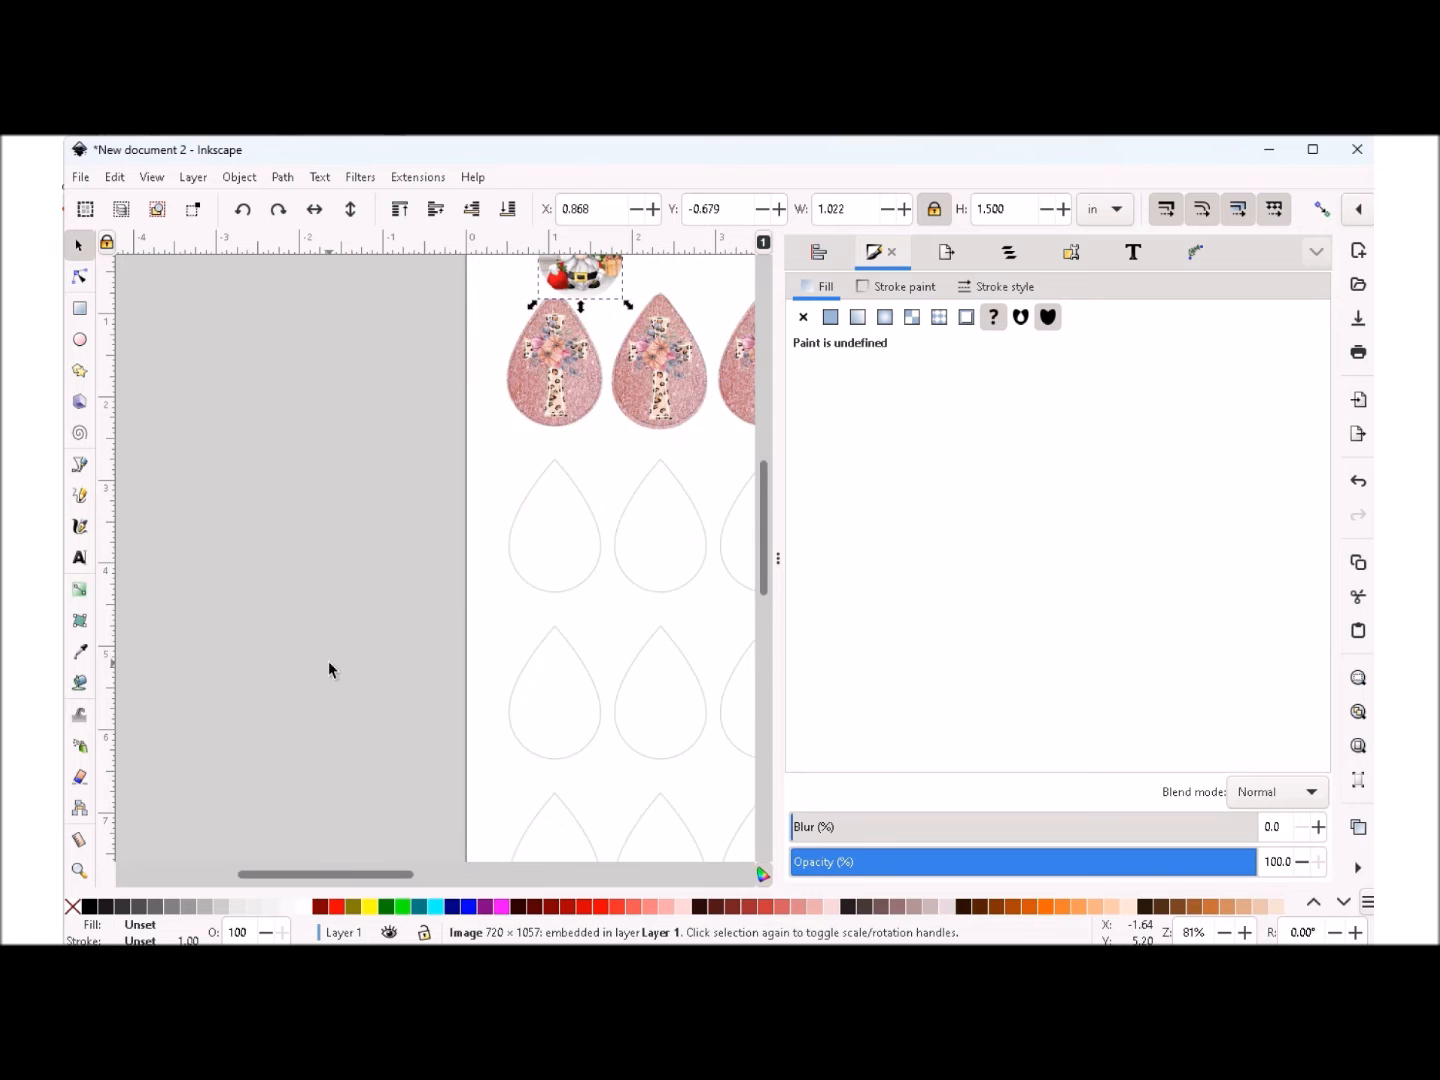
{"action": "scroll", "coordinate": [329, 662], "scroll_direction": "up", "scroll_amount": 3}
{"action": "left_click_drag", "start_coordinate": [307, 878], "coordinate": [424, 867]}
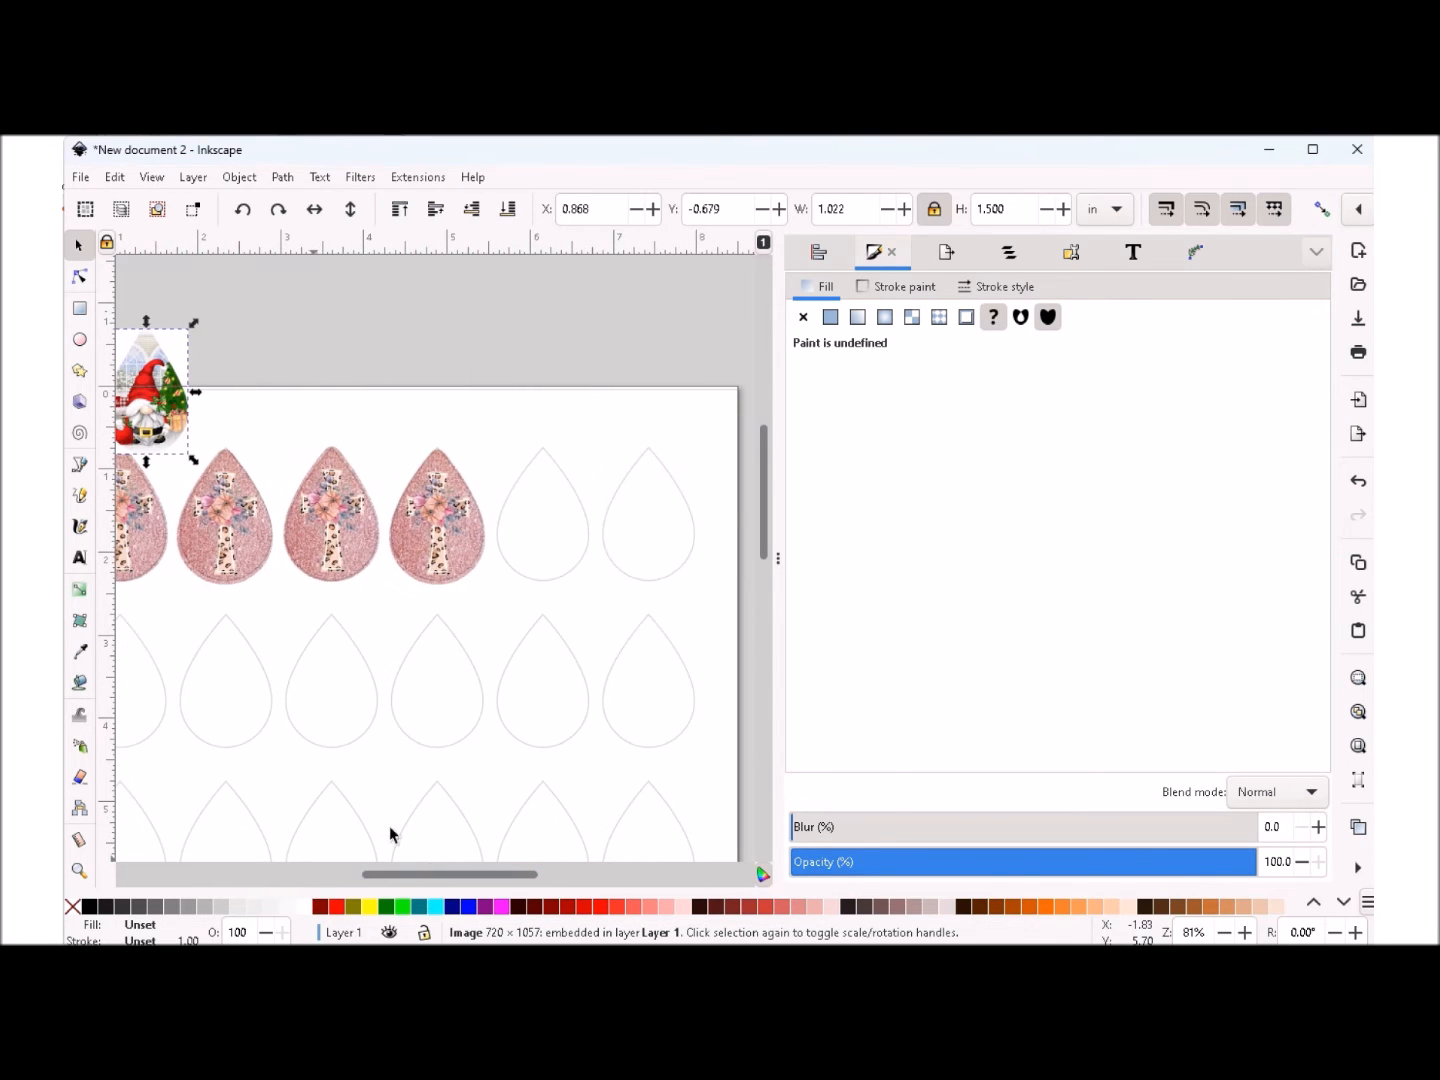
{"action": "left_click_drag", "start_coordinate": [160, 419], "coordinate": [536, 546]}
{"action": "left_click_drag", "start_coordinate": [581, 460], "coordinate": [624, 429]}
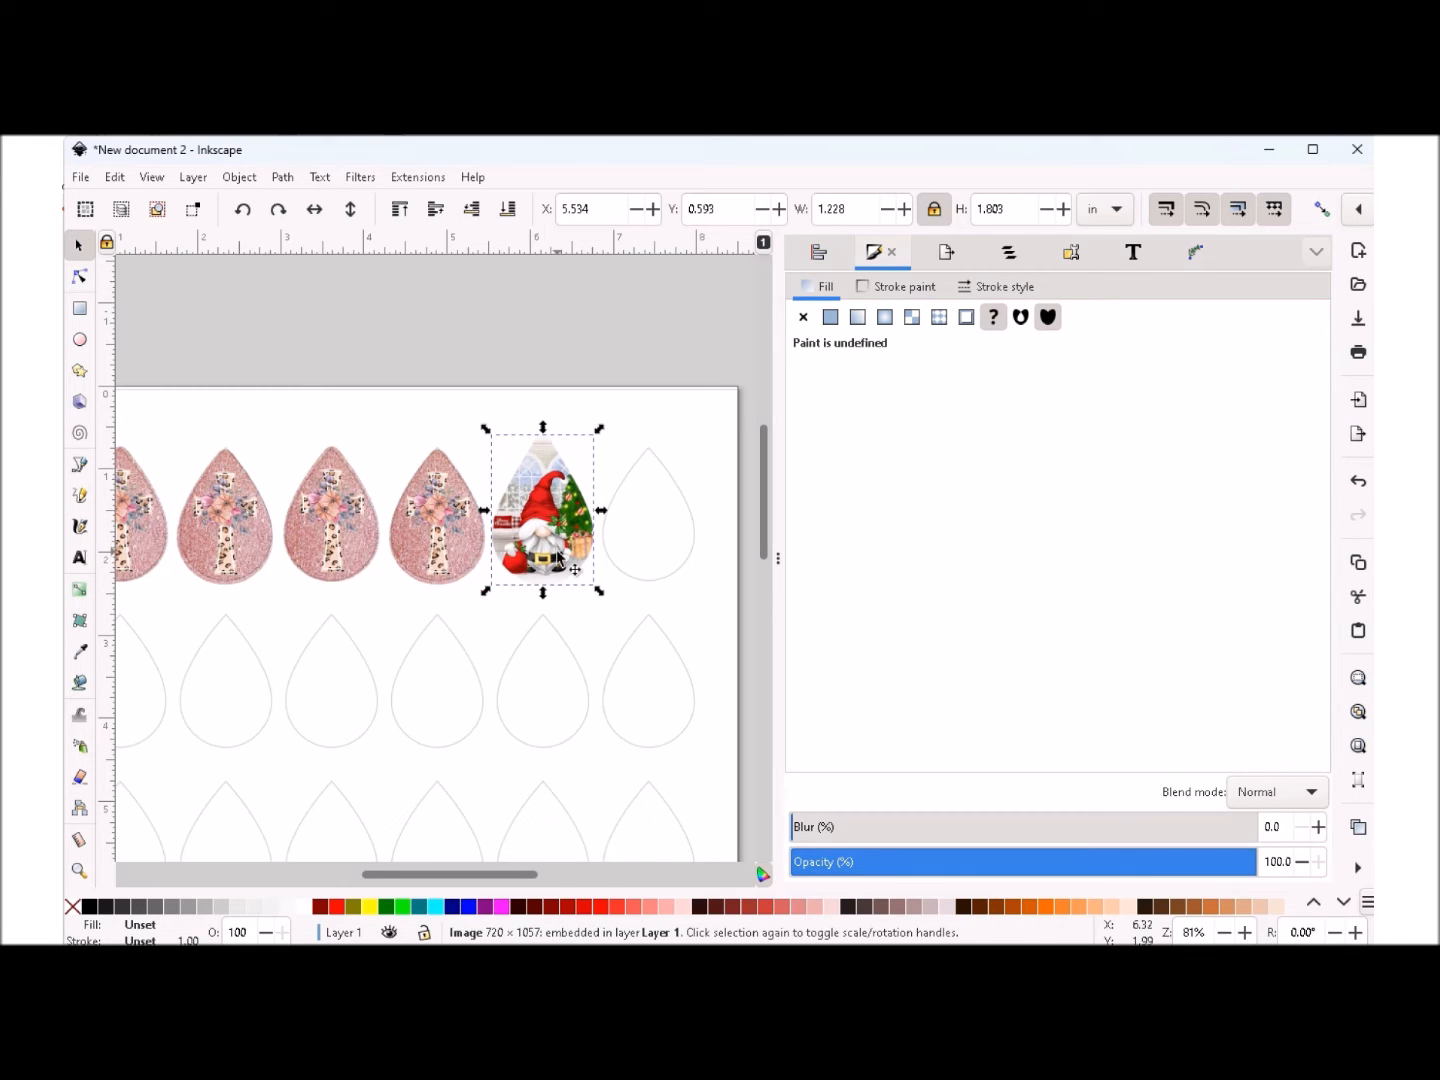
{"action": "left_click_drag", "start_coordinate": [543, 513], "coordinate": [543, 514]}
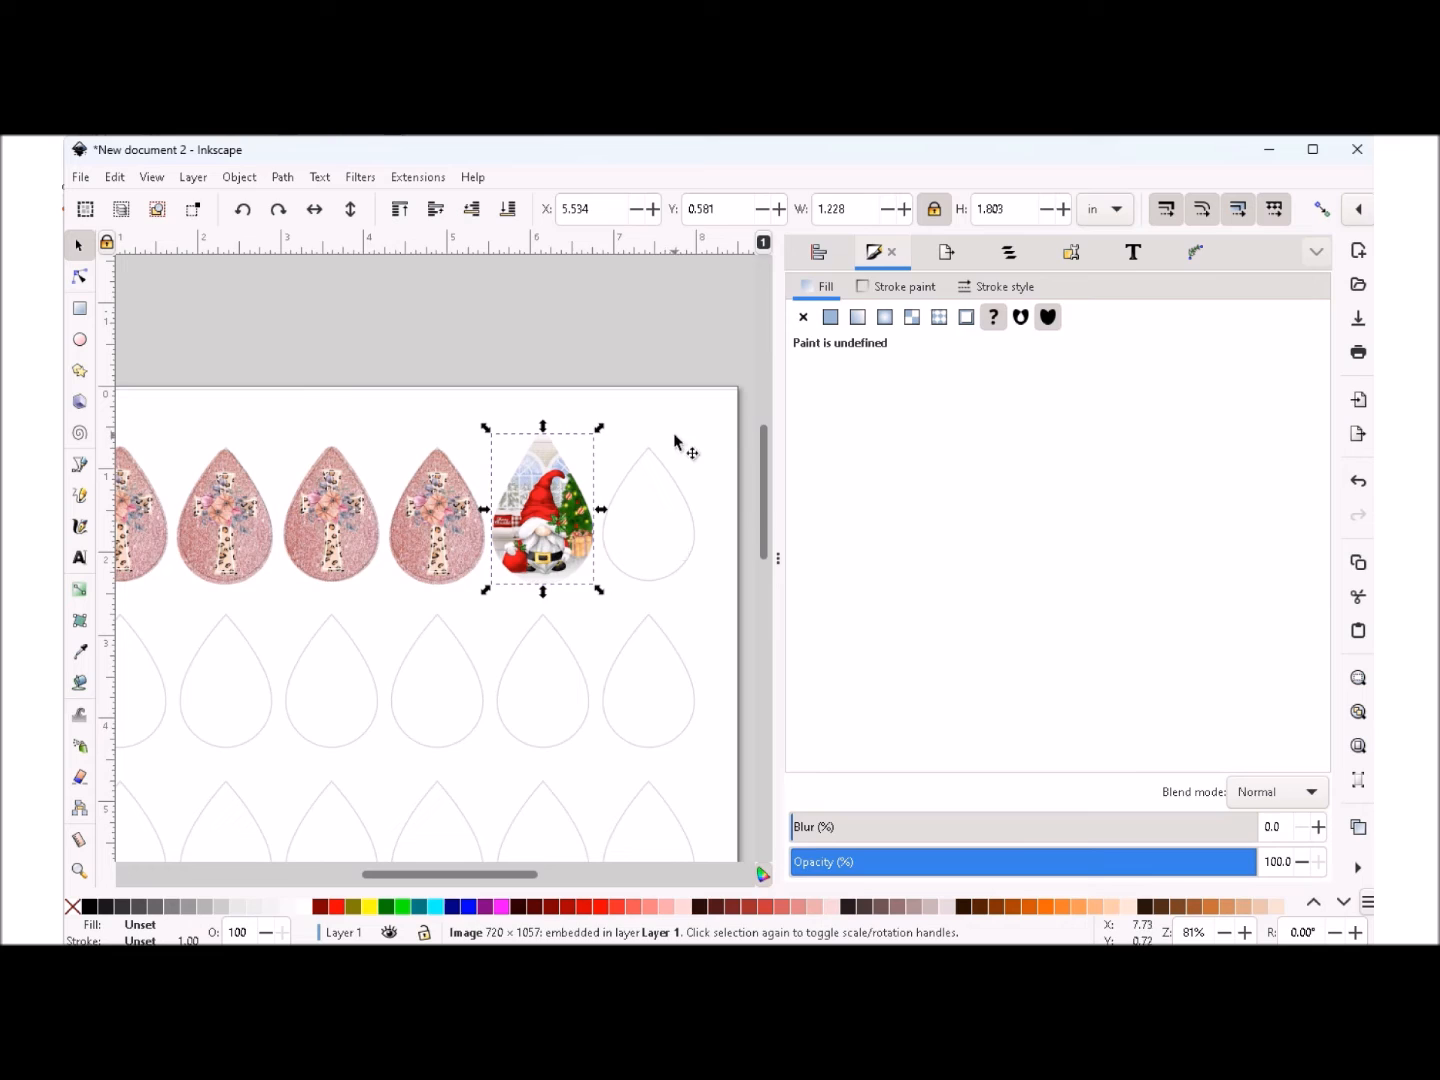
- Lower the gnome image one level in the stacking order and nudge it to about X 5.546, Y 0.604 in
{"action": "left_click", "coordinate": [473, 213]}
{"action": "left_click_drag", "start_coordinate": [546, 517], "coordinate": [548, 520]}
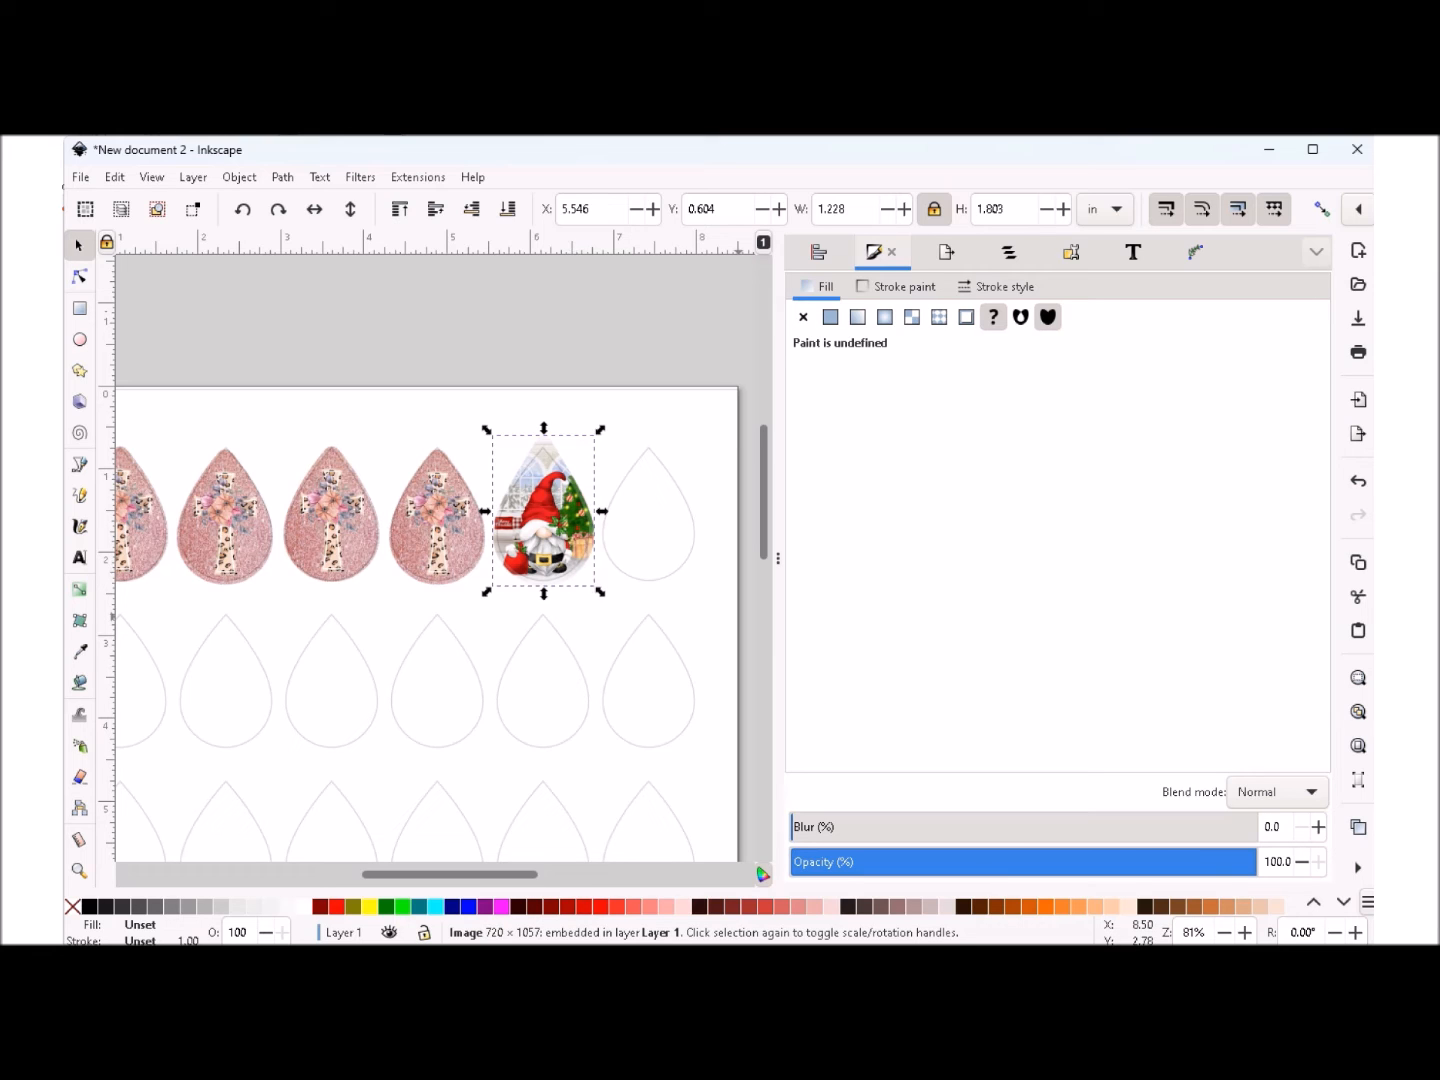
- Shorten the gnome image from its upper edge to a height of about 1.74 in to fit the teardrop outline
{"action": "left_click", "coordinate": [1224, 931]}
{"action": "left_click", "coordinate": [1225, 932]}
{"action": "left_click", "coordinate": [1224, 932]}
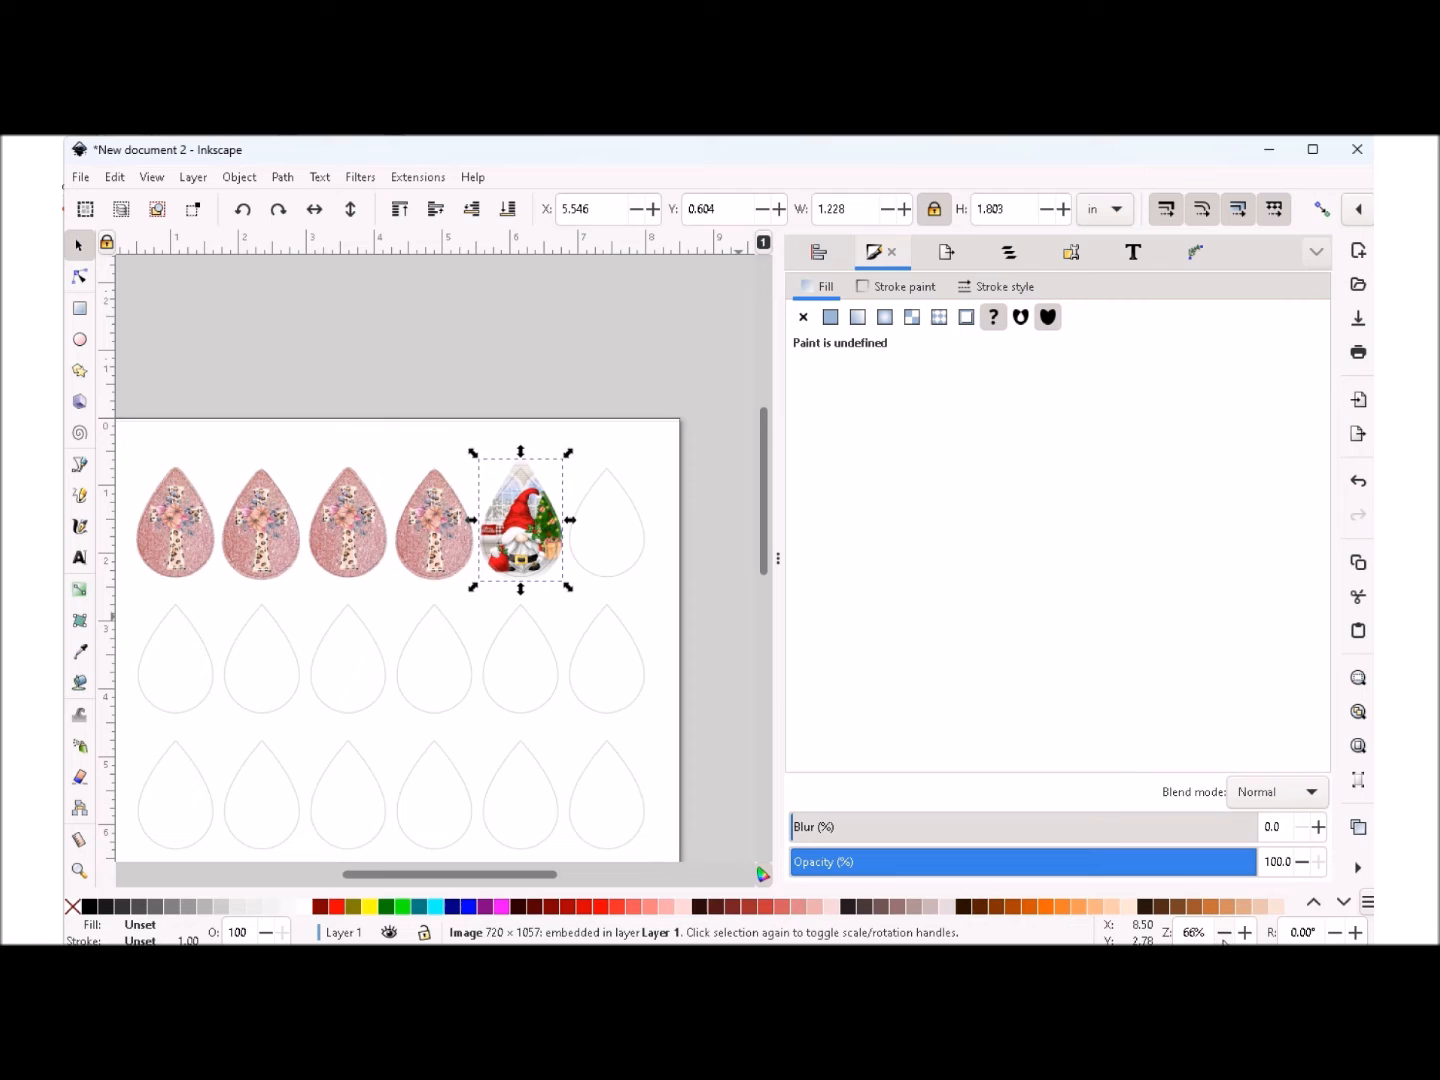
{"action": "left_click", "coordinate": [1245, 931]}
{"action": "left_click", "coordinate": [1245, 932]}
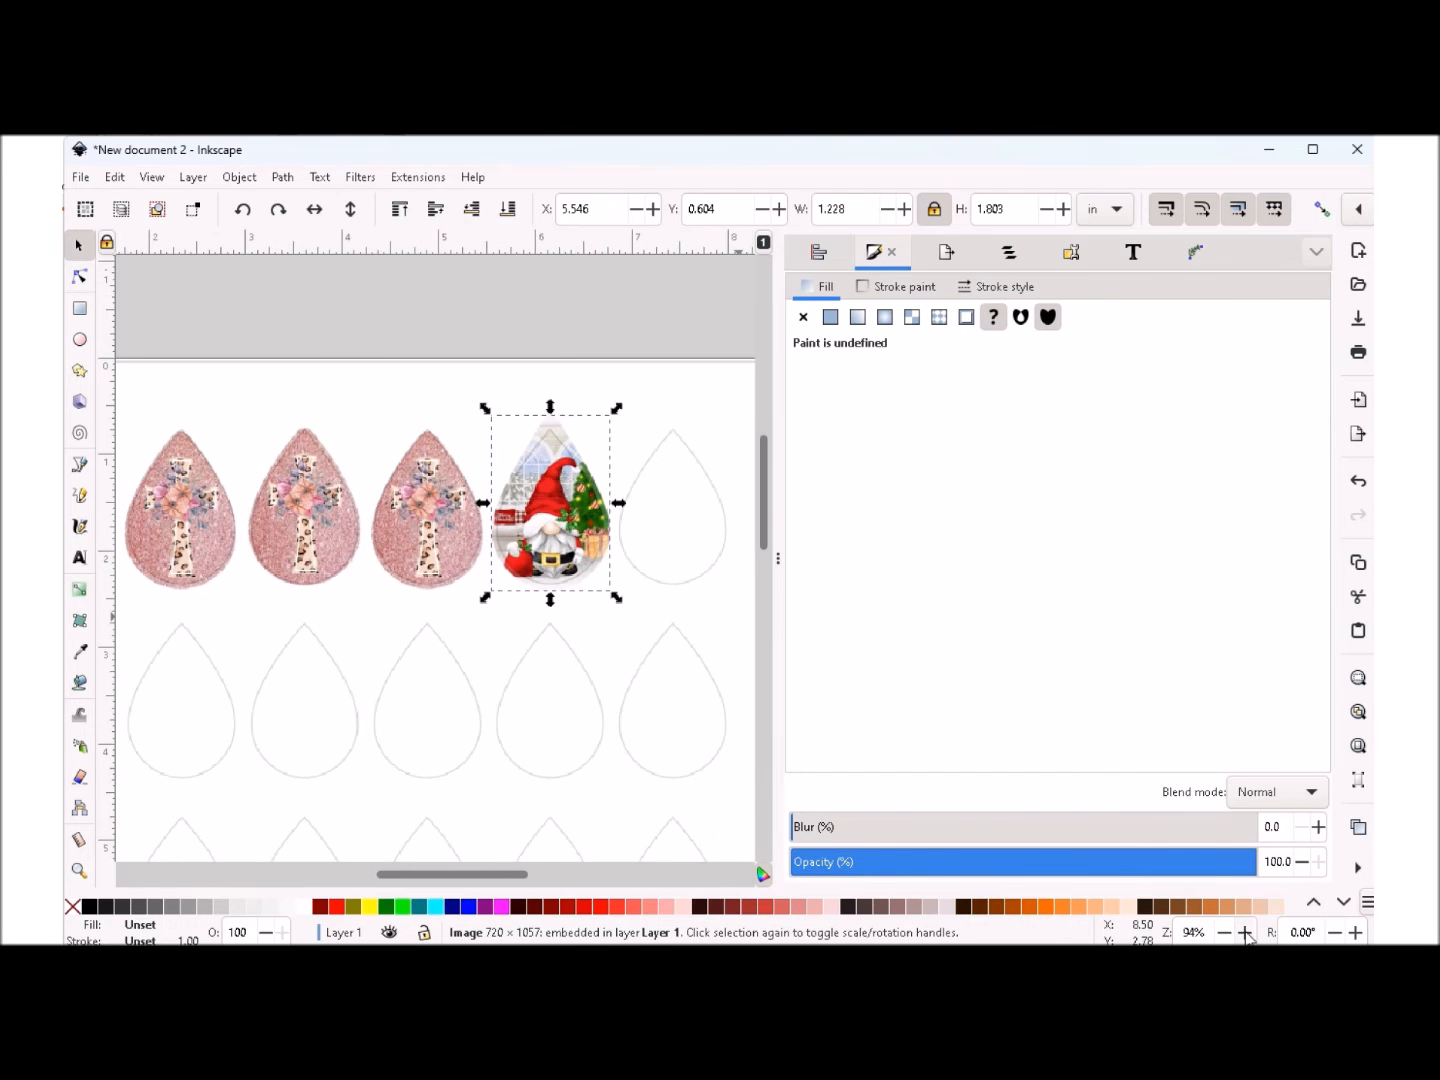
{"action": "left_click", "coordinate": [1245, 931]}
{"action": "left_click", "coordinate": [1246, 931]}
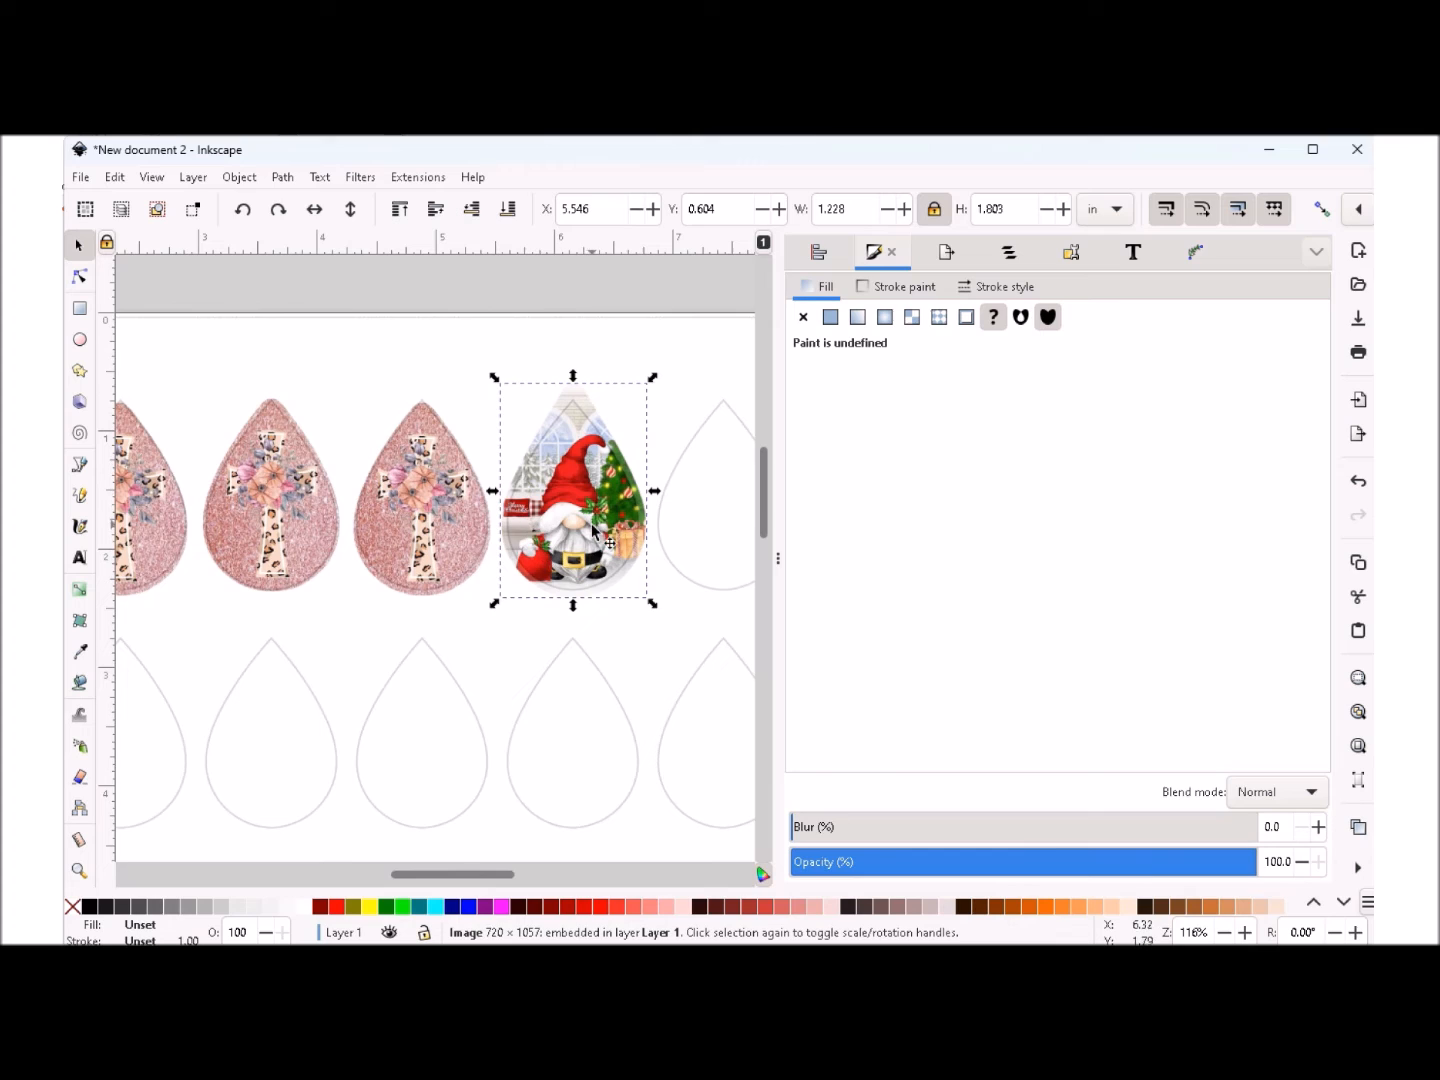
{"action": "left_click_drag", "start_coordinate": [572, 380], "coordinate": [572, 388]}
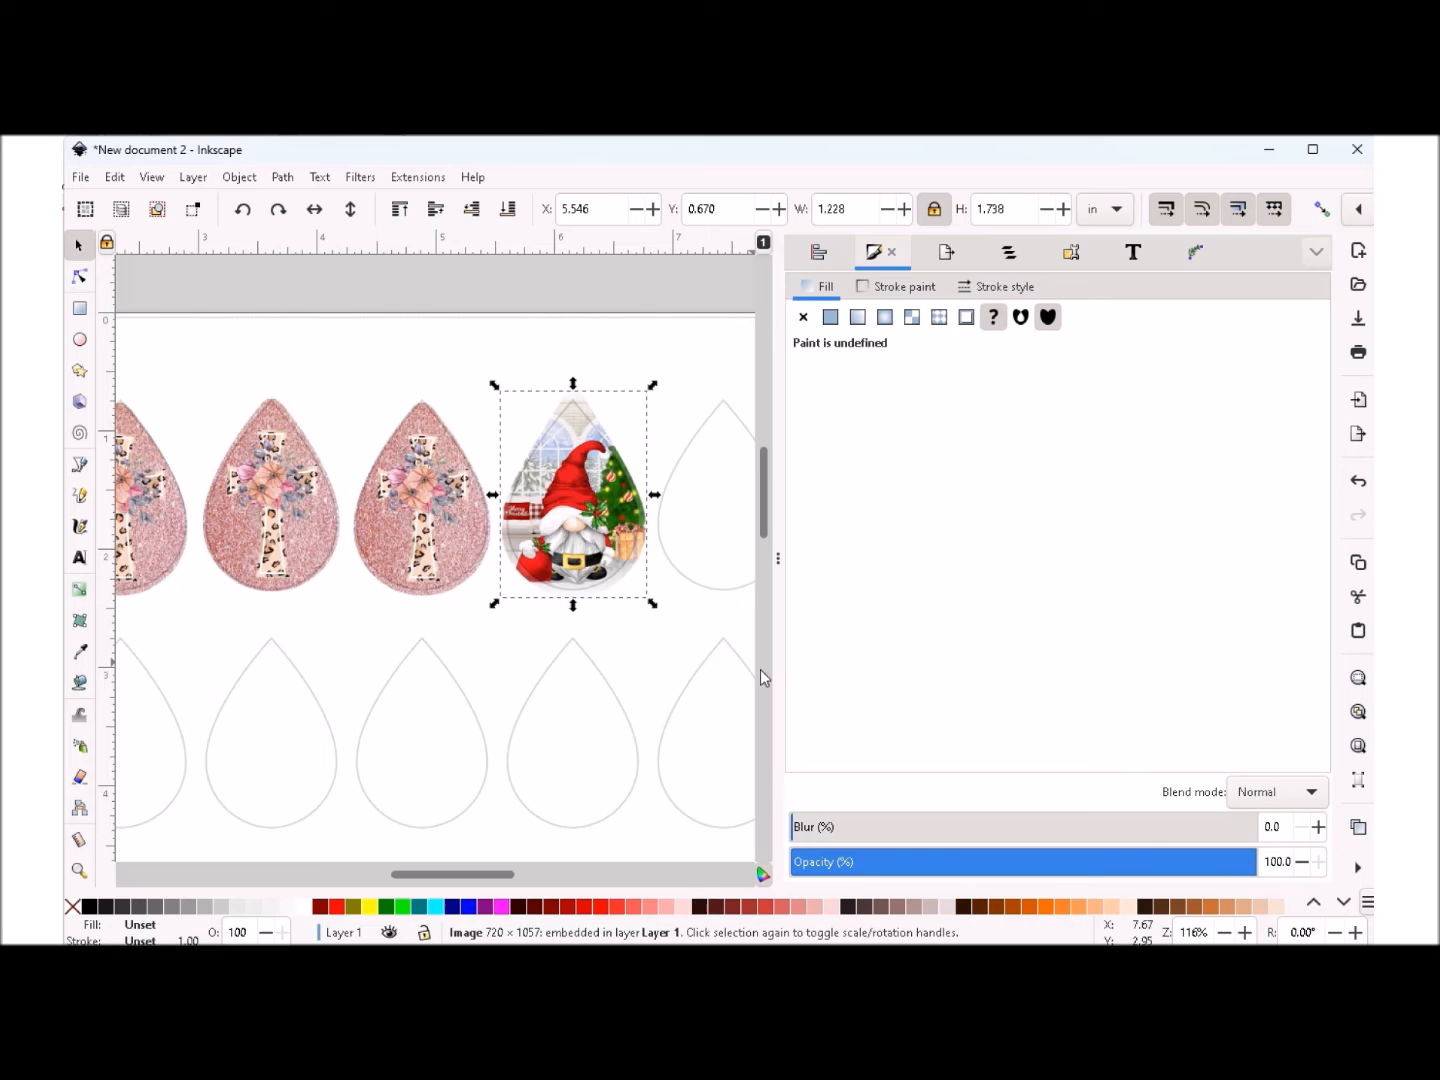
- Nudge the gnome image to X 5.525 in and make three duplicates of it in place
{"action": "key", "text": "Left"}
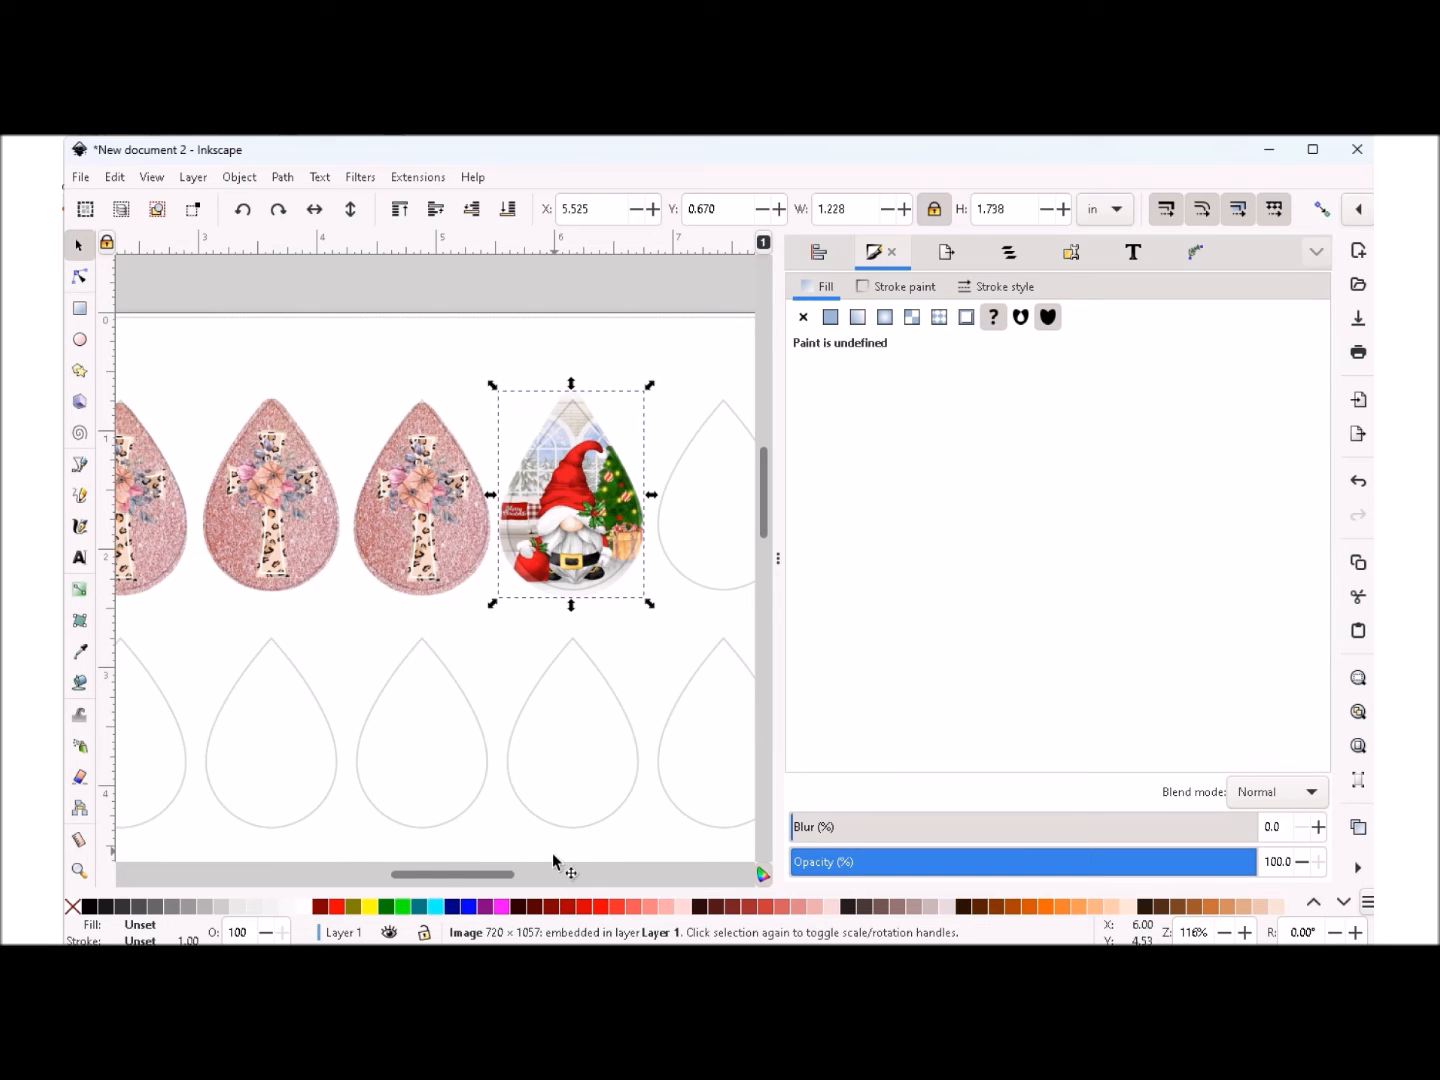
{"action": "left_click", "coordinate": [1224, 931]}
{"action": "left_click", "coordinate": [1224, 931]}
{"action": "left_click", "coordinate": [1224, 932]}
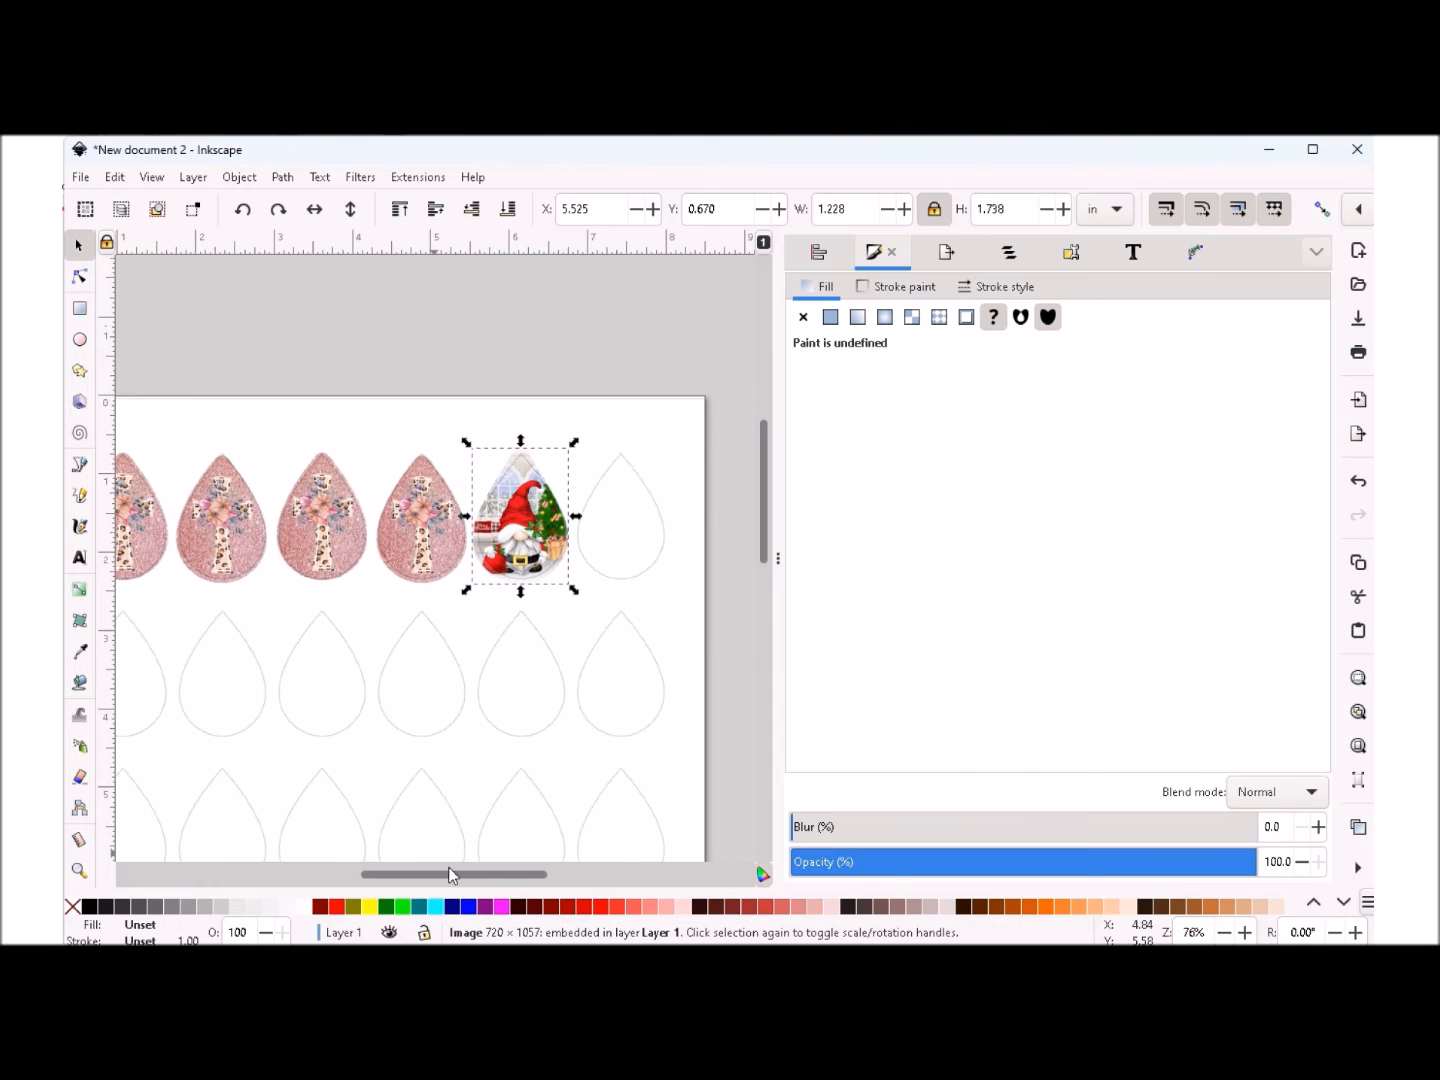
{"action": "mouse_move", "coordinate": [456, 878]}
{"action": "left_mouse_down"}
{"action": "mouse_move", "coordinate": [482, 877]}
{"action": "mouse_move", "coordinate": [463, 876]}
{"action": "left_mouse_up"}
{"action": "right_click", "coordinate": [478, 511]}
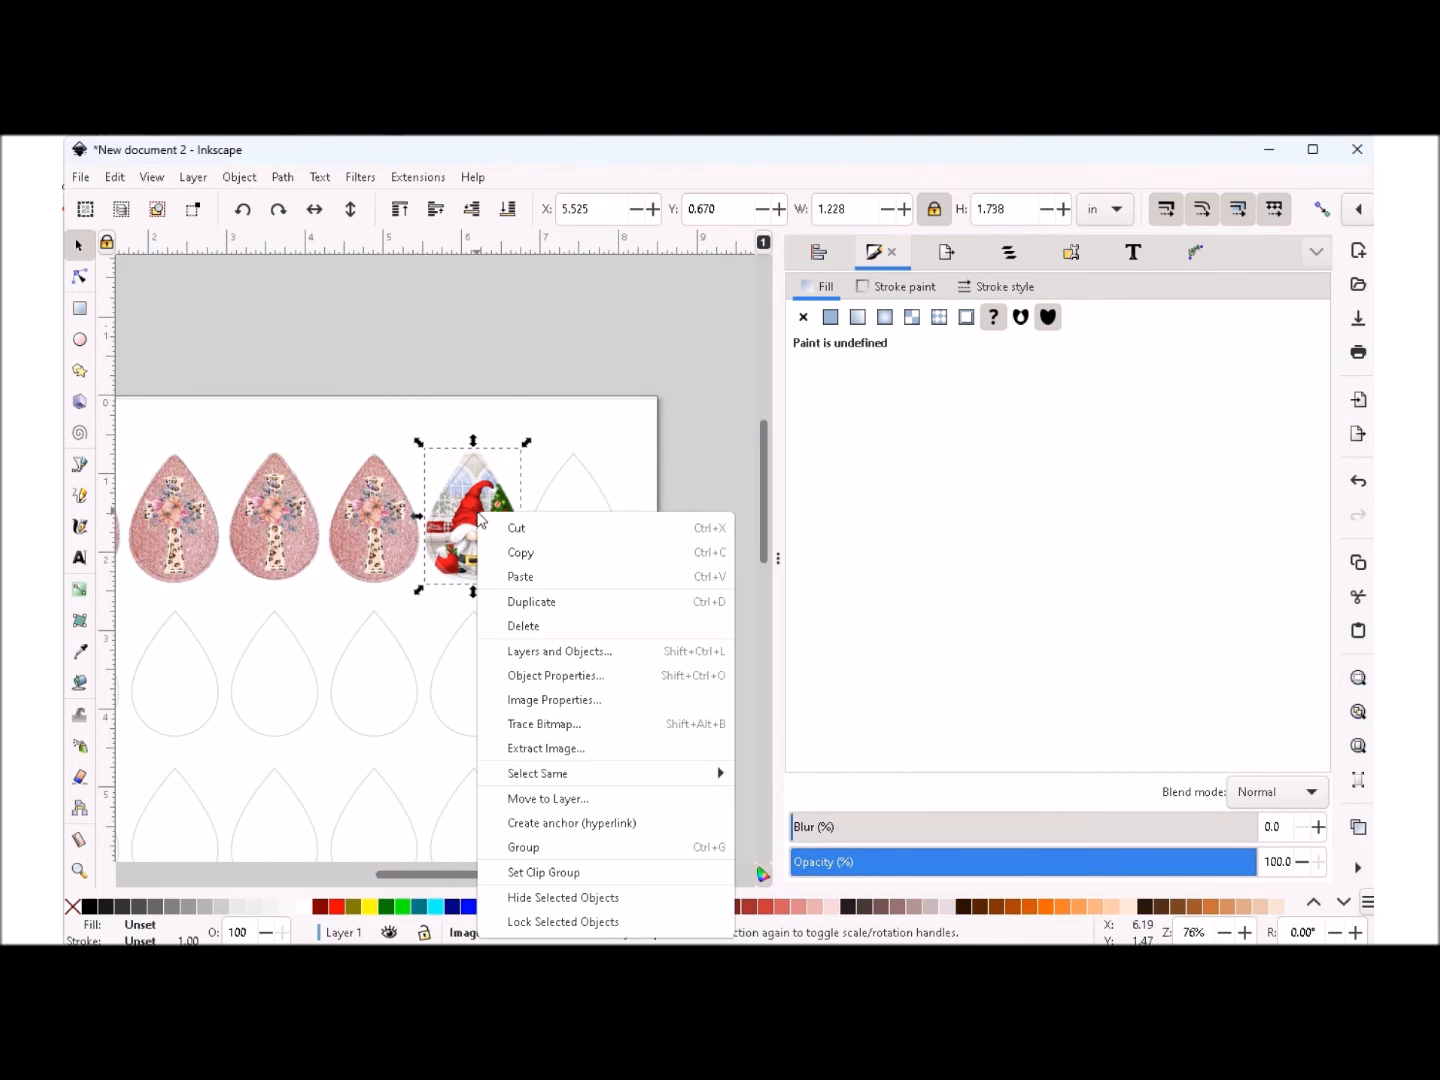
{"action": "left_click", "coordinate": [540, 600]}
{"action": "right_click", "coordinate": [473, 529]}
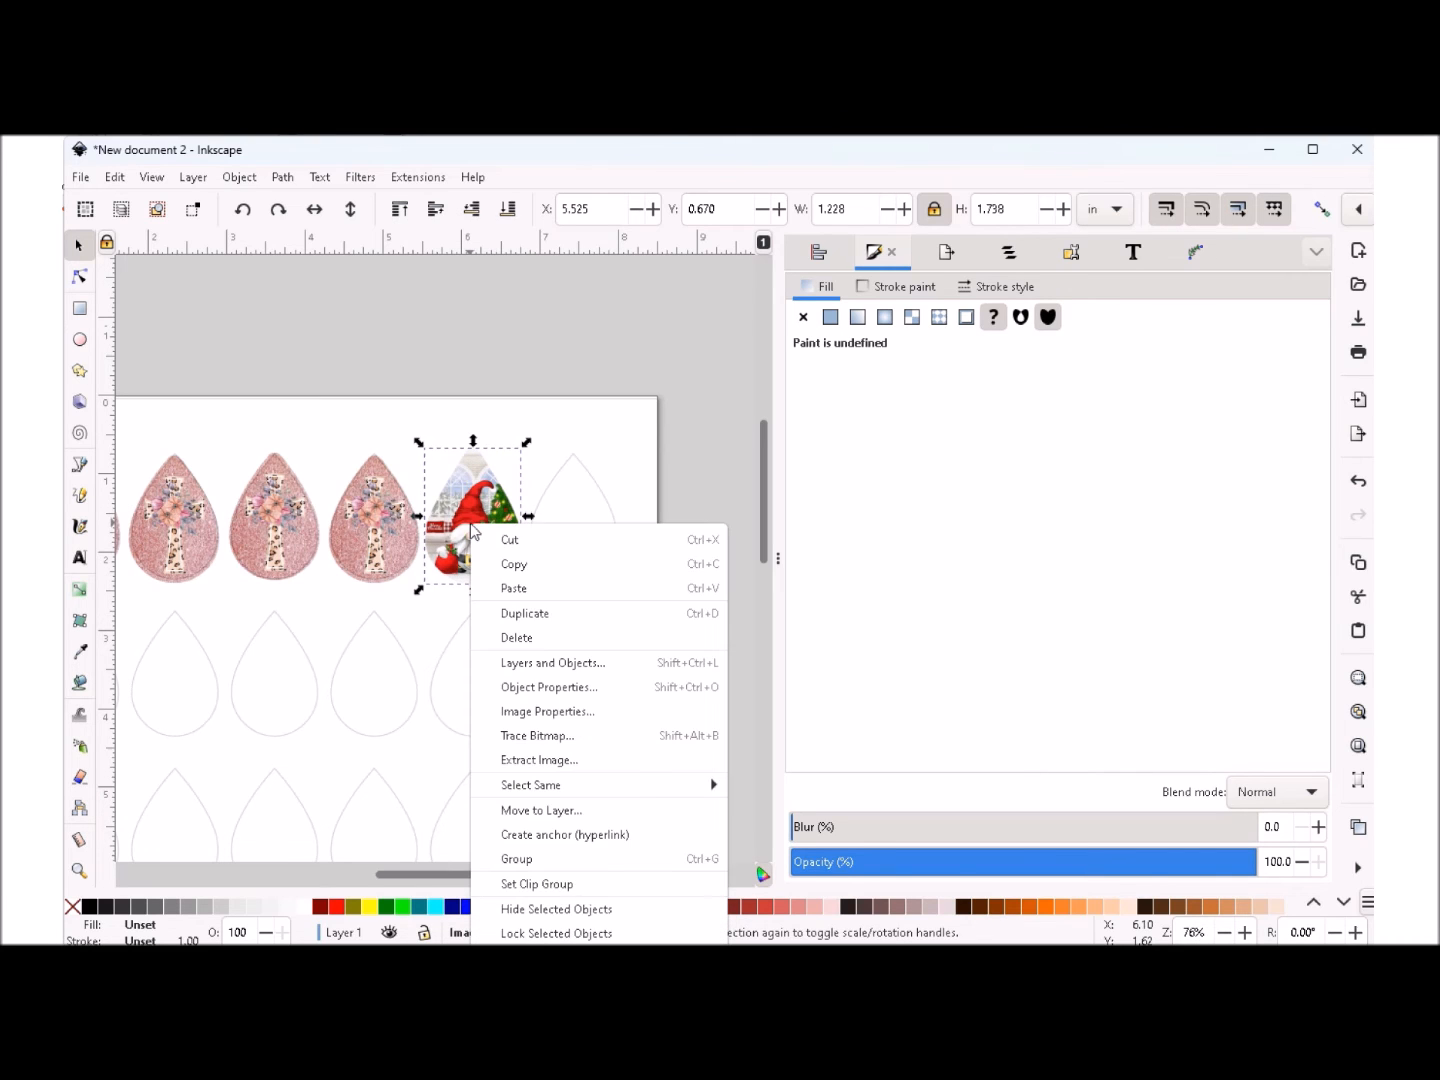
{"action": "left_click", "coordinate": [519, 613]}
{"action": "right_click", "coordinate": [463, 525]}
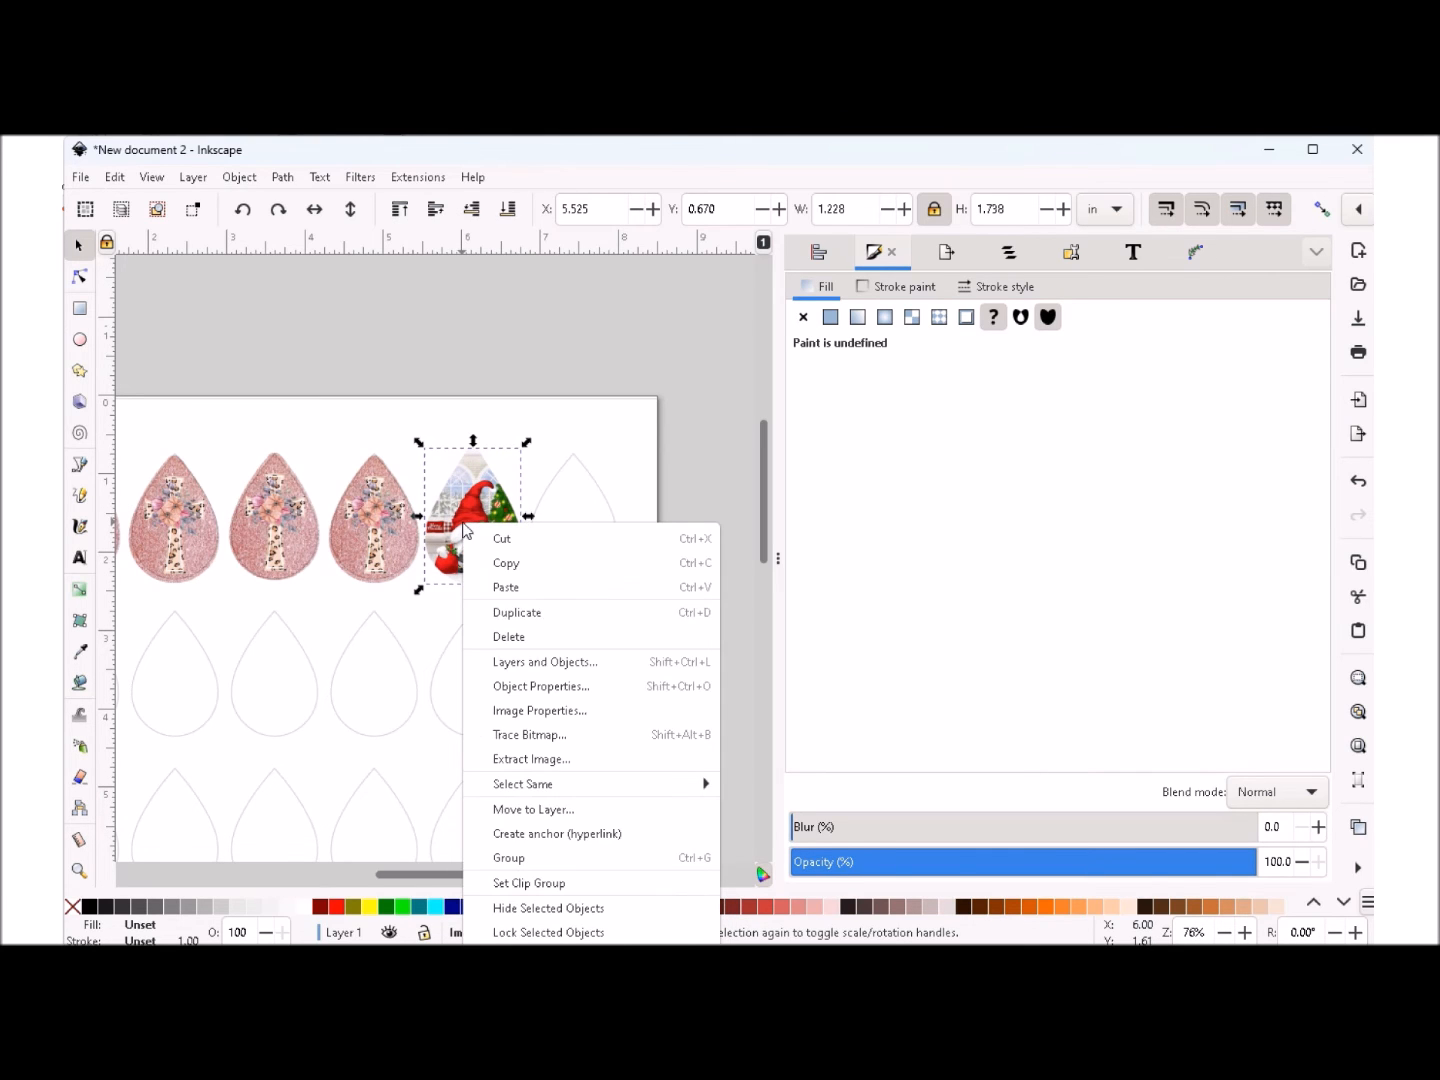
{"action": "left_click", "coordinate": [509, 613]}
- Place the gnome copies over the last teardrop of the top row and the last two teardrops of the second row
{"action": "left_click_drag", "start_coordinate": [486, 516], "coordinate": [588, 521]}
{"action": "left_click_drag", "start_coordinate": [490, 530], "coordinate": [475, 705]}
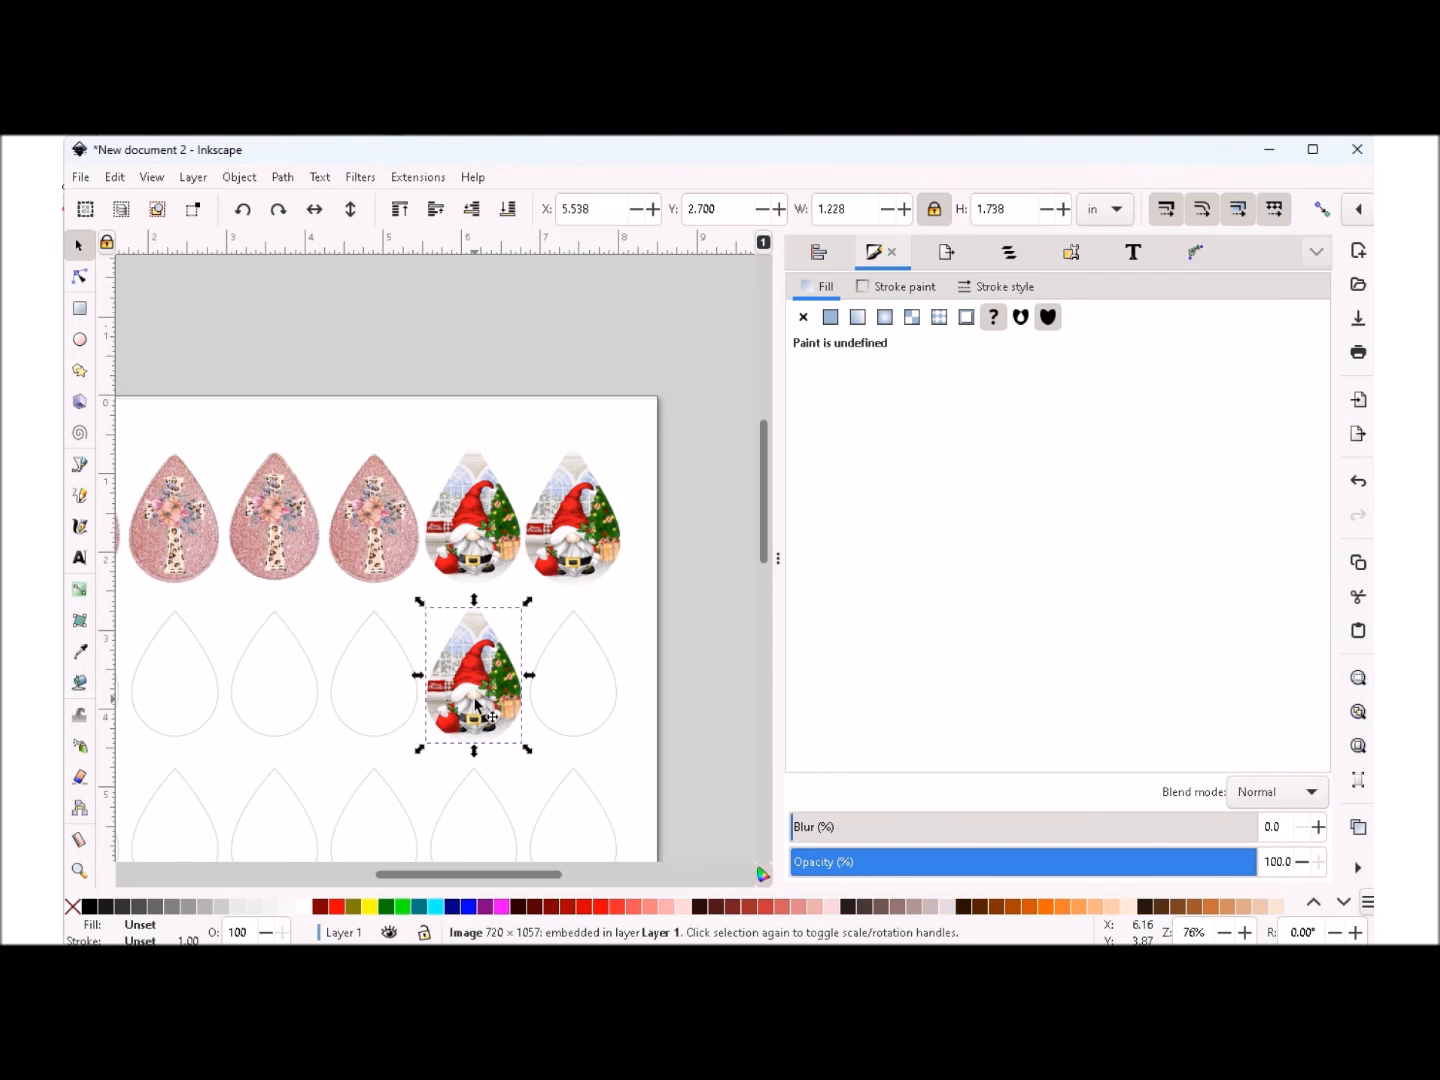
{"action": "left_click_drag", "start_coordinate": [470, 526], "coordinate": [571, 696]}
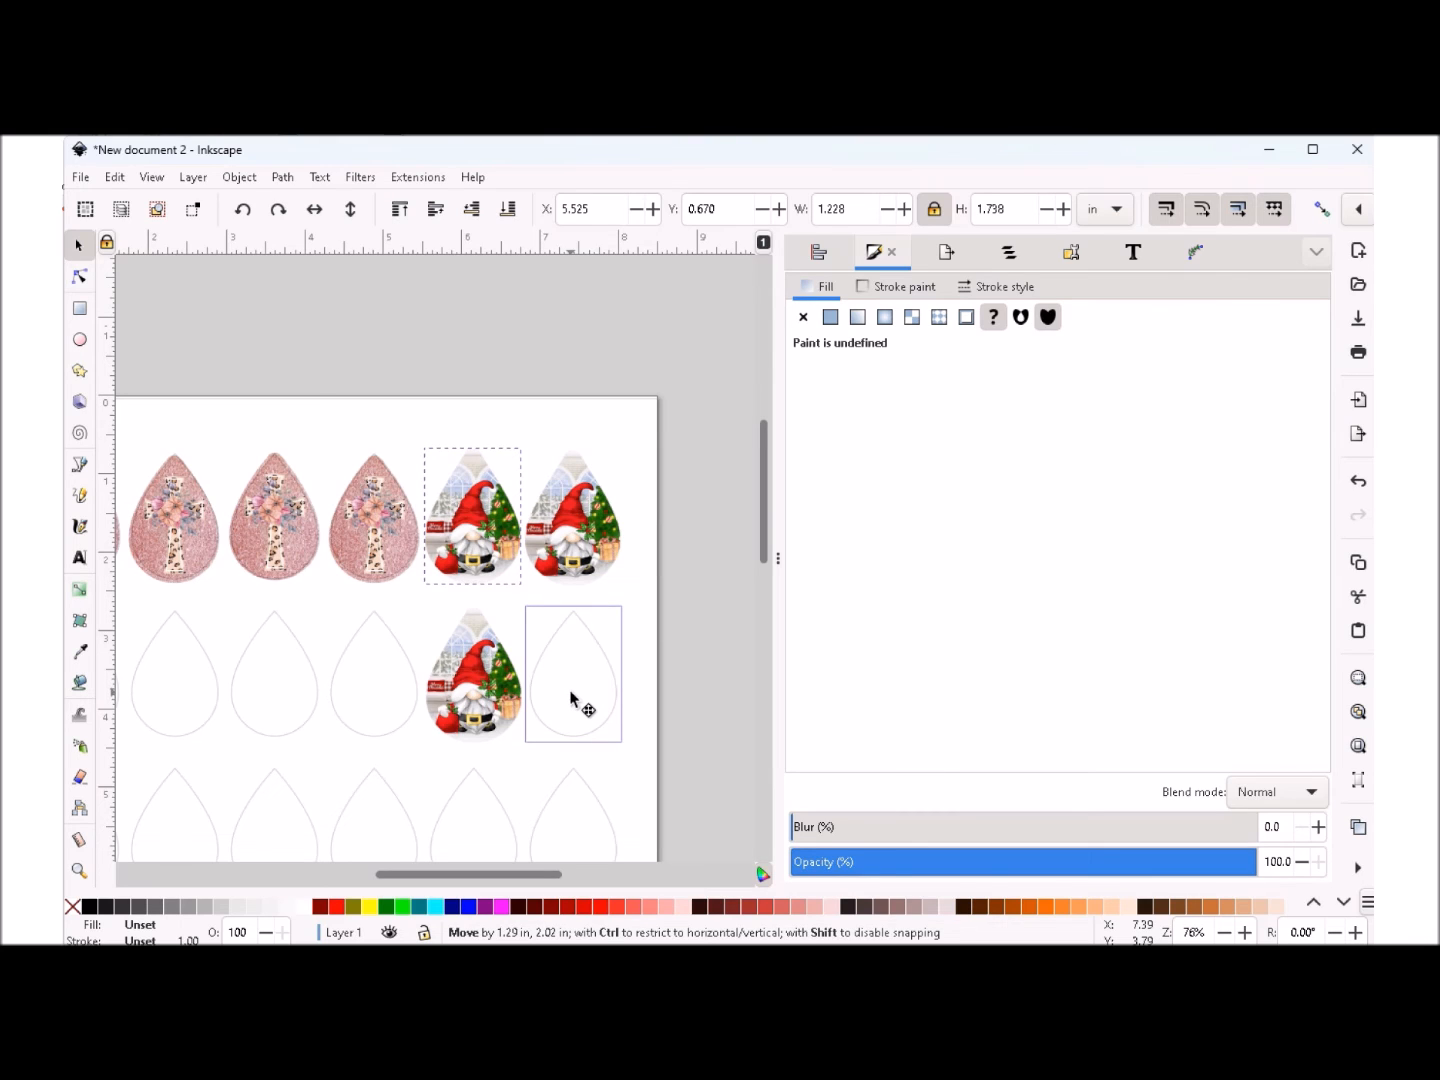
{"action": "left_click_drag", "start_coordinate": [572, 696], "coordinate": [572, 695]}
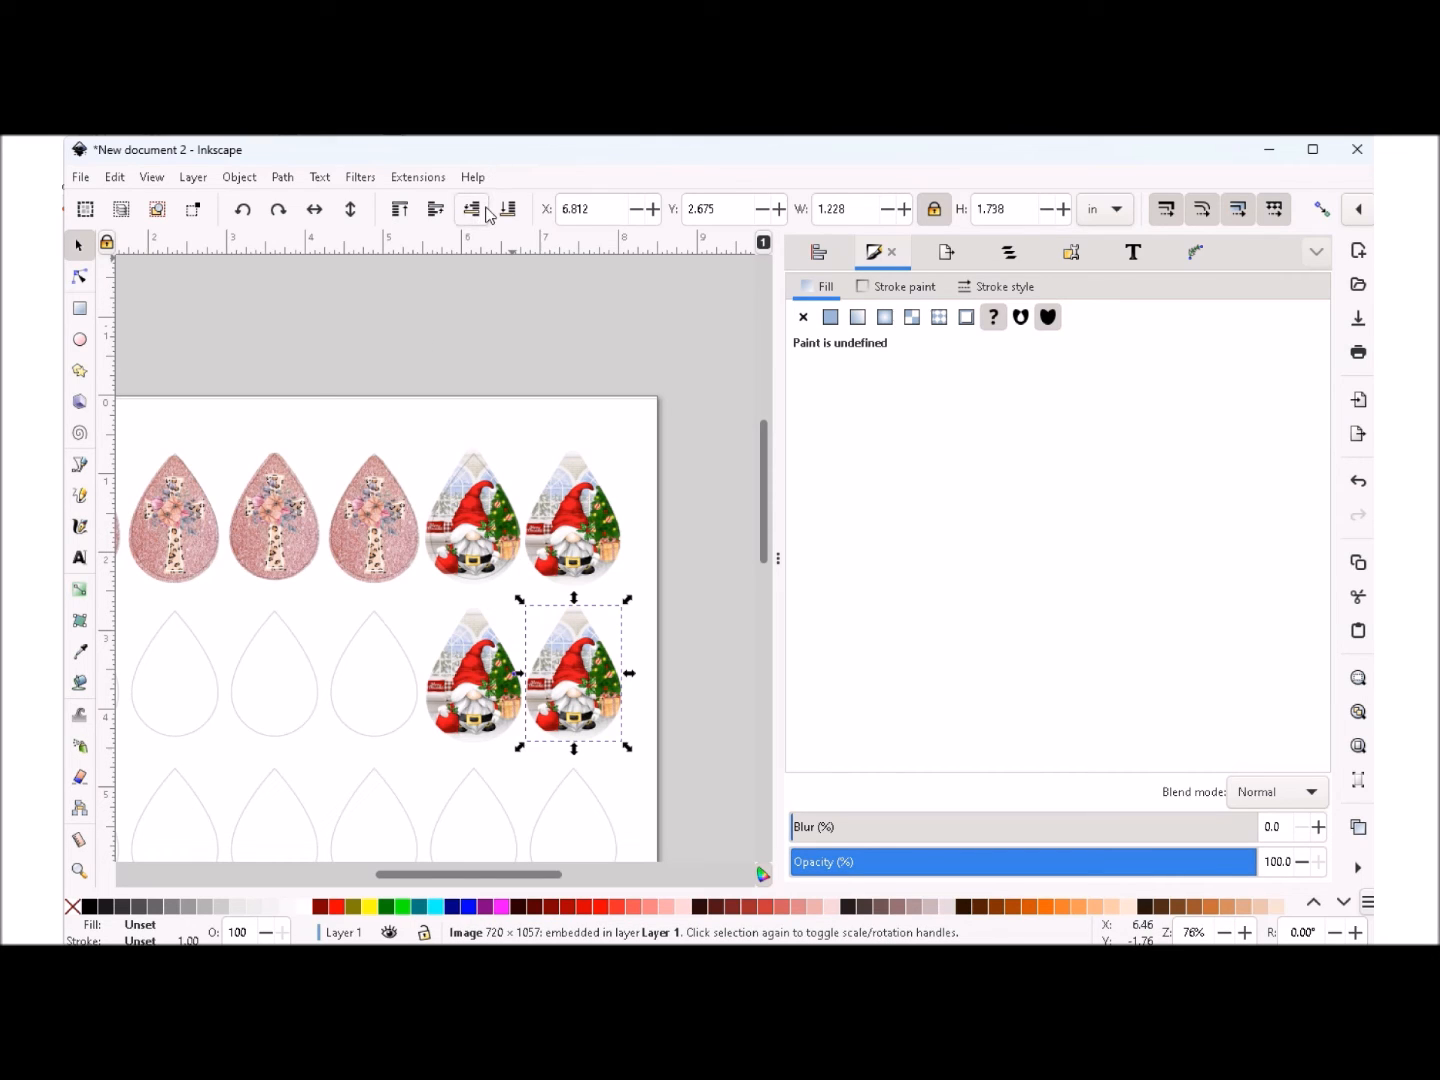
- Lower the gnome copy over the last top-row teardrop one level in the stacking order
{"action": "left_click", "coordinate": [480, 670]}
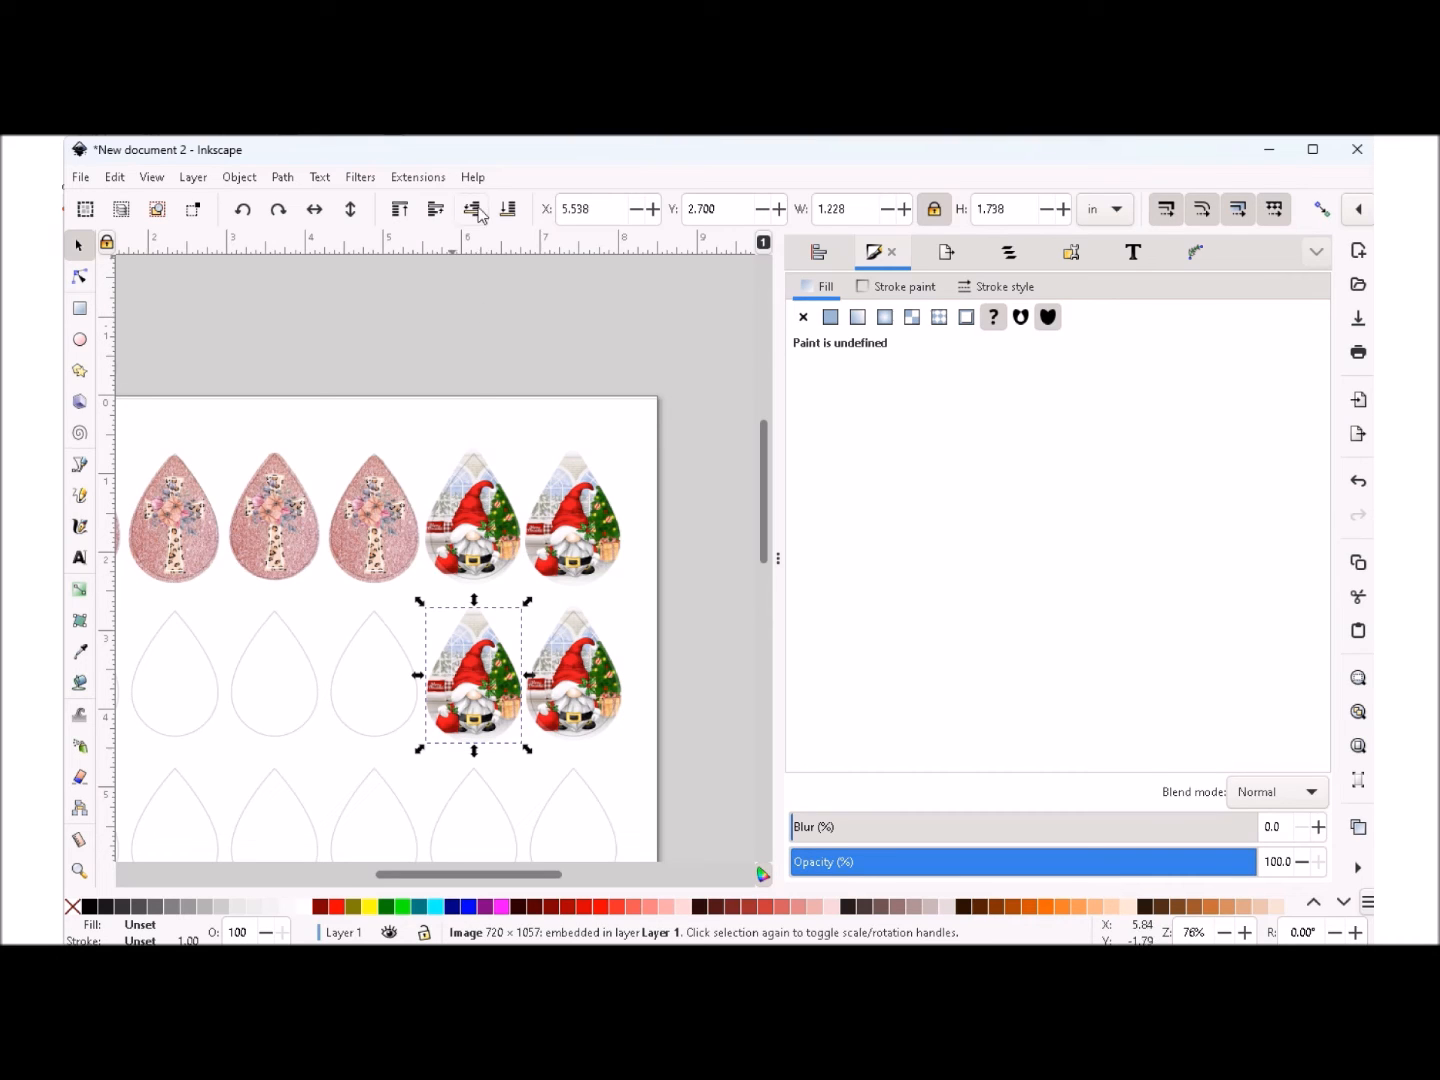
{"action": "left_click", "coordinate": [571, 520]}
{"action": "left_click", "coordinate": [472, 209]}
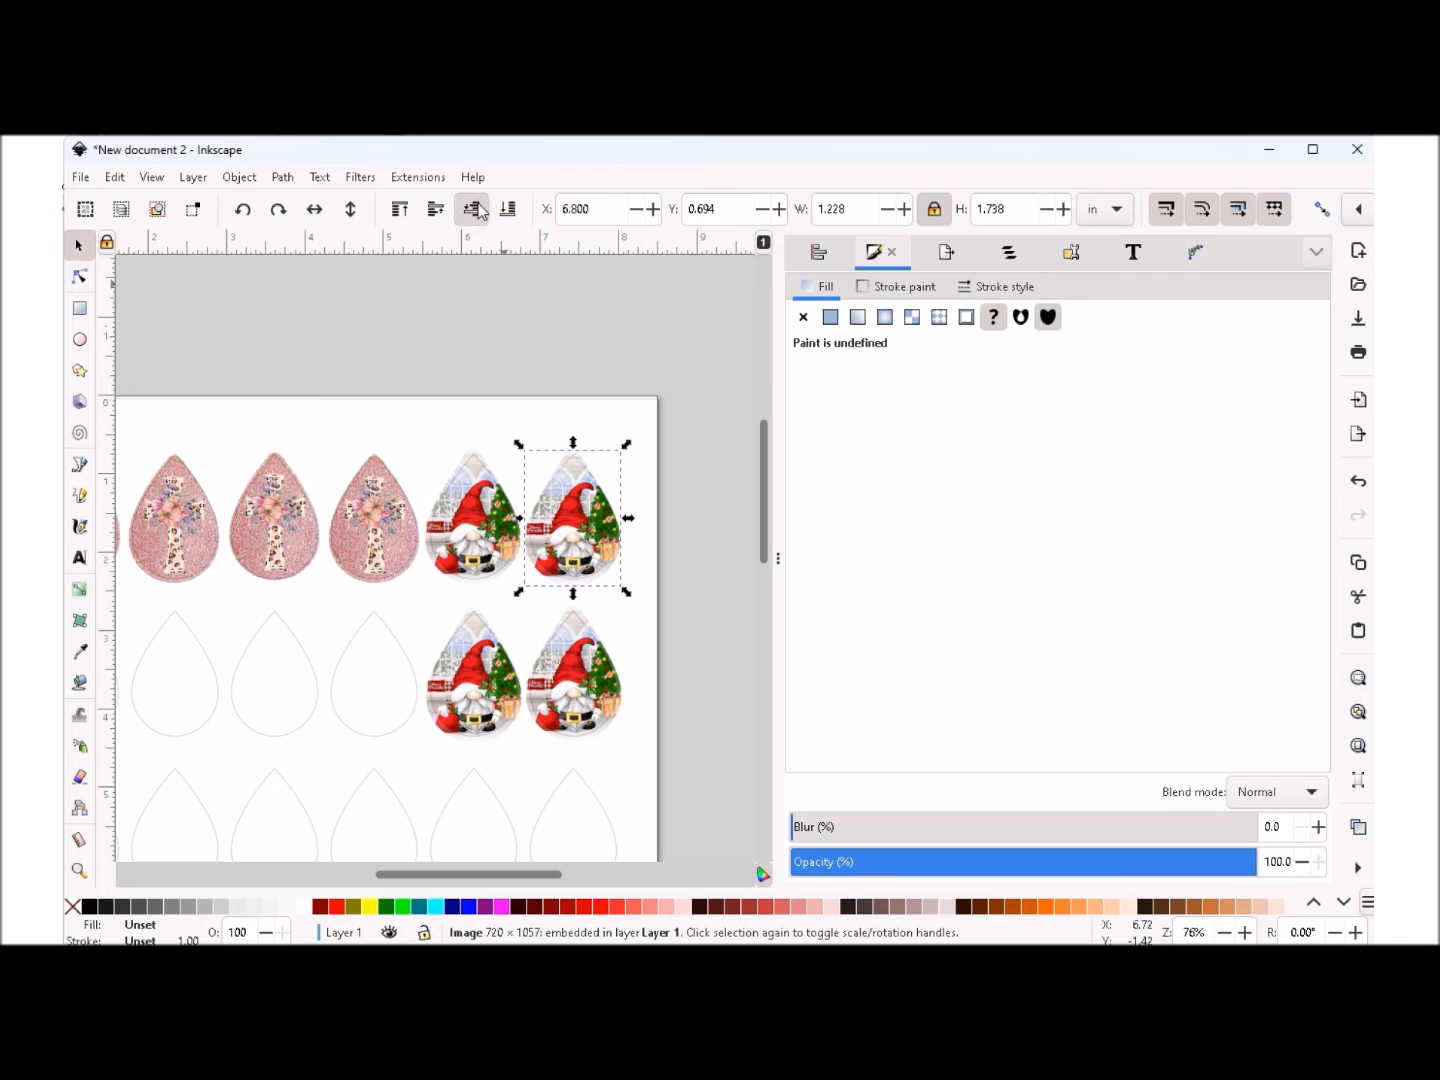
- Import IMG_7969.JPG from the Ear rings folder as an embedded image with smooth rendering
{"action": "left_click_drag", "start_coordinate": [412, 874], "coordinate": [325, 869]}
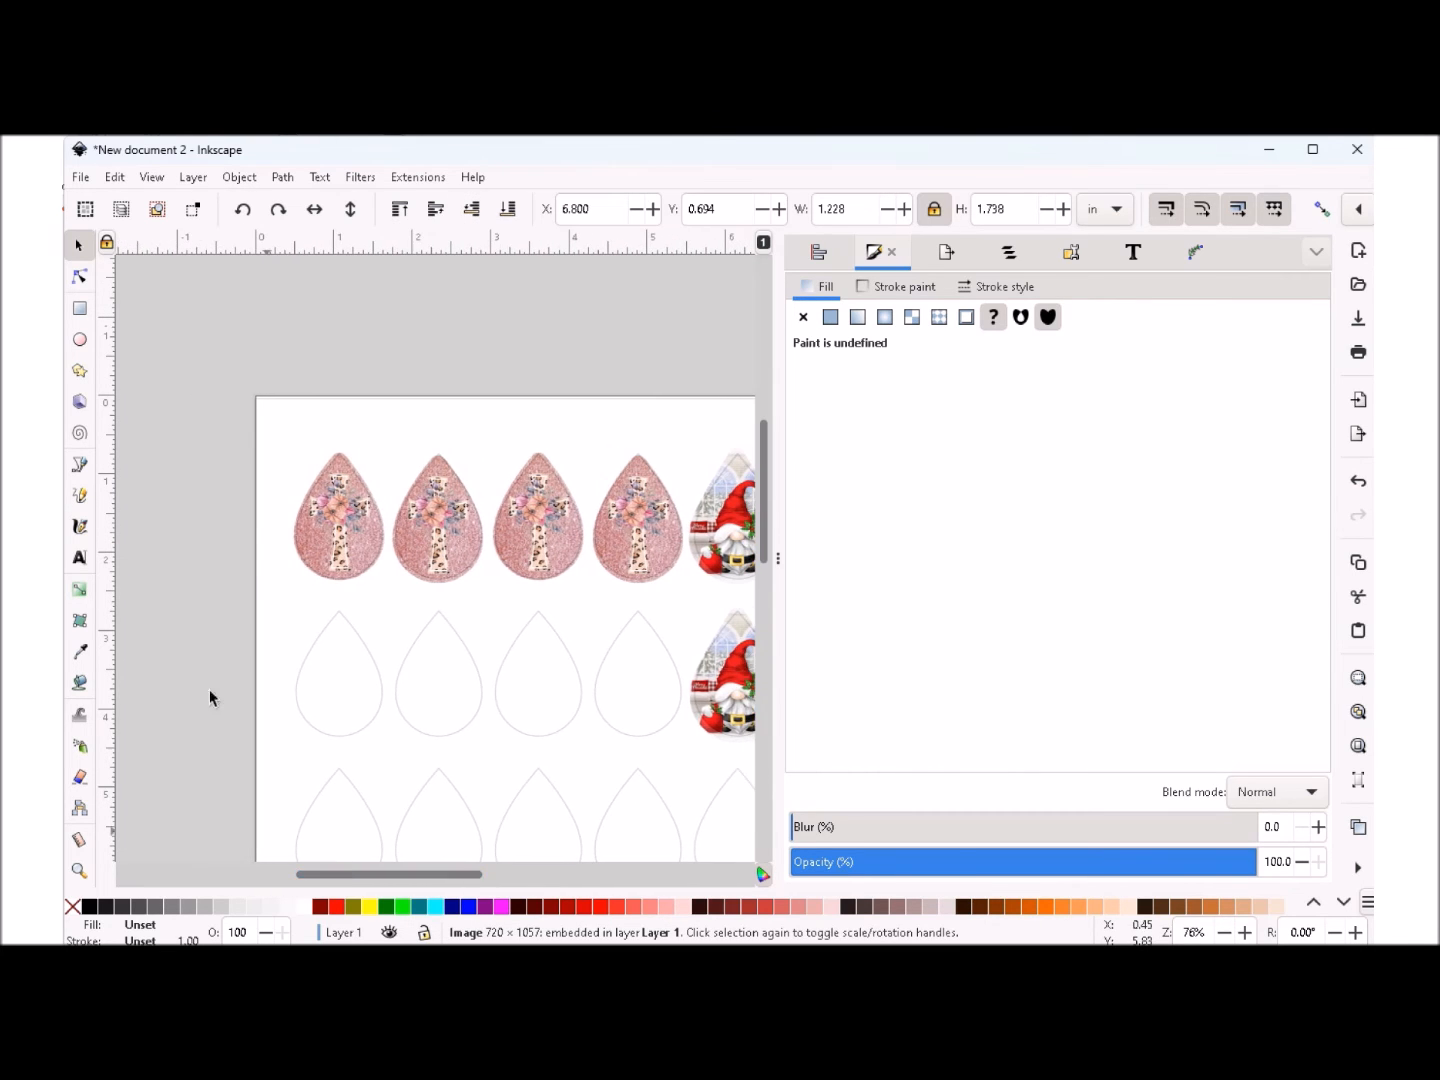
{"action": "left_click", "coordinate": [82, 183]}
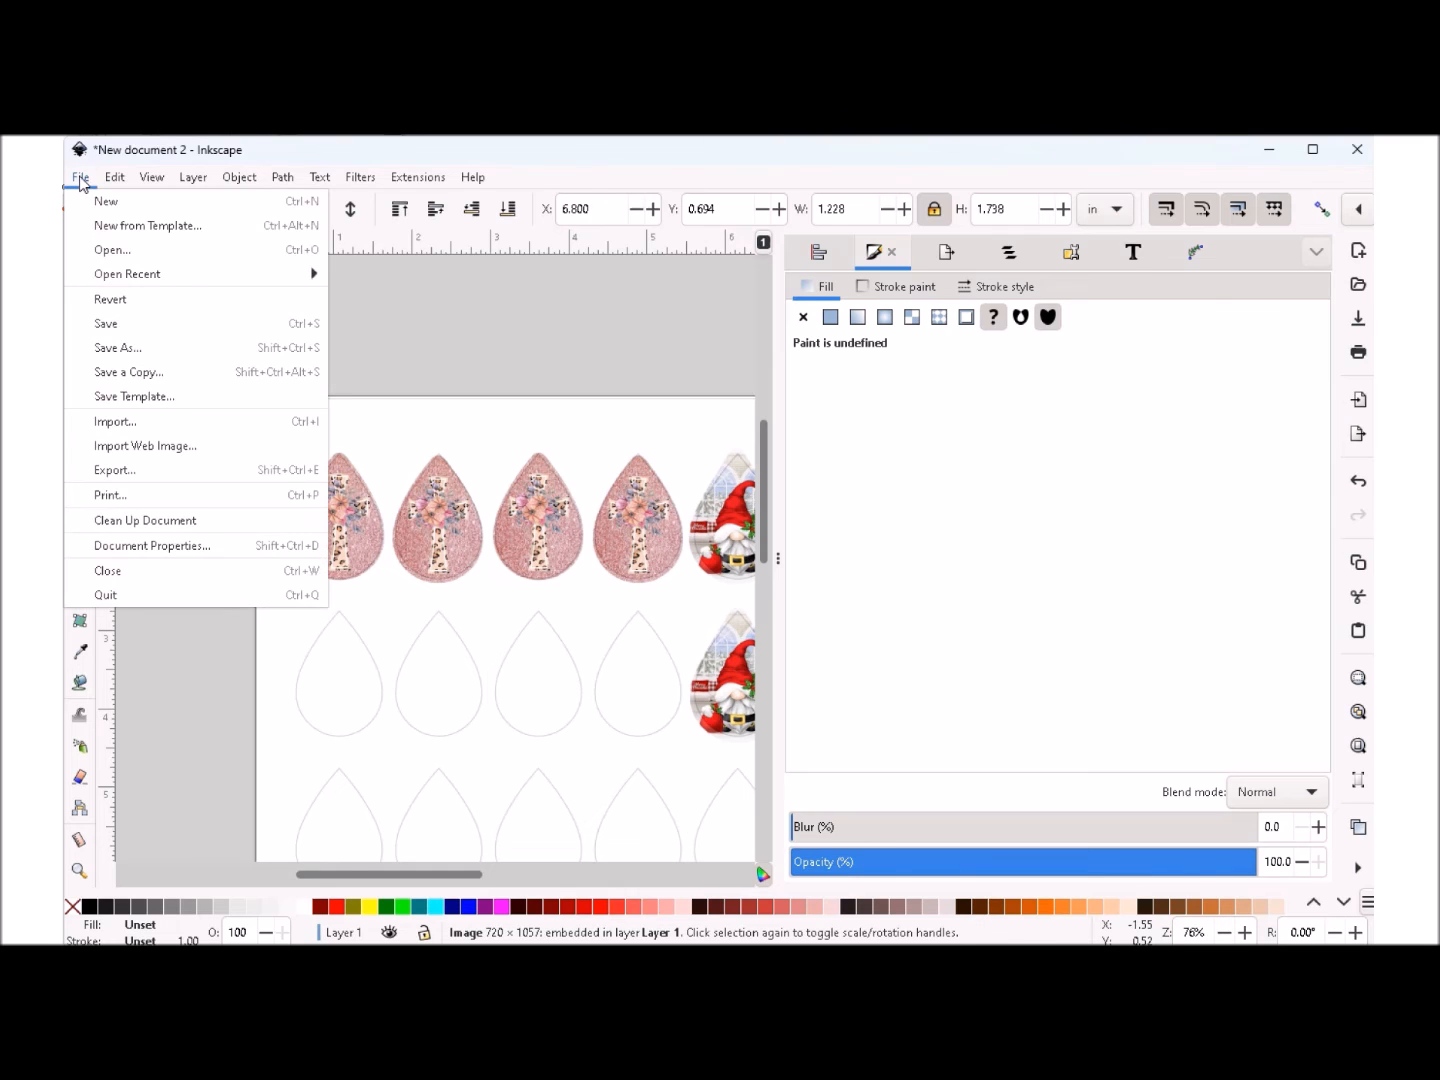
{"action": "left_click", "coordinate": [118, 430]}
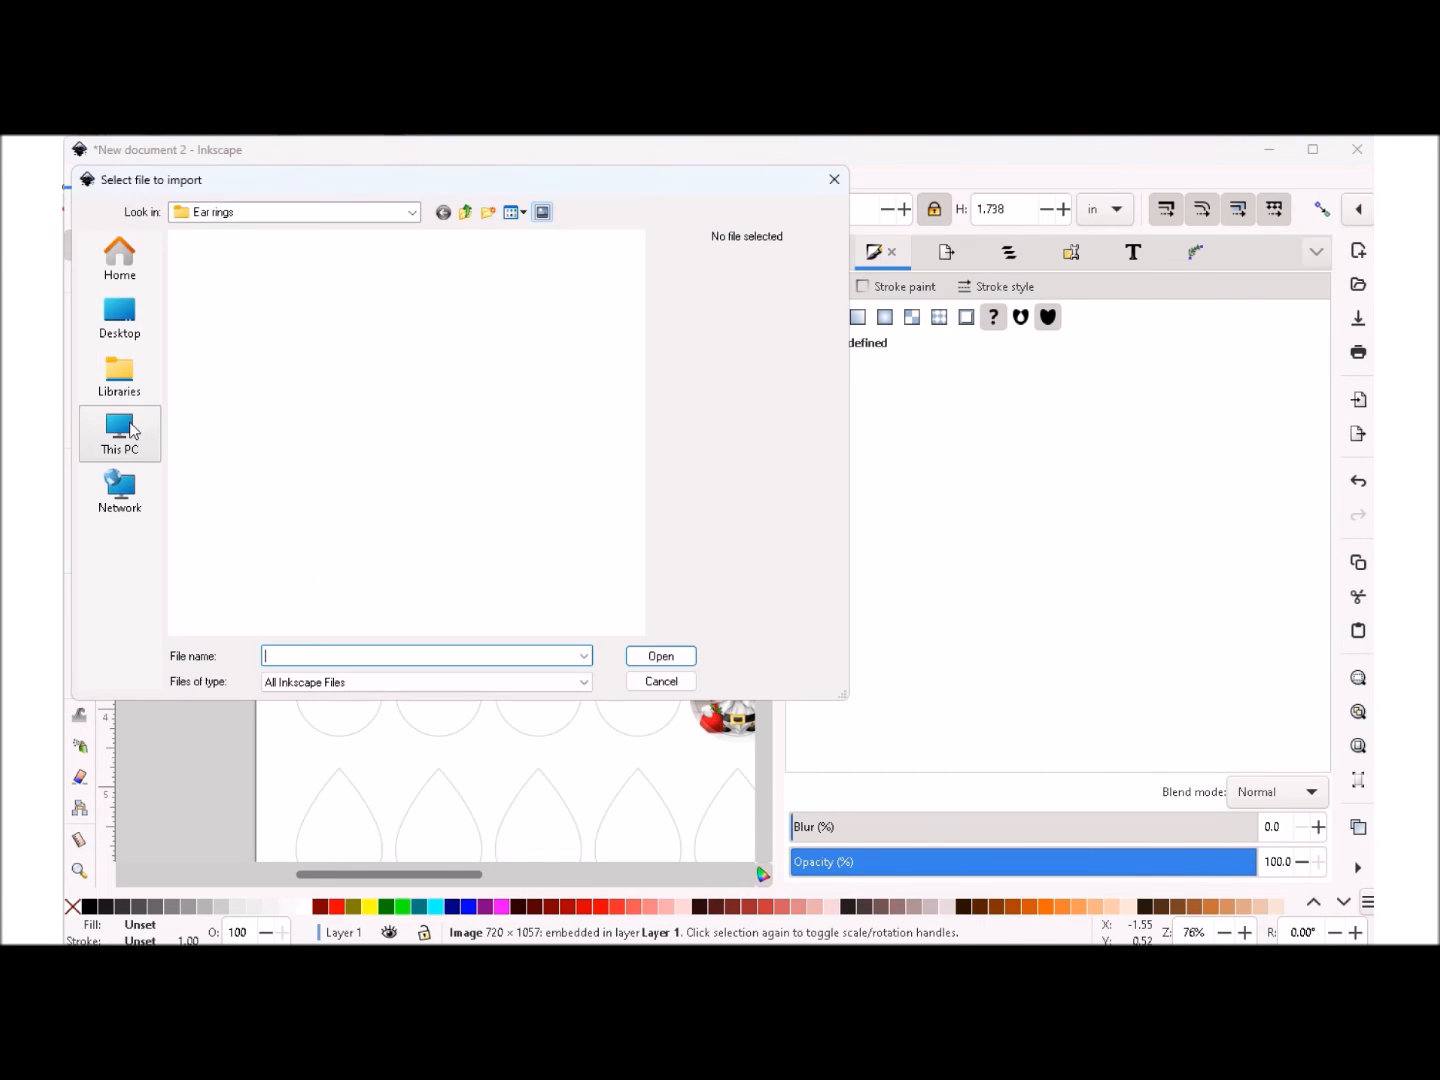
{"action": "scroll", "coordinate": [463, 454], "scroll_direction": "down", "scroll_amount": 10}
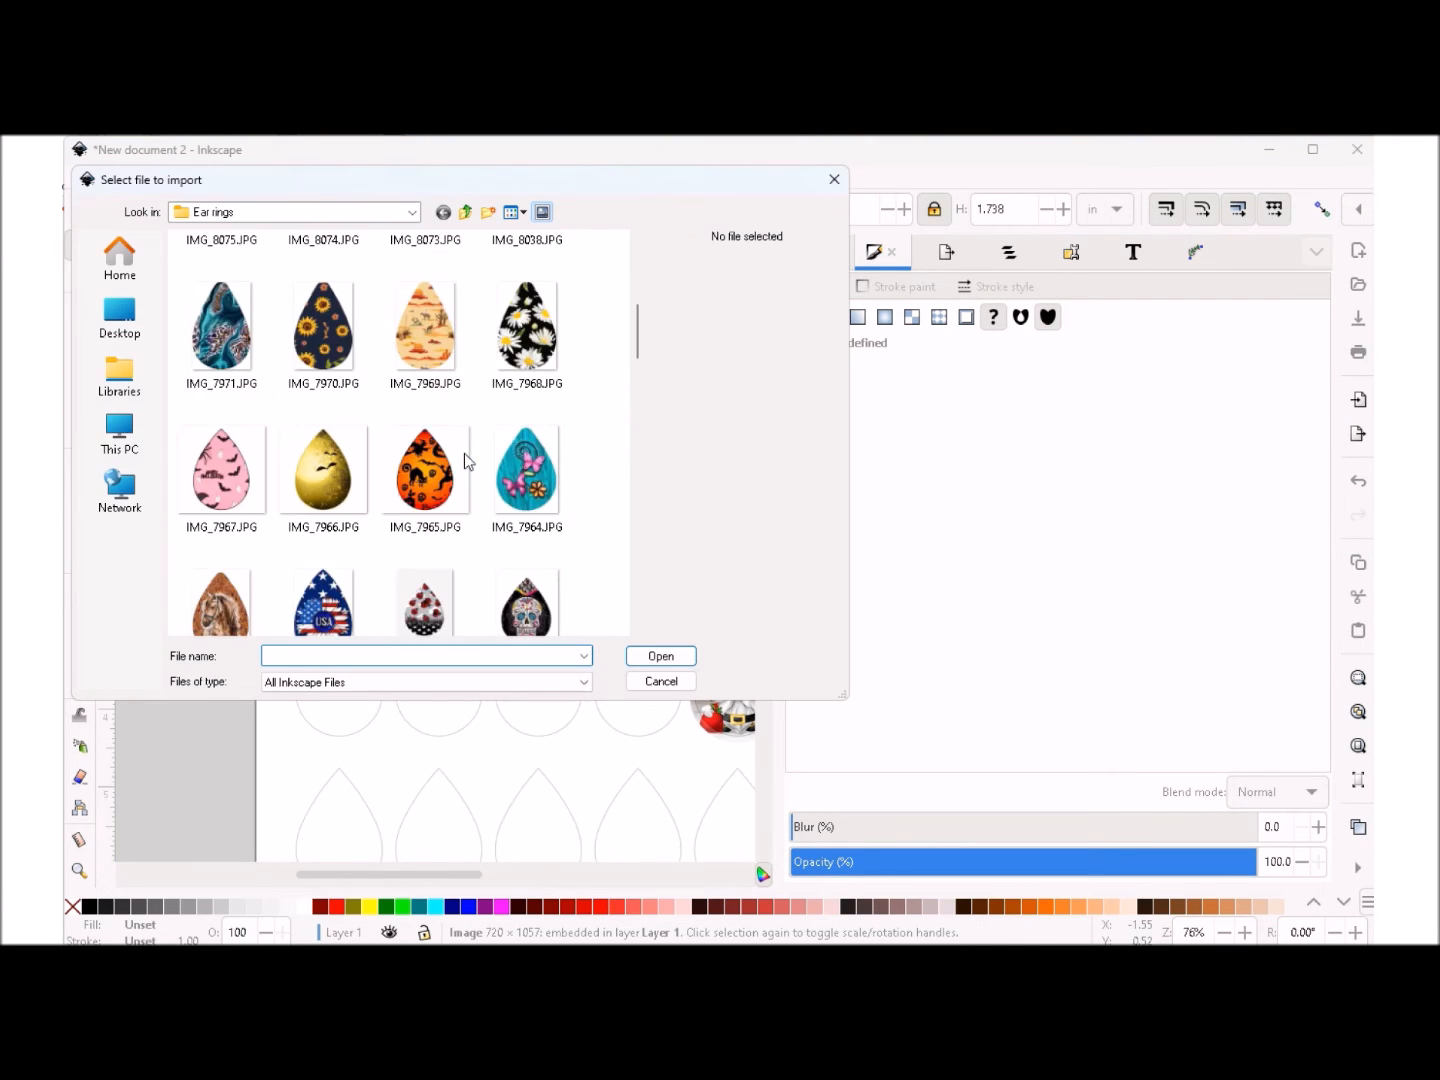
{"action": "scroll", "coordinate": [464, 453], "scroll_direction": "down", "scroll_amount": 2}
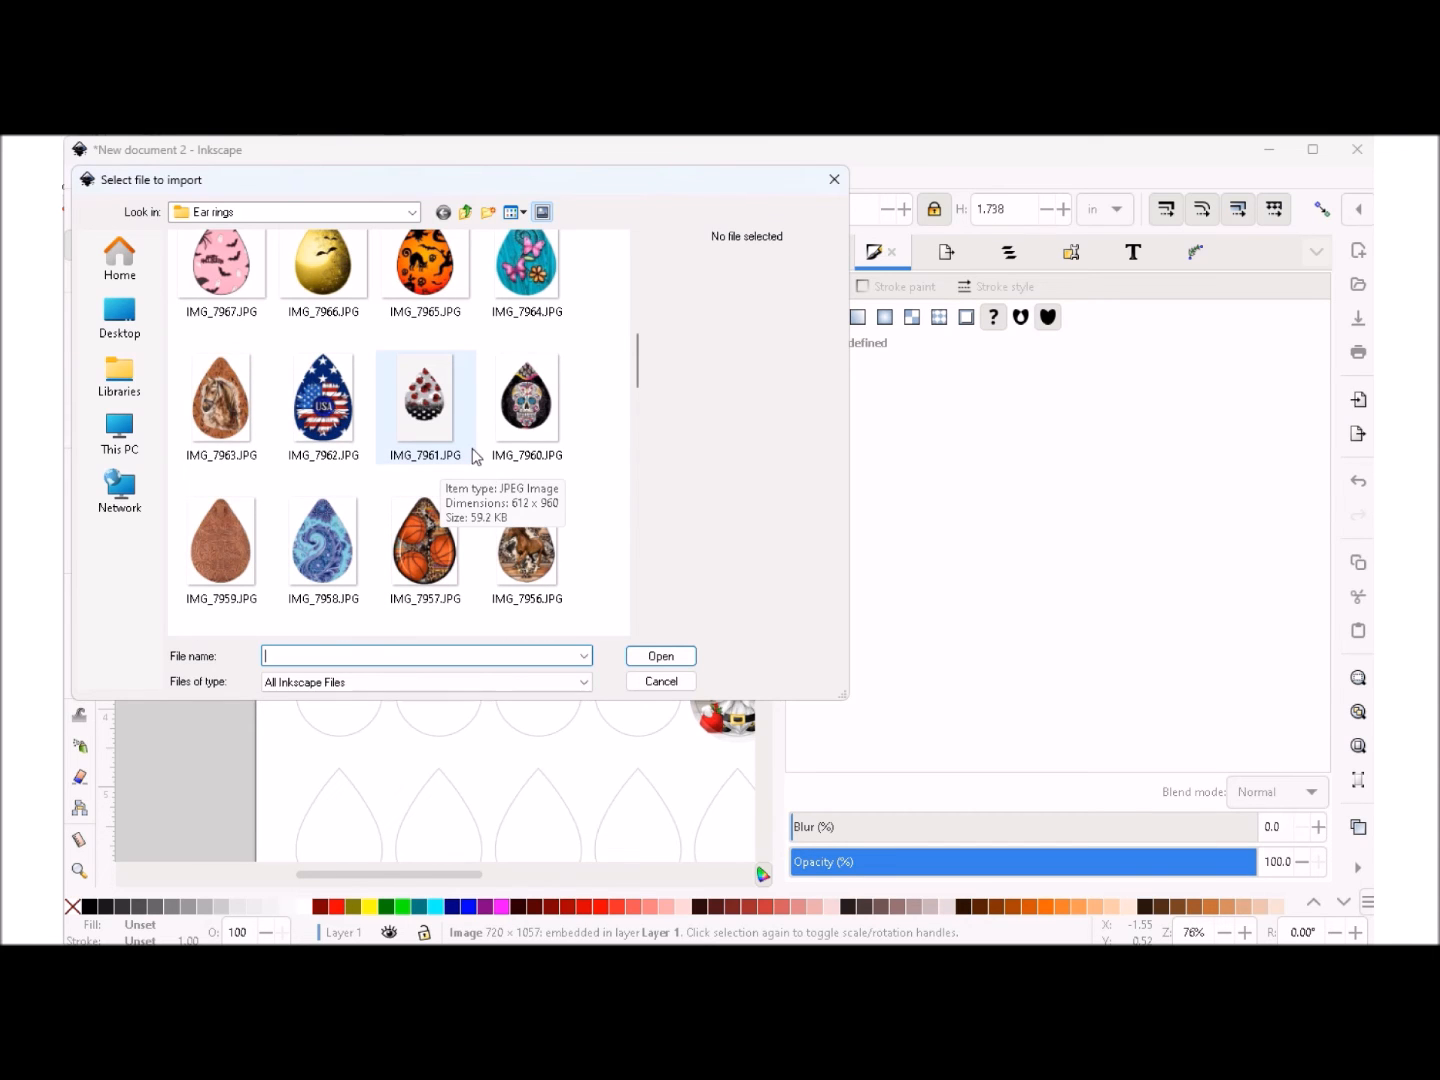
{"action": "scroll", "coordinate": [476, 456], "scroll_direction": "down", "scroll_amount": 15}
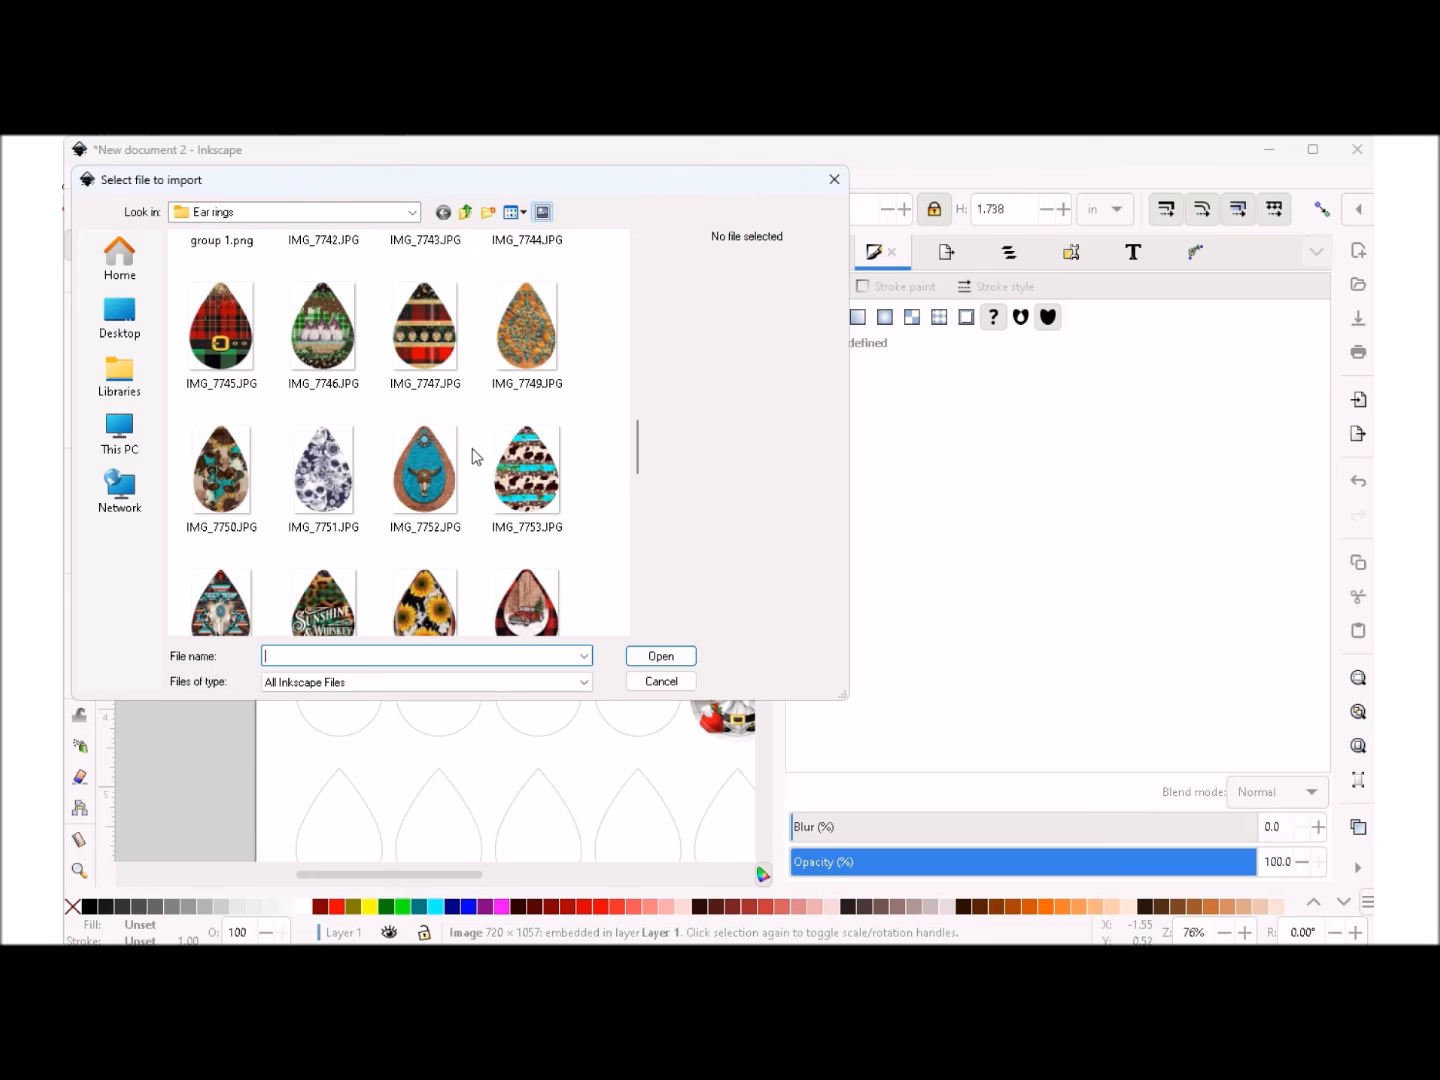
{"action": "scroll", "coordinate": [472, 447], "scroll_direction": "down", "scroll_amount": 3}
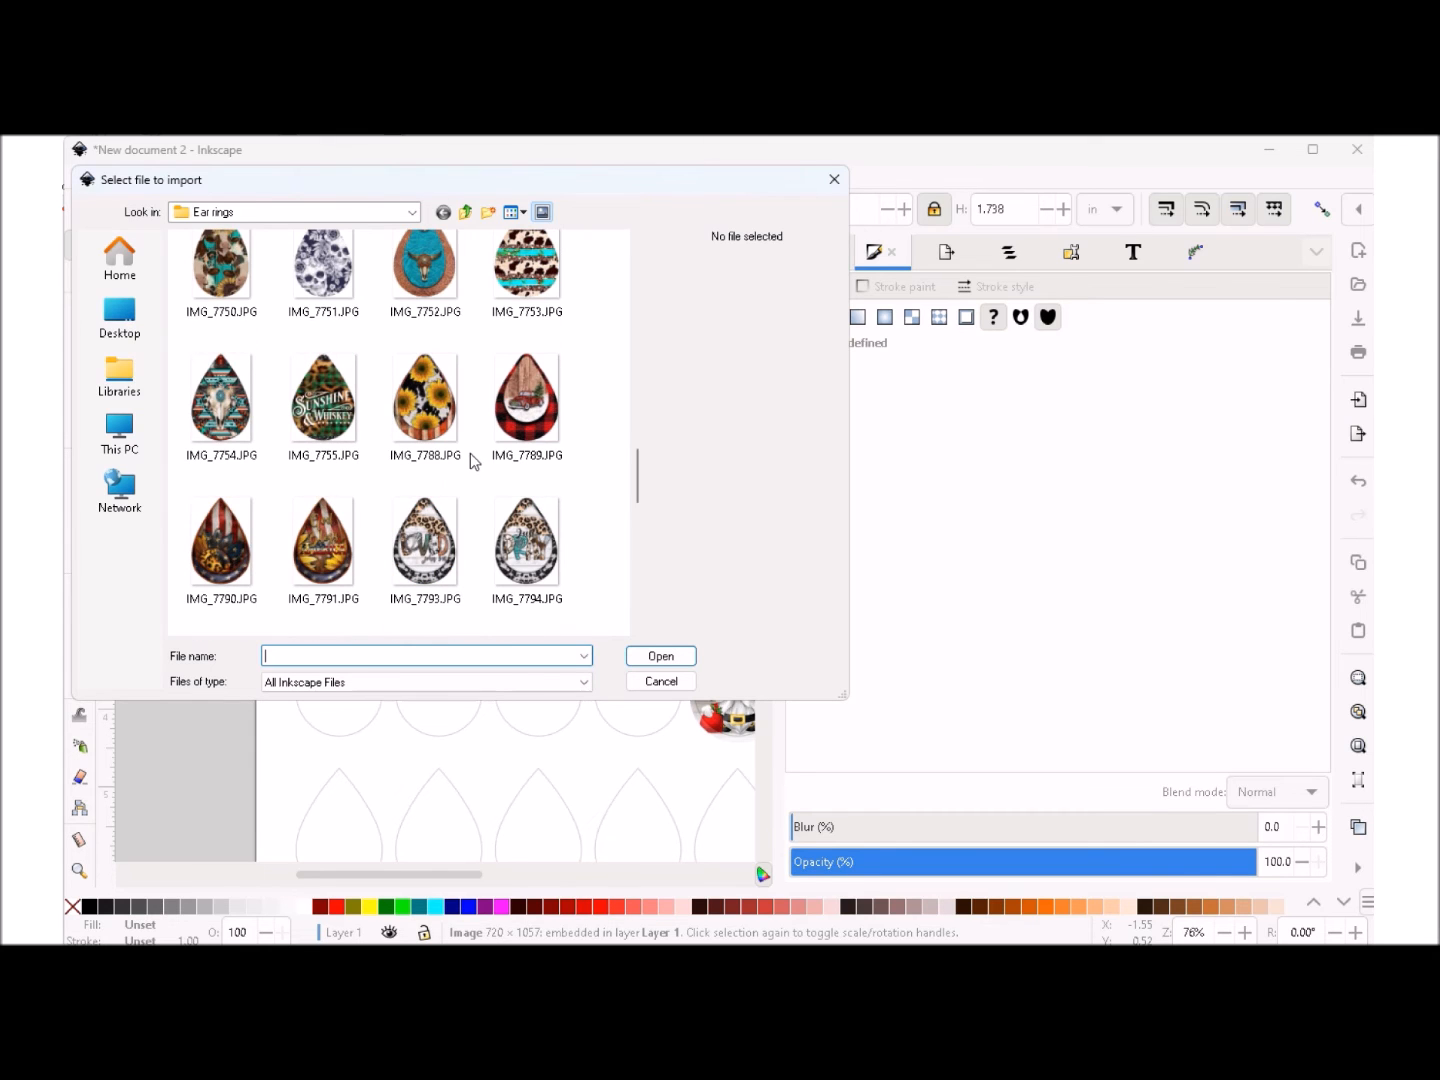
{"action": "scroll", "coordinate": [474, 462], "scroll_direction": "down", "scroll_amount": 3}
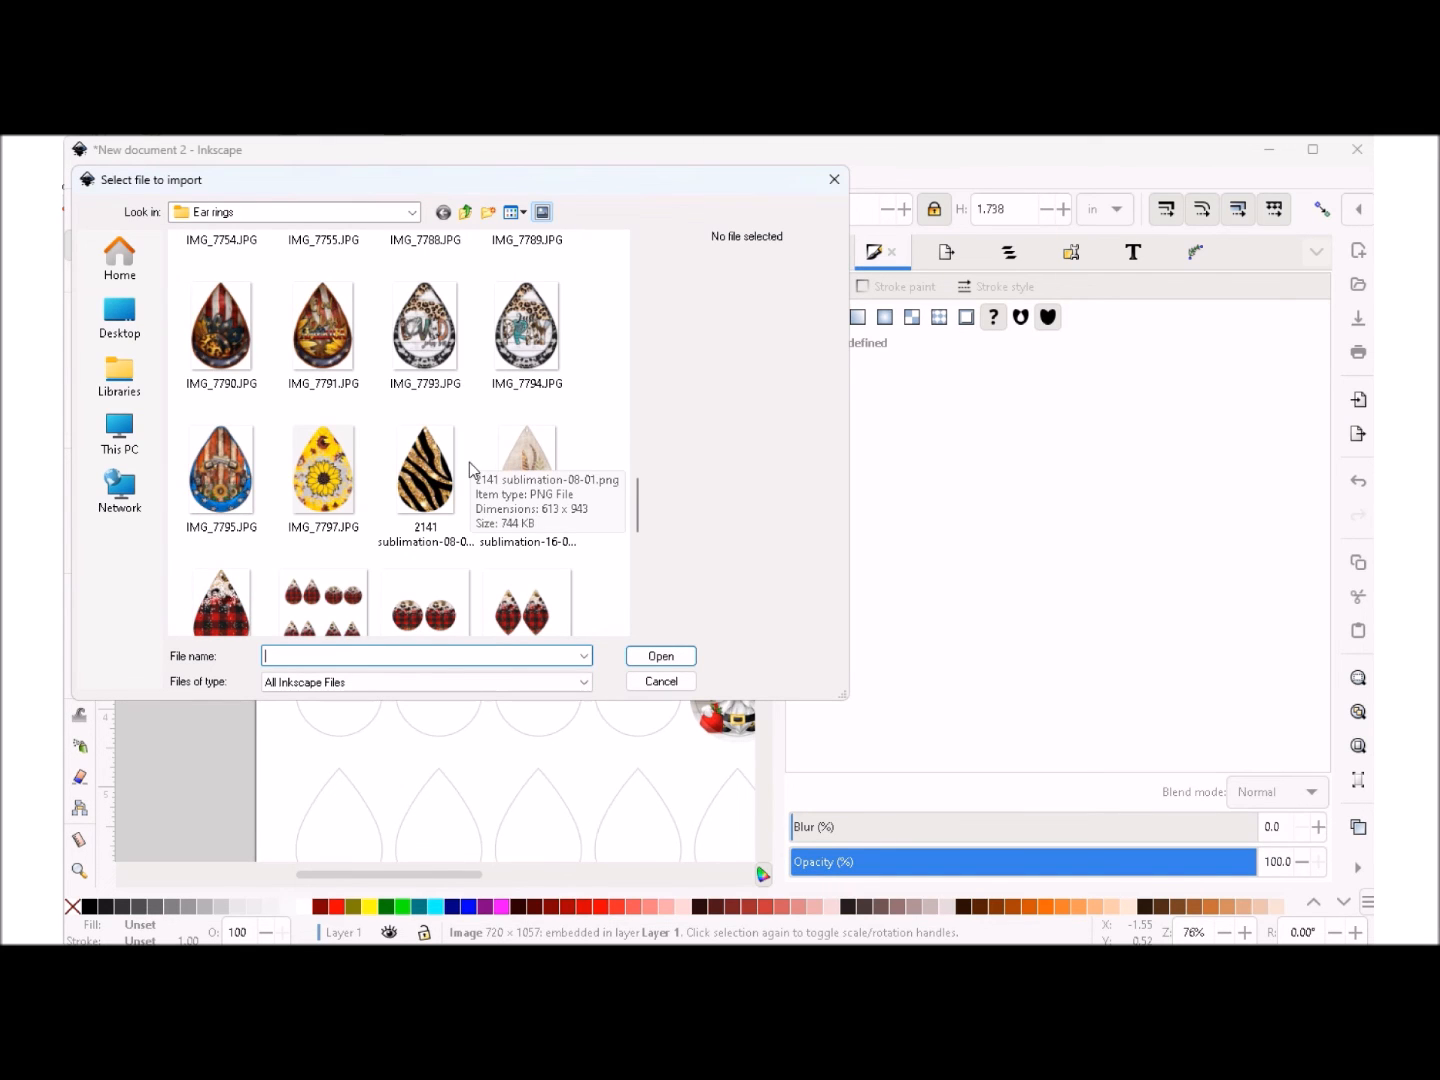
{"action": "scroll", "coordinate": [464, 491], "scroll_direction": "down", "scroll_amount": 3}
{"action": "scroll", "coordinate": [463, 492], "scroll_direction": "down", "scroll_amount": 6}
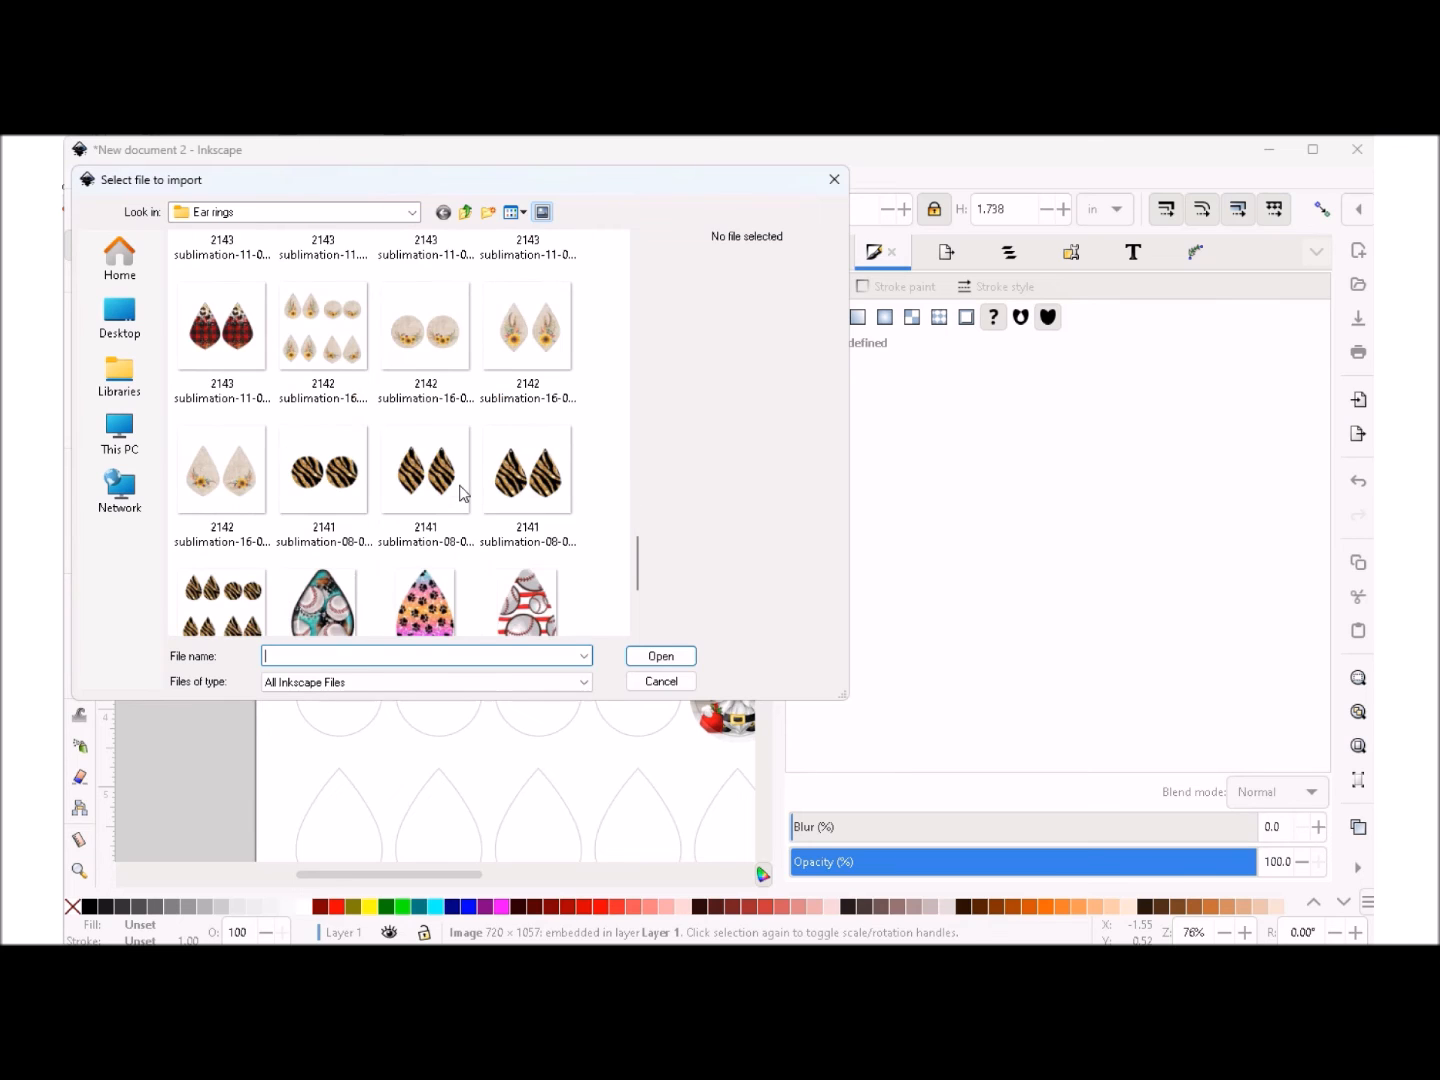
{"action": "scroll", "coordinate": [453, 510], "scroll_direction": "down", "scroll_amount": 1}
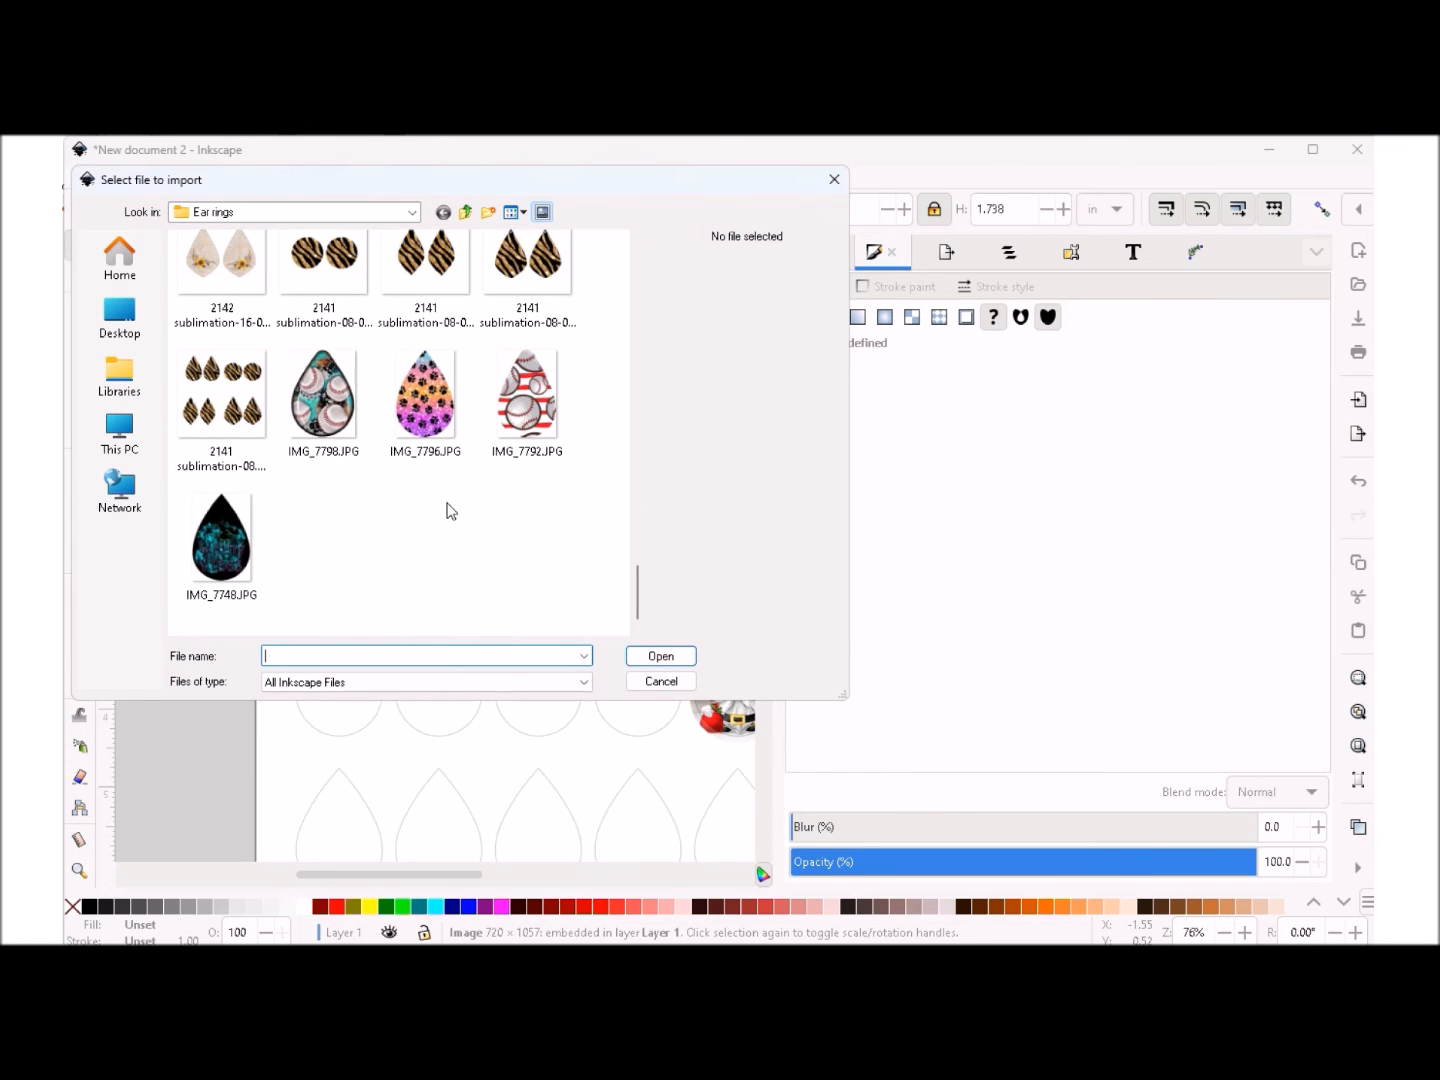
{"action": "scroll", "coordinate": [451, 506], "scroll_direction": "up", "scroll_amount": 12}
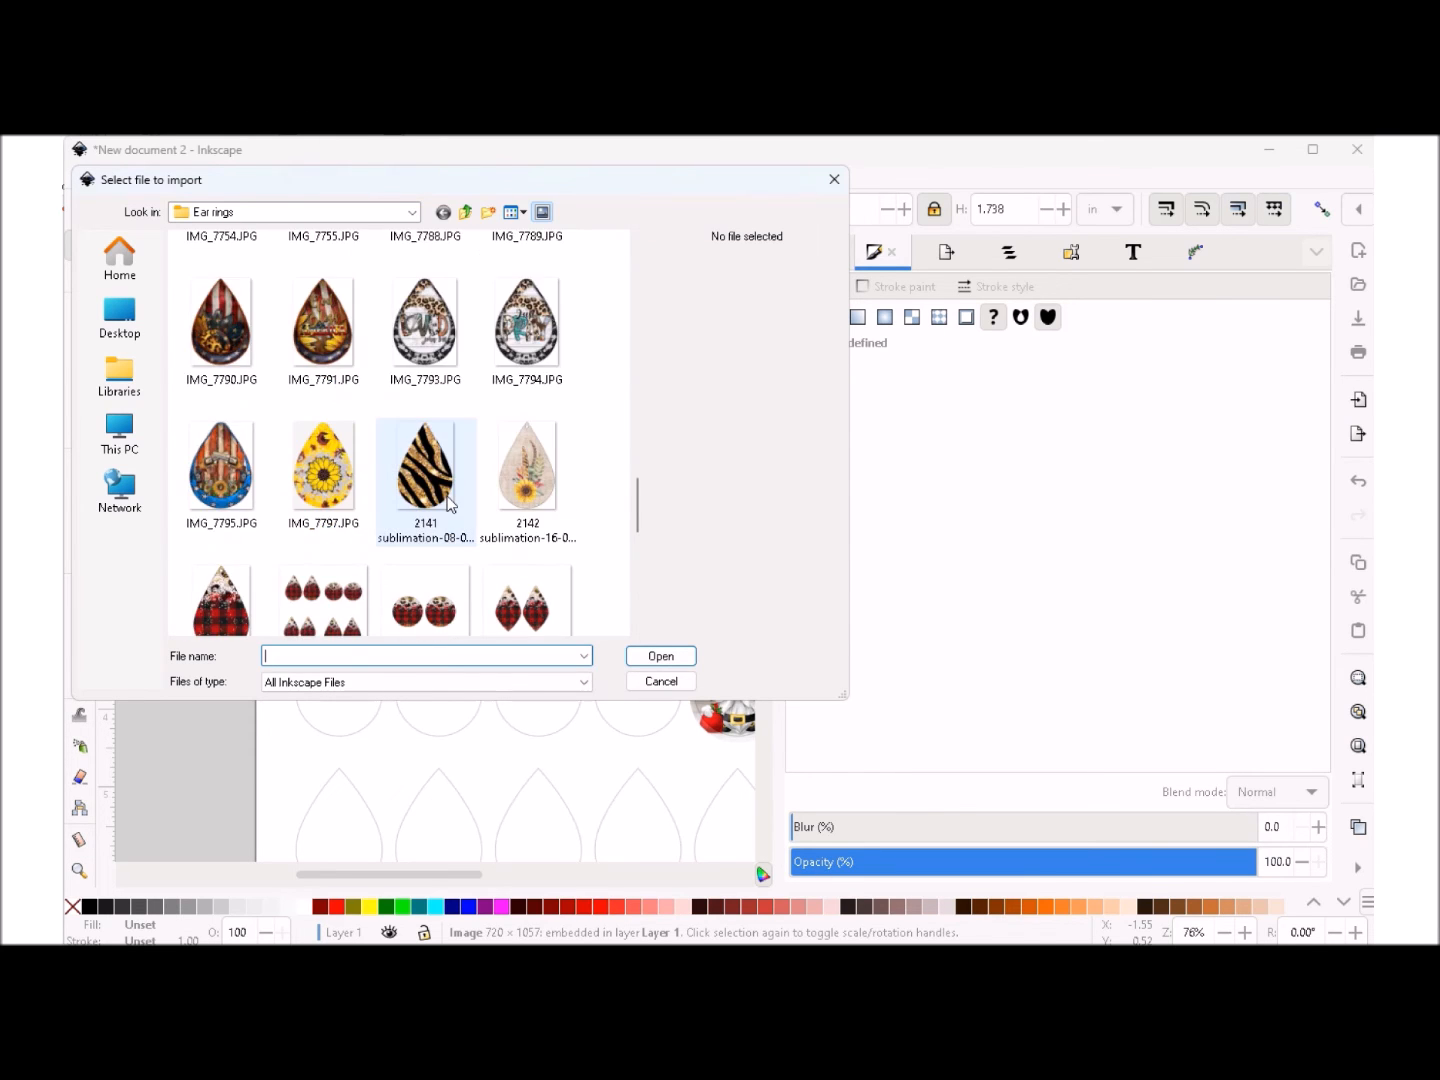
{"action": "scroll", "coordinate": [448, 505], "scroll_direction": "up", "scroll_amount": 5}
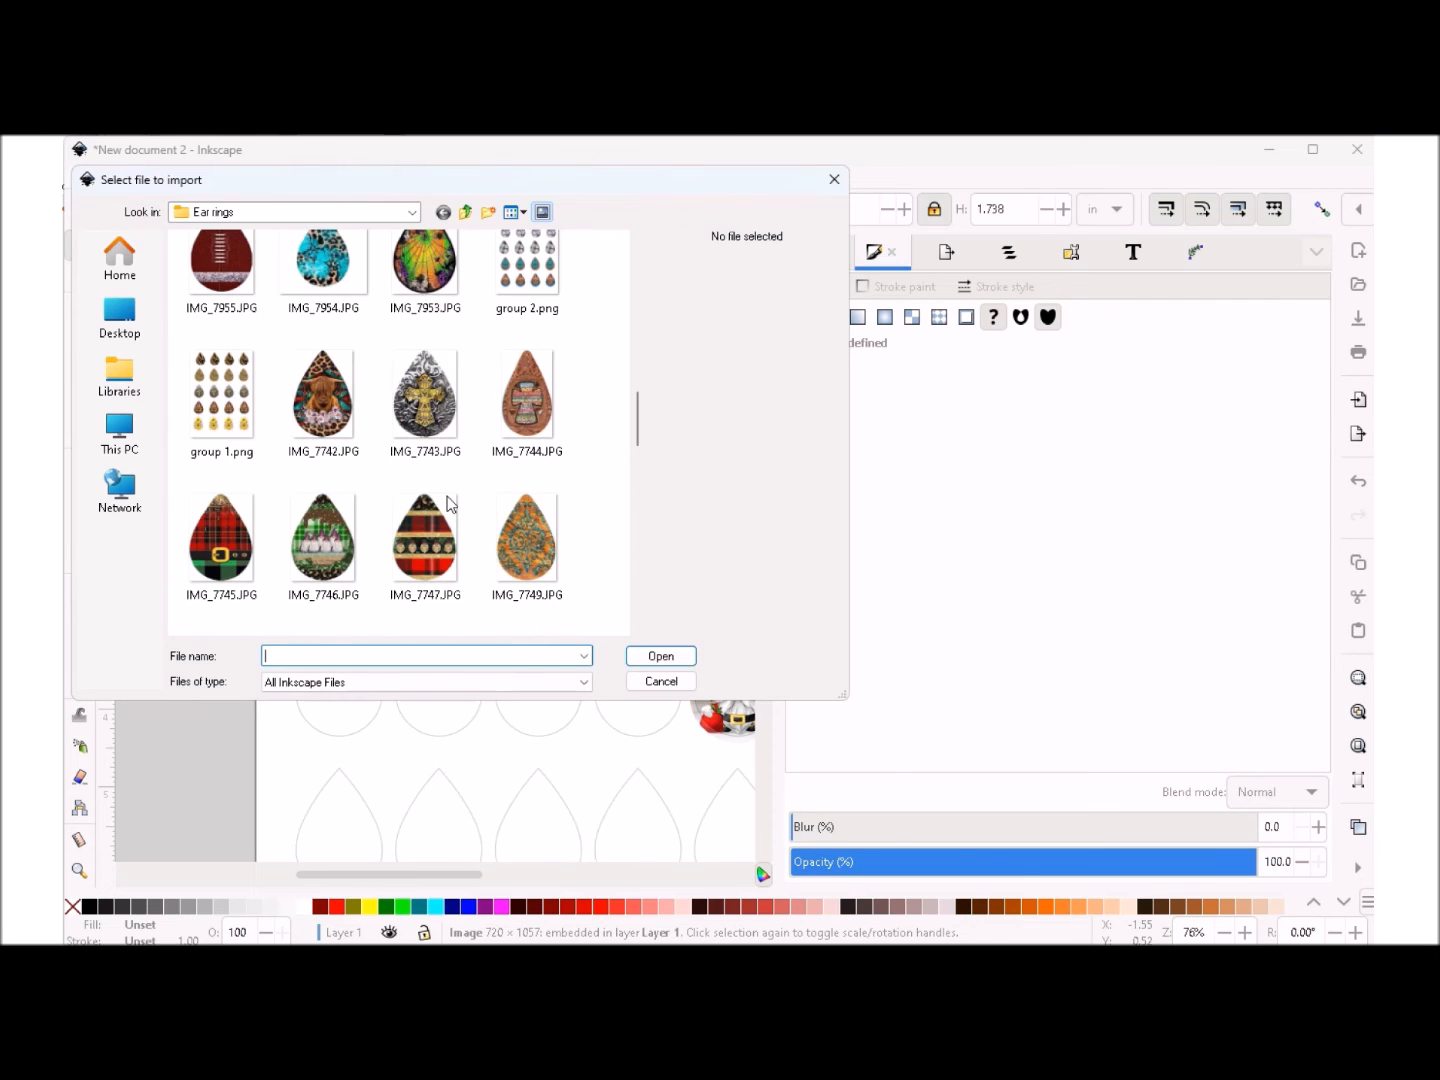
{"action": "scroll", "coordinate": [448, 504], "scroll_direction": "up", "scroll_amount": 8}
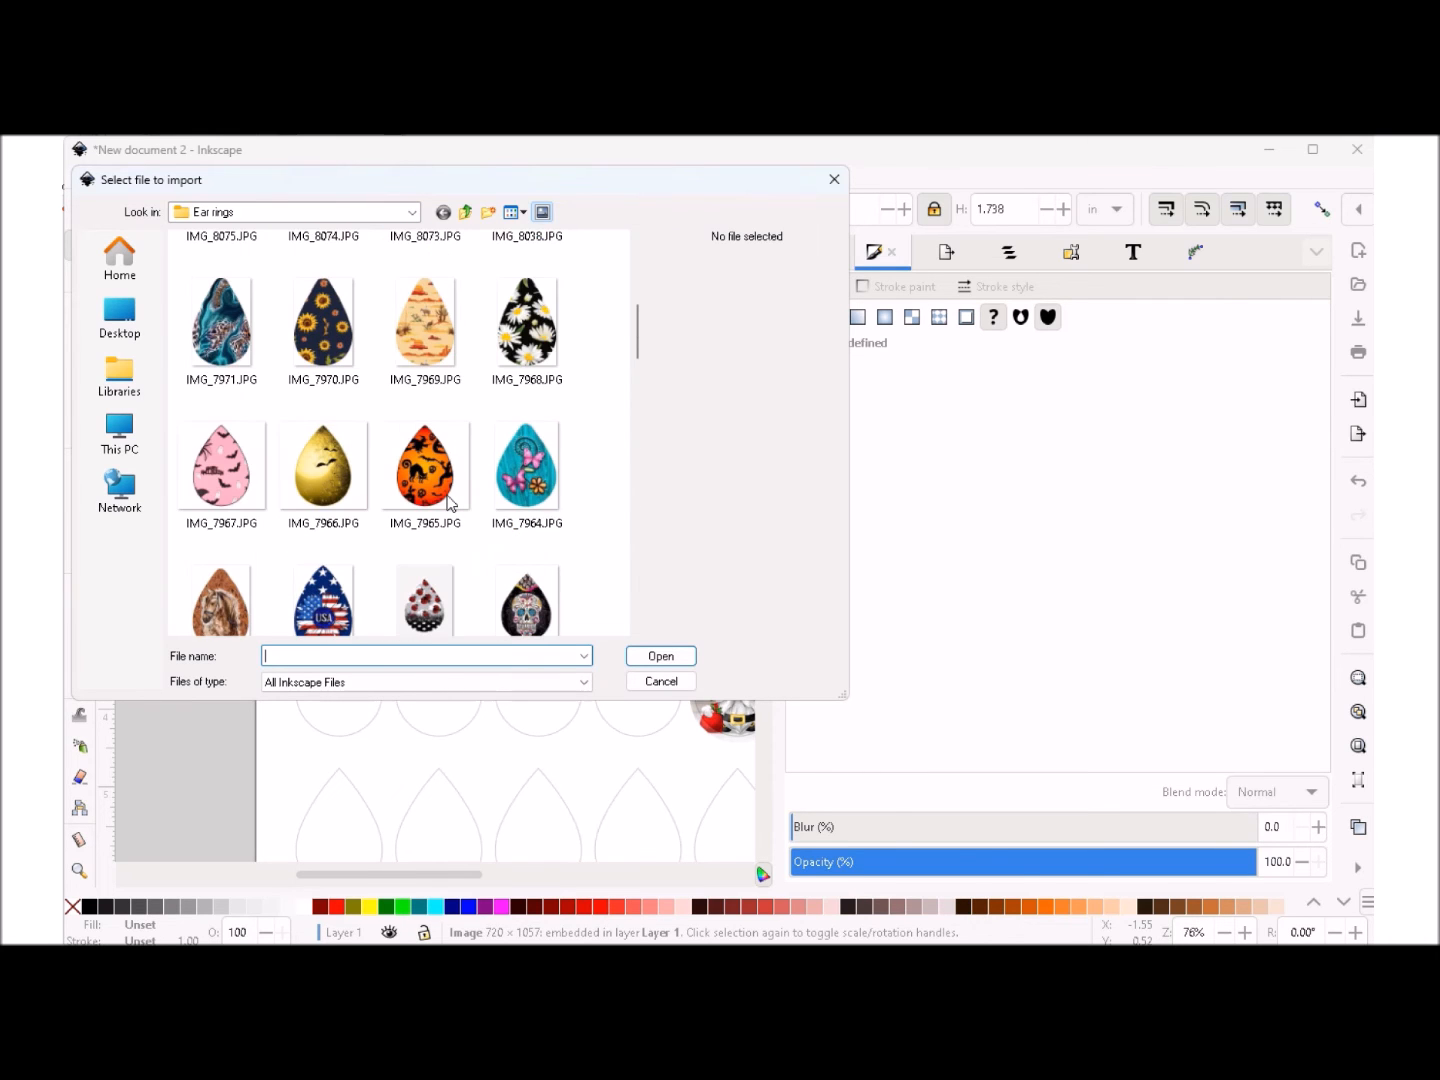
{"action": "scroll", "coordinate": [447, 501], "scroll_direction": "up", "scroll_amount": 2}
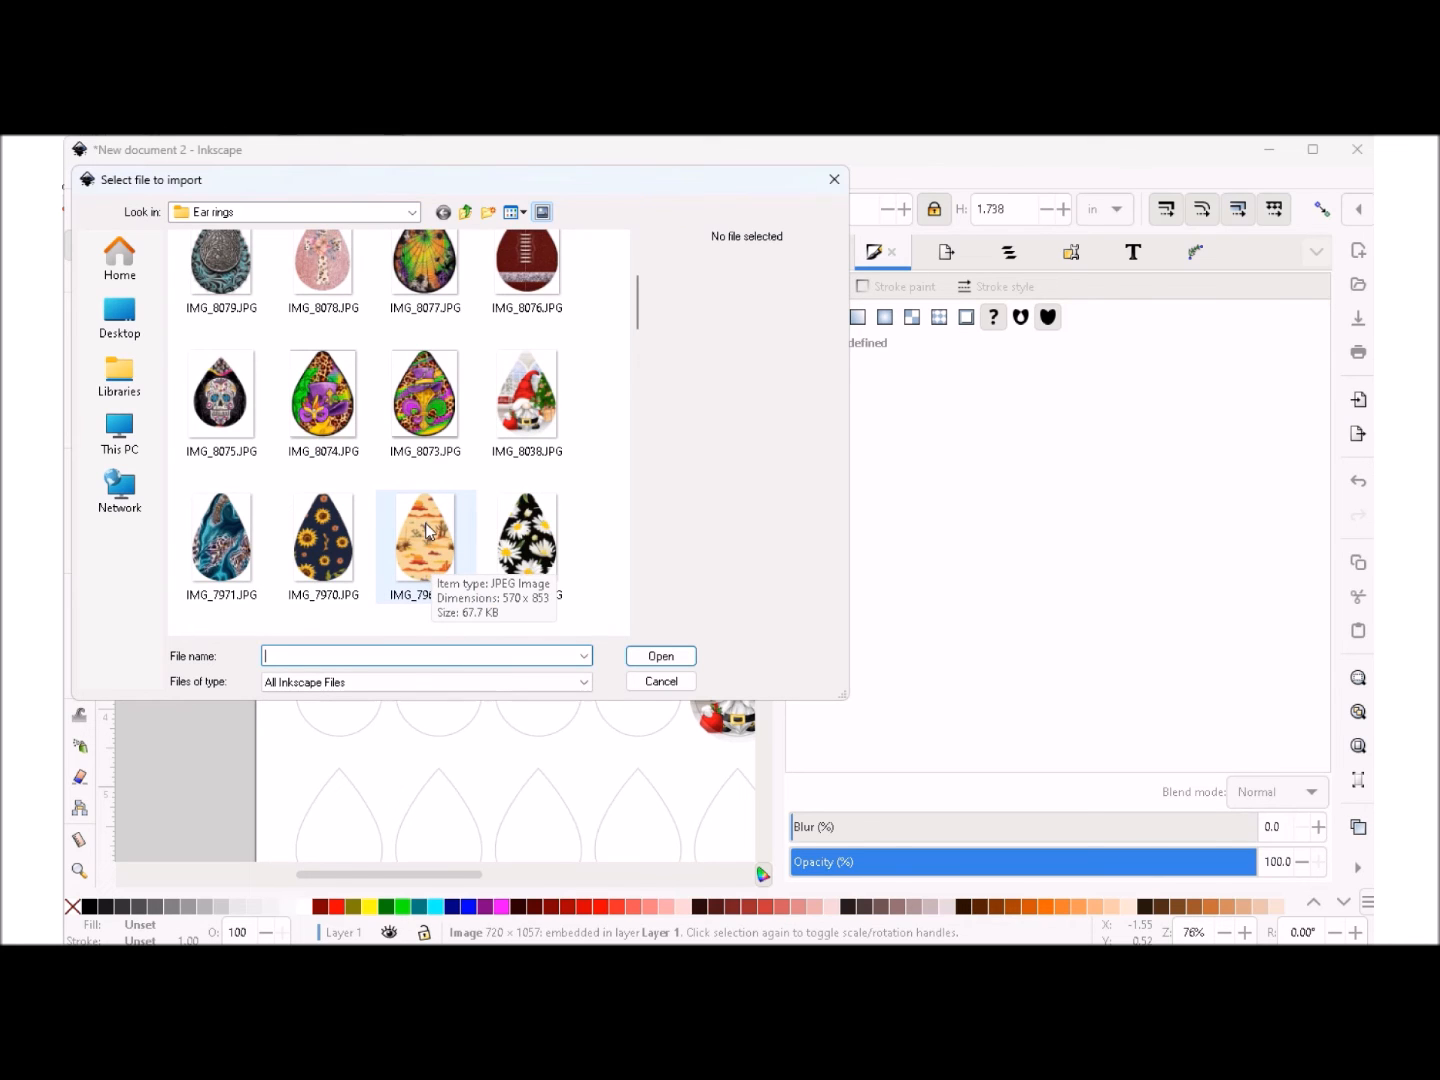
{"action": "left_click", "coordinate": [425, 529]}
{"action": "left_click", "coordinate": [660, 656]}
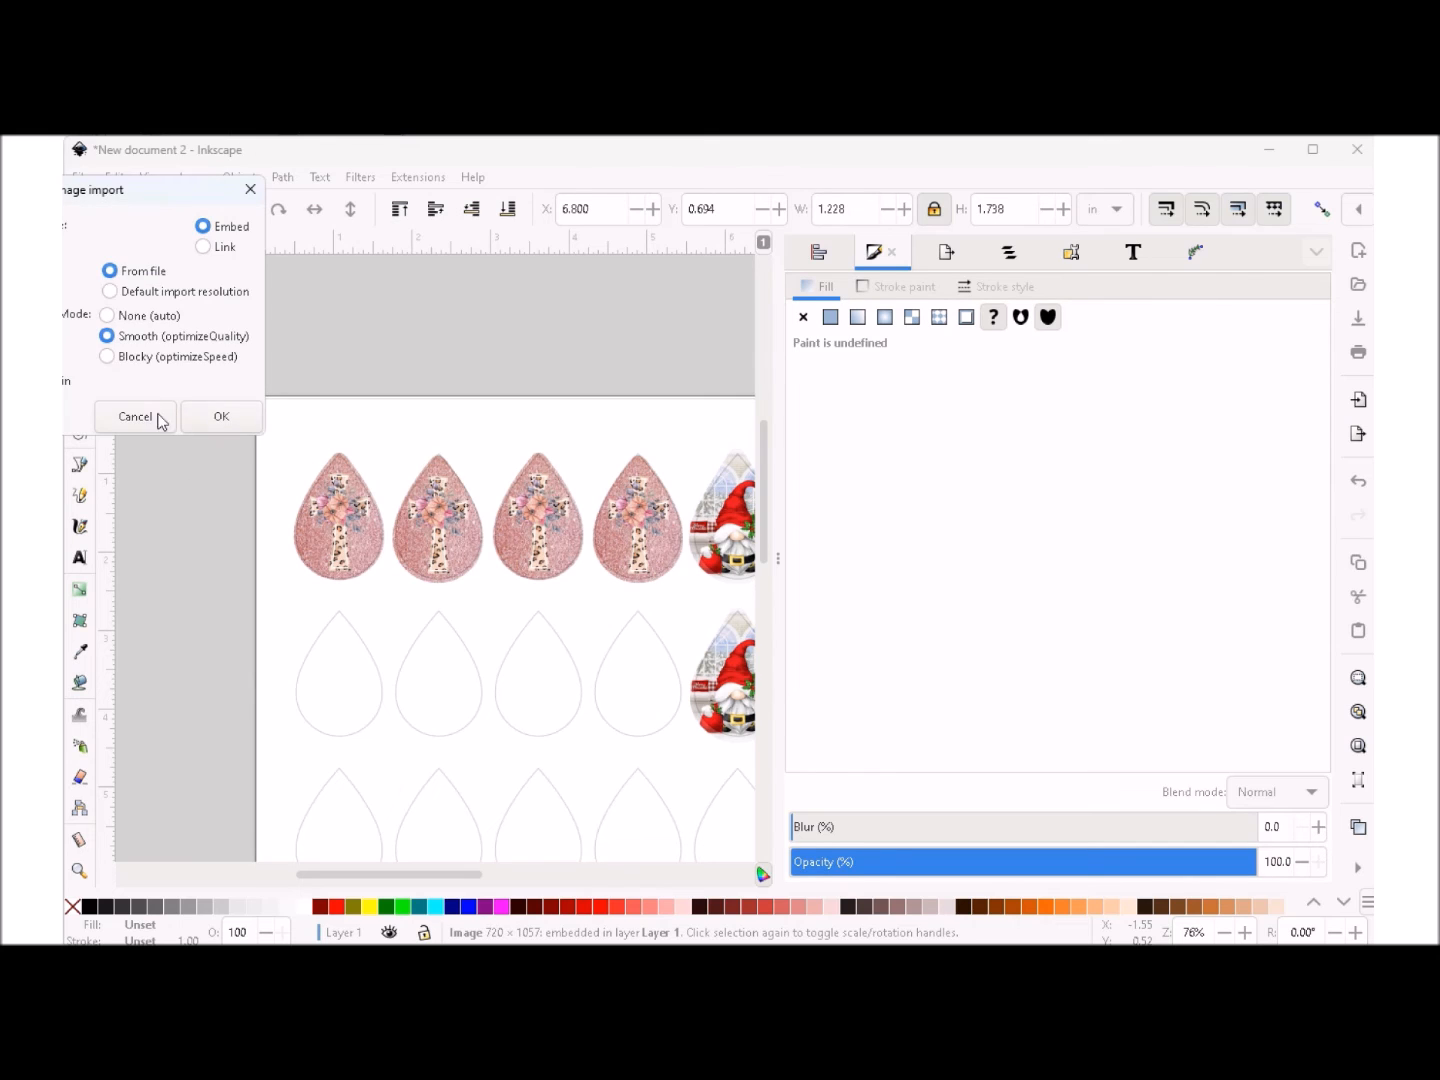
{"action": "left_click", "coordinate": [226, 420]}
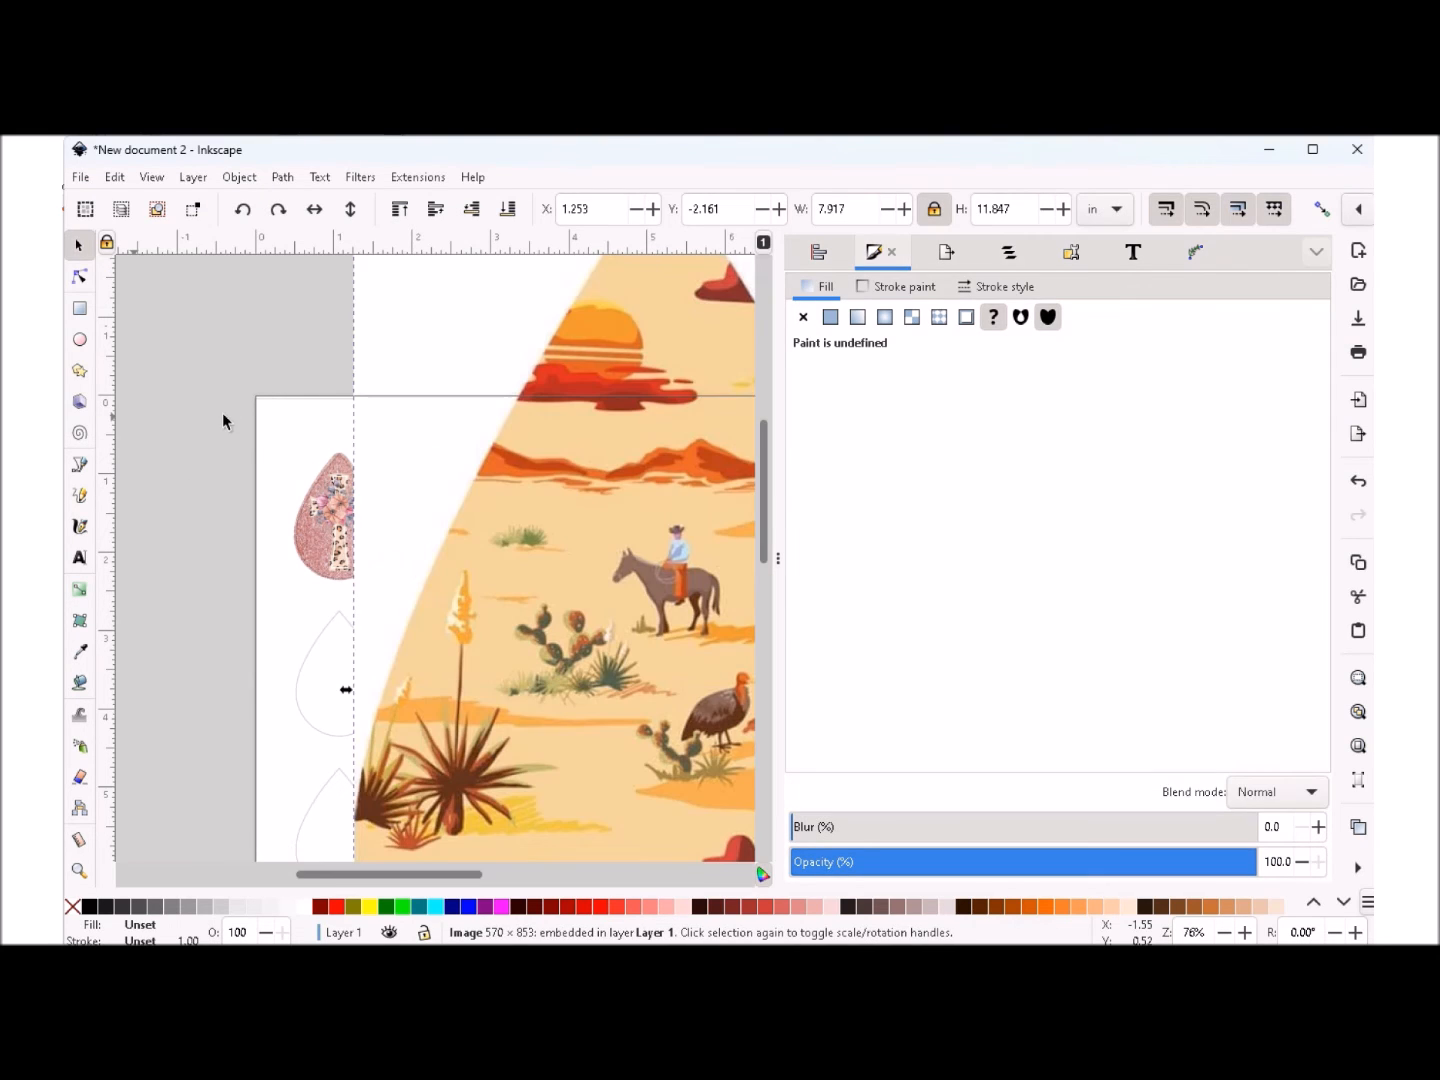
- Set the desert image's height to 2 in with its proportions locked
{"action": "left_click", "coordinate": [1019, 208]}
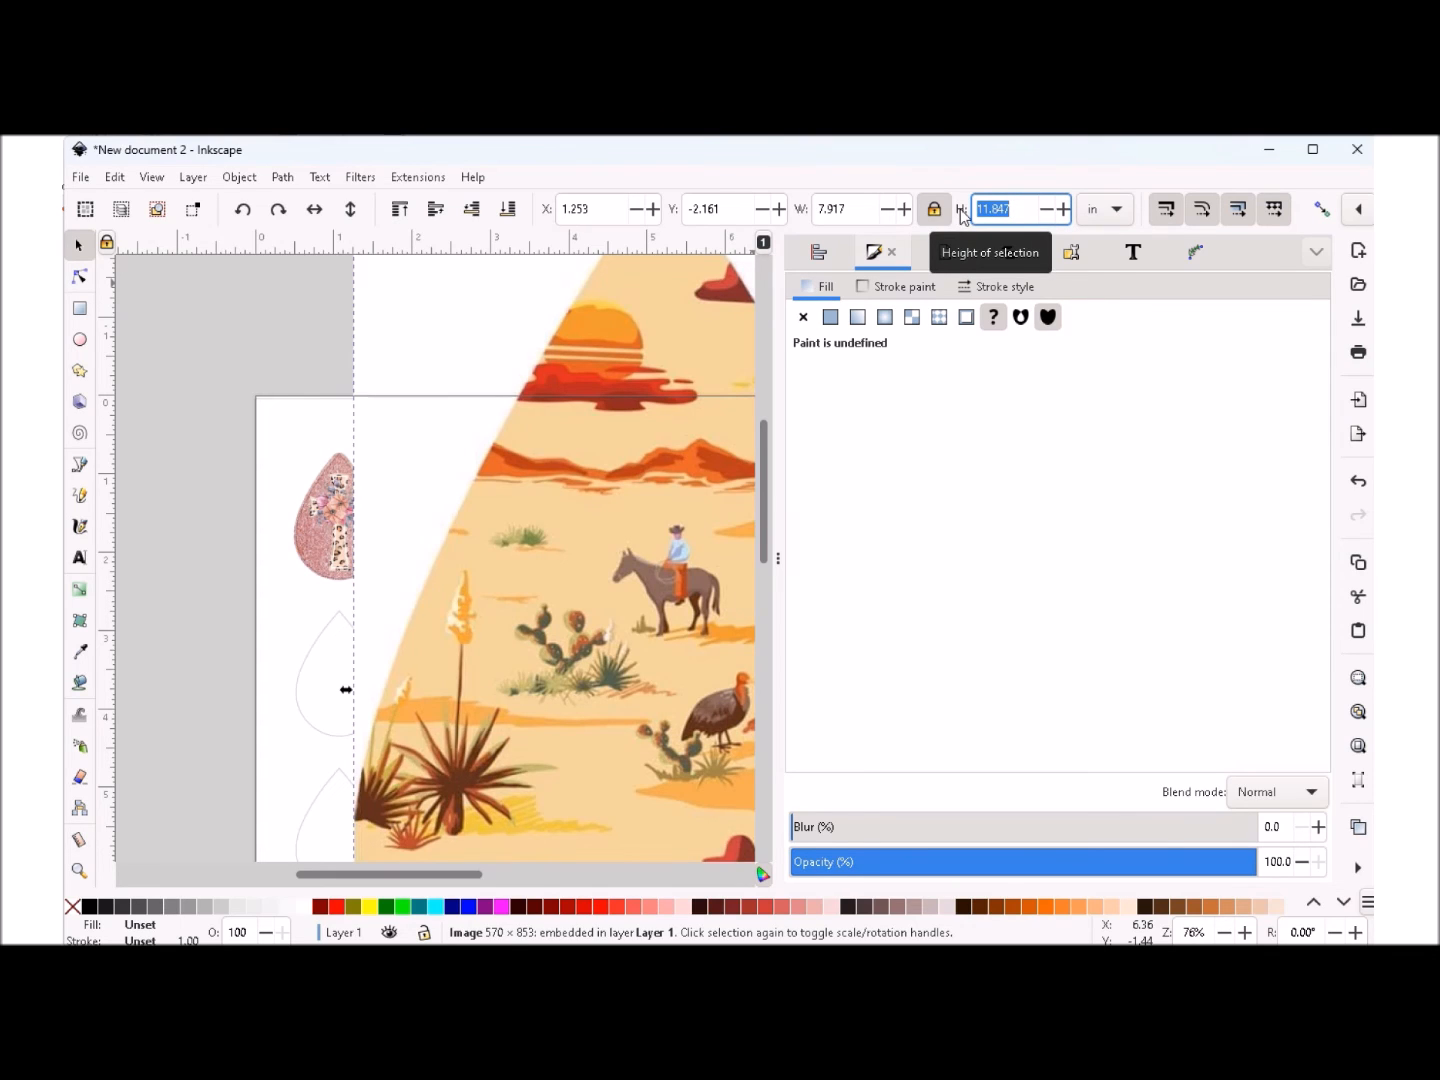
{"action": "type", "text": "2"}
{"action": "key", "text": "Return"}
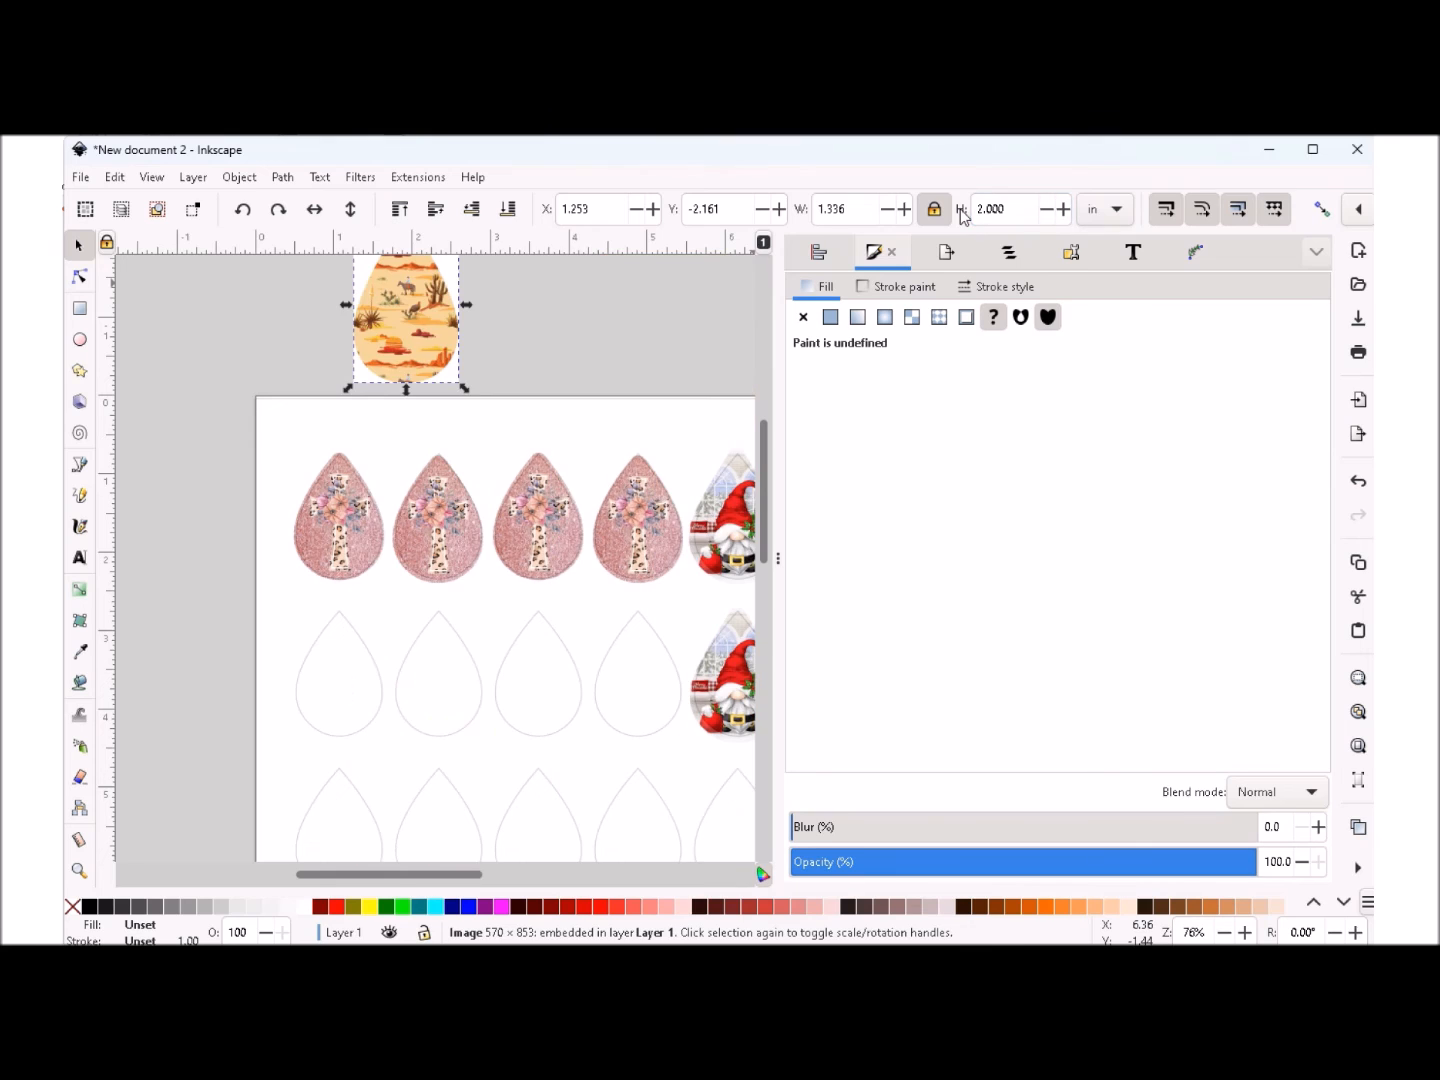
- Move the desert image over the first teardrop in the second row and reduce its width to 1.236 in
{"action": "left_click_drag", "start_coordinate": [396, 319], "coordinate": [325, 697]}
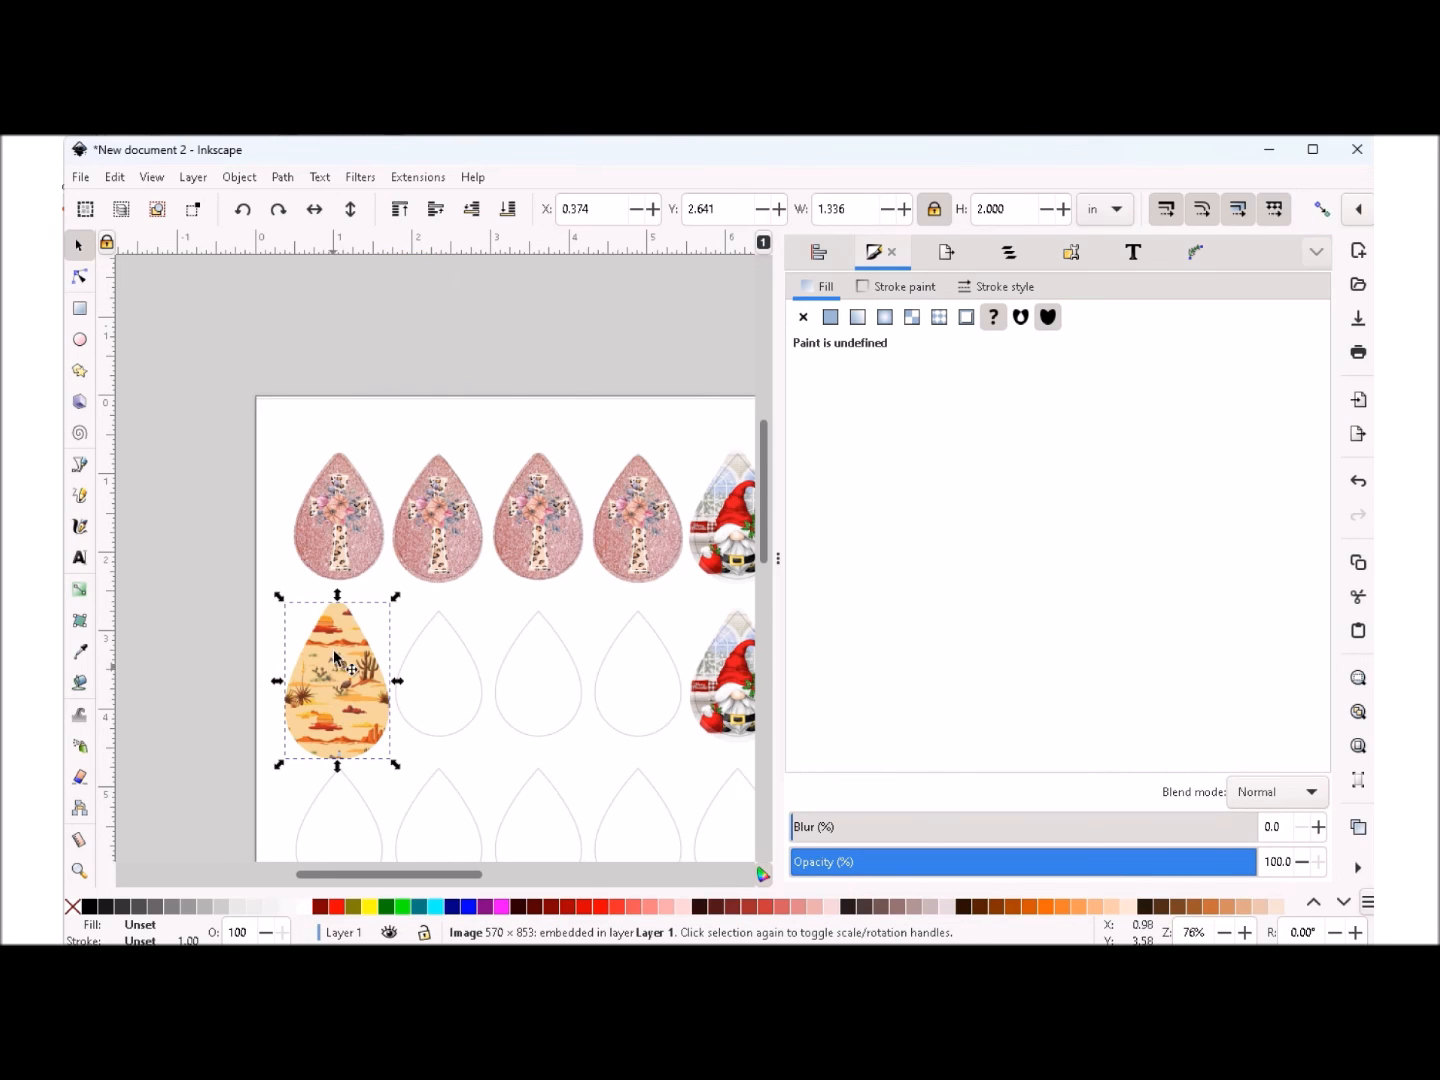
{"action": "left_click", "coordinate": [887, 211]}
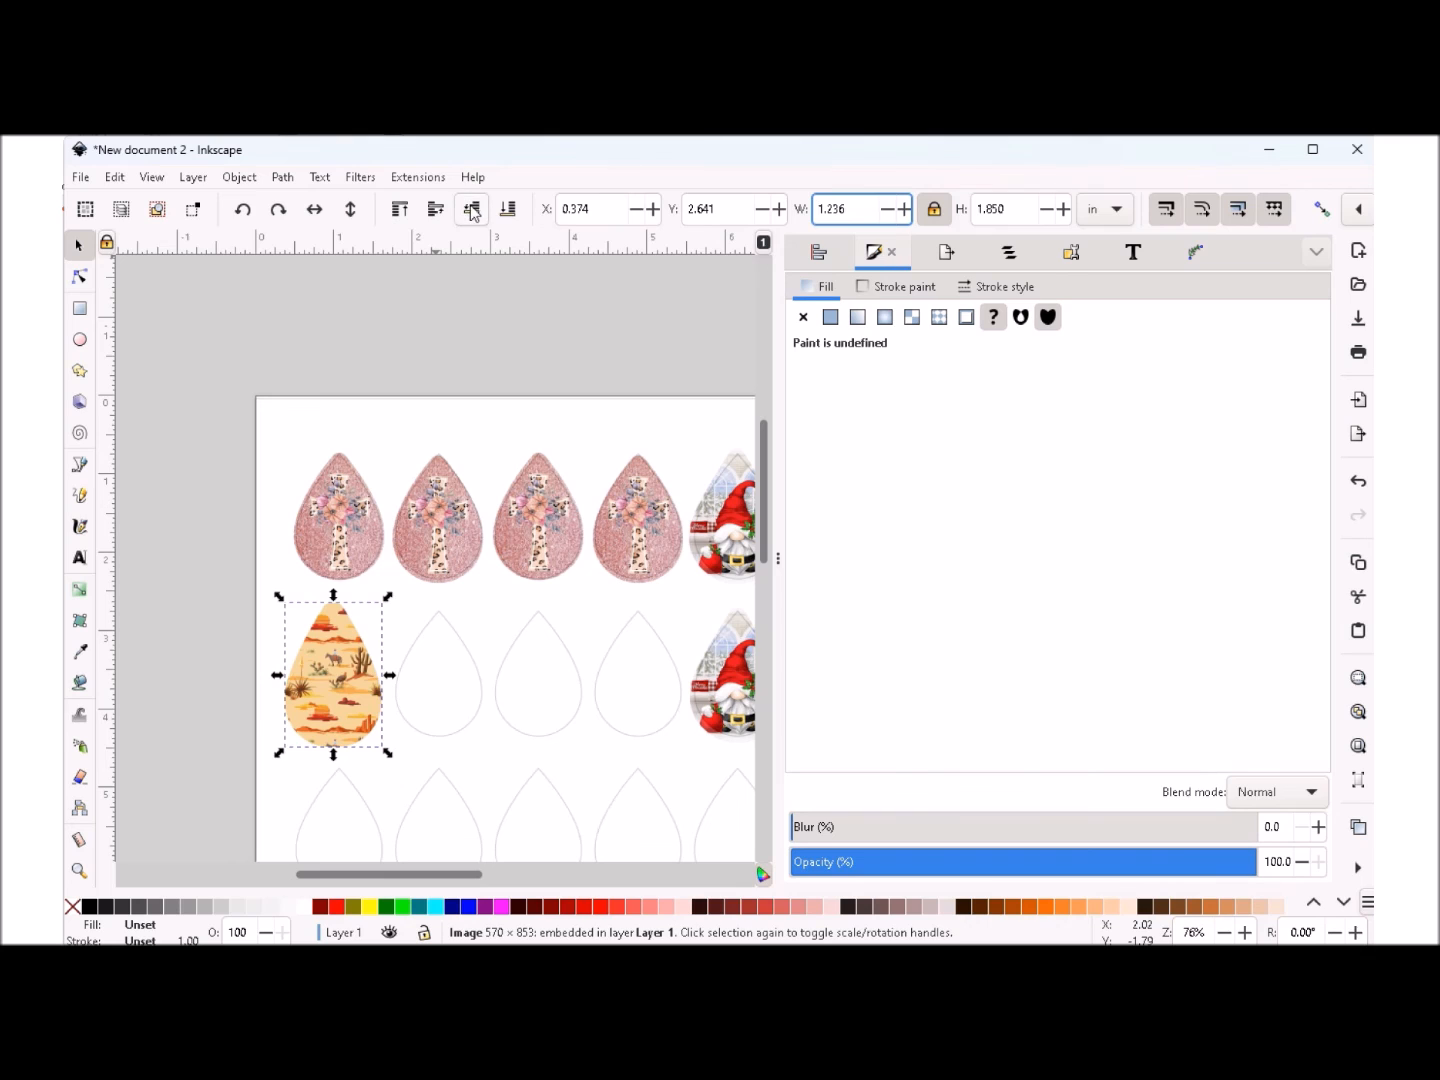
{"action": "left_click_drag", "start_coordinate": [340, 688], "coordinate": [345, 691]}
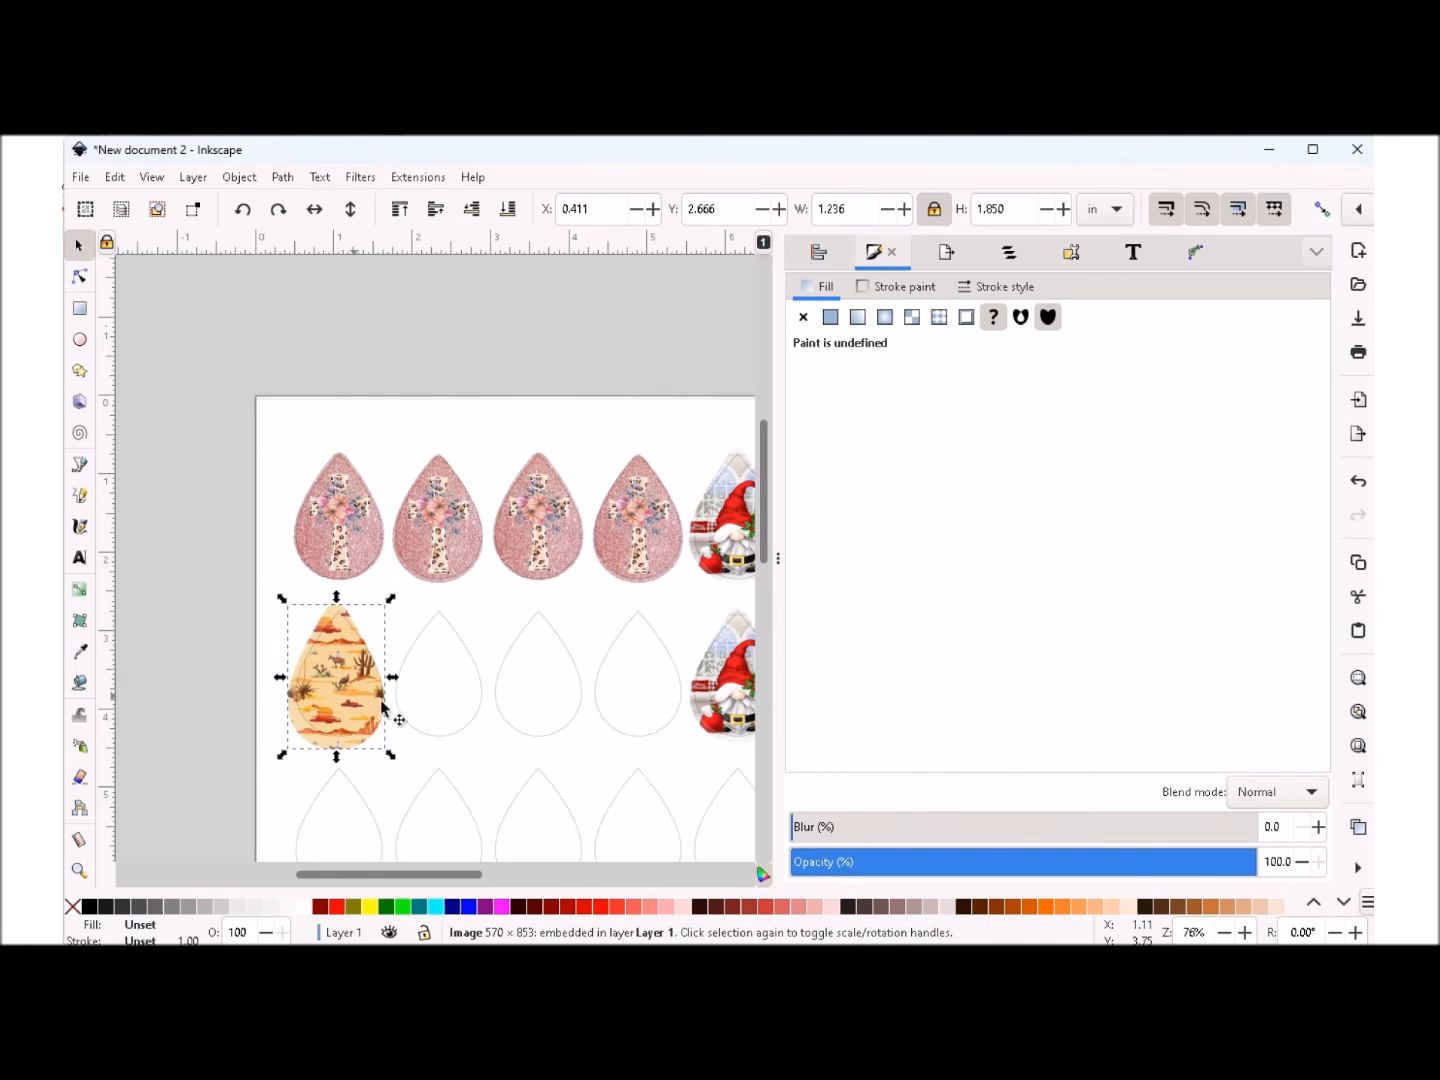
- Centre the desert image over the teardrop at X 0.460 in and shorten it from both ends to about 1.75 in high
{"action": "left_click", "coordinate": [1246, 931]}
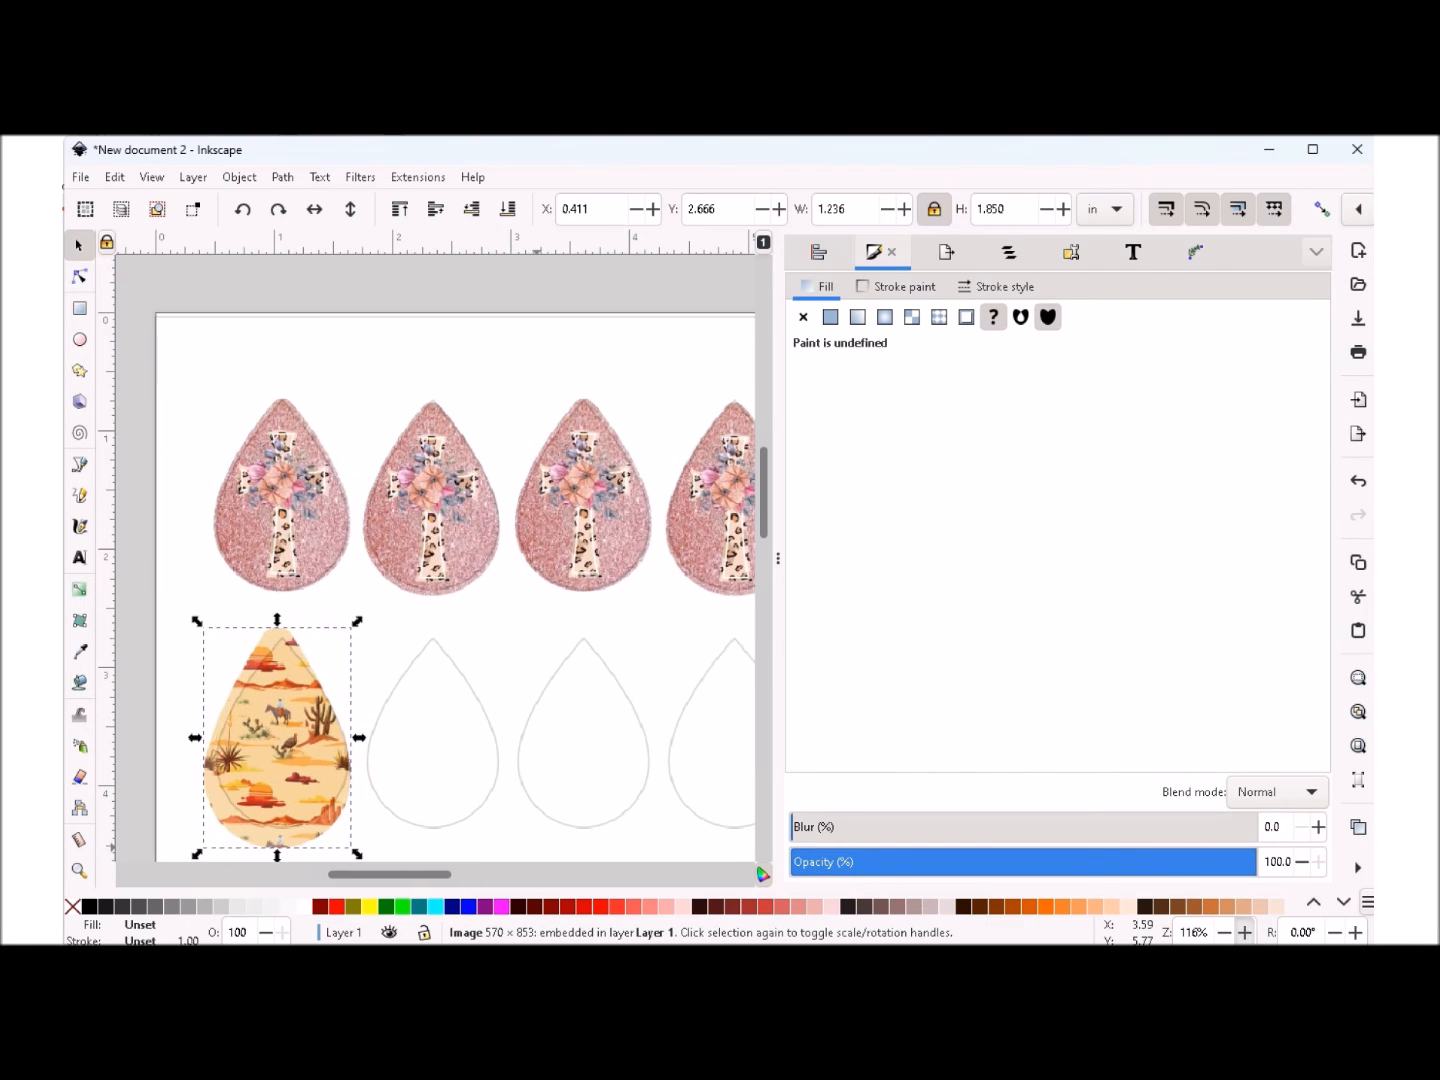
{"action": "left_click_drag", "start_coordinate": [268, 745], "coordinate": [274, 742]}
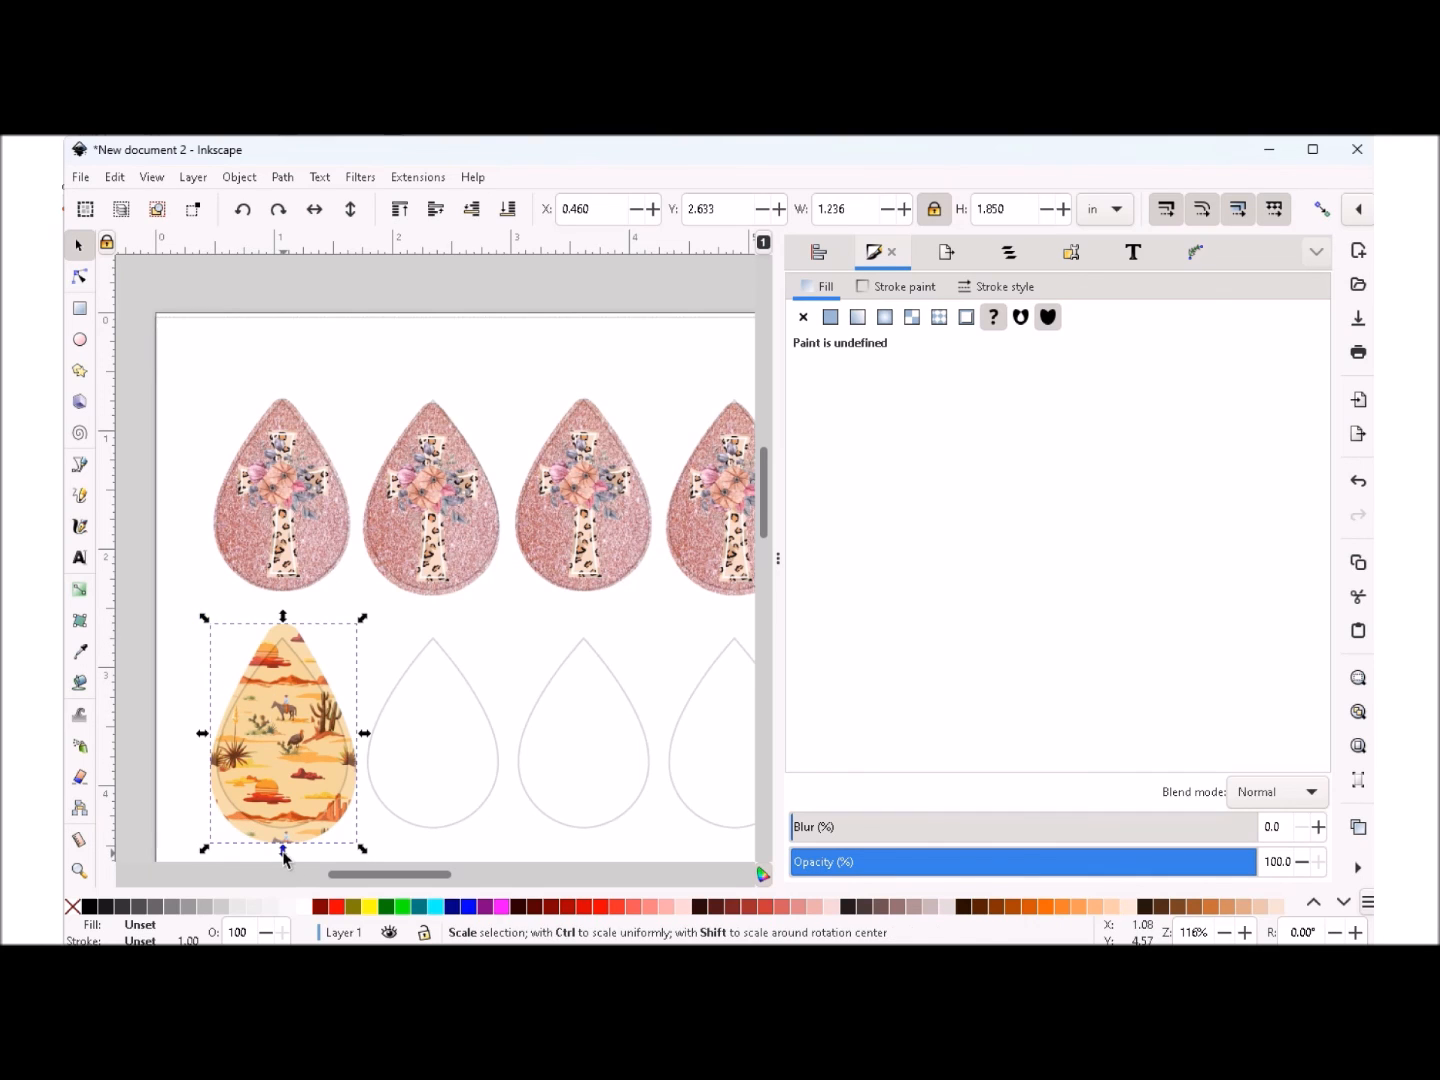
{"action": "left_click_drag", "start_coordinate": [283, 852], "coordinate": [283, 843]}
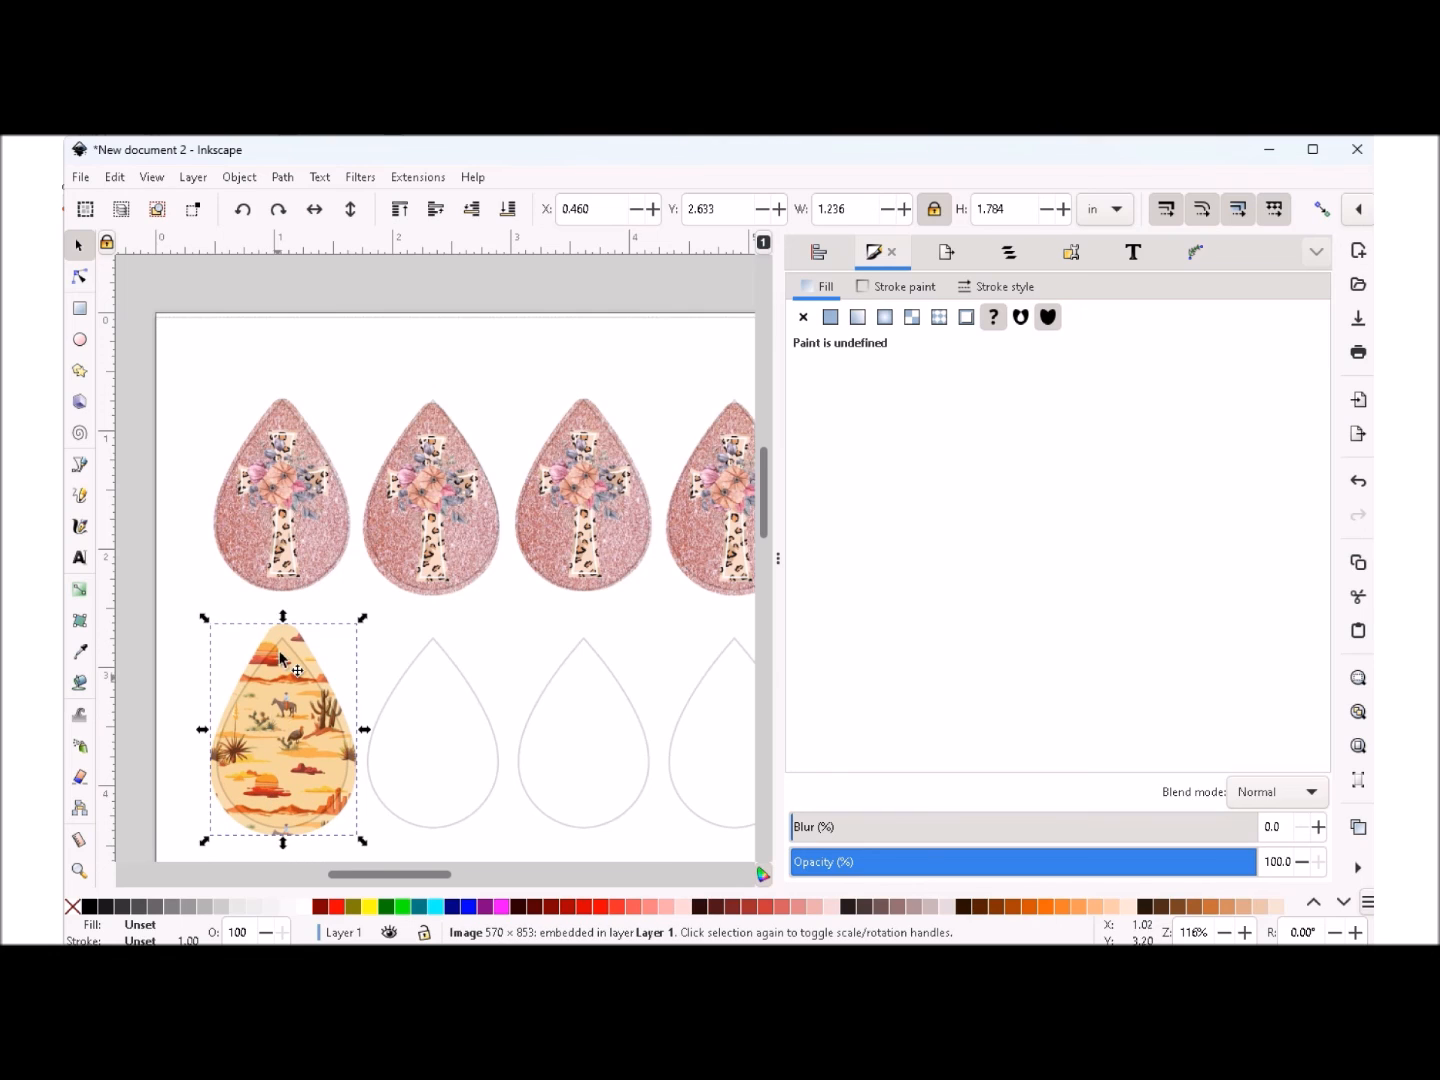
{"action": "left_click_drag", "start_coordinate": [284, 622], "coordinate": [283, 630]}
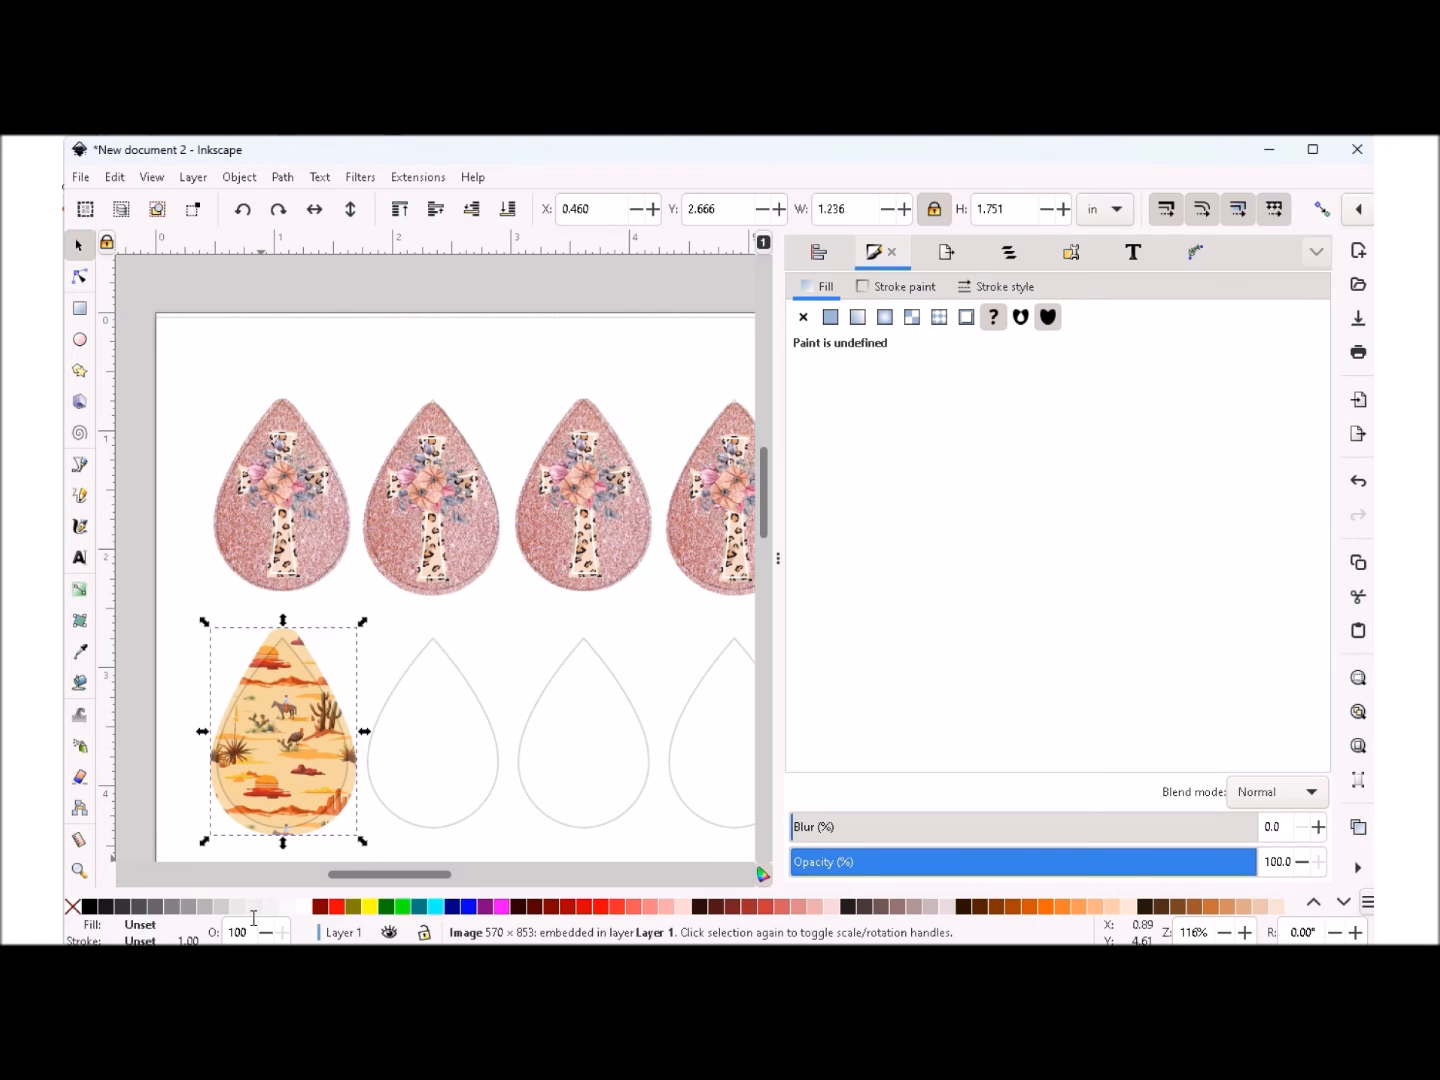
- Nudge the desert image left to X 0.439 in and widen it to 1.244 in over the first teardrop
{"action": "key", "text": "Left"}
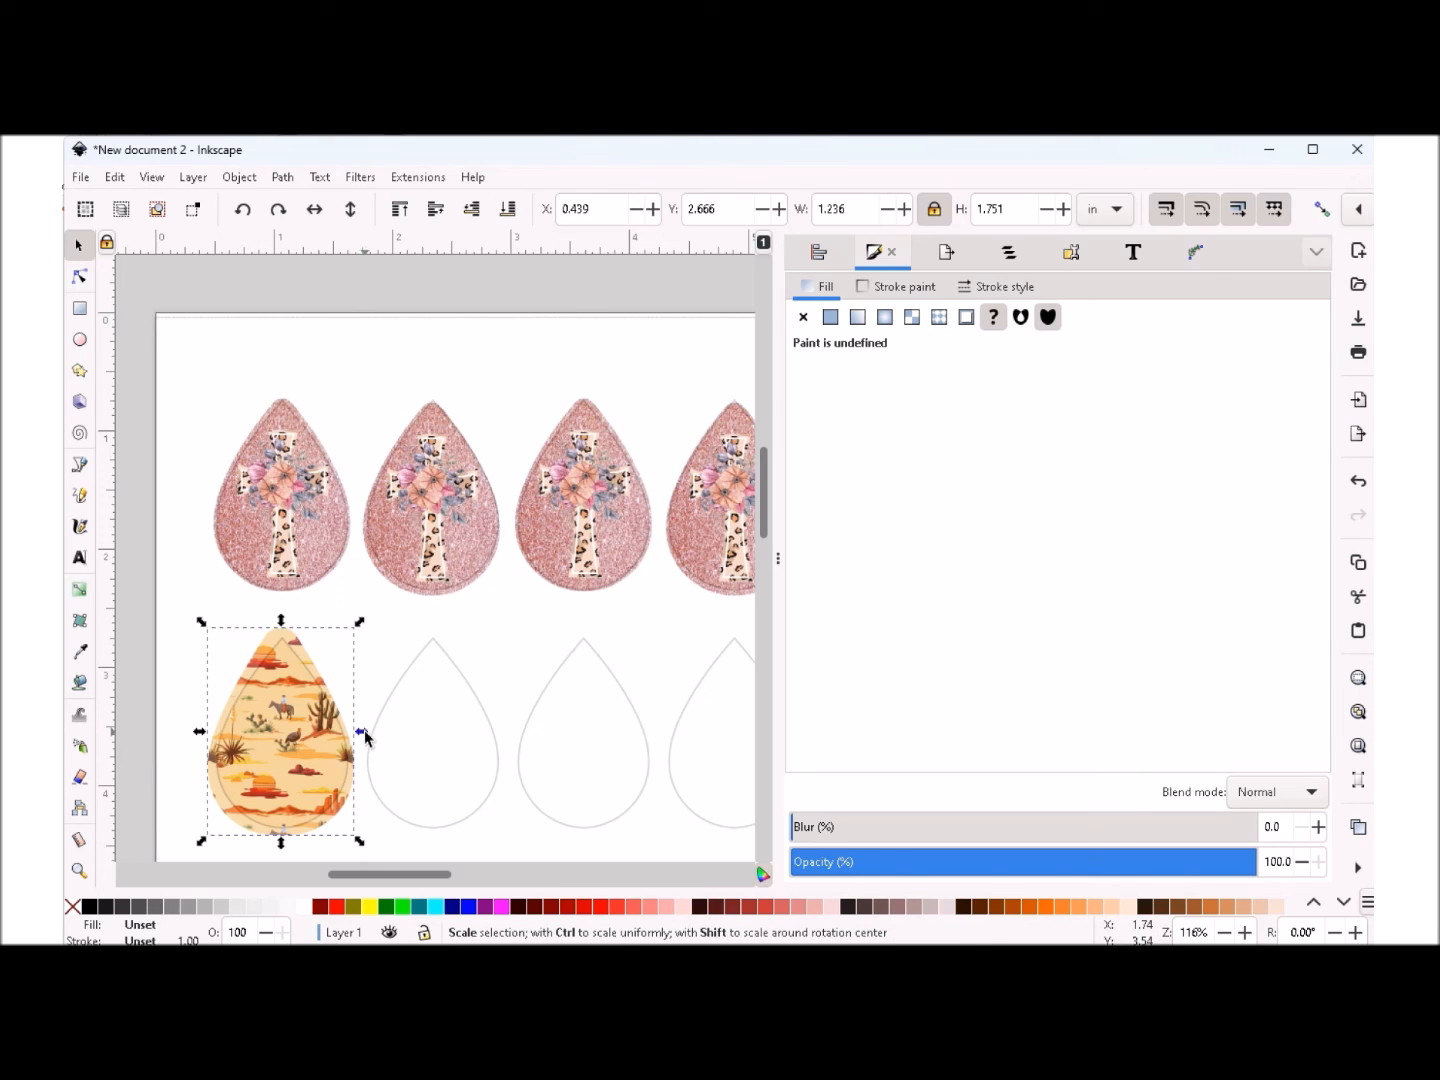
{"action": "left_click_drag", "start_coordinate": [365, 736], "coordinate": [364, 743]}
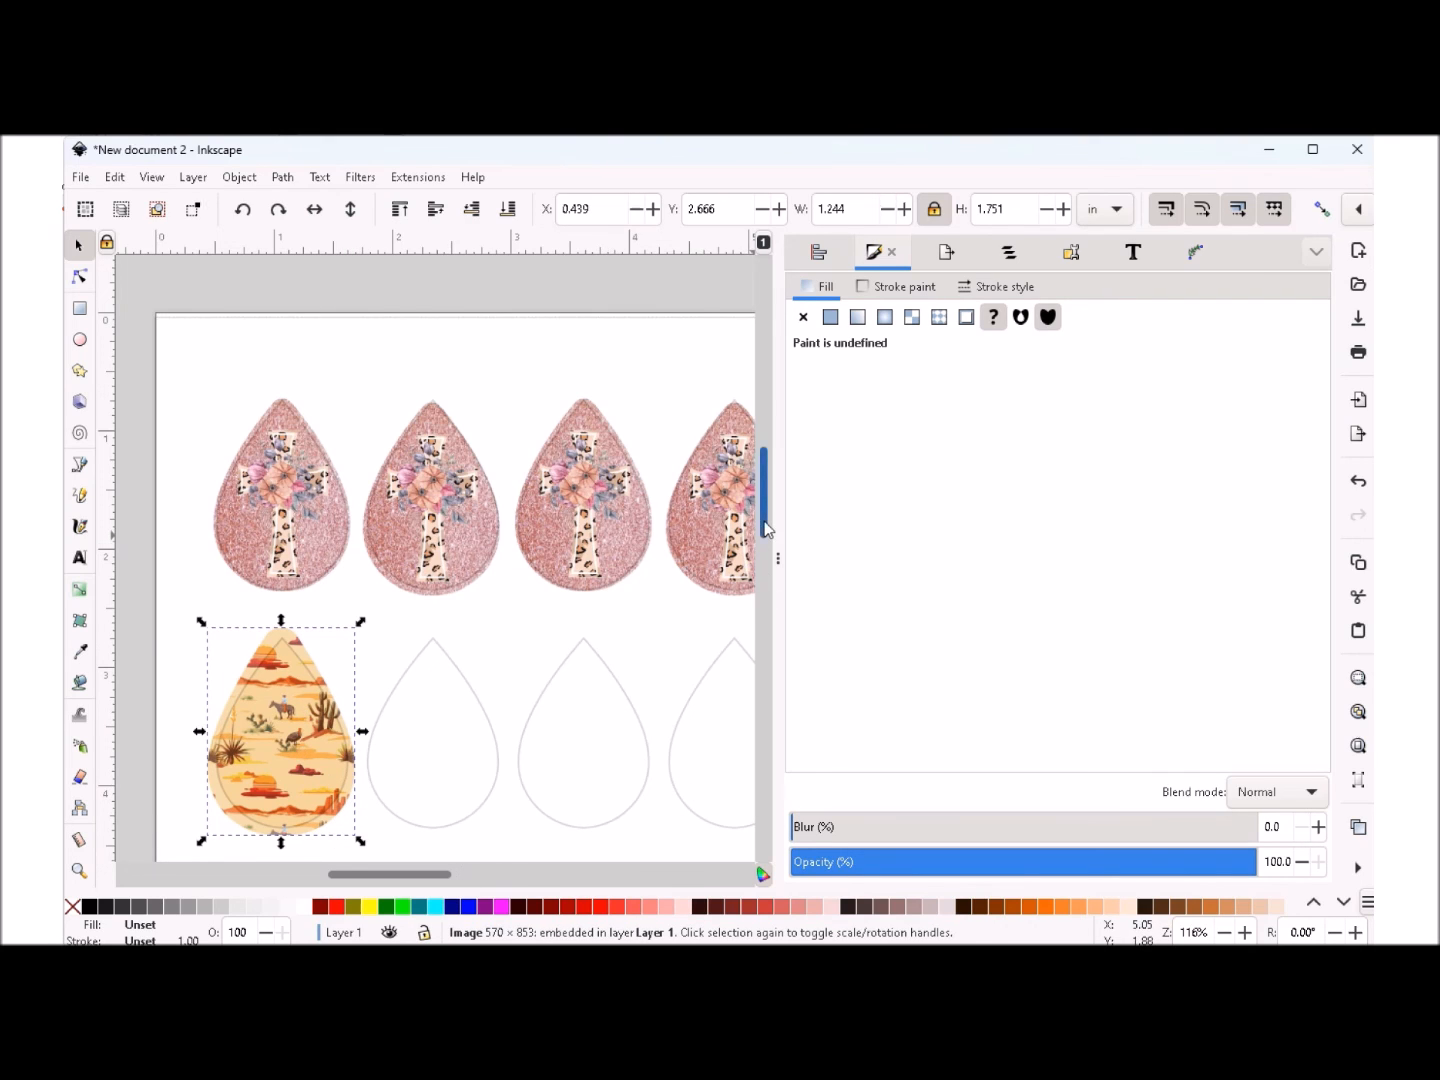
- Duplicate the desert image three times
{"action": "scroll", "coordinate": [765, 548], "scroll_direction": "down", "scroll_amount": 3}
{"action": "right_click", "coordinate": [293, 610]}
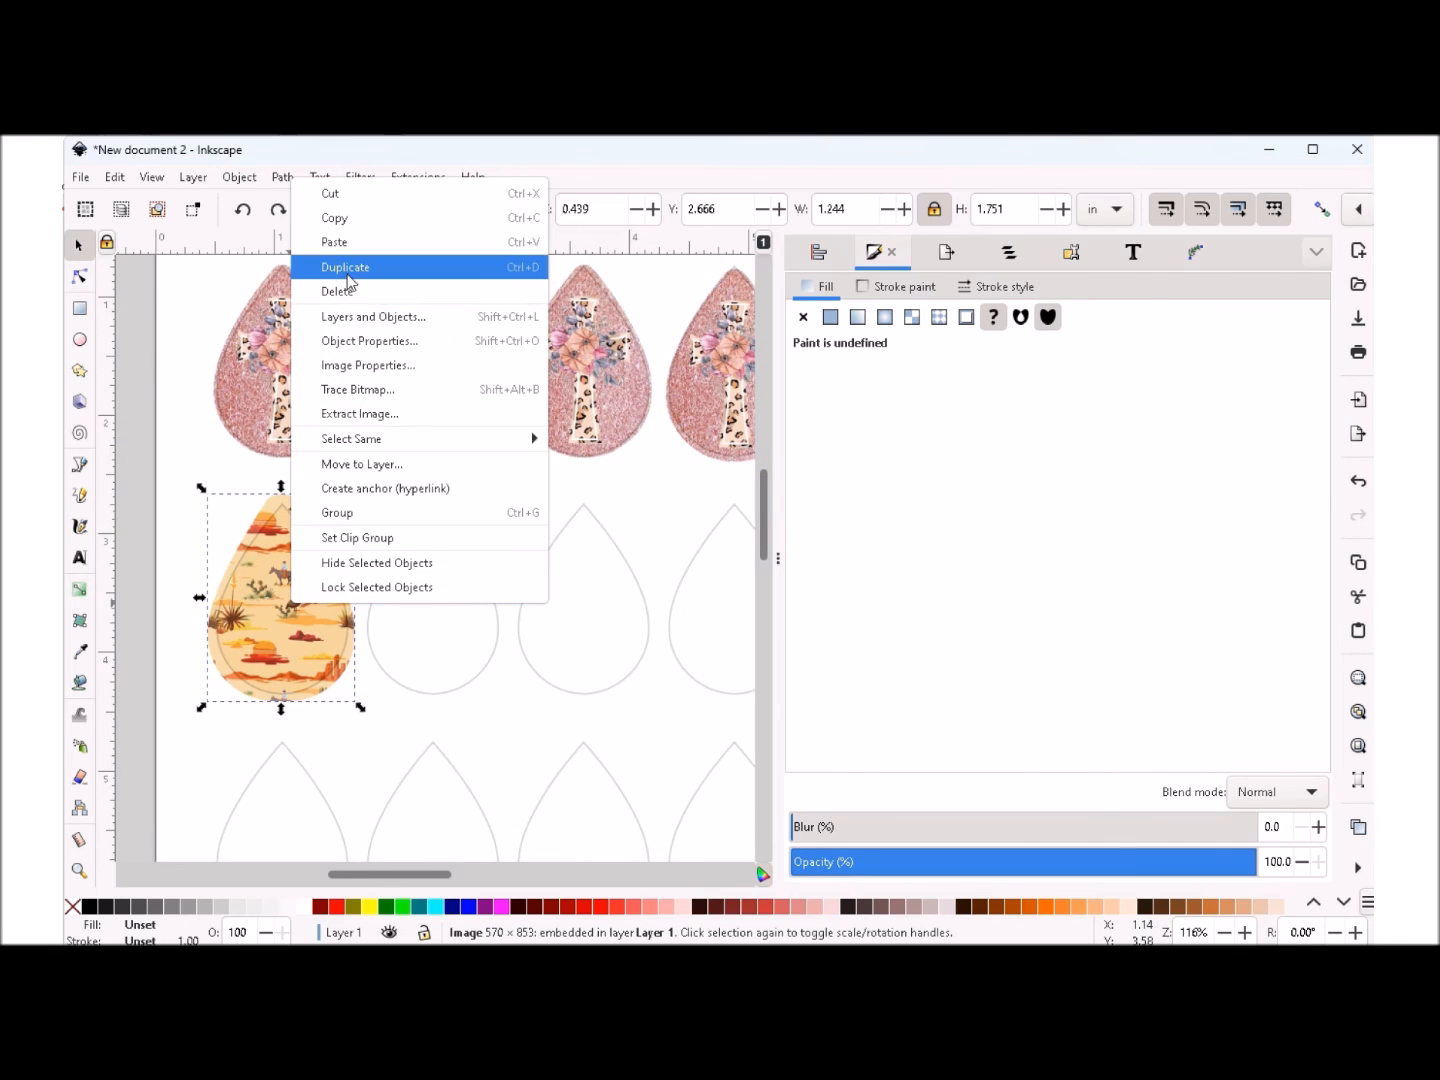
{"action": "left_click", "coordinate": [347, 265]}
{"action": "right_click", "coordinate": [296, 599]}
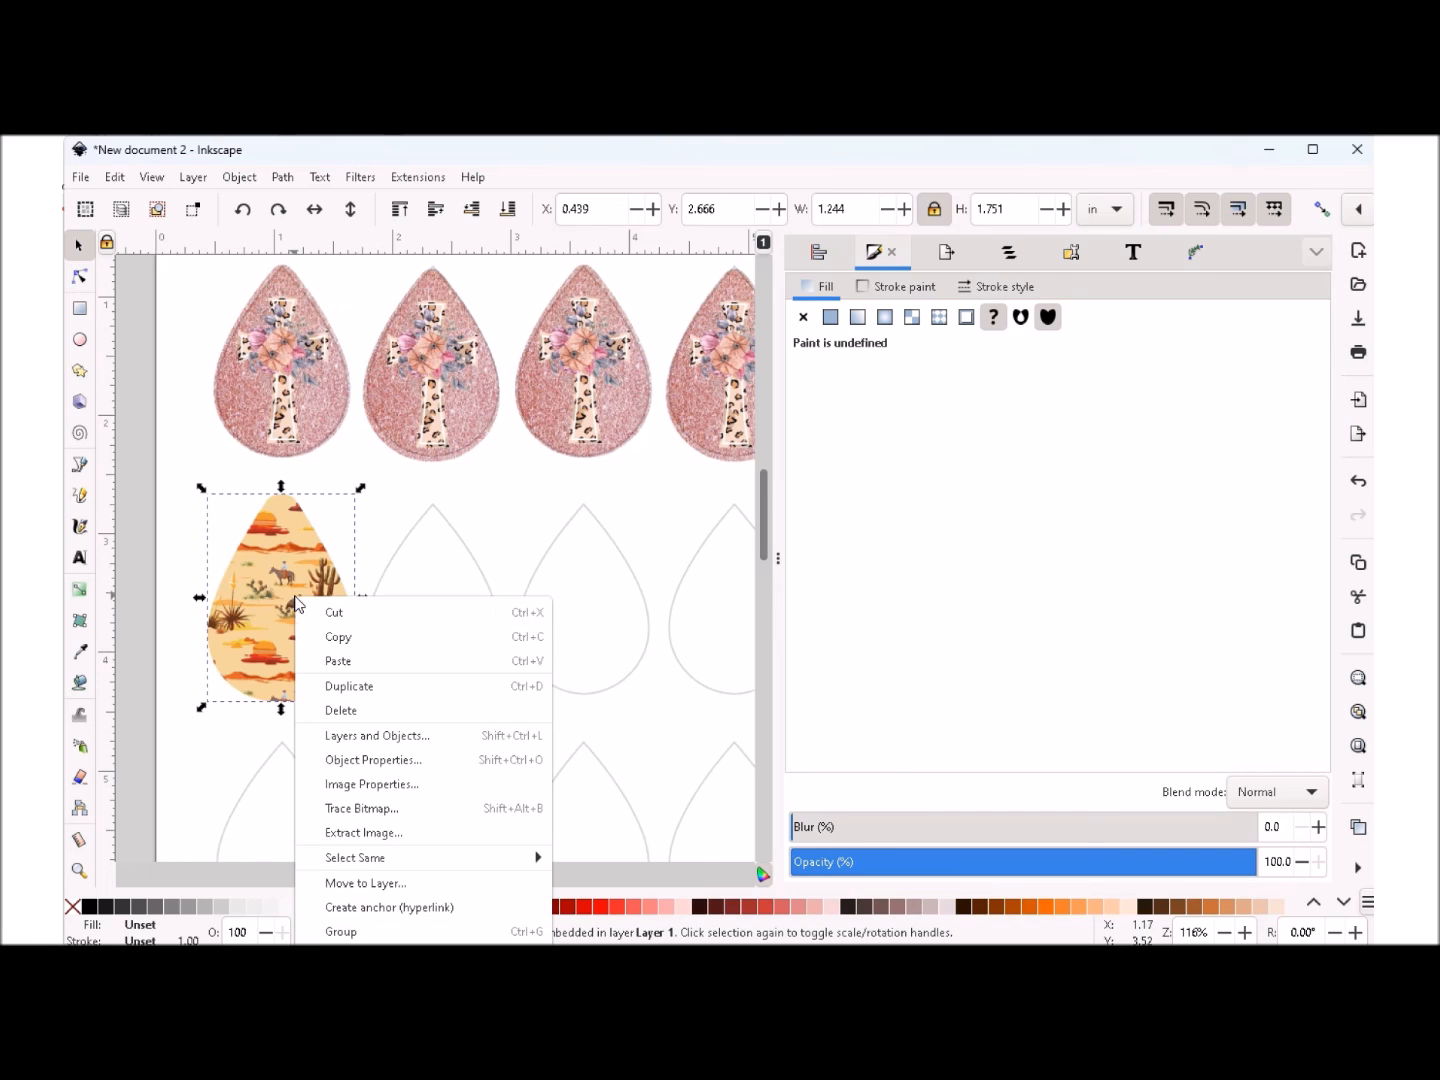
{"action": "left_click", "coordinate": [376, 685]}
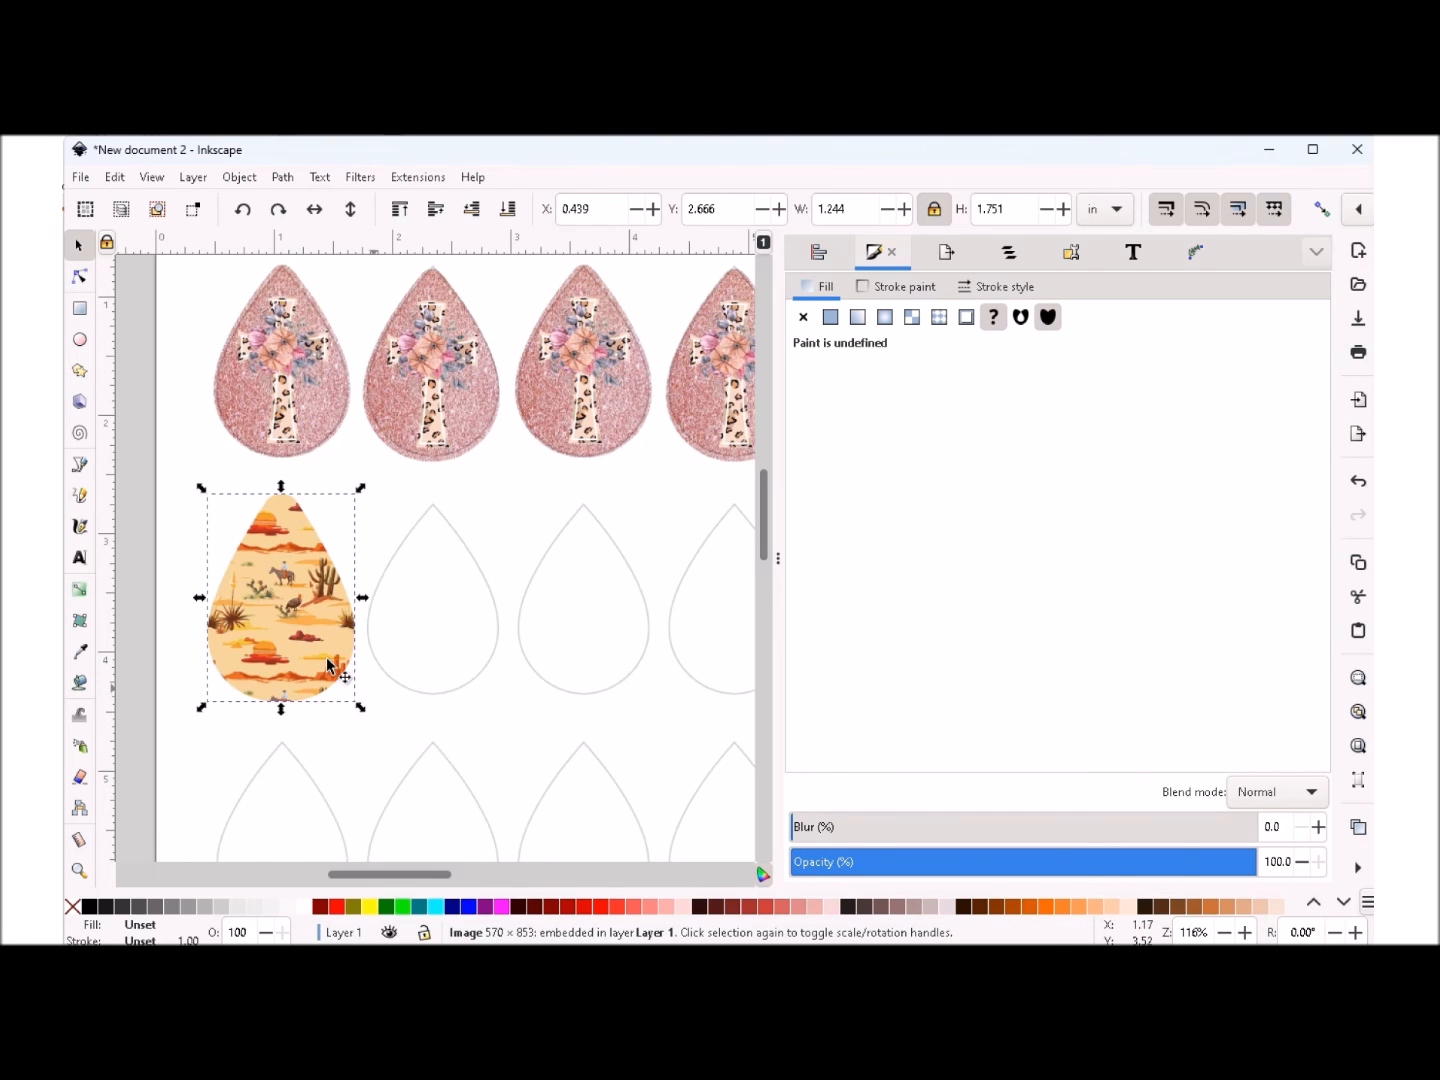
{"action": "right_click", "coordinate": [282, 589]}
{"action": "left_click", "coordinate": [360, 681]}
- Place the desert copies over the second, third and fourth teardrops of the second row at about X 1.715, 2.983 and 4.268 in
{"action": "left_click_drag", "start_coordinate": [376, 874], "coordinate": [397, 881]}
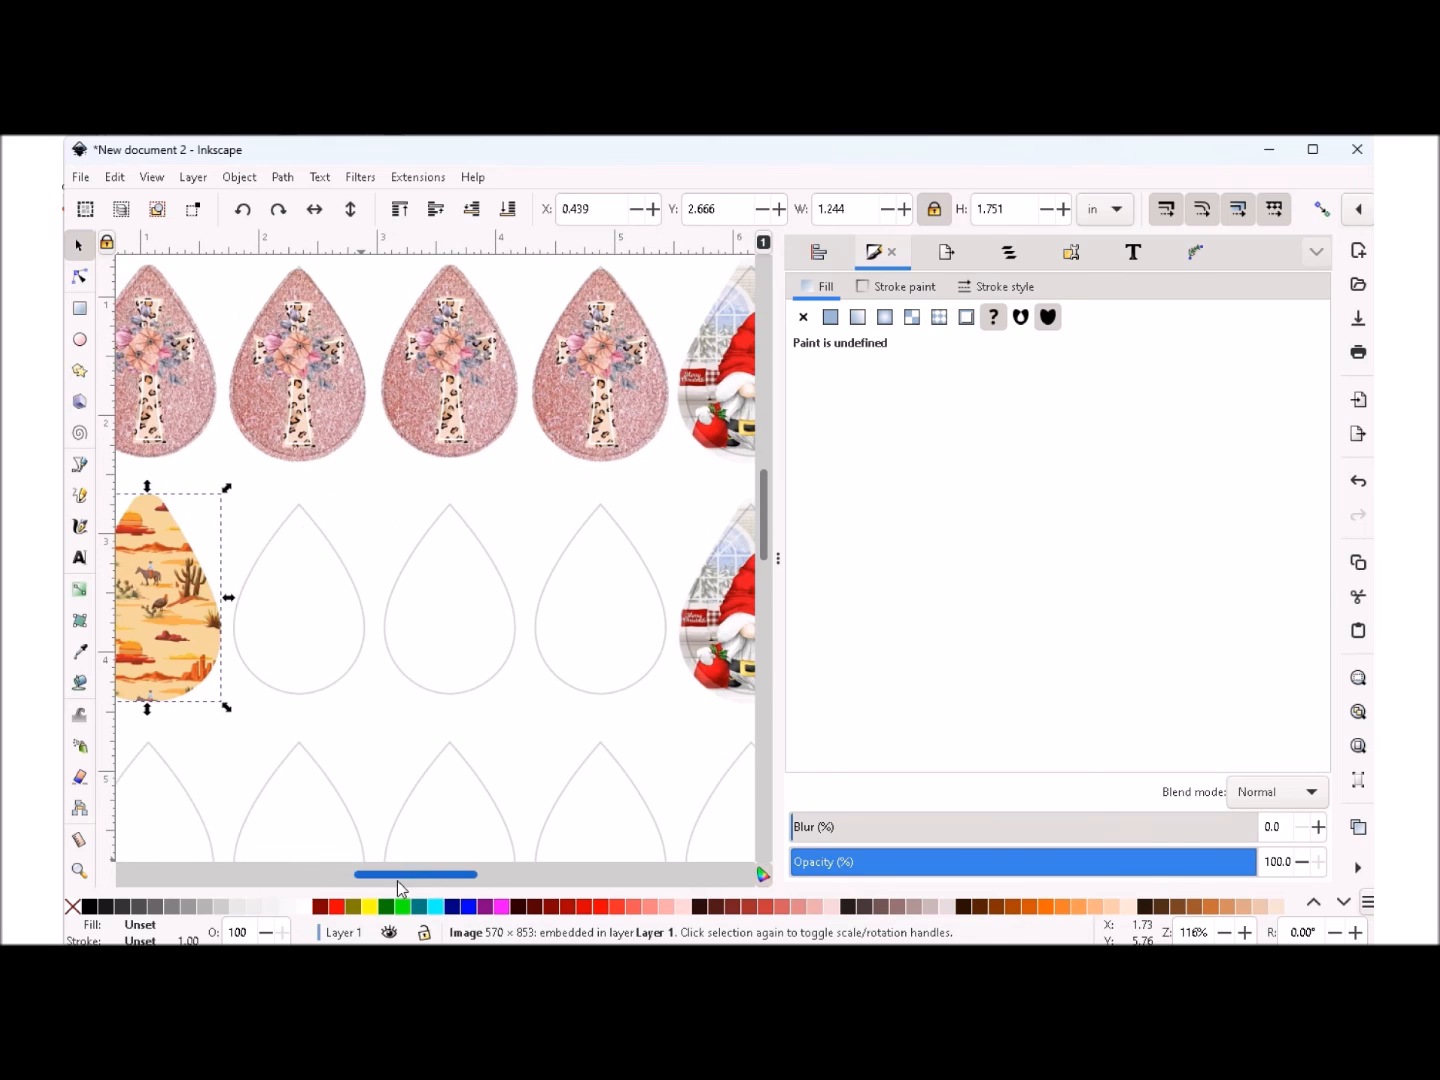
{"action": "left_click_drag", "start_coordinate": [178, 610], "coordinate": [318, 617]}
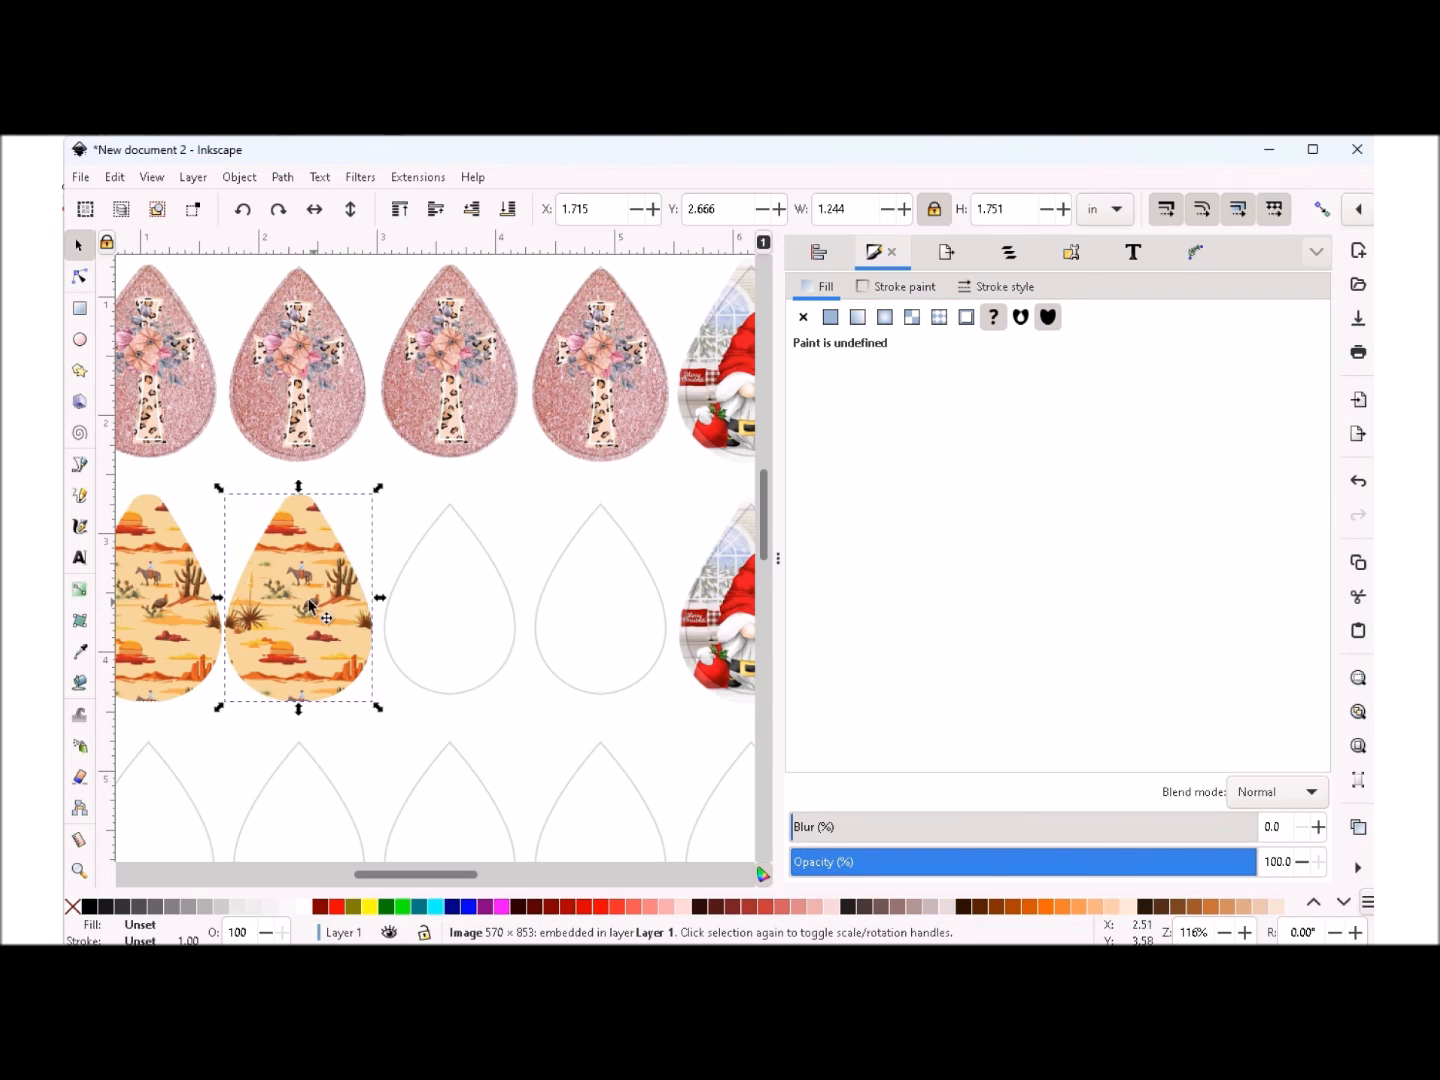
{"action": "left_click_drag", "start_coordinate": [172, 594], "coordinate": [482, 599]}
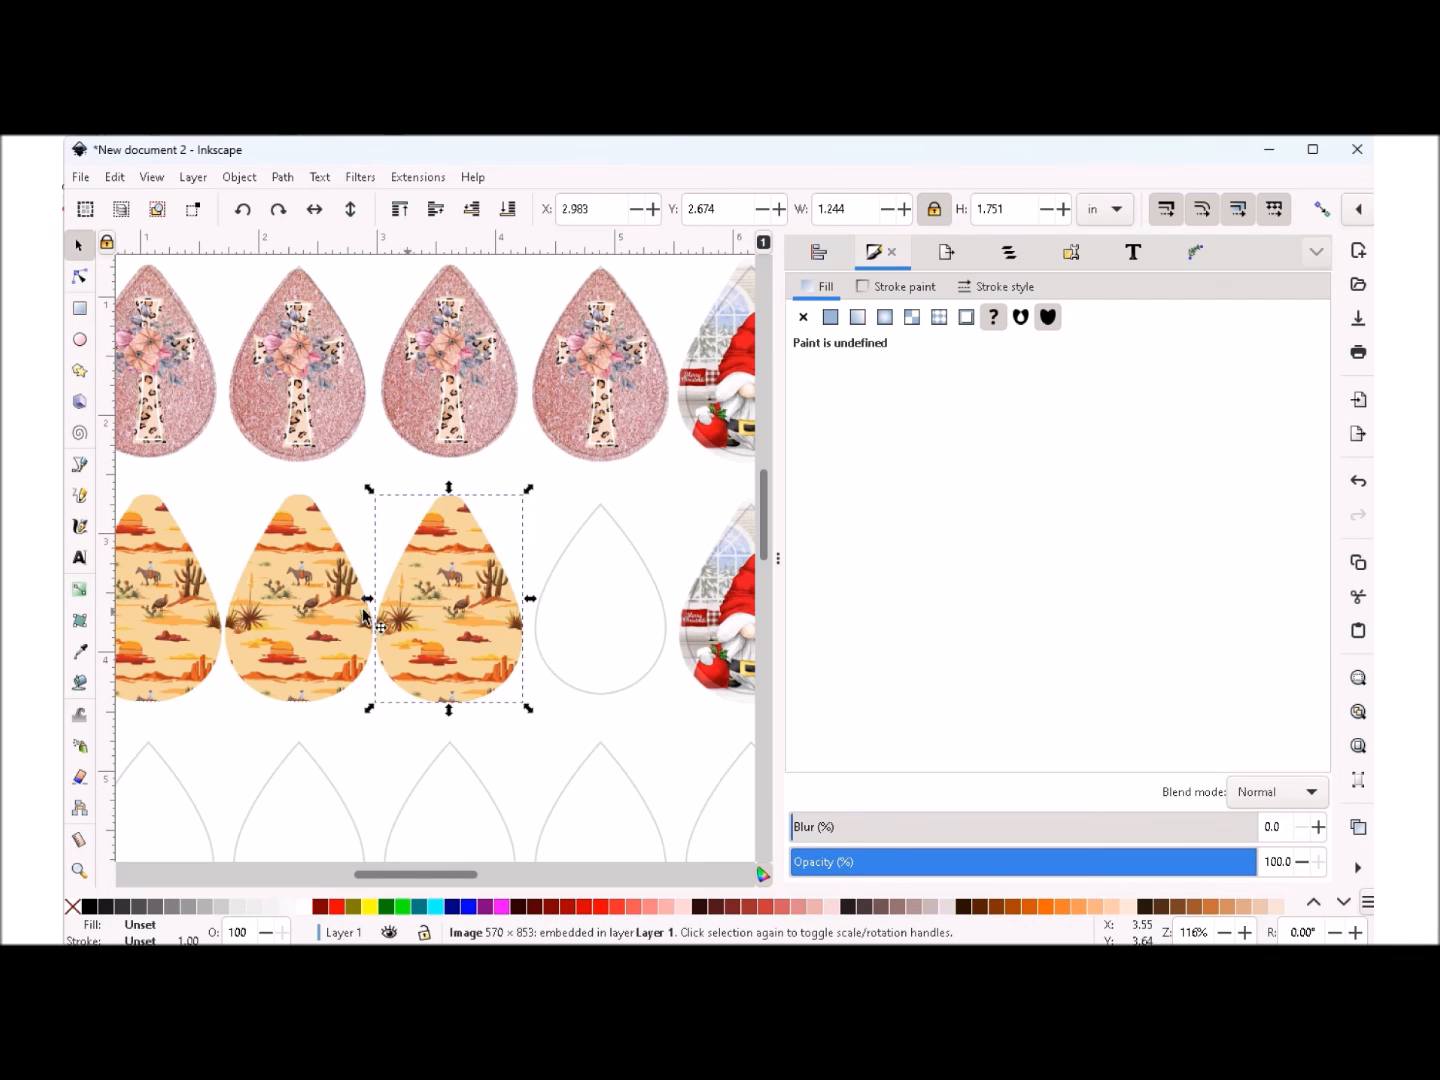
{"action": "left_click_drag", "start_coordinate": [160, 618], "coordinate": [599, 619]}
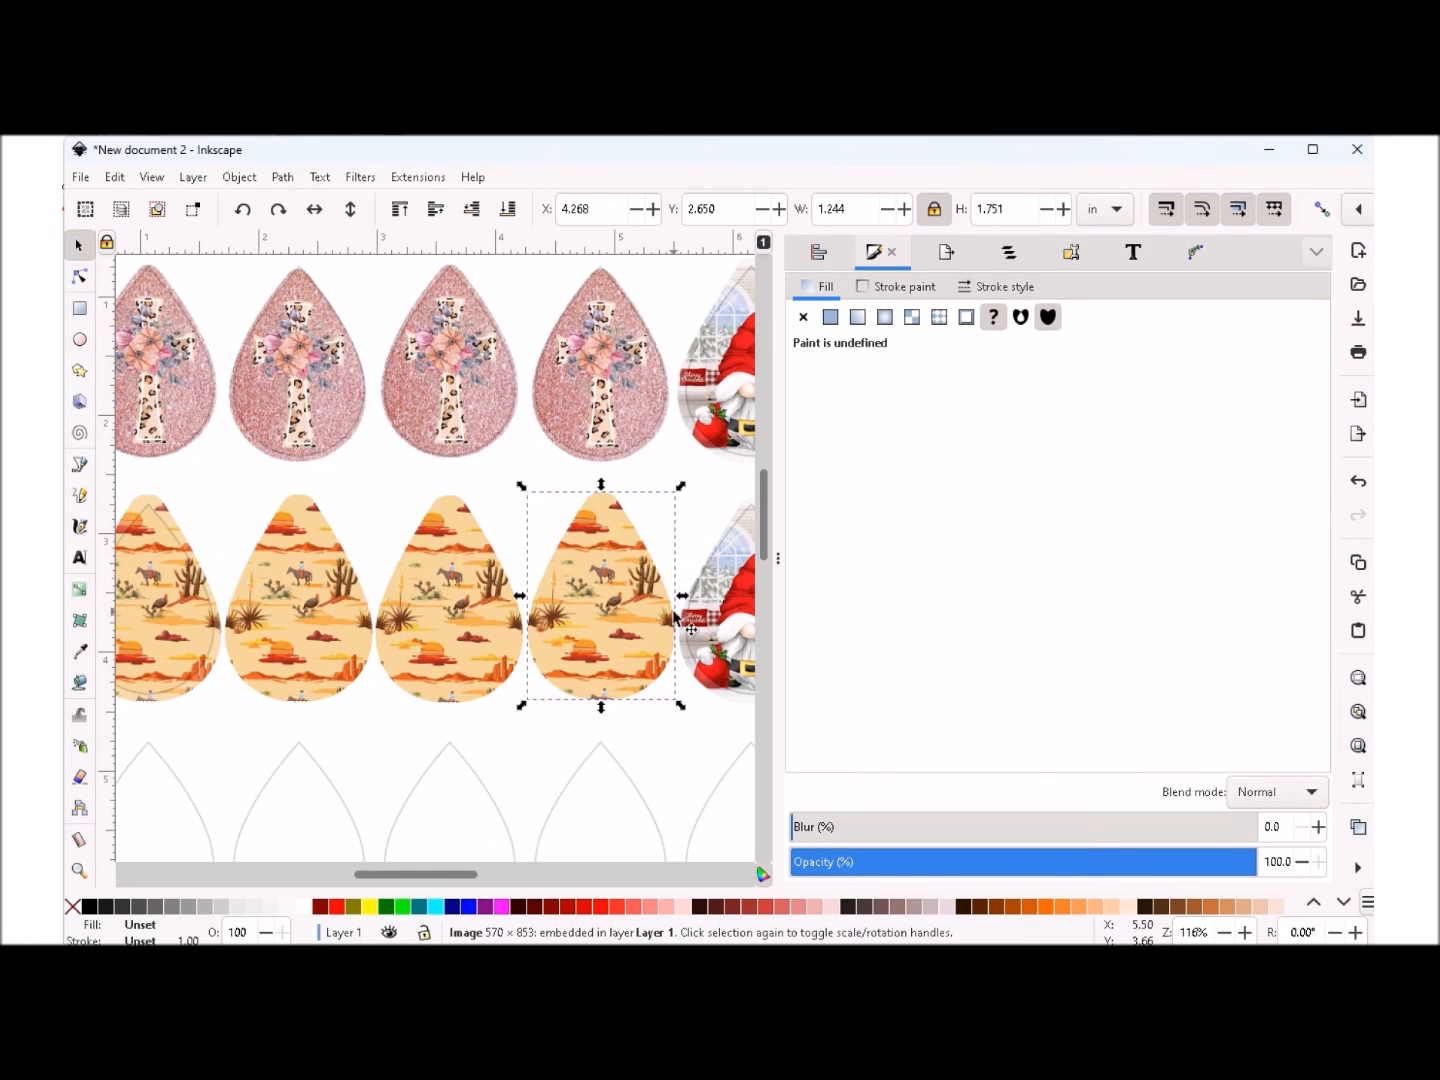
- Lower the fourth, third and second desert images one step each in the stacking order, behind the template outlines
{"action": "left_click", "coordinate": [472, 209]}
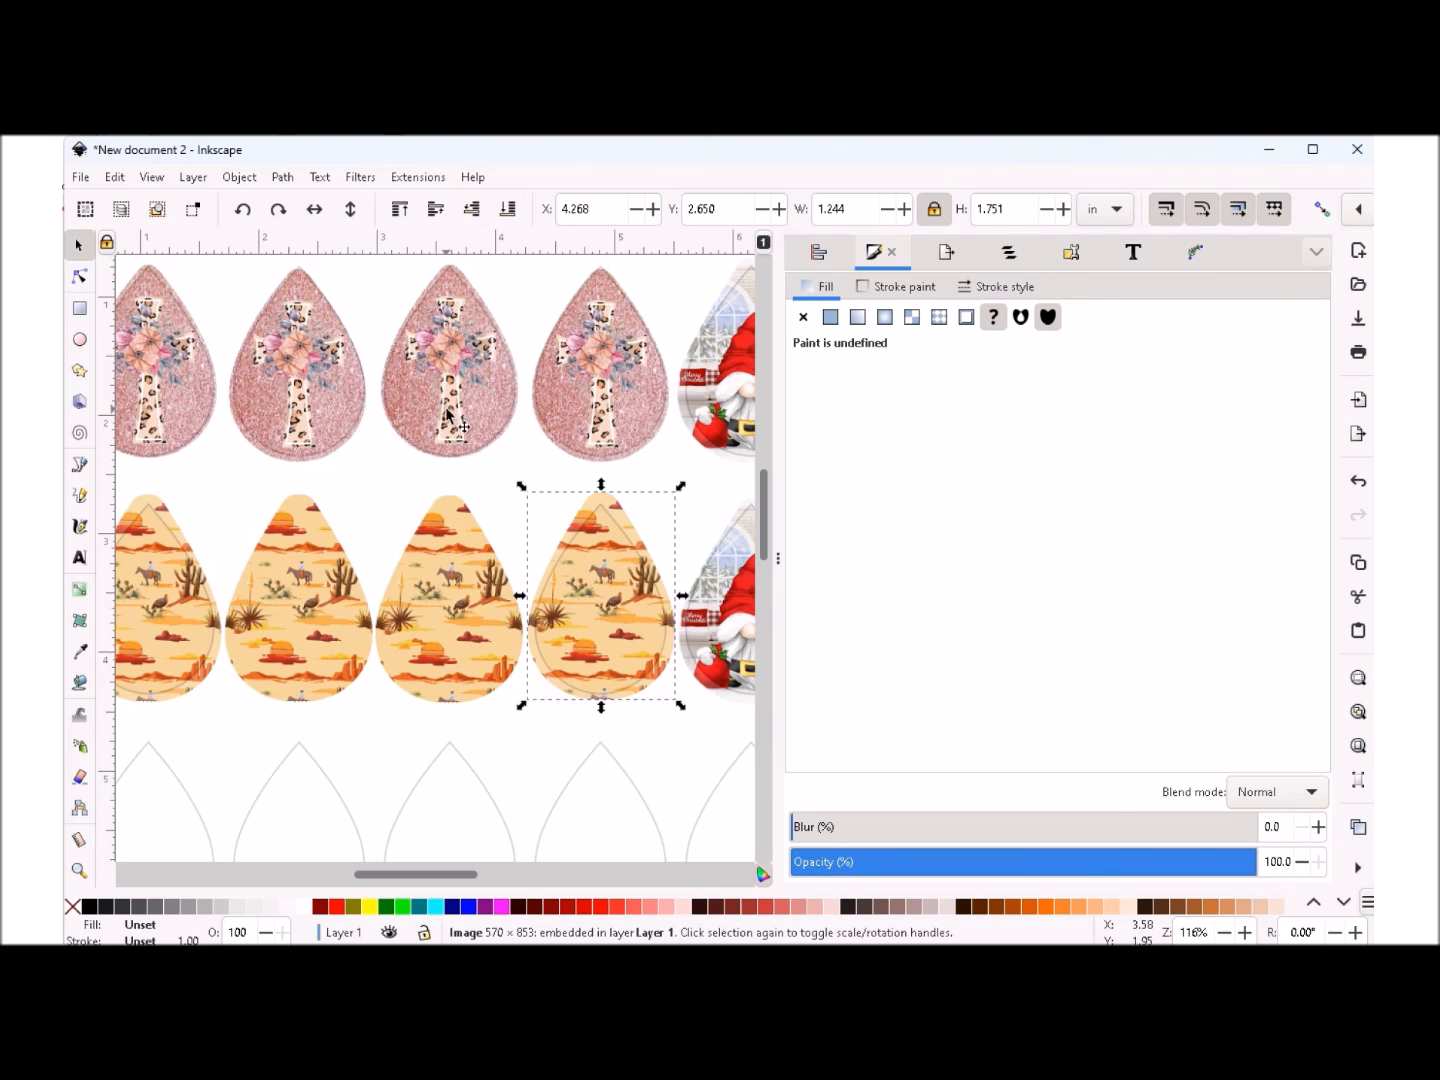
{"action": "left_click", "coordinate": [430, 625]}
{"action": "left_click", "coordinate": [469, 209]}
{"action": "left_click", "coordinate": [294, 592]}
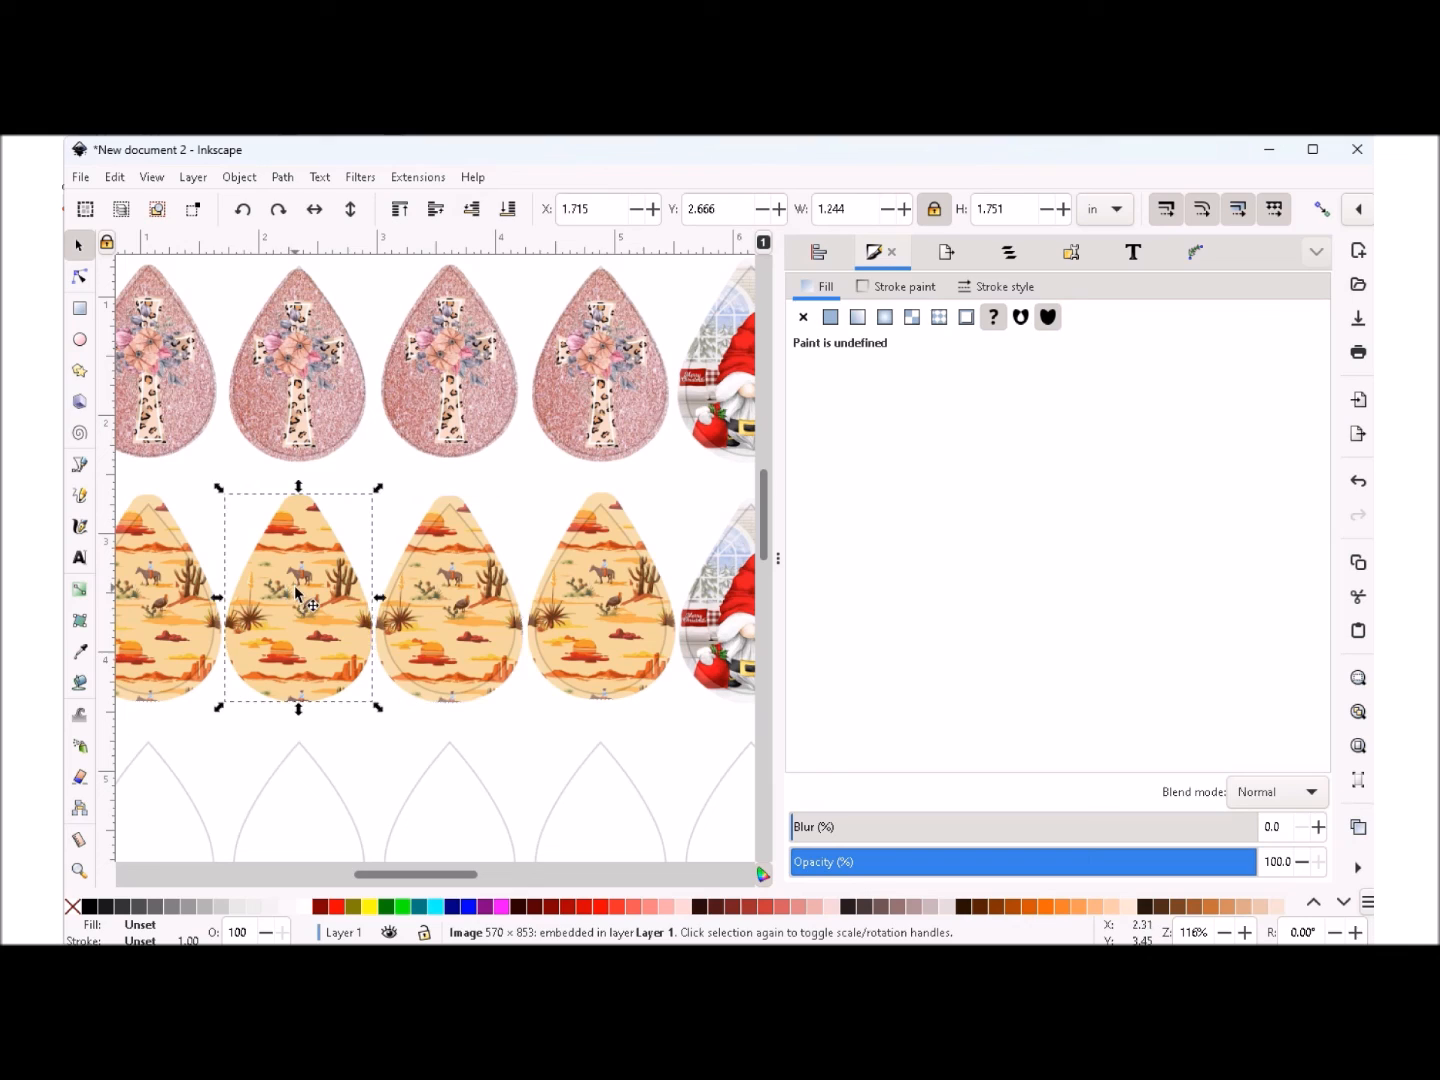
{"action": "left_click", "coordinate": [472, 208]}
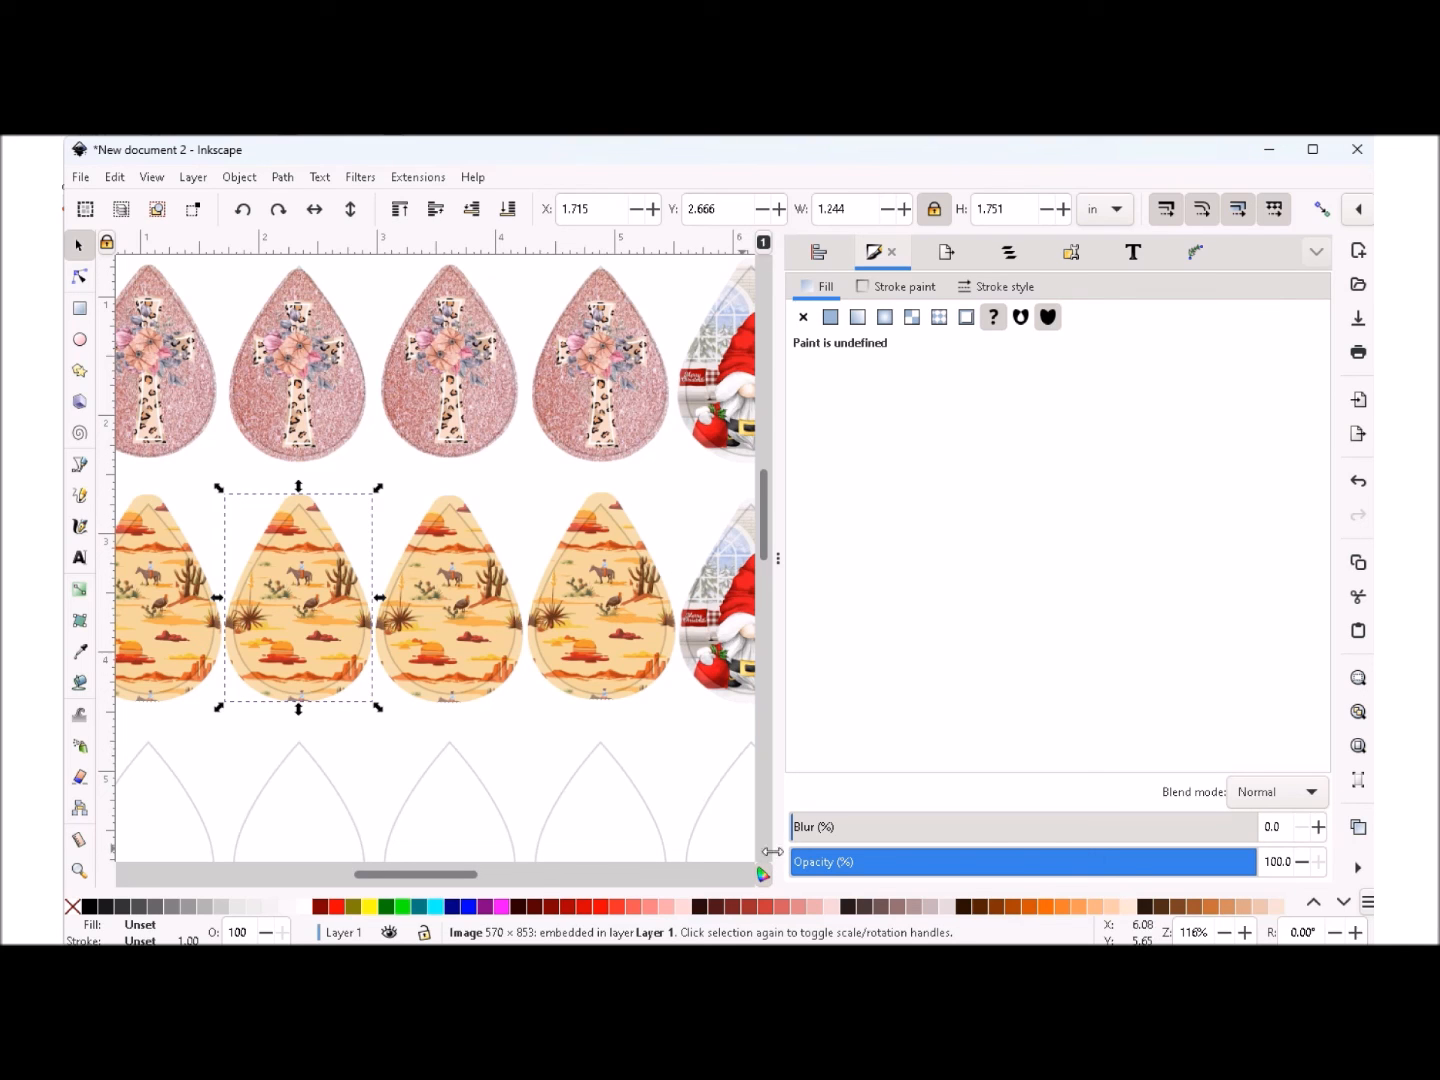
- Move the full-page teardrop template image off the page and delete it
{"action": "left_click", "coordinate": [1225, 934]}
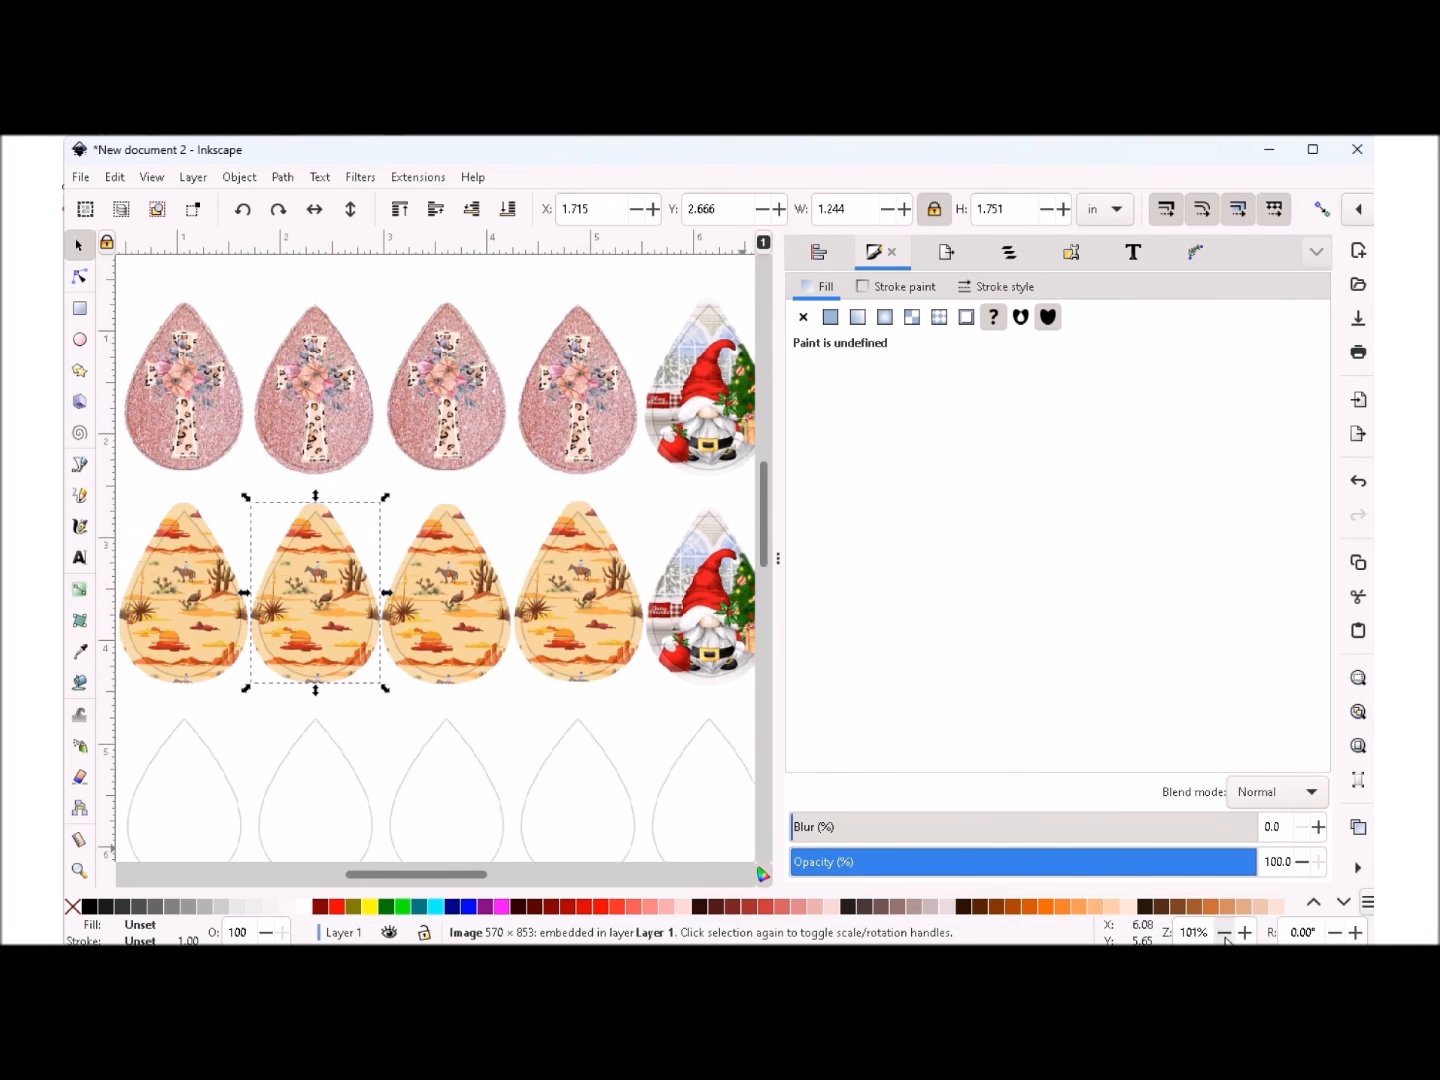
{"action": "left_click", "coordinate": [1225, 934]}
{"action": "left_click", "coordinate": [1225, 934]}
{"action": "left_click", "coordinate": [1225, 934]}
{"action": "left_click", "coordinate": [1225, 933]}
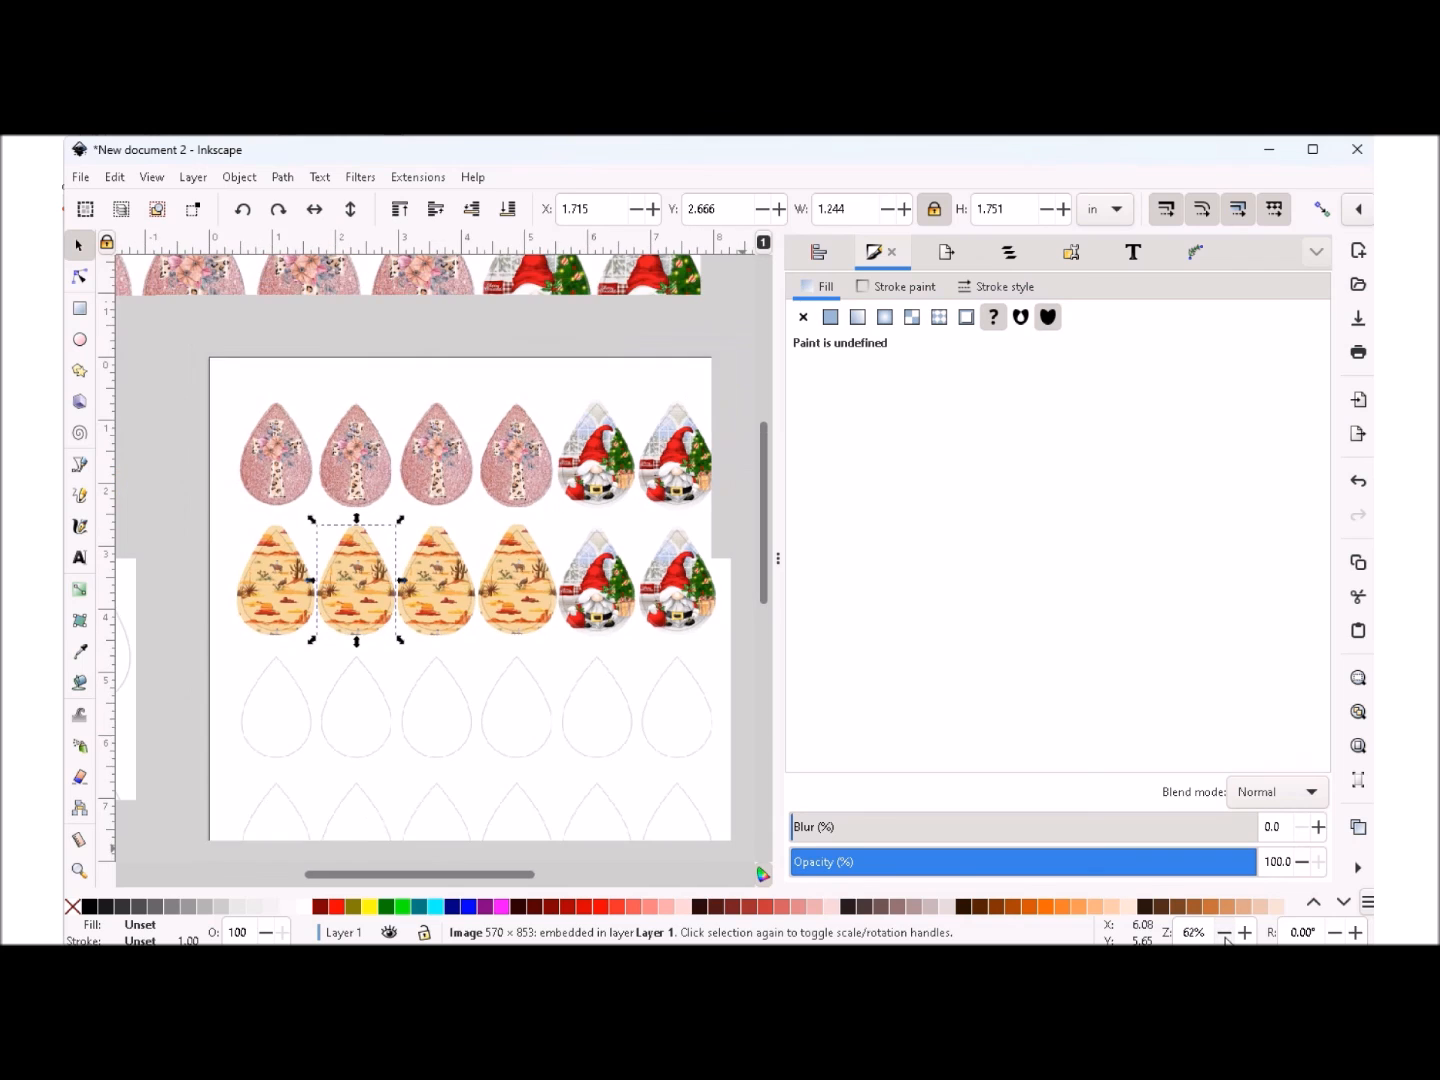
{"action": "left_click", "coordinate": [1225, 934]}
{"action": "left_click", "coordinate": [1225, 934]}
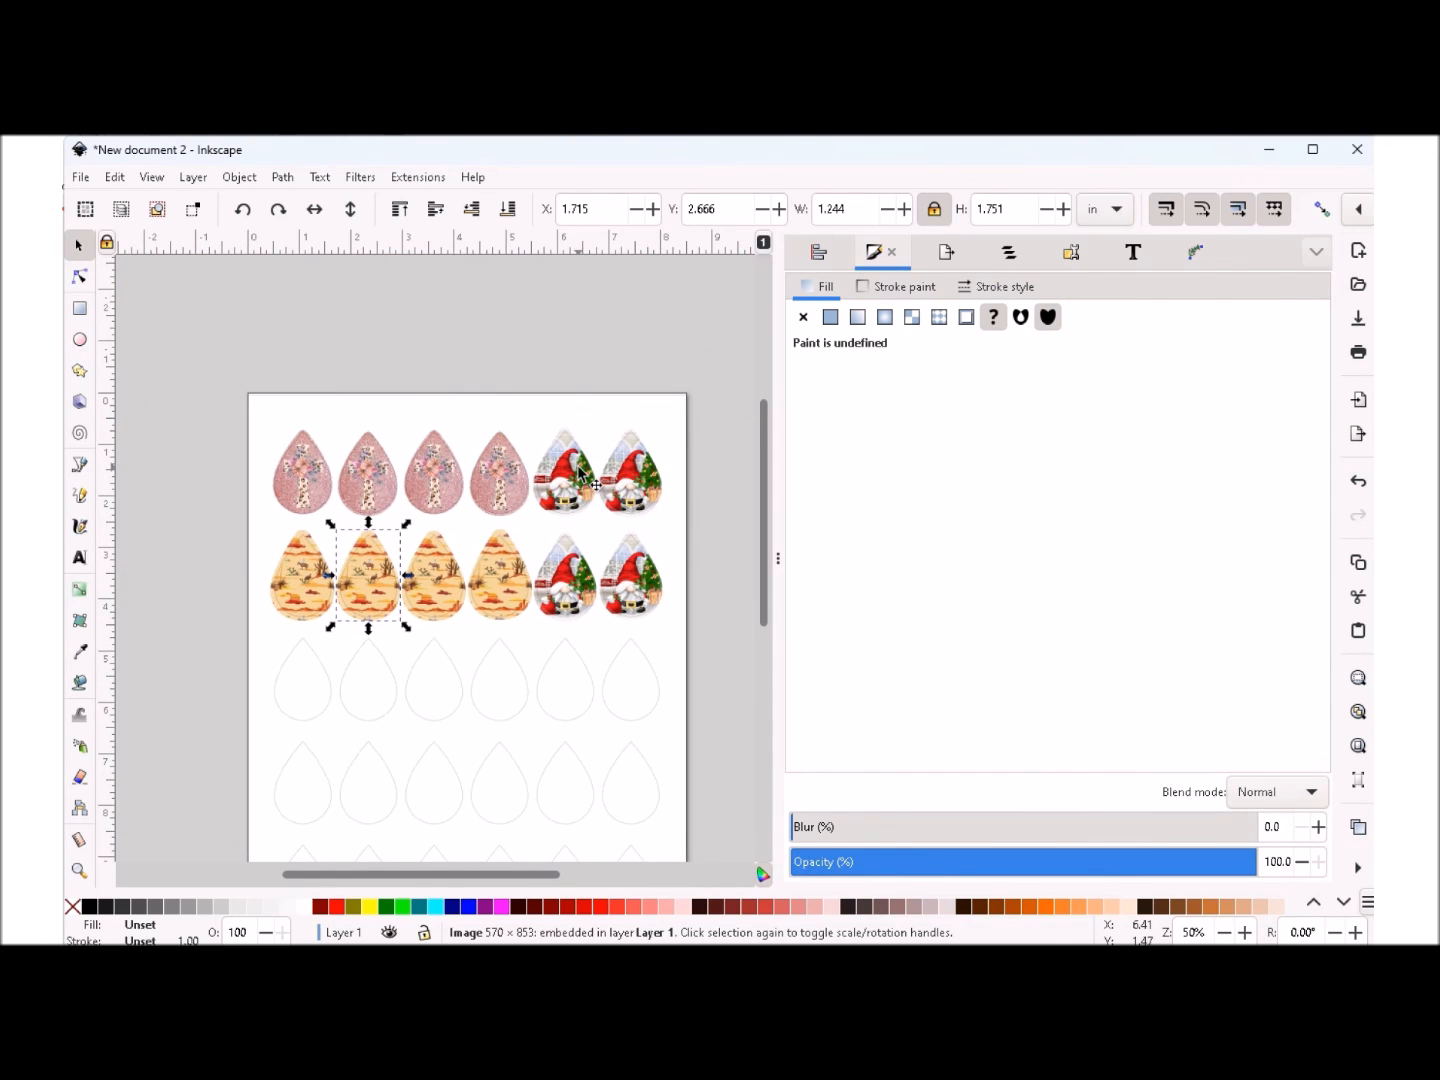
{"action": "left_click", "coordinate": [466, 411]}
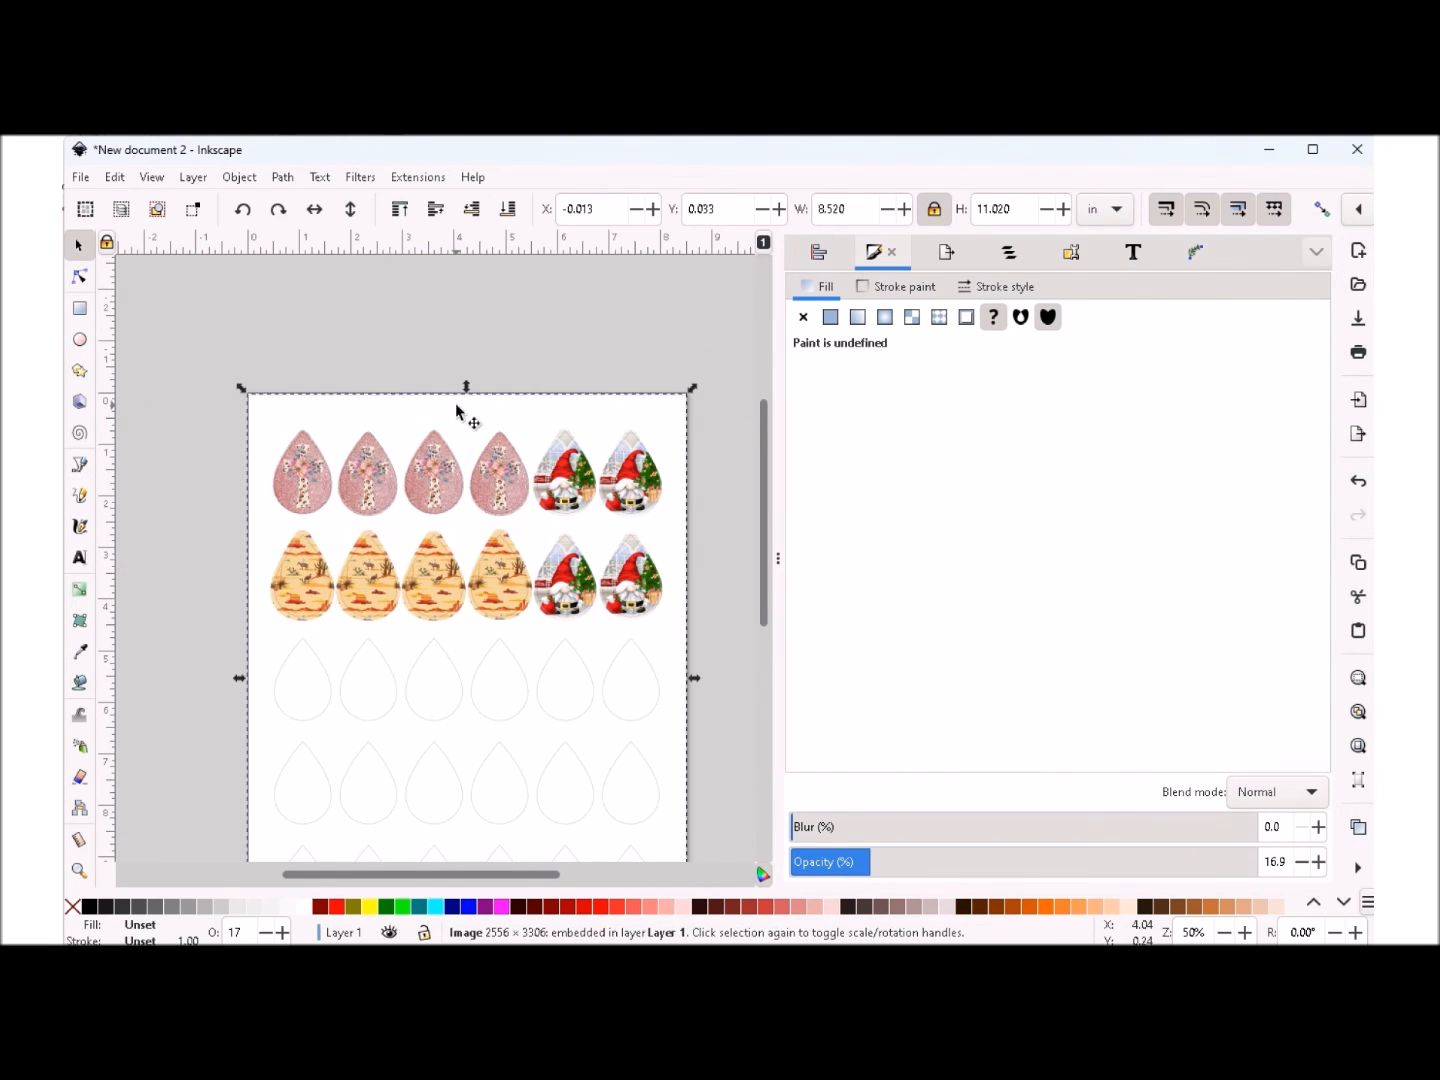
{"action": "left_click_drag", "start_coordinate": [440, 410], "coordinate": [95, 372]}
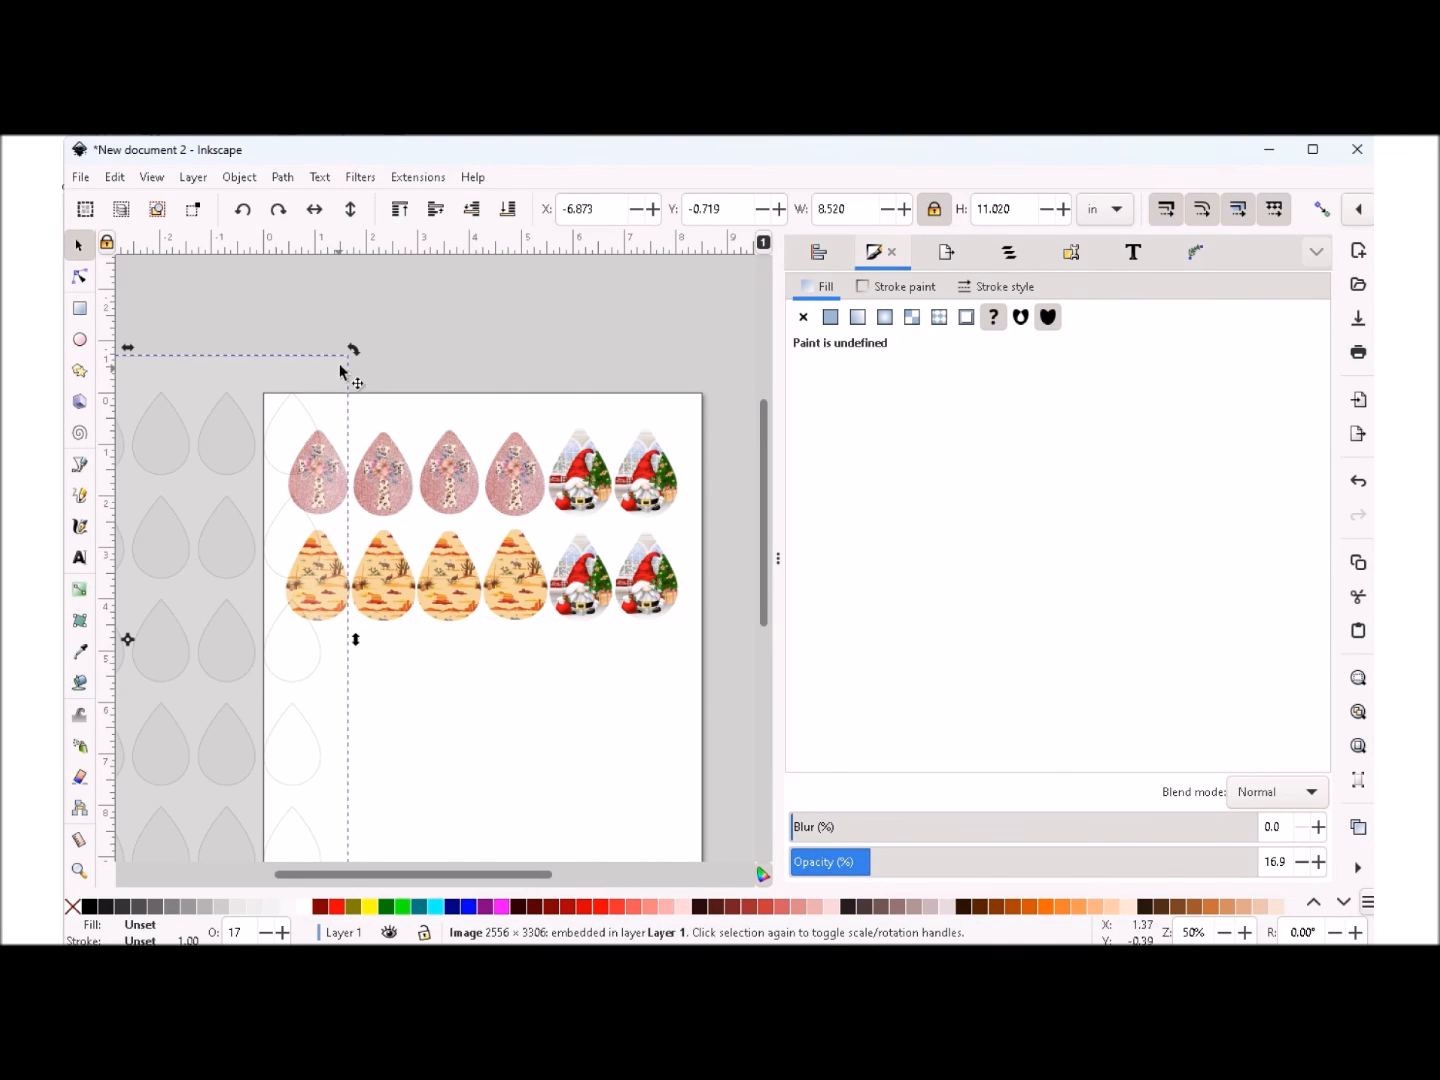
{"action": "left_click_drag", "start_coordinate": [311, 382], "coordinate": [180, 359]}
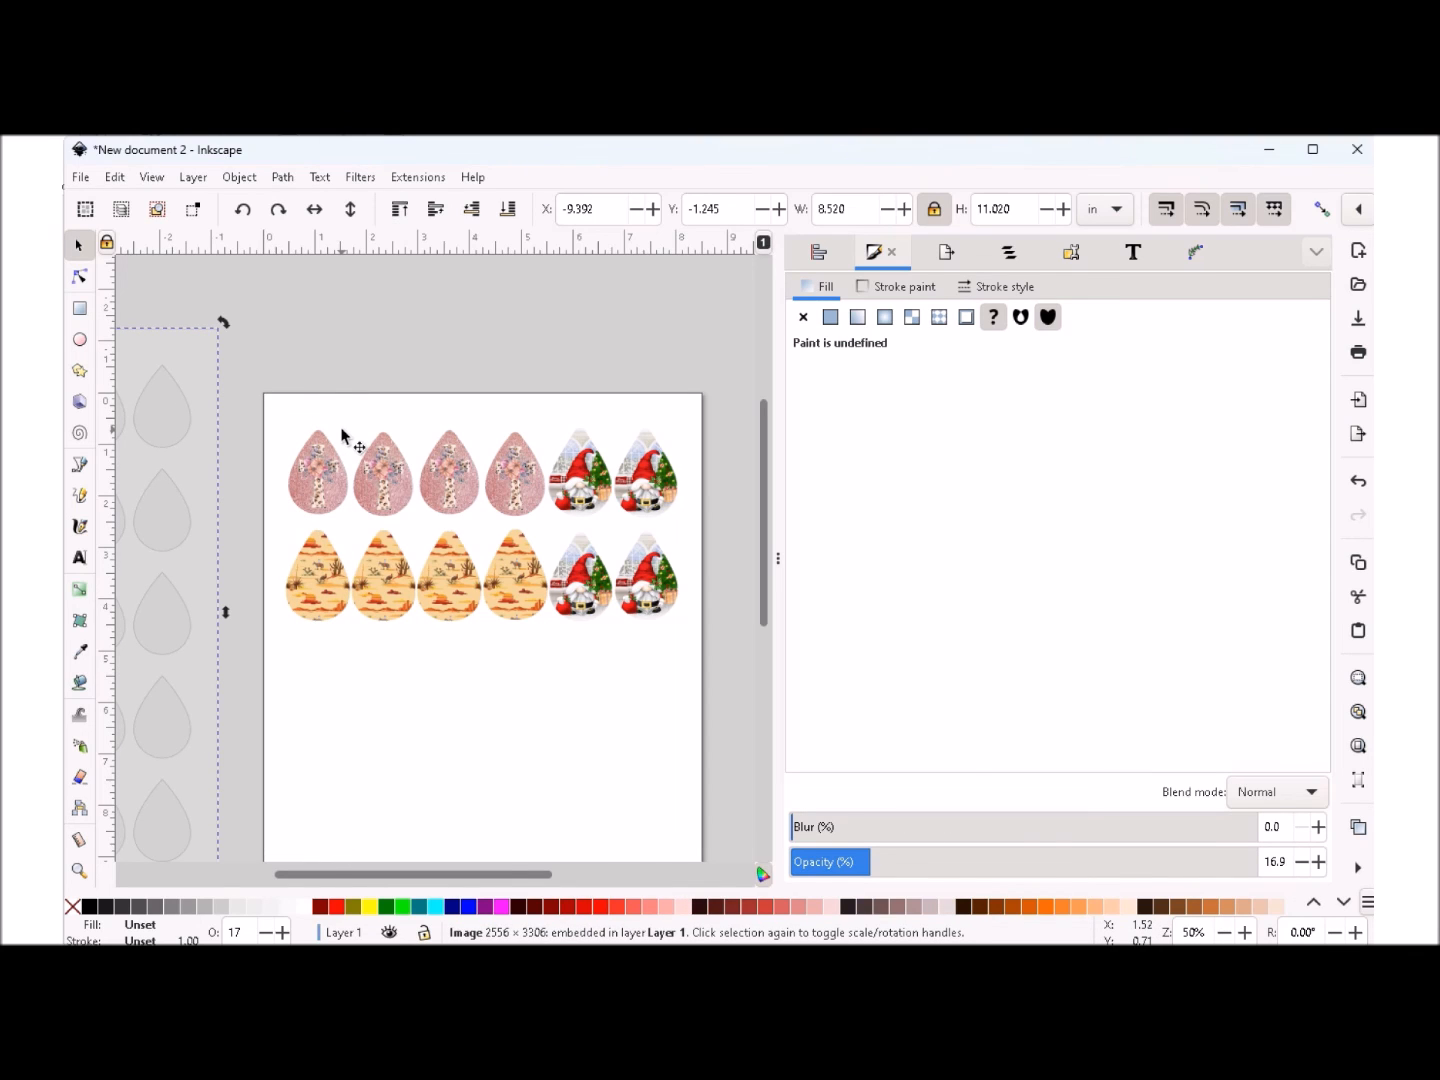
{"action": "key", "text": "Delete"}
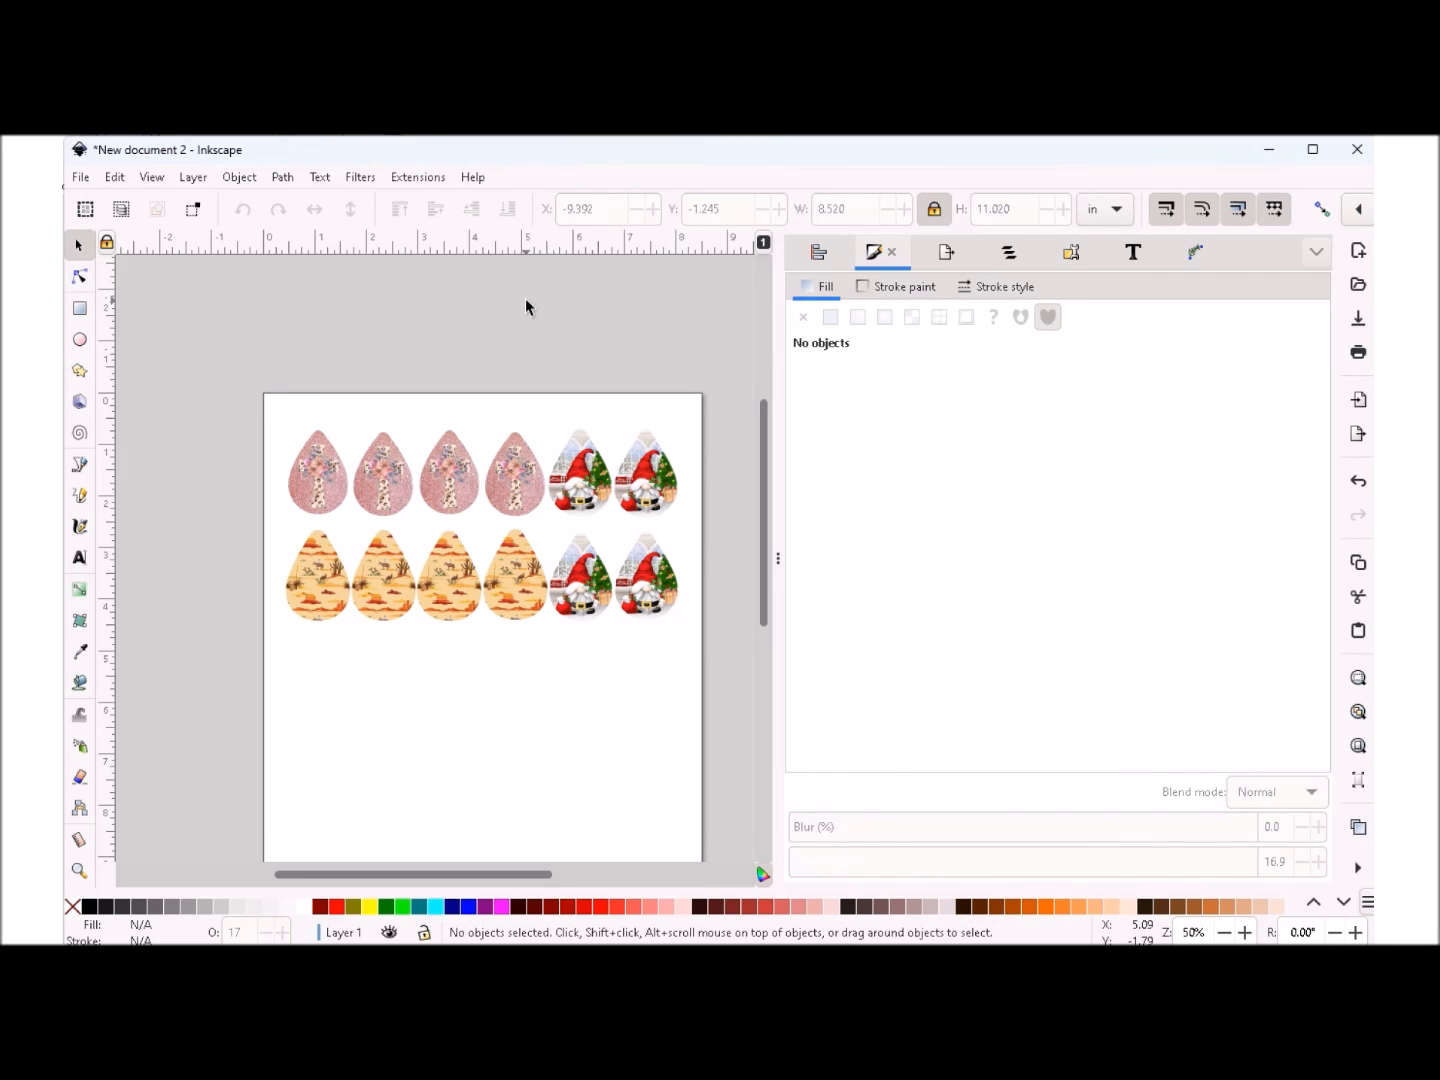
{"action": "key", "text": "shift"}
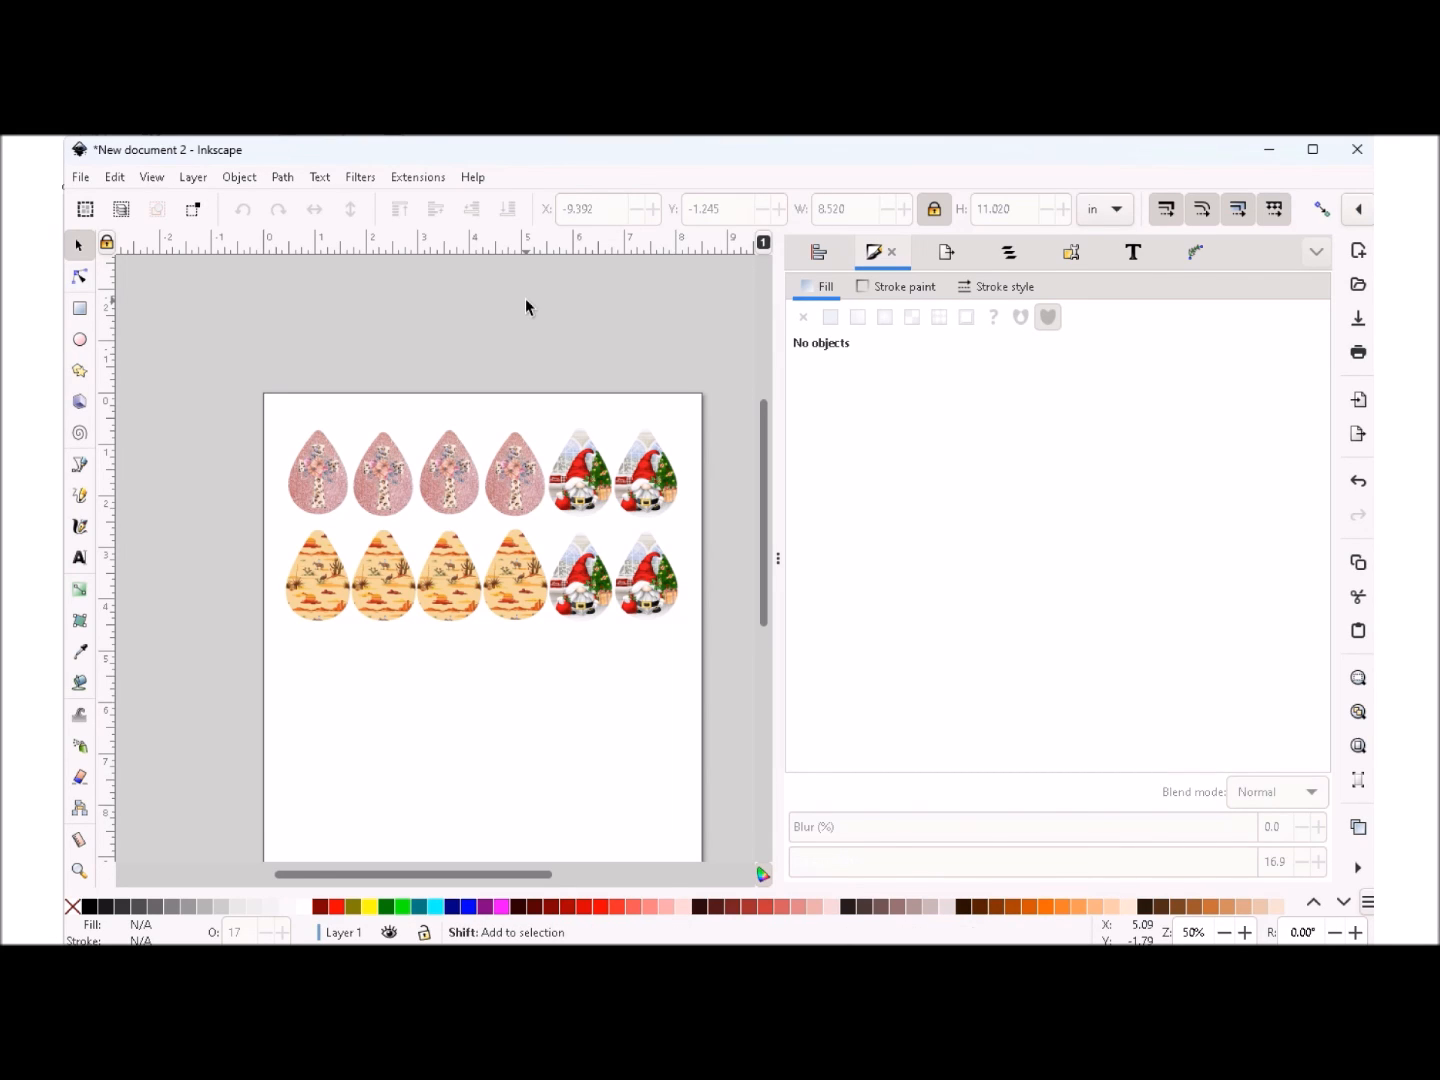